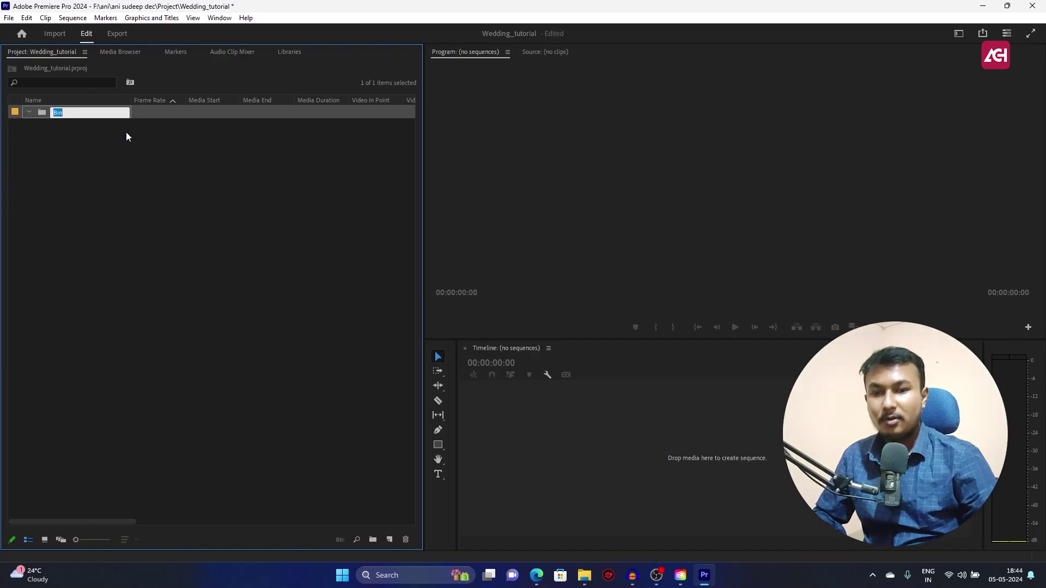
# Name the new bin "footage", import the copied MP4 clips into it, and collapse it.
pyautogui.write('footage')
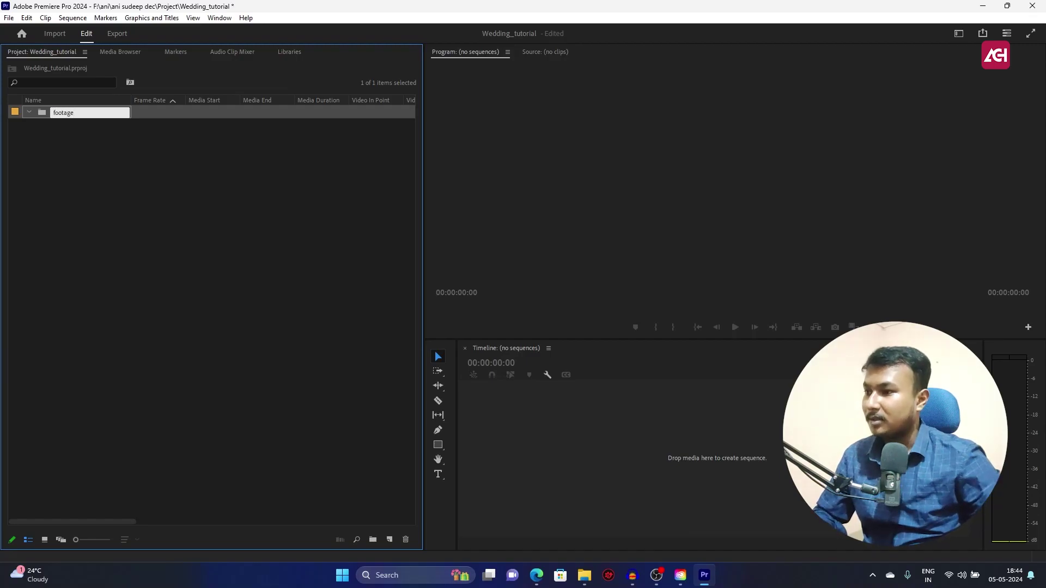
pyautogui.press('Return')
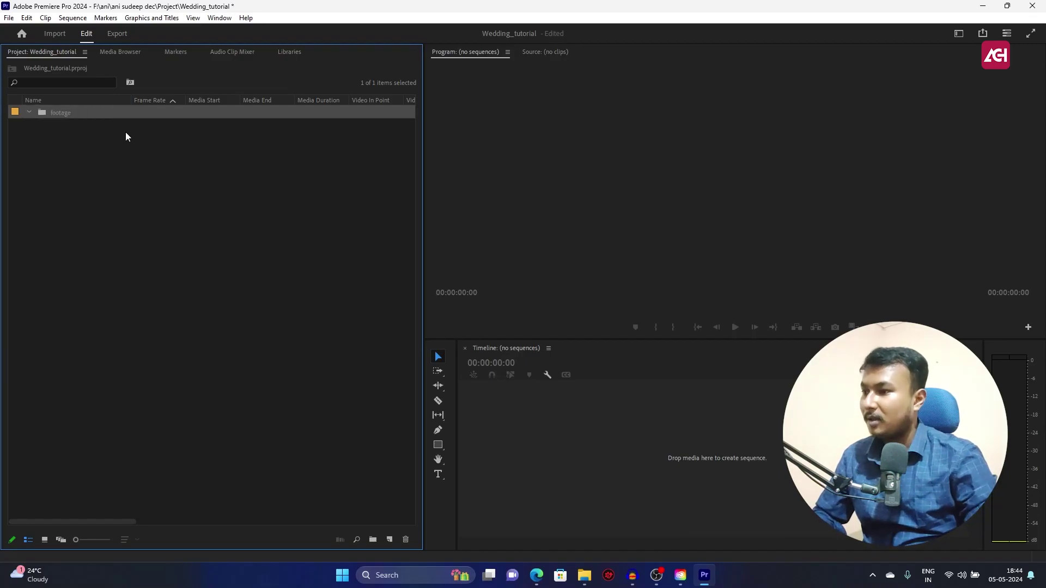
pyautogui.hotkey('ctrl', 'v')
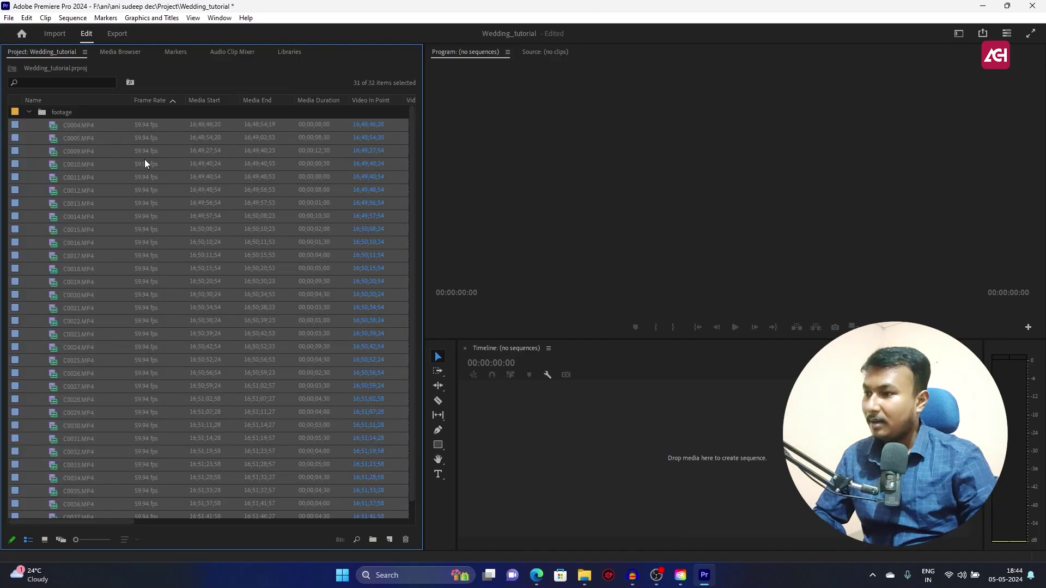
pyautogui.click(29, 111)
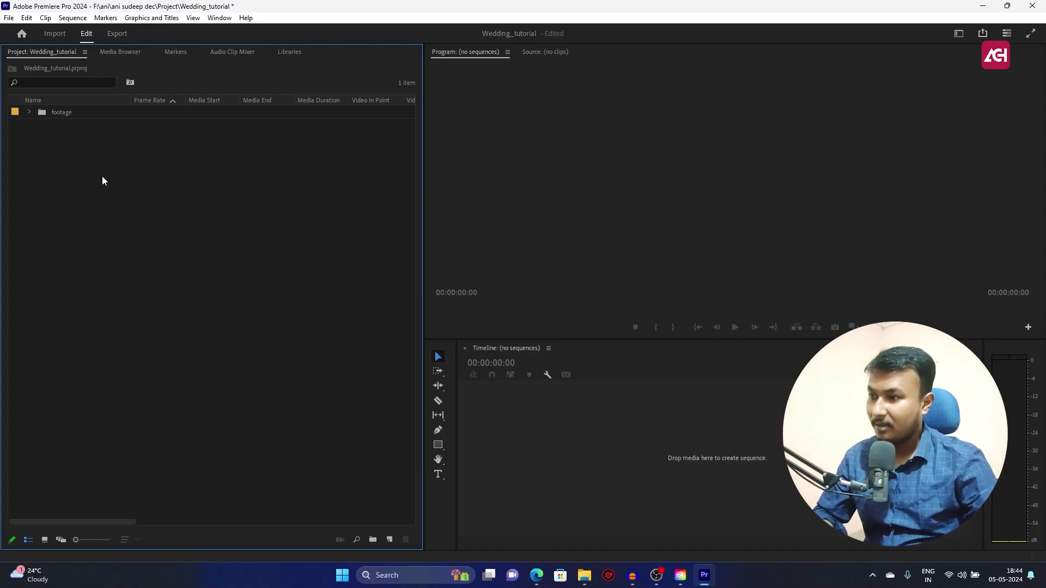
# Create a second bin named "effects" at the project root and open it.
pyautogui.hotkey('ctrl', '/')
pyautogui.write('ef')
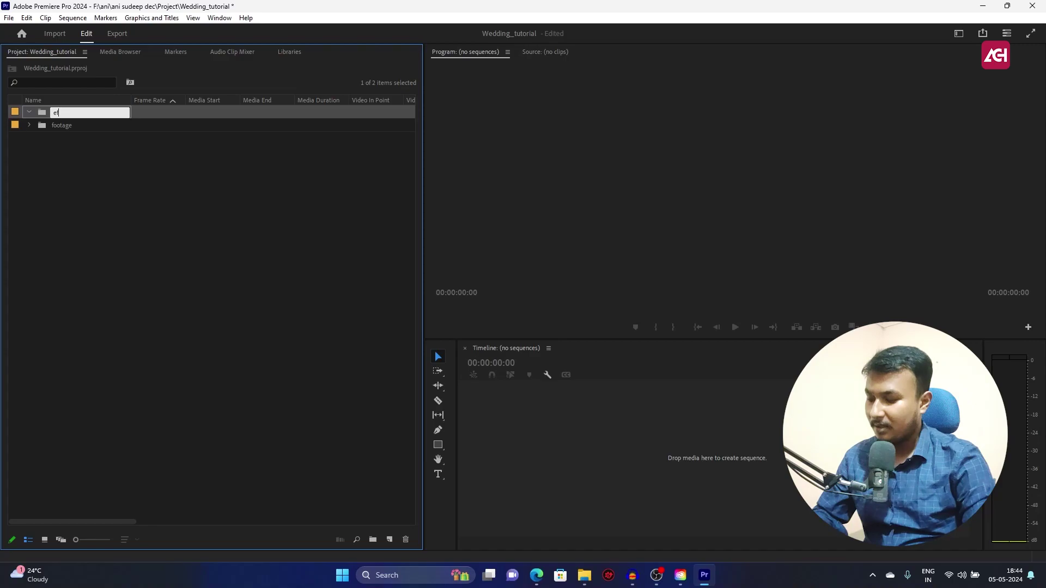
pyautogui.press('Return')
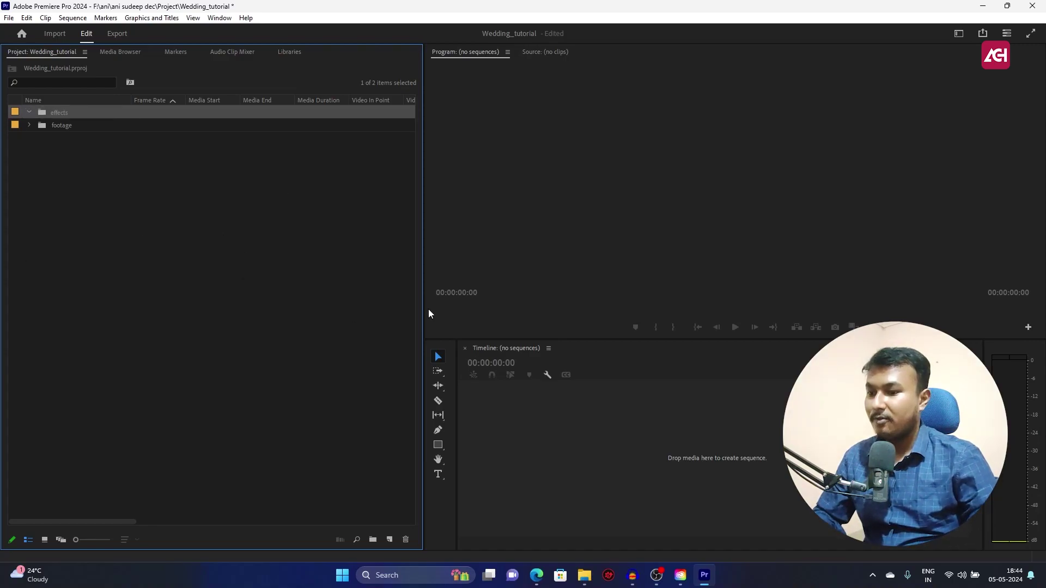
pyautogui.doubleClick(44, 112)
# Import all files from the effects folder in File Explorer into the effects bin, and collapse the bin in the project.
pyautogui.hotkey('alt', 'Tab')
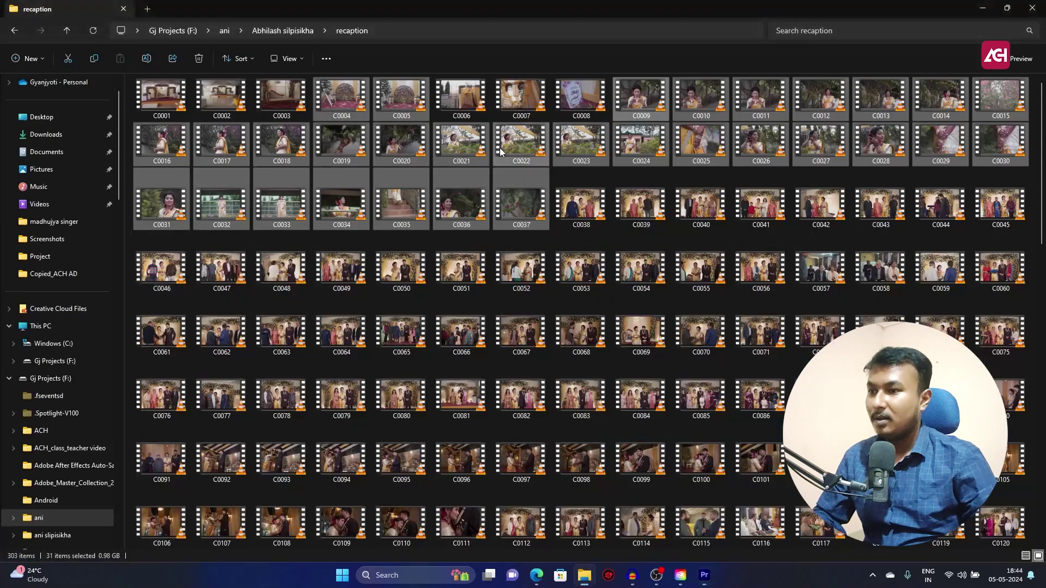
pyautogui.click(278, 31)
pyautogui.click(209, 114)
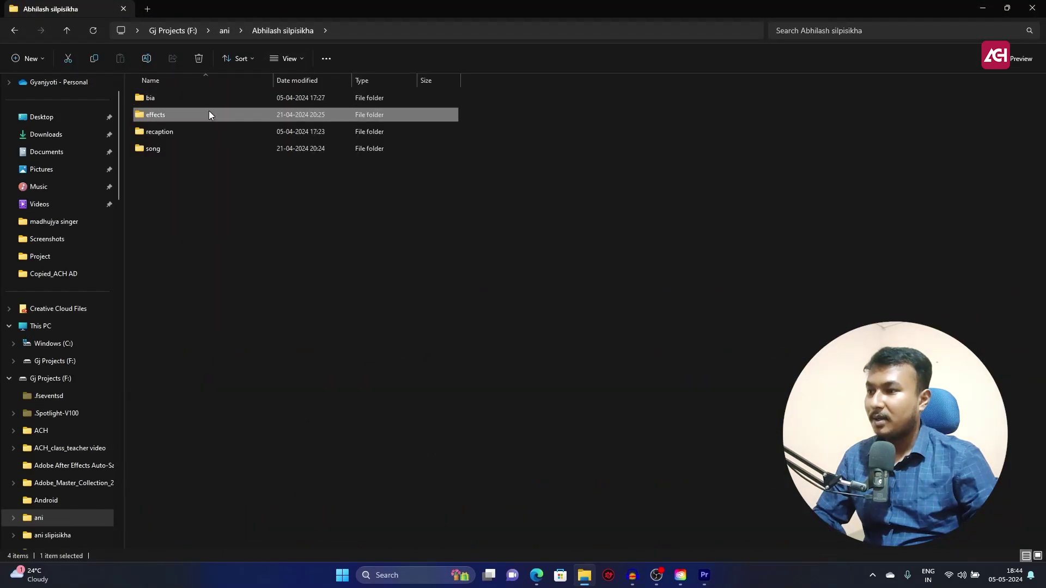
pyautogui.doubleClick(208, 115)
pyautogui.moveTo(460, 174); pyautogui.dragTo(189, 143)
pyautogui.hotkey('alt', 'Tab')
pyautogui.moveTo(174, 104); pyautogui.dragTo(202, 180)
pyautogui.click(12, 69)
pyautogui.click(205, 241)
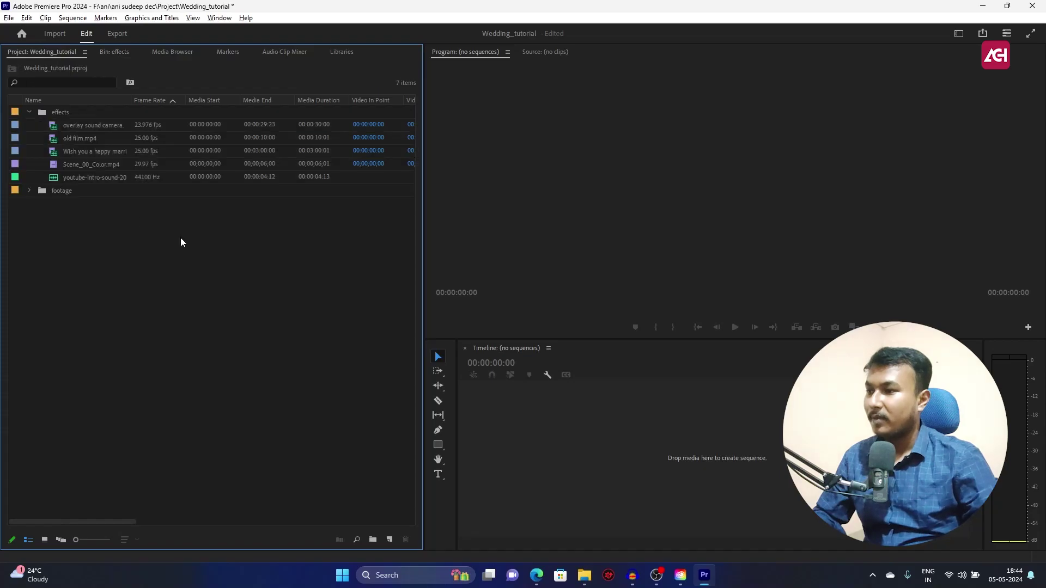
pyautogui.click(31, 113)
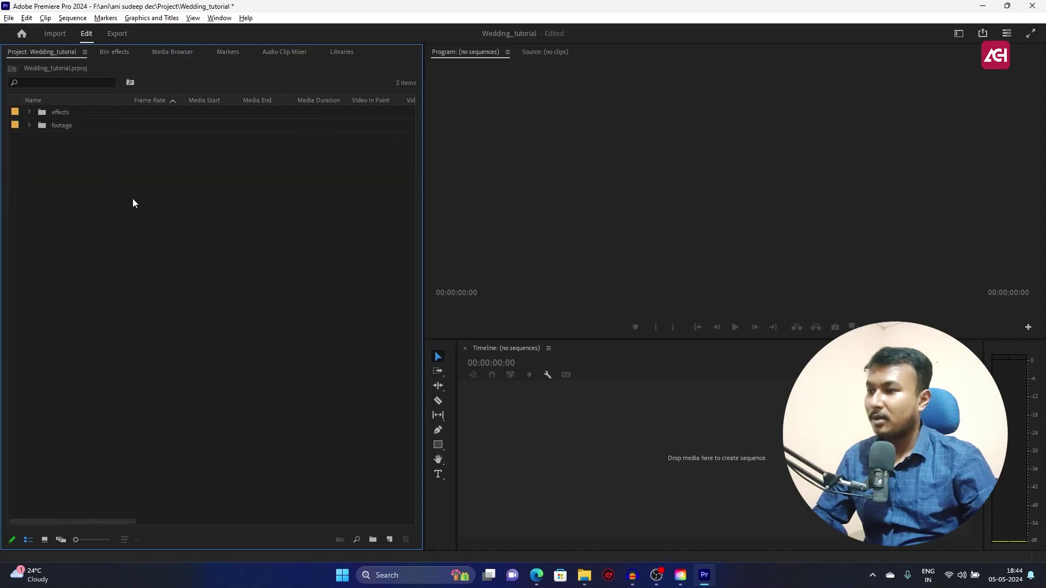
# Import the "Chaap Tilak - Lofi Version" file from the song folder in File Explorer into a song bin in the Premiere Pro project.
pyautogui.hotkey('alt', 'Tab')
pyautogui.click(275, 29)
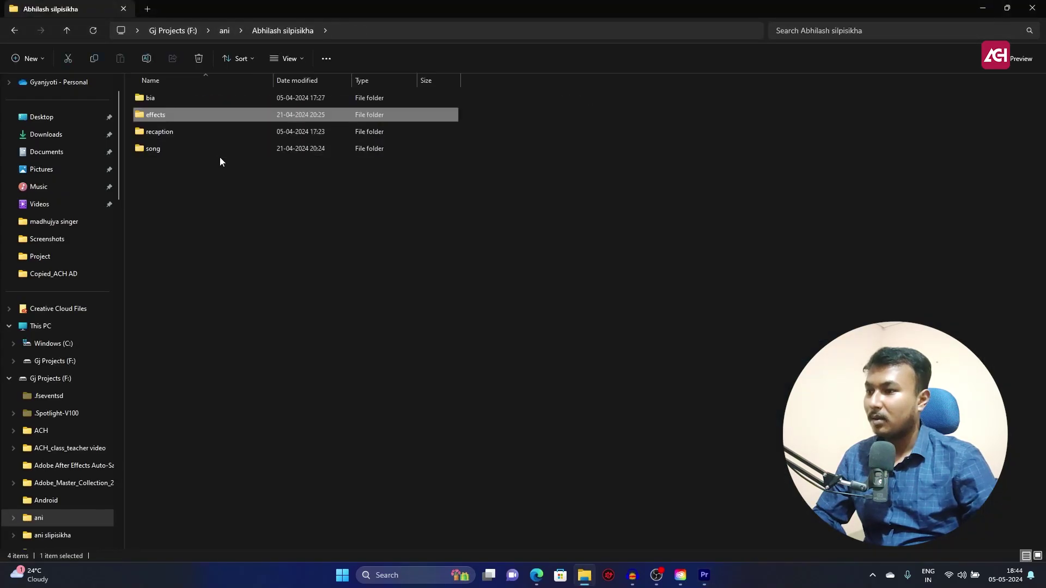
pyautogui.click(207, 149)
pyautogui.doubleClick(221, 158)
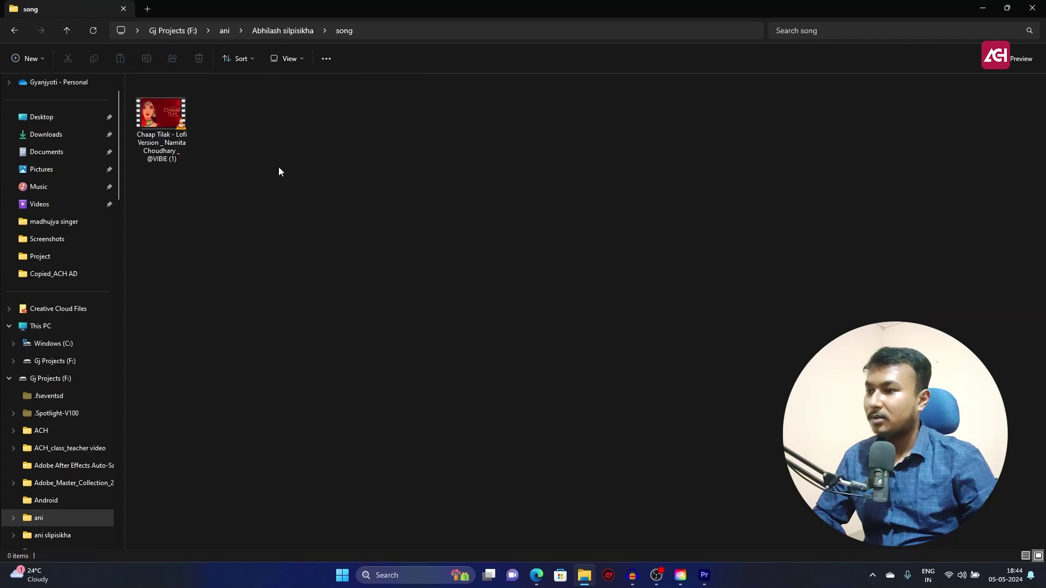
pyautogui.click(169, 125)
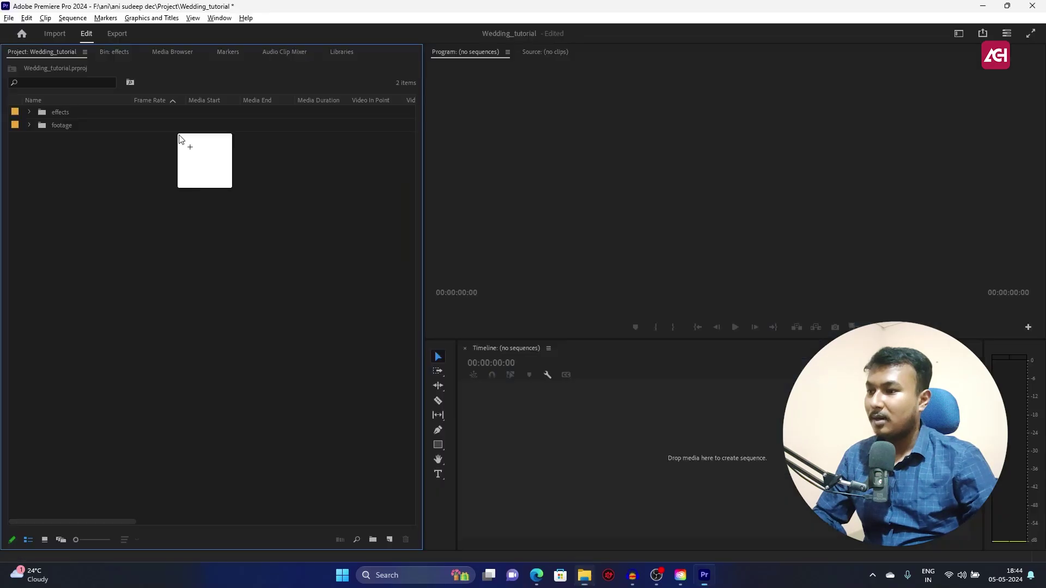
pyautogui.moveTo(184, 142); pyautogui.dragTo(88, 222)
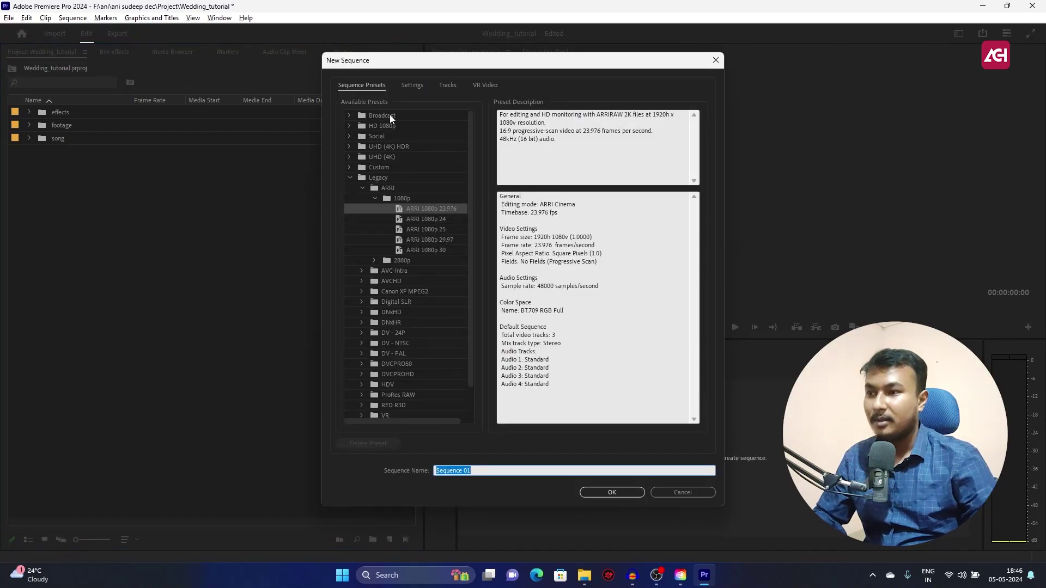
# Set the new sequence's editing mode to Custom and its frame size to 1080 horizontal by 1920 vertical.
pyautogui.click(407, 87)
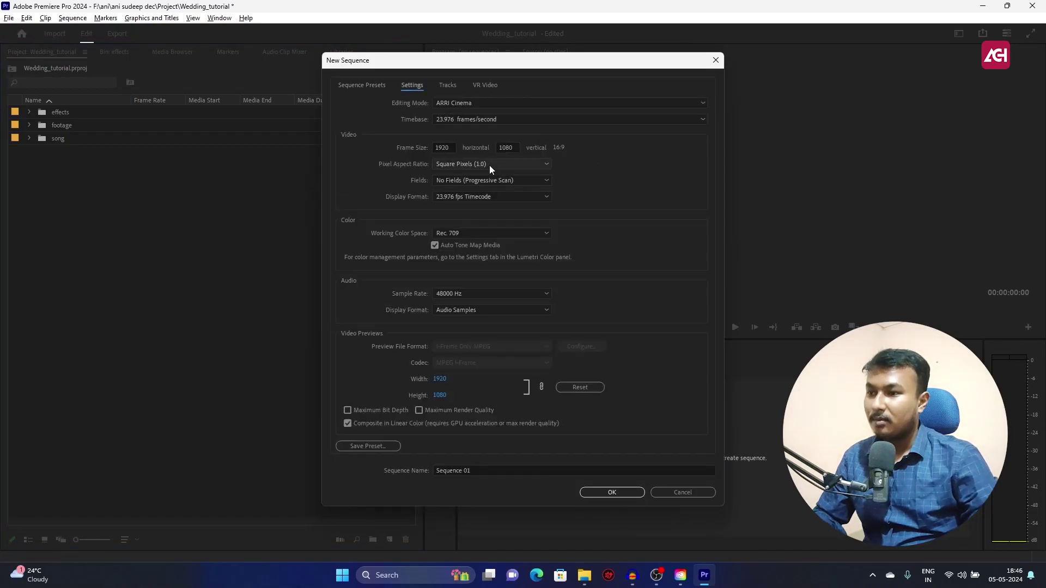
pyautogui.click(485, 102)
pyautogui.scroll(1, 520, 141)
pyautogui.click(459, 115)
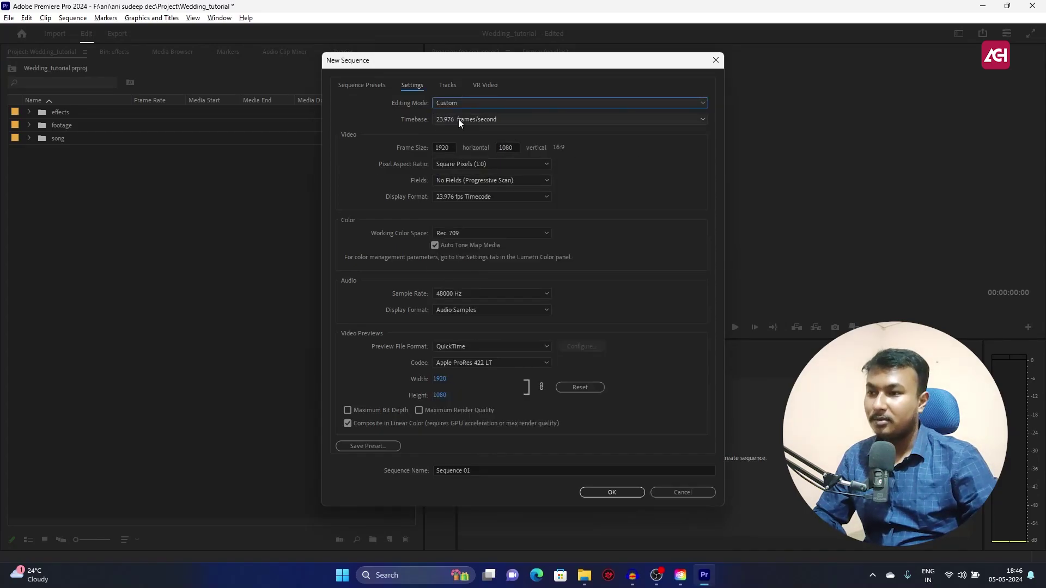
pyautogui.click(431, 146)
pyautogui.write('1080')
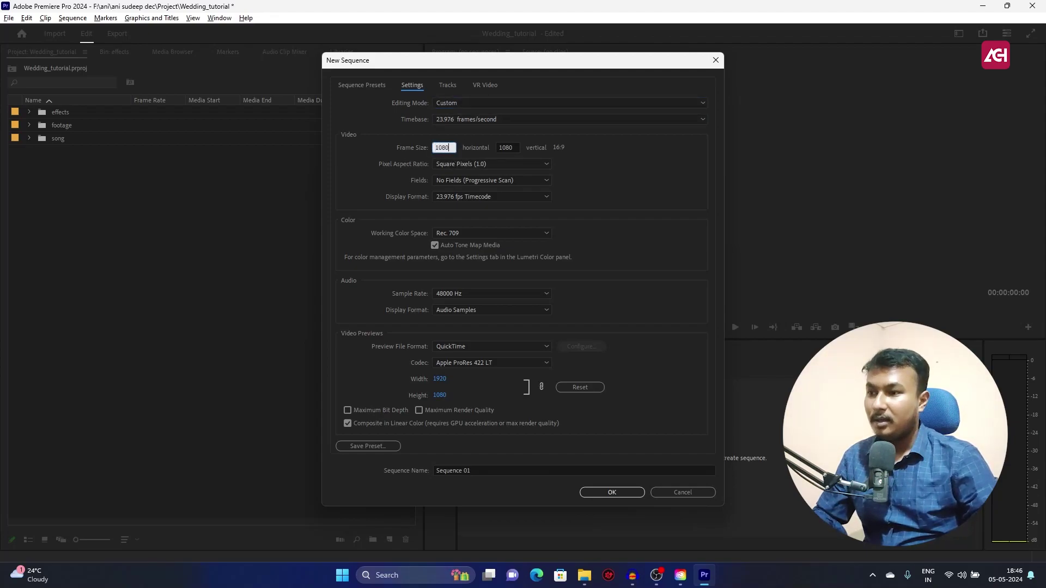
pyautogui.press('Tab')
pyautogui.write('19')
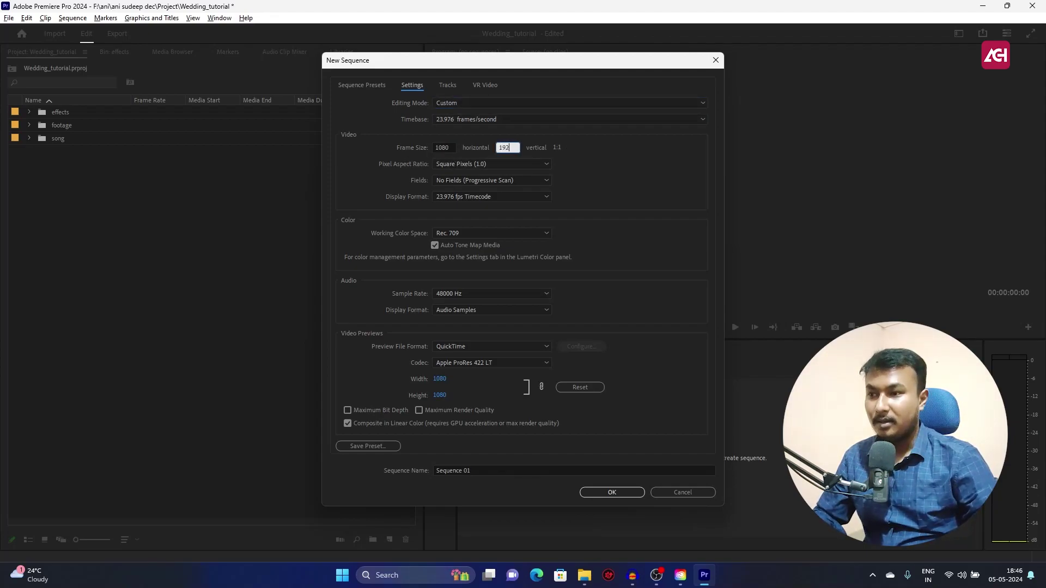
pyautogui.click(568, 160)
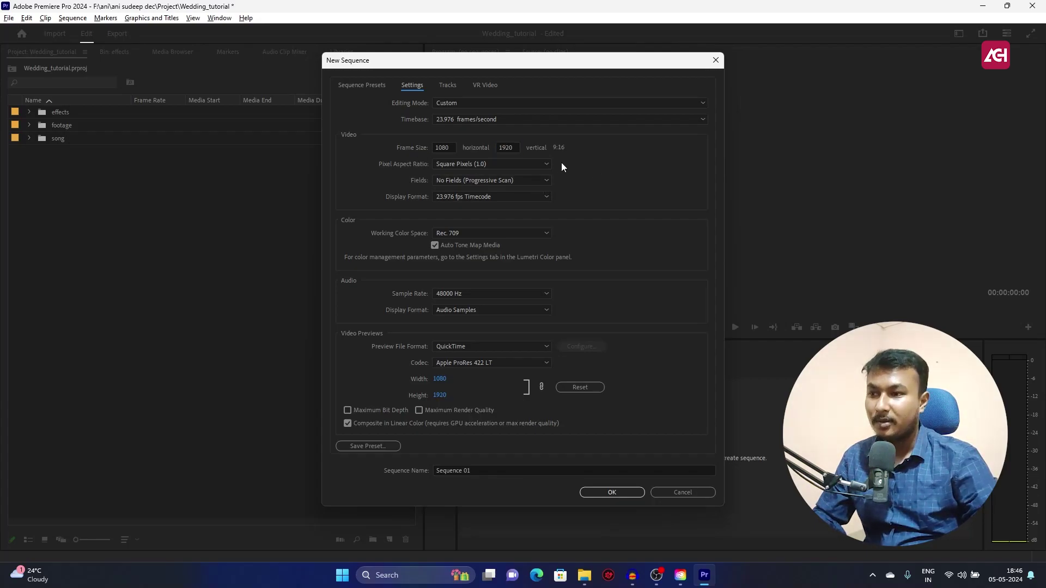
# Name the sequence "Reels", enable Maximum Bit Depth and Maximum Render Quality, and create it.
pyautogui.moveTo(476, 471); pyautogui.dragTo(344, 471)
pyautogui.write('Reels')
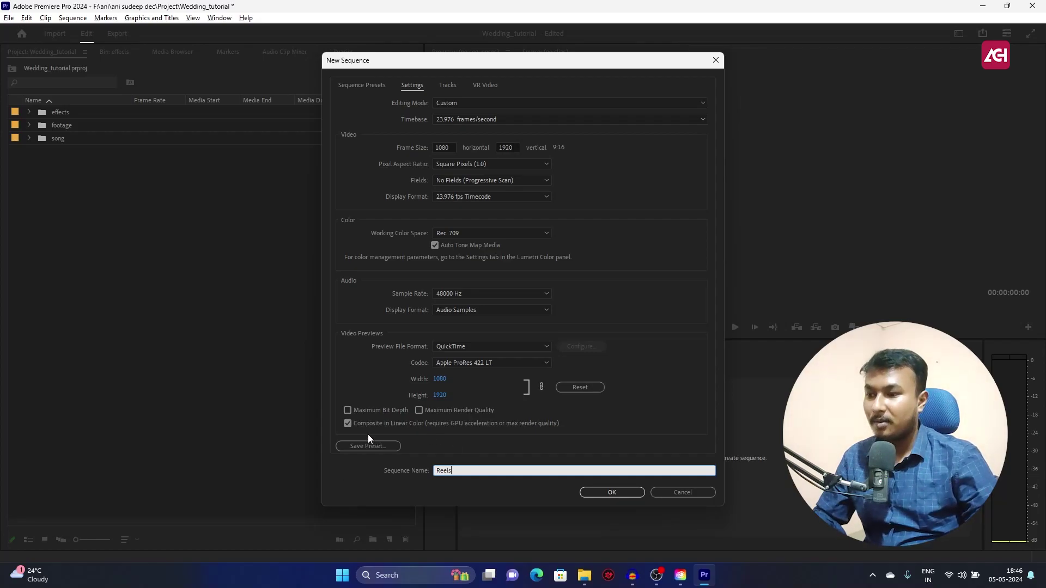
pyautogui.click(351, 412)
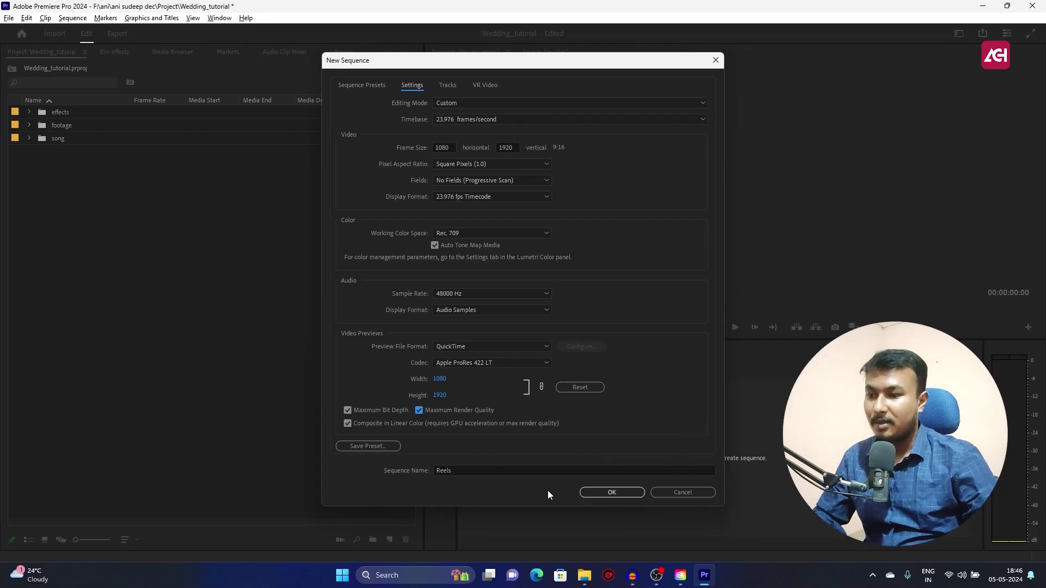
pyautogui.click(621, 493)
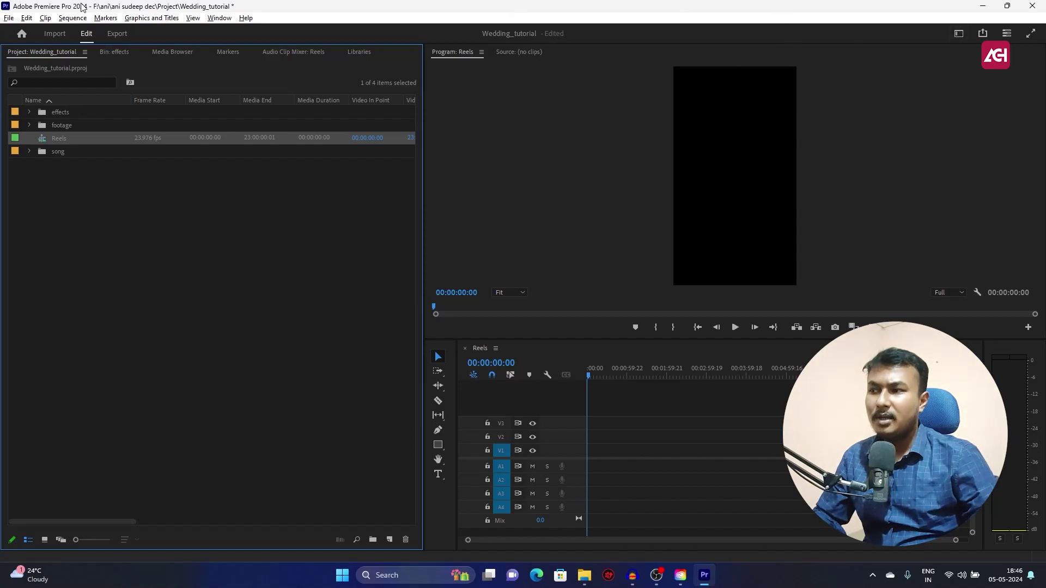
# Switch to a workspace with a tall program monitor and load the Chaap Tilak song from the song bin into the source monitor.
pyautogui.click(958, 33)
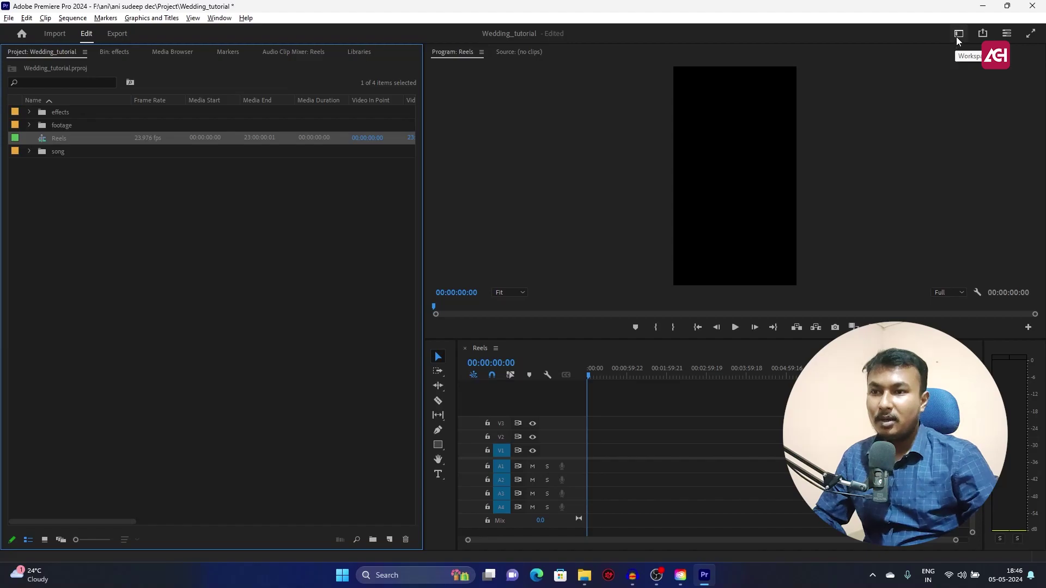
pyautogui.click(923, 74)
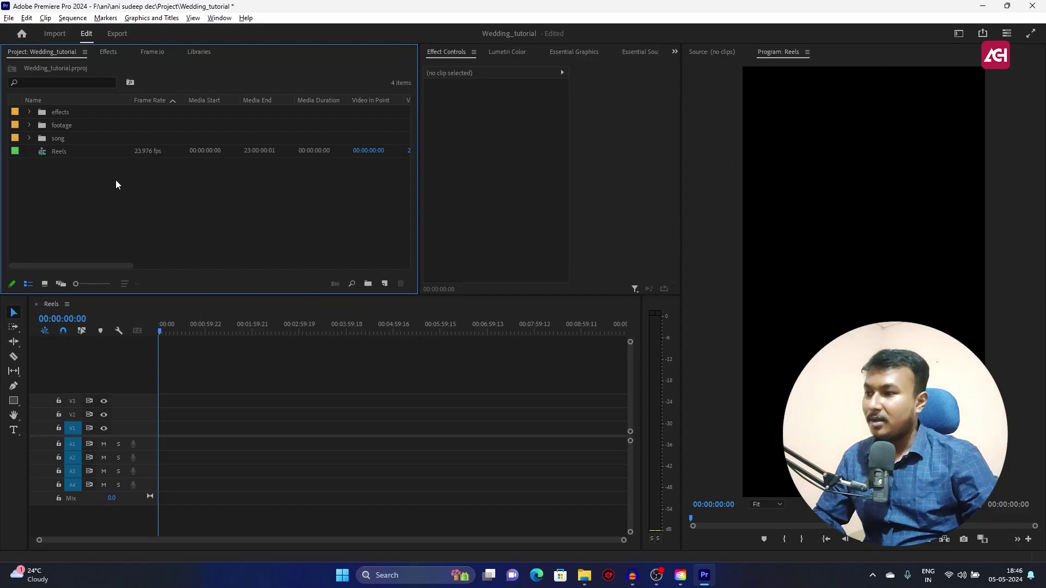
pyautogui.click(47, 139)
pyautogui.click(29, 138)
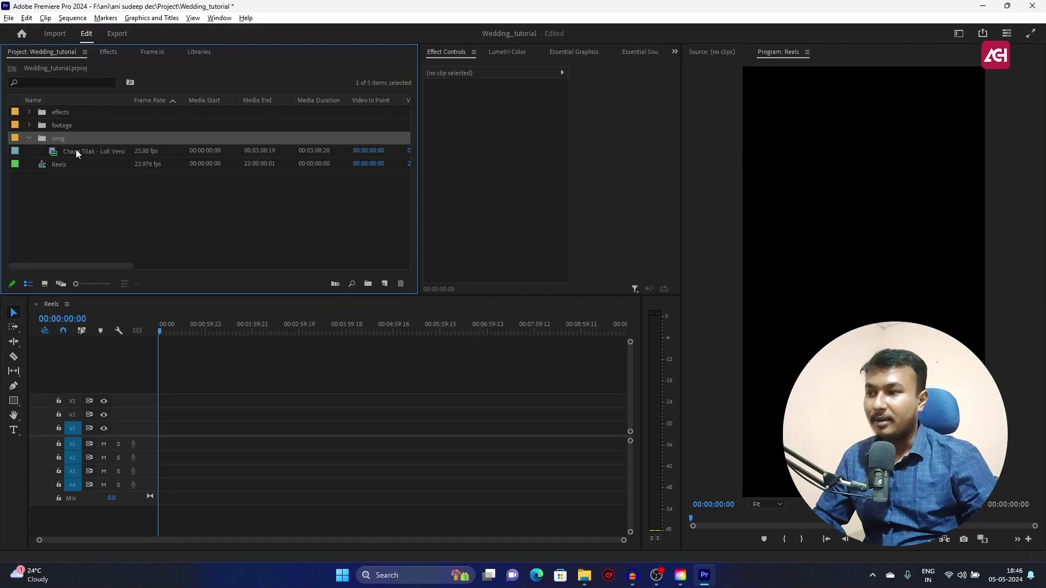
pyautogui.click(62, 153)
pyautogui.doubleClick(61, 152)
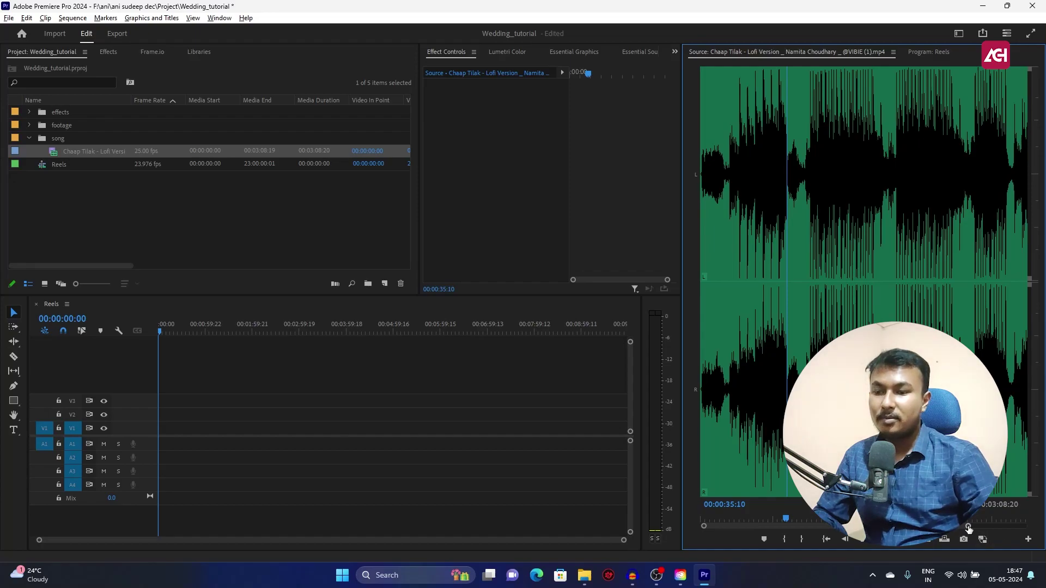
# Play through the song's waveform and mark its out point at 00:00:54:14.
pyautogui.moveTo(968, 528); pyautogui.dragTo(877, 527)
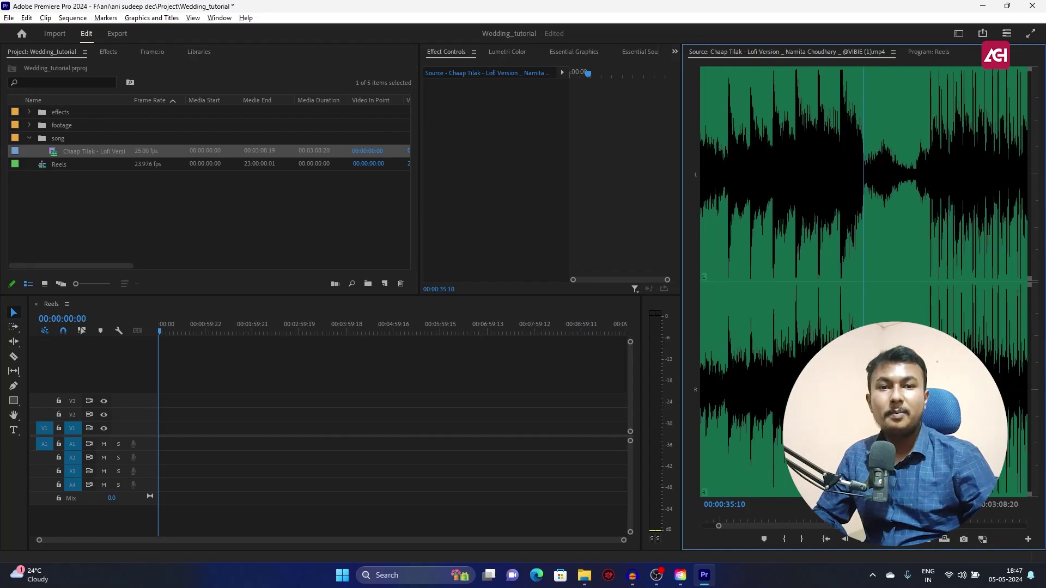
pyautogui.click(918, 267)
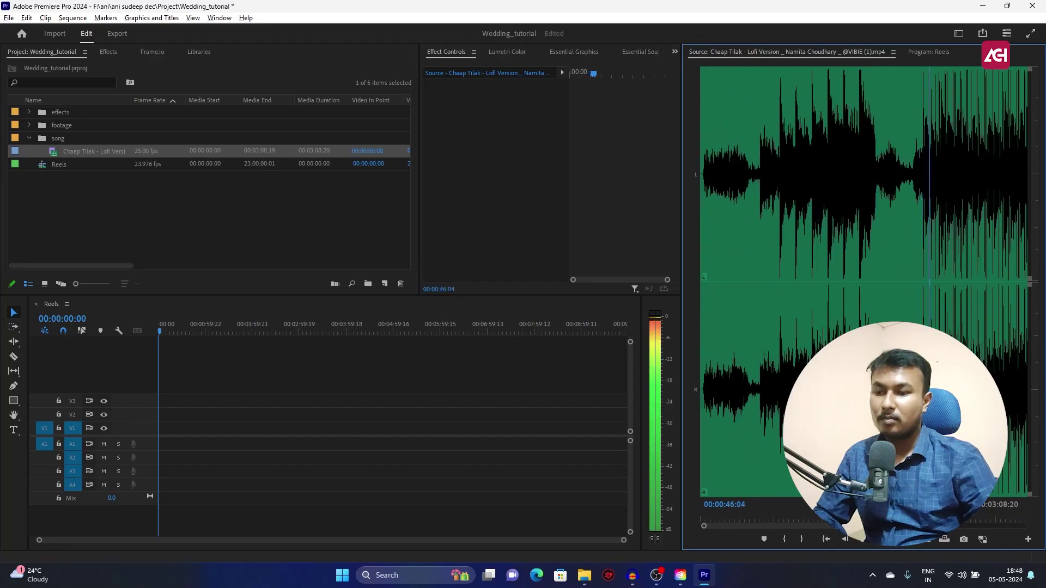
pyautogui.press('space')
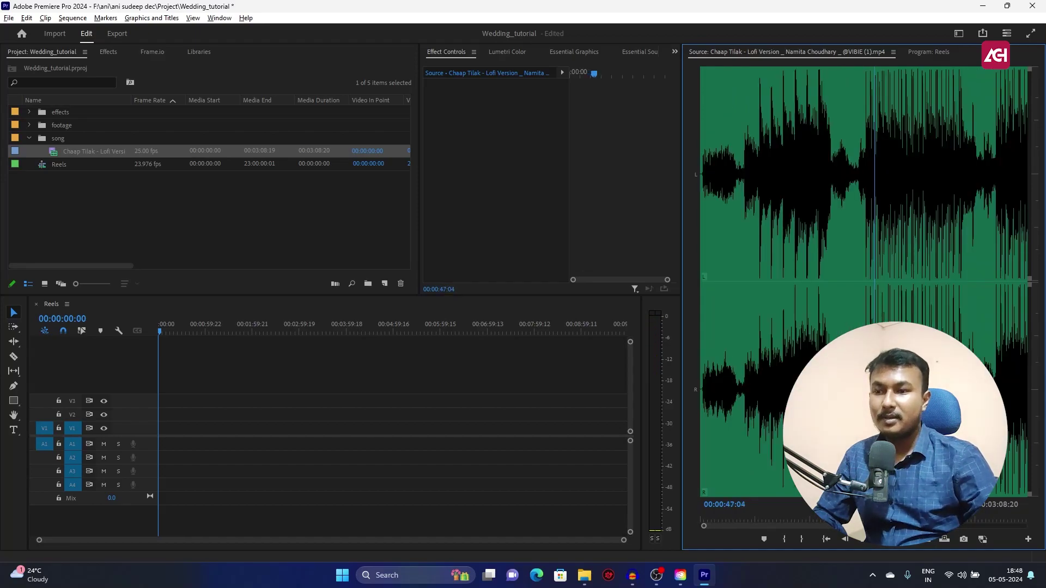
pyautogui.press('space')
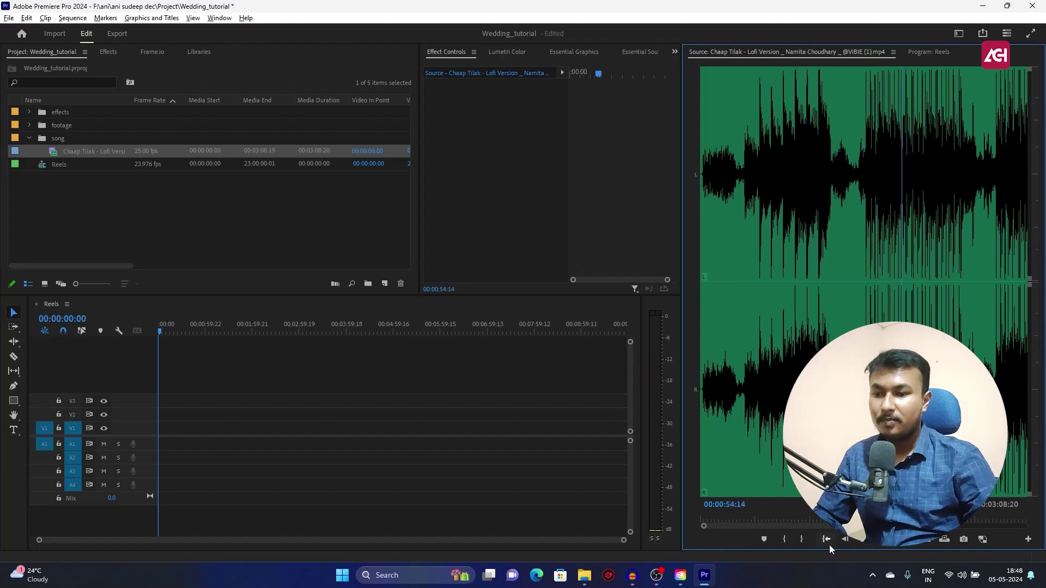
pyautogui.click(807, 539)
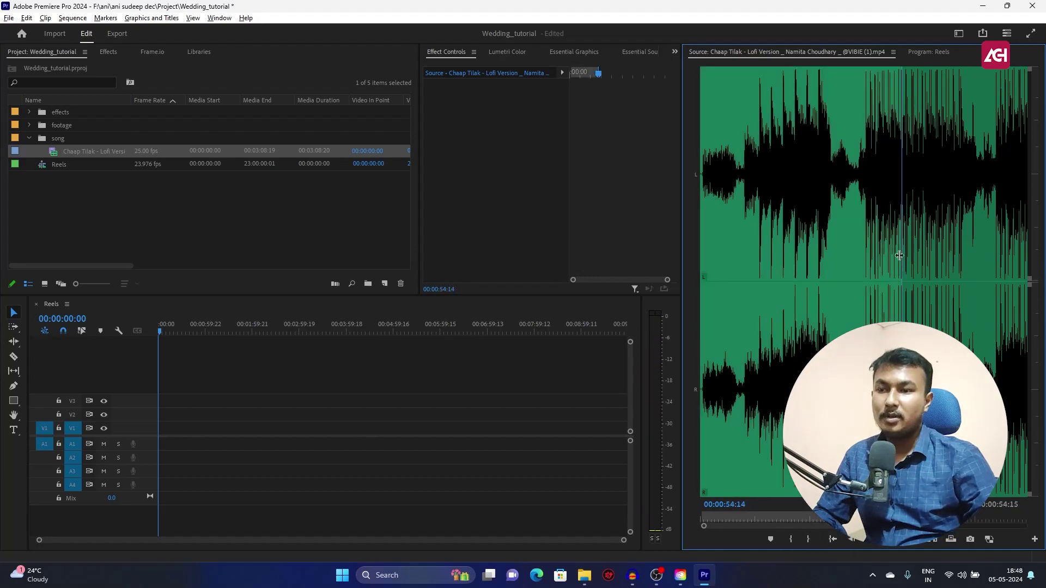
# Mark the song's in point at 00:00:11:09 and preview the section from there.
pyautogui.moveTo(753, 261); pyautogui.dragTo(742, 272)
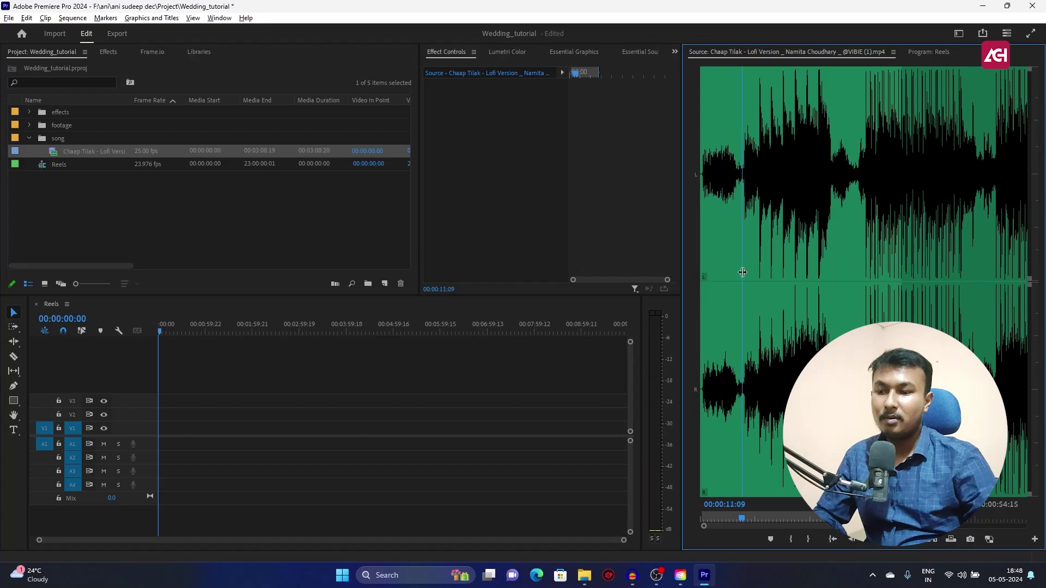
pyautogui.click(790, 540)
pyautogui.press('space')
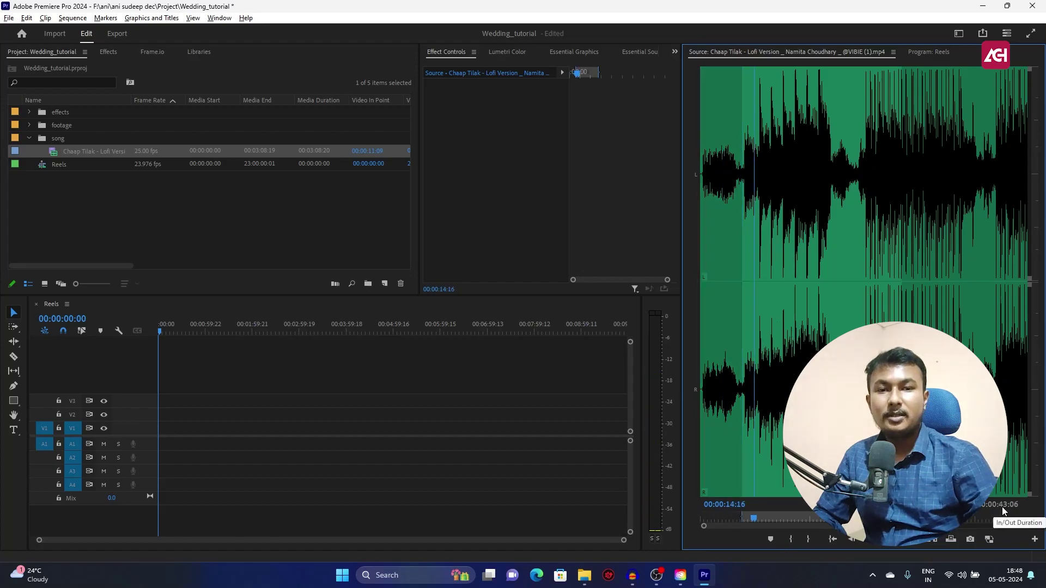
# Place the marked song section's audio at the start of track A1 in the Reels sequence and lock that track.
pyautogui.moveTo(870, 505); pyautogui.dragTo(168, 449)
pyautogui.press('=')
pyautogui.press('=')
pyautogui.press('=')
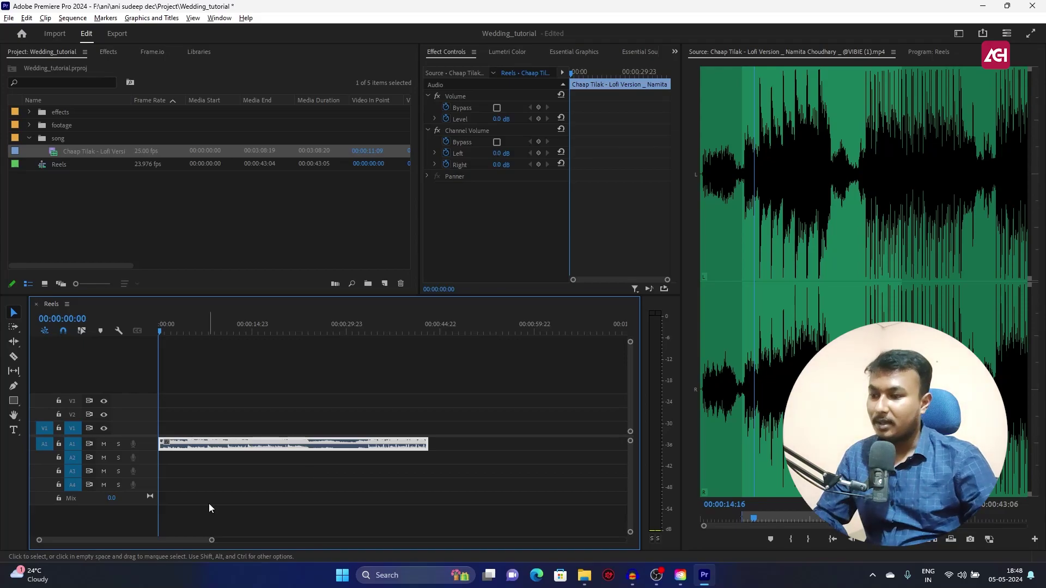
pyautogui.click(484, 433)
pyautogui.click(59, 444)
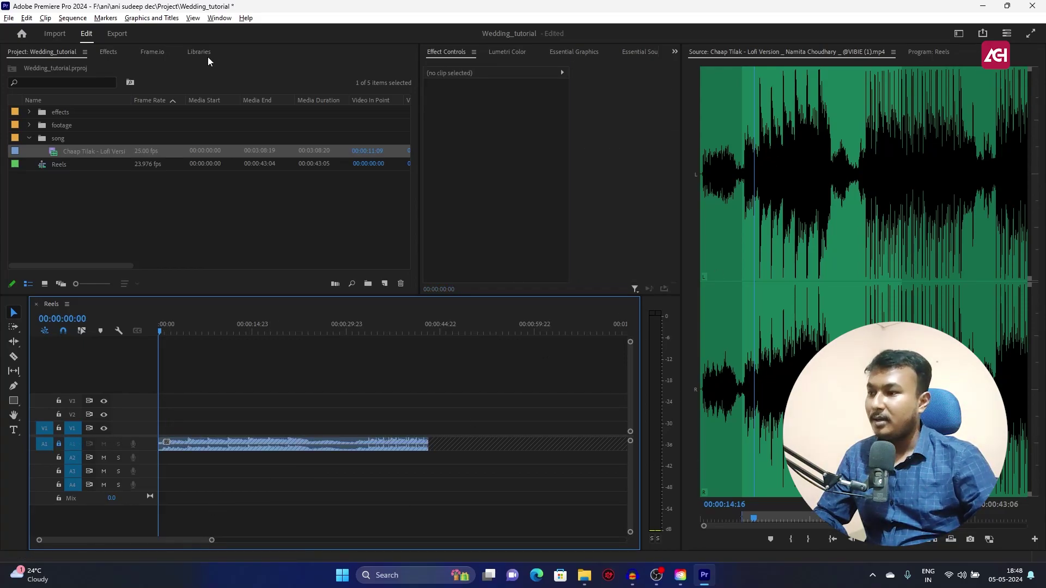
# Open the footage bin as its own bin view and show its clips as thumbnails.
pyautogui.click(56, 127)
pyautogui.click(26, 124)
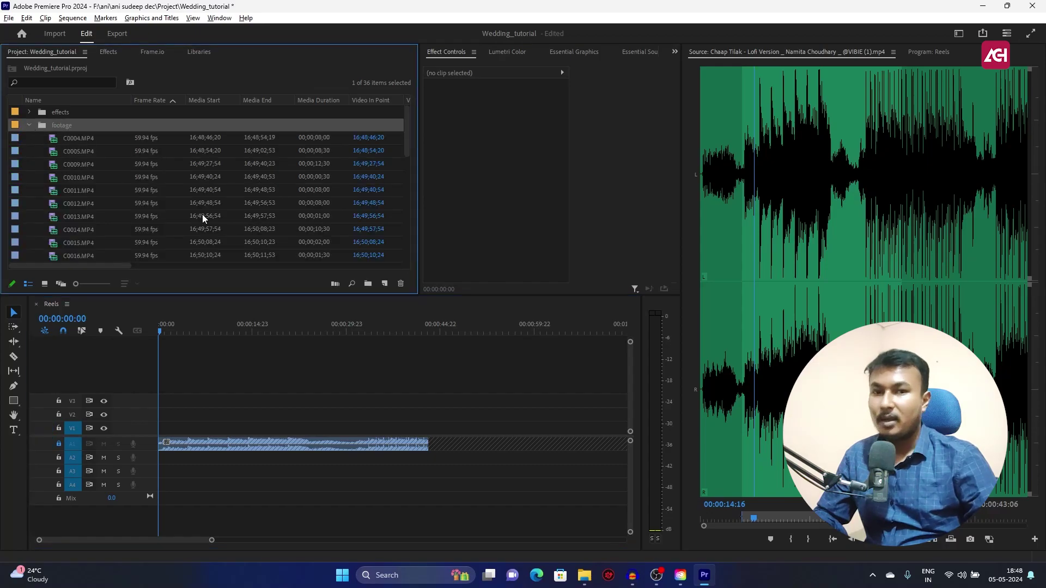
pyautogui.doubleClick(42, 125)
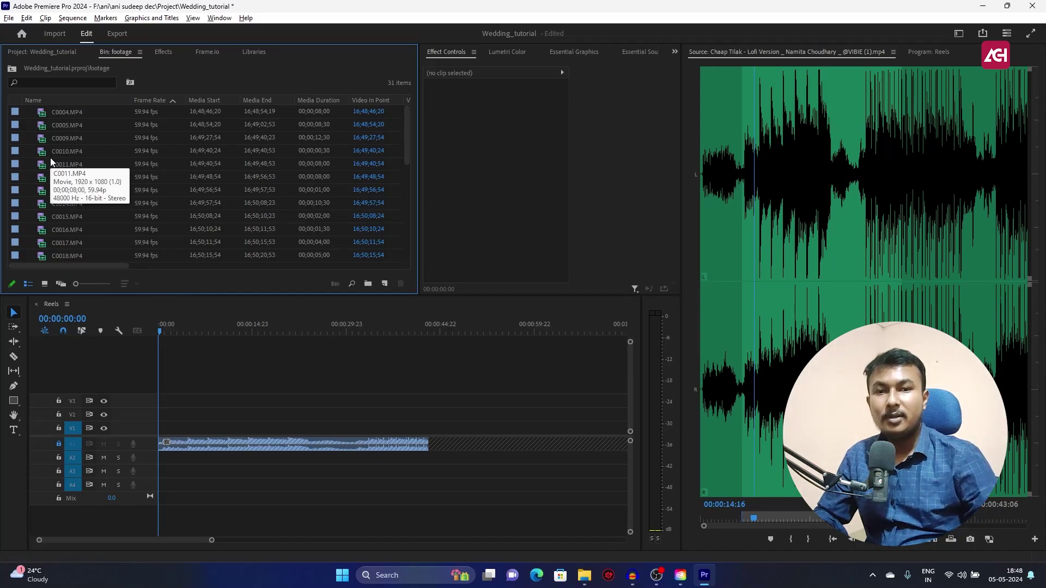
pyautogui.click(43, 285)
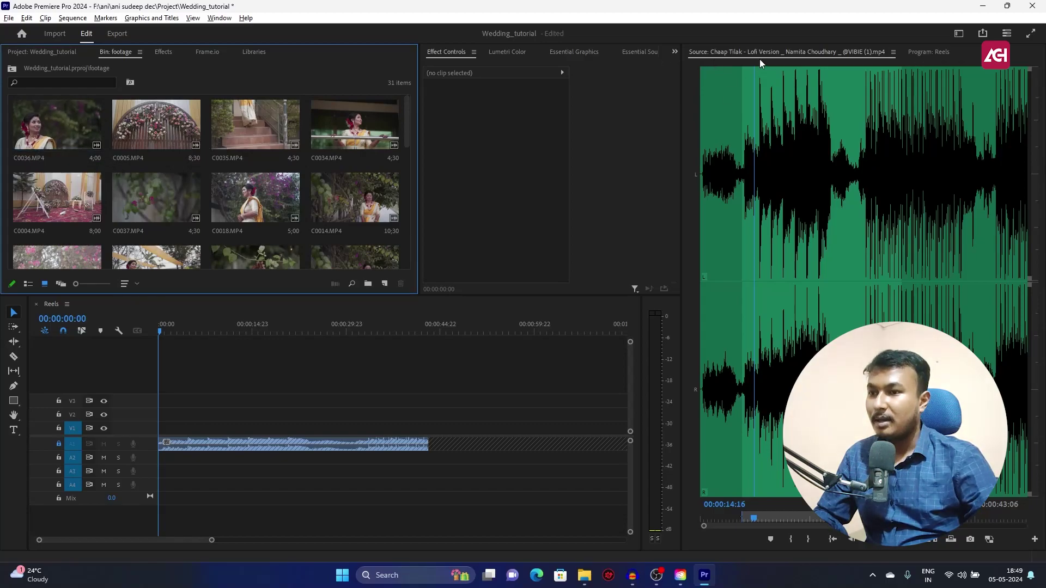
# Preview clip C0036.MP4 in the source monitor and place it at the start of track V1, with its audio on A2.
pyautogui.click(947, 54)
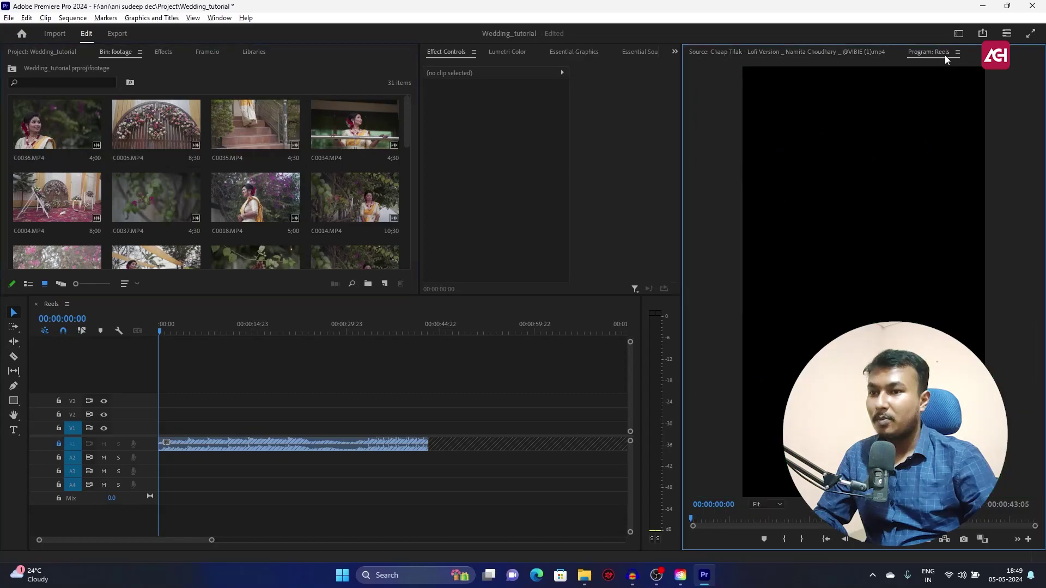
pyautogui.doubleClick(46, 139)
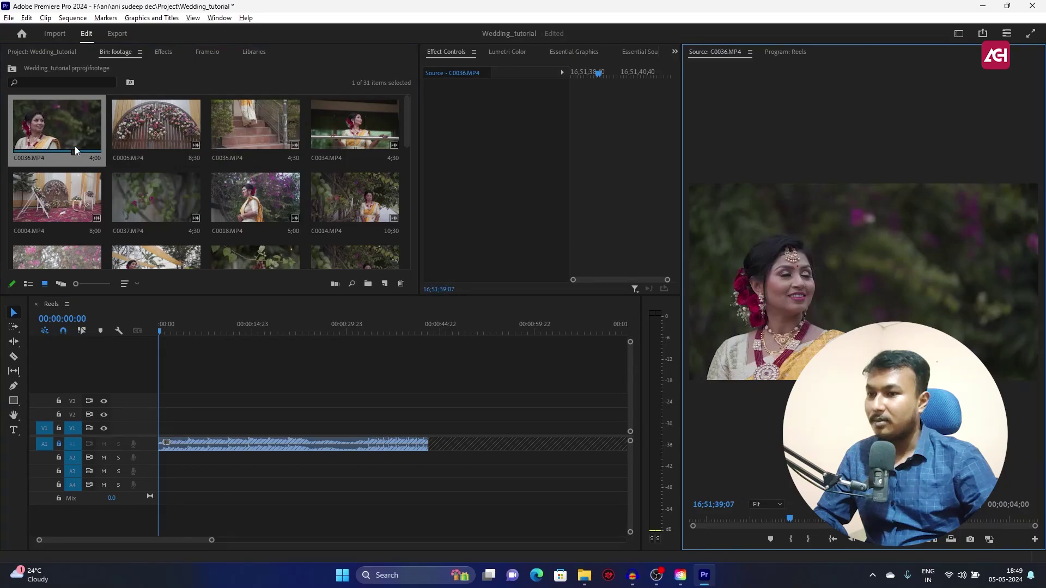
pyautogui.moveTo(79, 133); pyautogui.dragTo(162, 444)
pyautogui.click(177, 324)
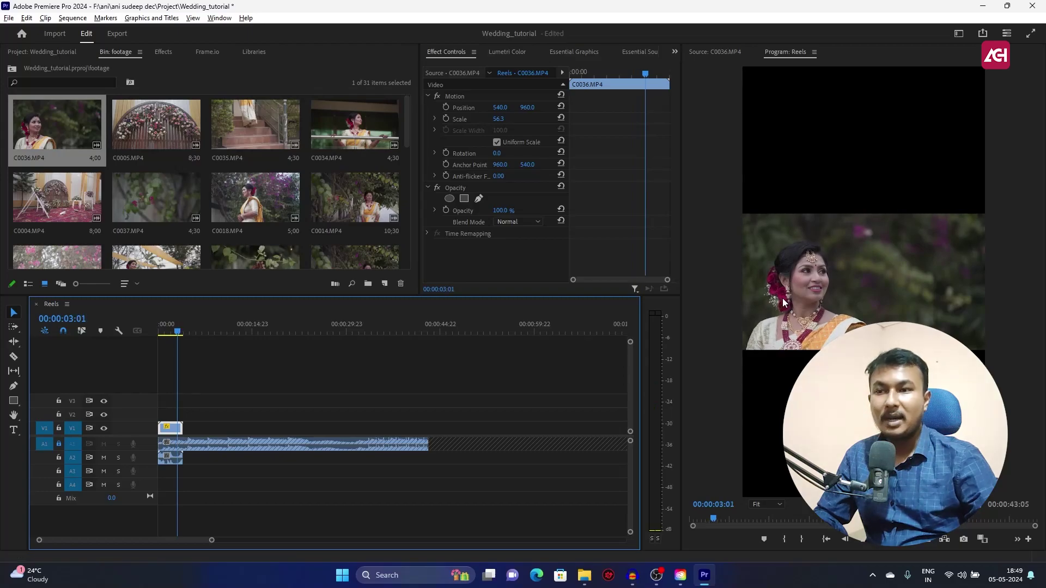
# Override the media color space of all clips in the footage bin to Rec. 709.
pyautogui.click(75, 172)
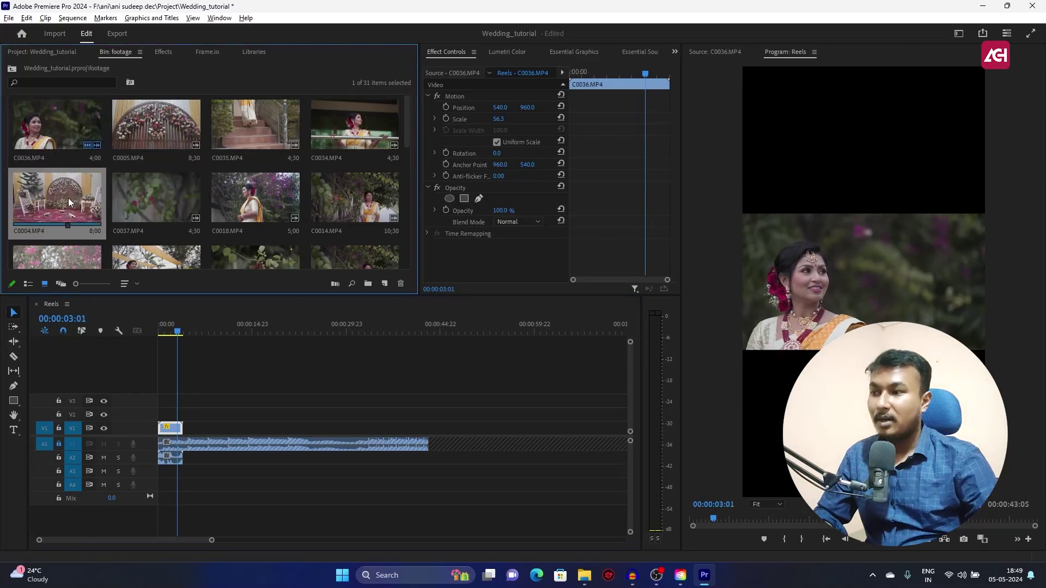
pyautogui.hotkey('ctrl', 'a')
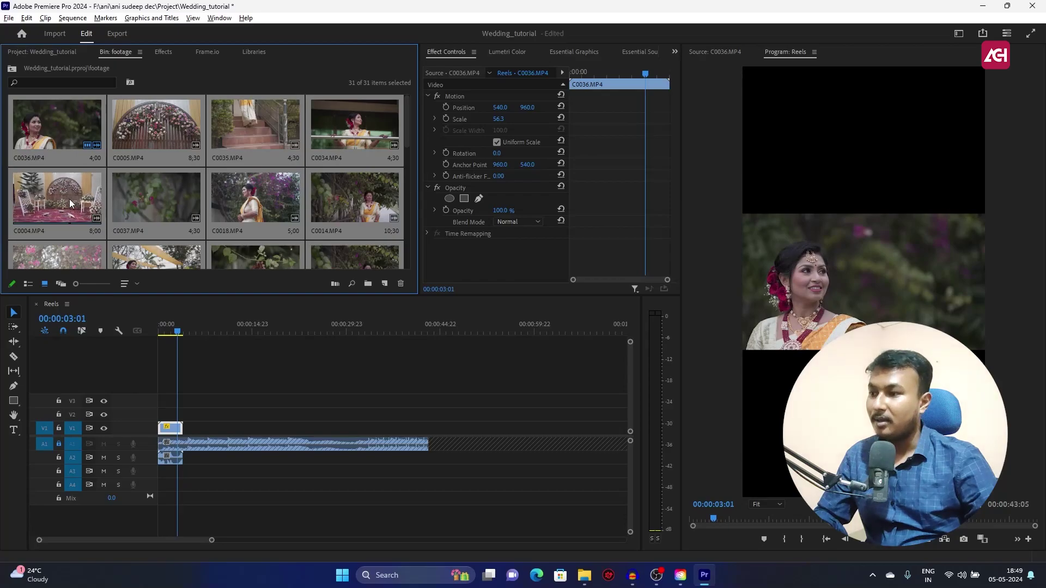
pyautogui.rightClick(70, 198)
pyautogui.moveTo(158, 256)
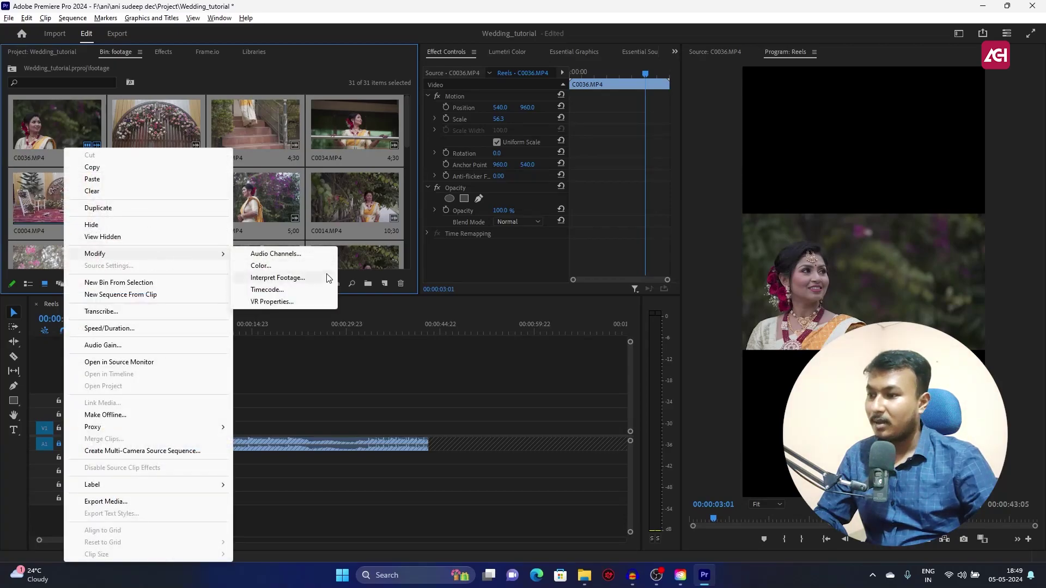
pyautogui.click(323, 274)
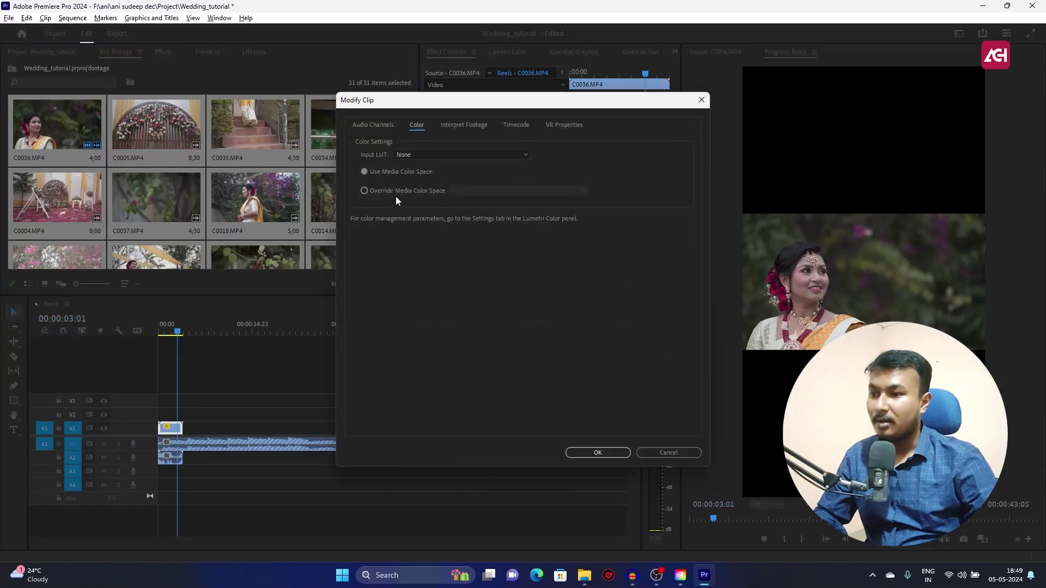
pyautogui.click(406, 191)
pyautogui.click(487, 190)
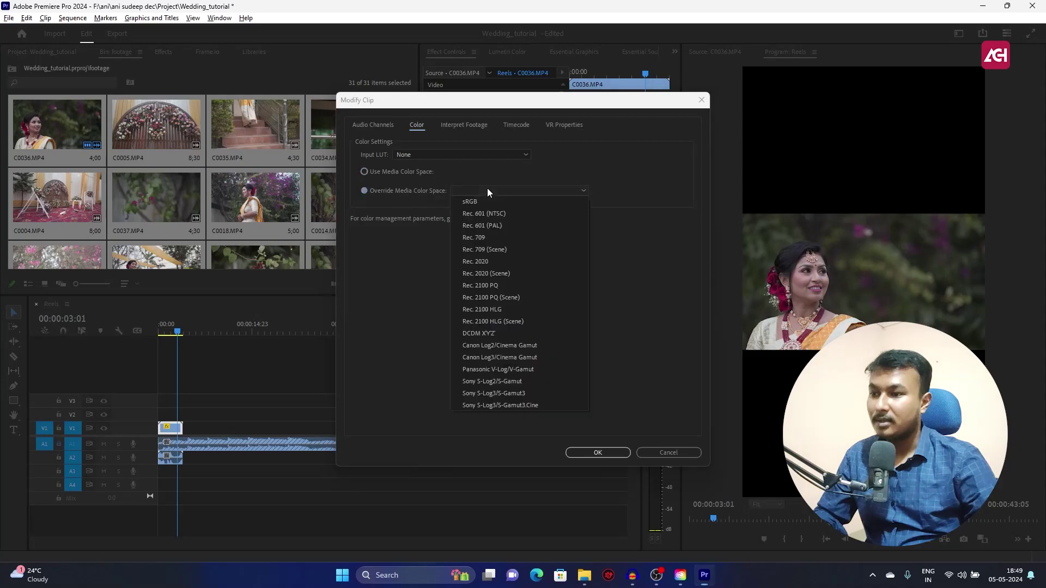
pyautogui.click(527, 237)
pyautogui.click(591, 454)
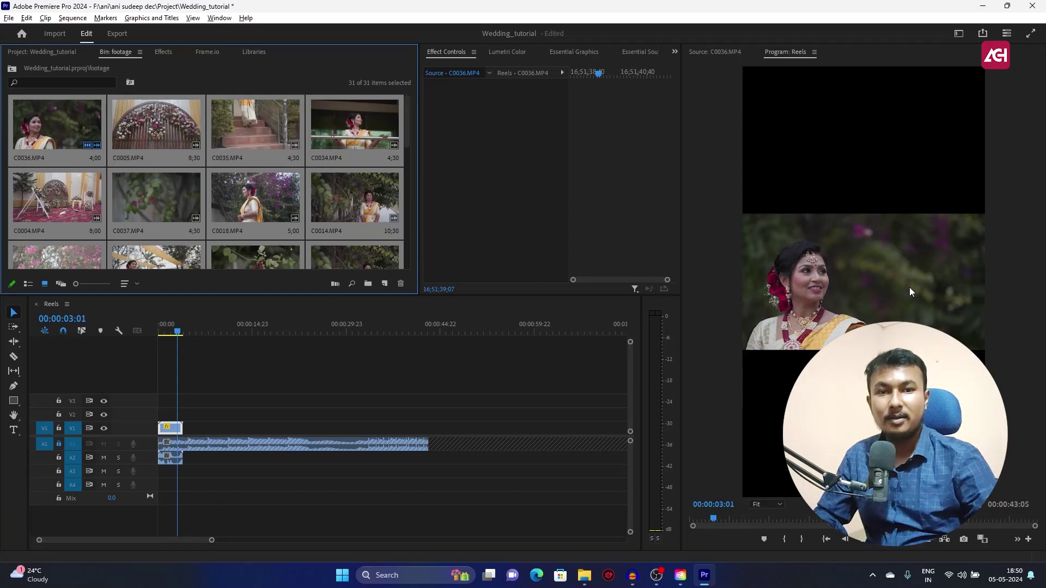
# Play the Reels sequence from the start to hear the C0036.MP4 clip's own audio under the song.
pyautogui.click(255, 388)
pyautogui.press('Home')
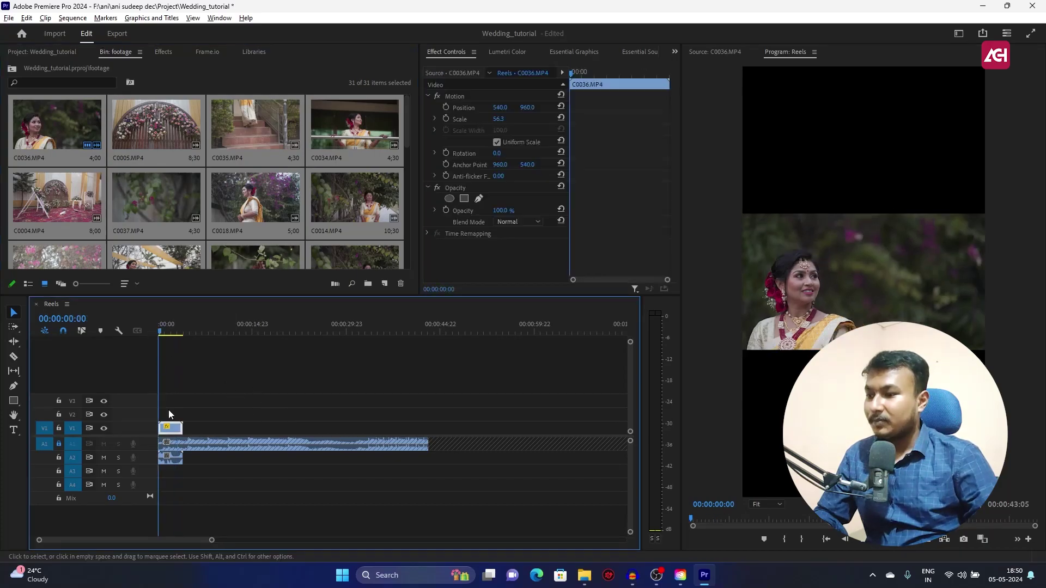
pyautogui.click(173, 459)
pyautogui.press('space')
pyautogui.press('space')
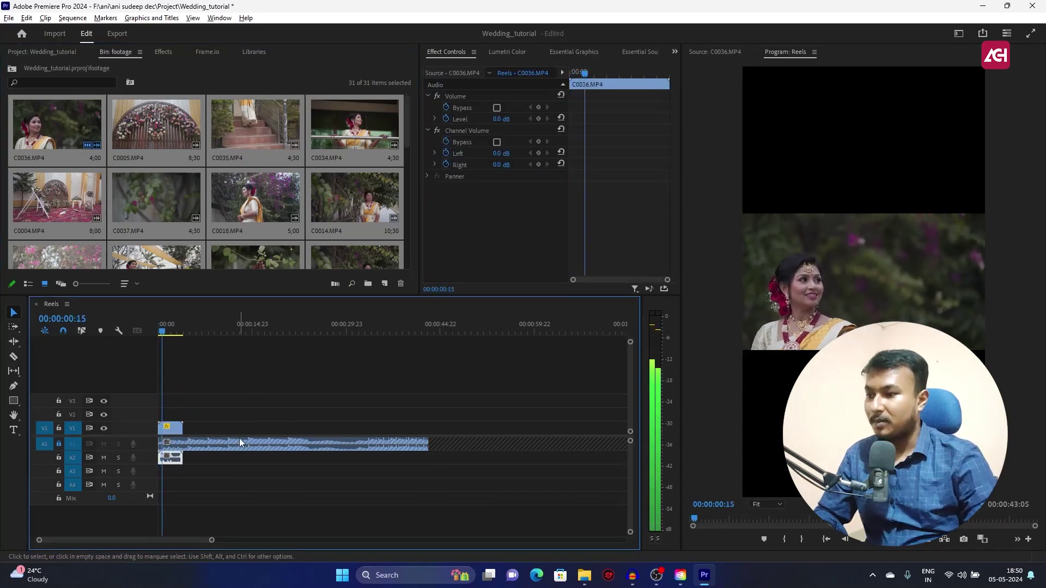
pyautogui.click(220, 430)
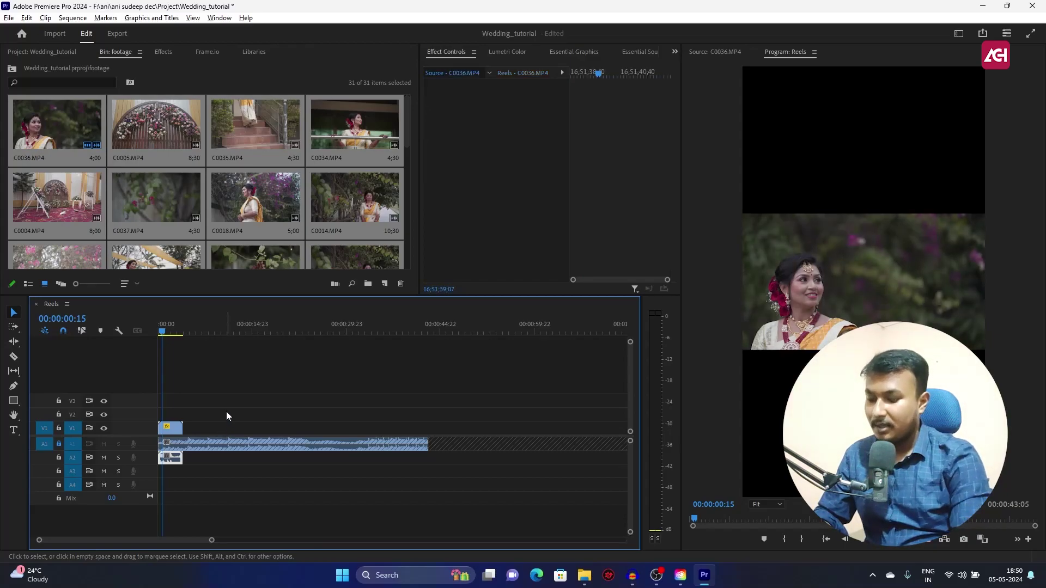
# Review the keyboard shortcut layout and the available shortcut presets without changing them.
pyautogui.hotkey('ctrl', 'alt', 'k')
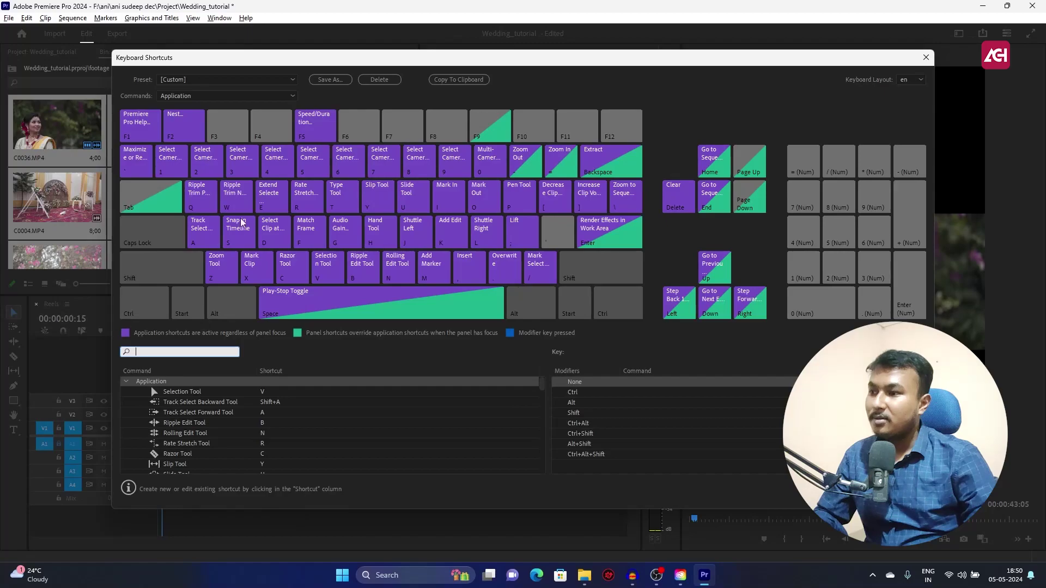
pyautogui.click(241, 80)
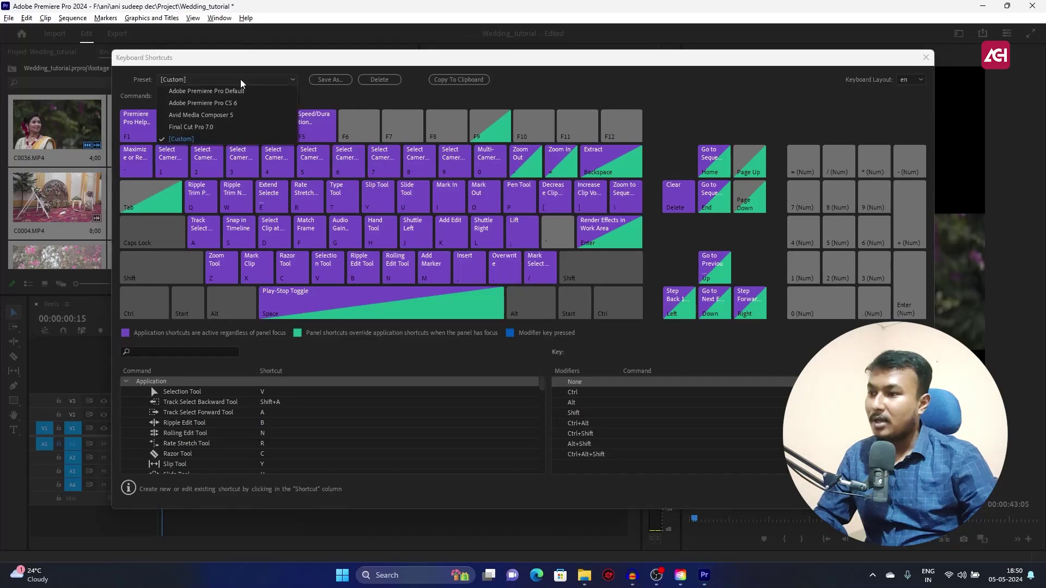
pyautogui.click(279, 64)
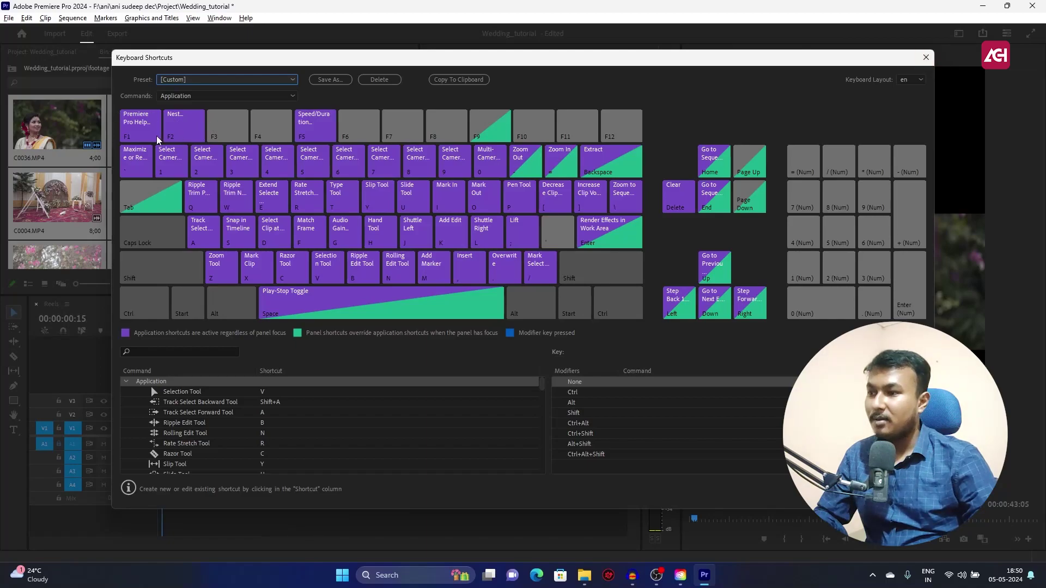
pyautogui.click(926, 57)
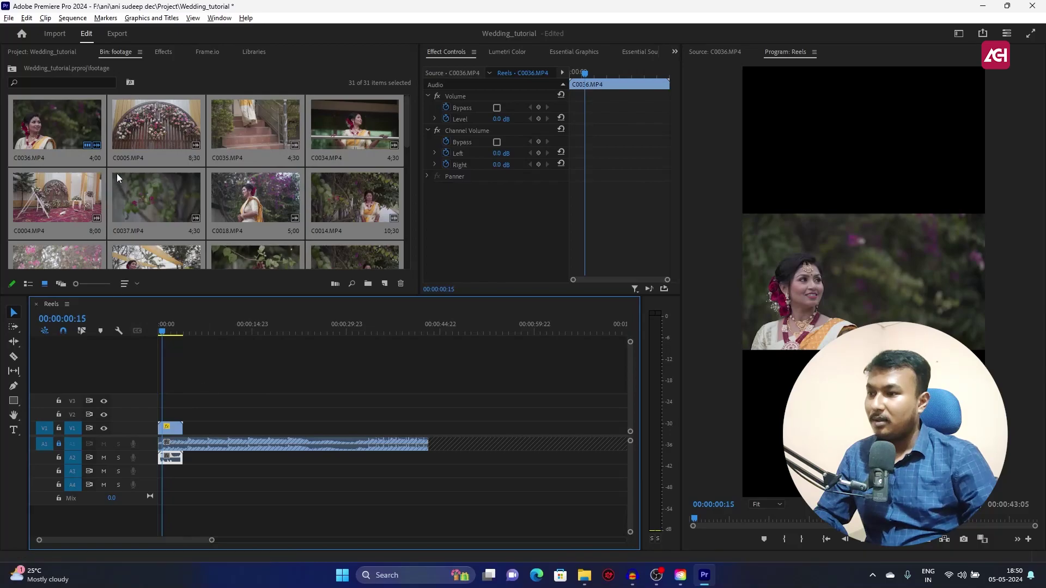
# Deselect the clips in the footage bin and delete only the C0036.MP4 clip's audio from track A2.
pyautogui.scroll(-2, 257, 174)
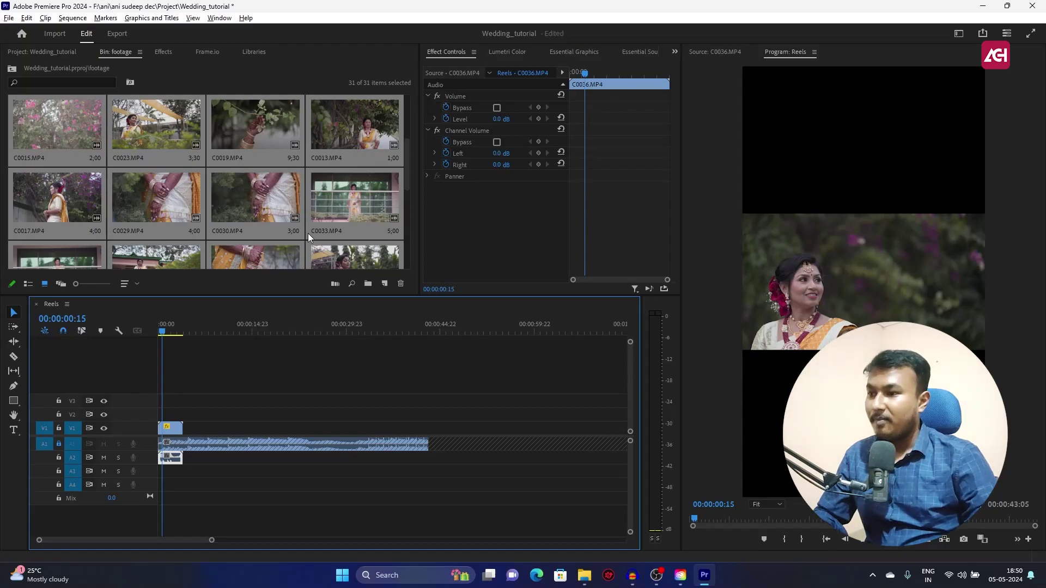
pyautogui.scroll(-3, 124, 191)
pyautogui.click(345, 236)
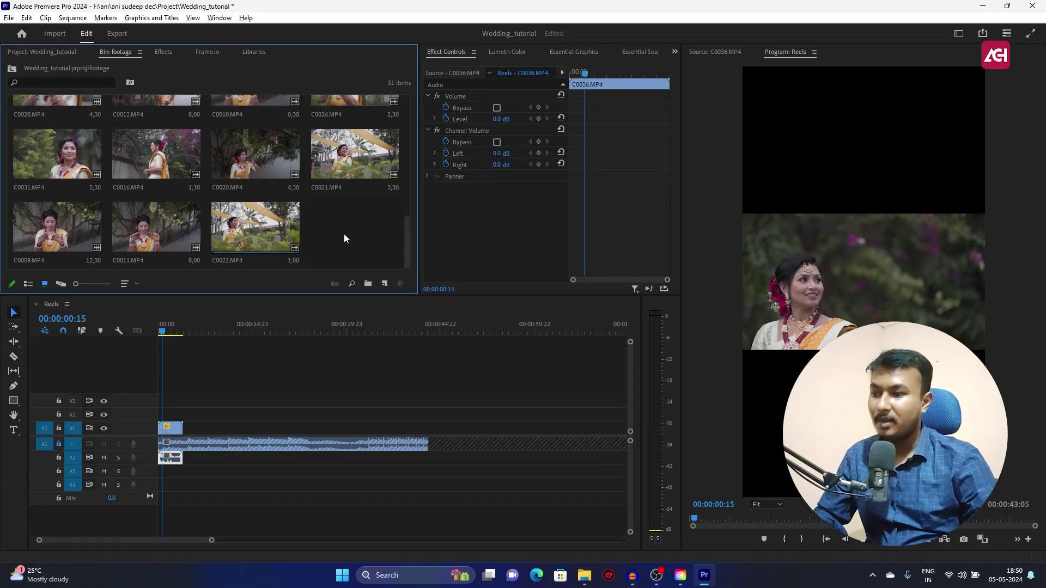
pyautogui.click(186, 451)
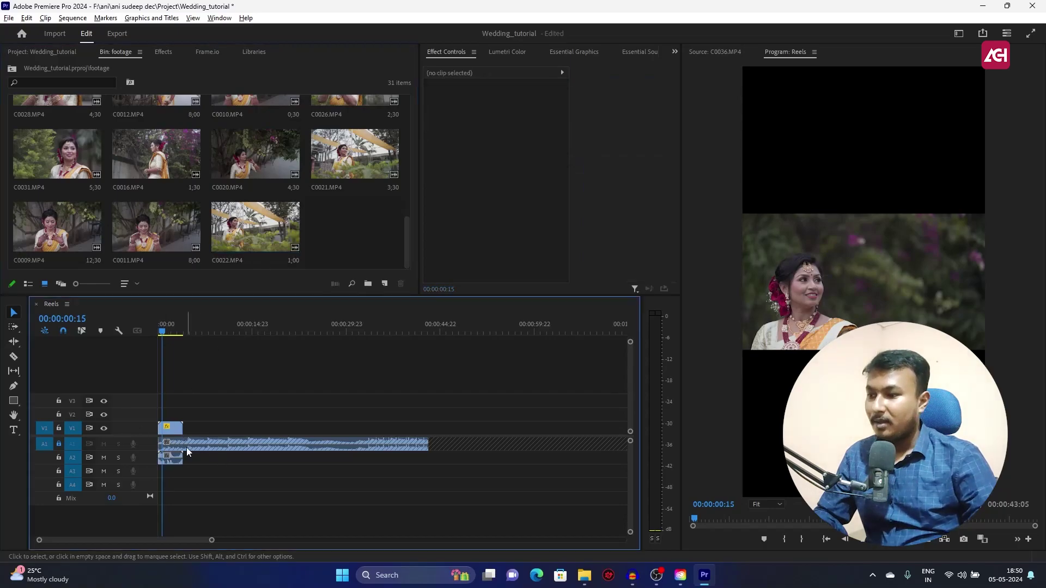
pyautogui.click(173, 456)
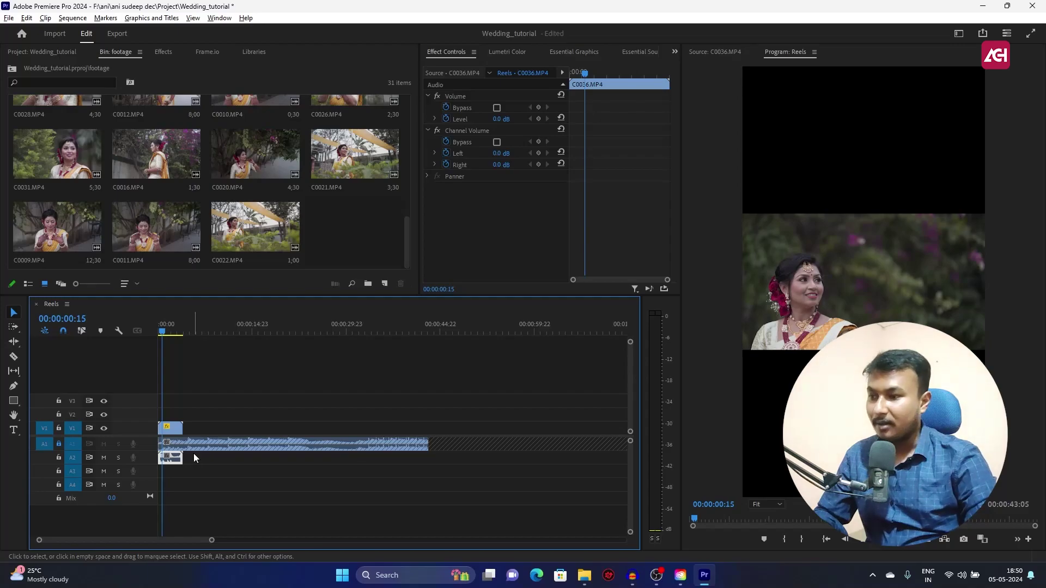
pyautogui.press('Delete')
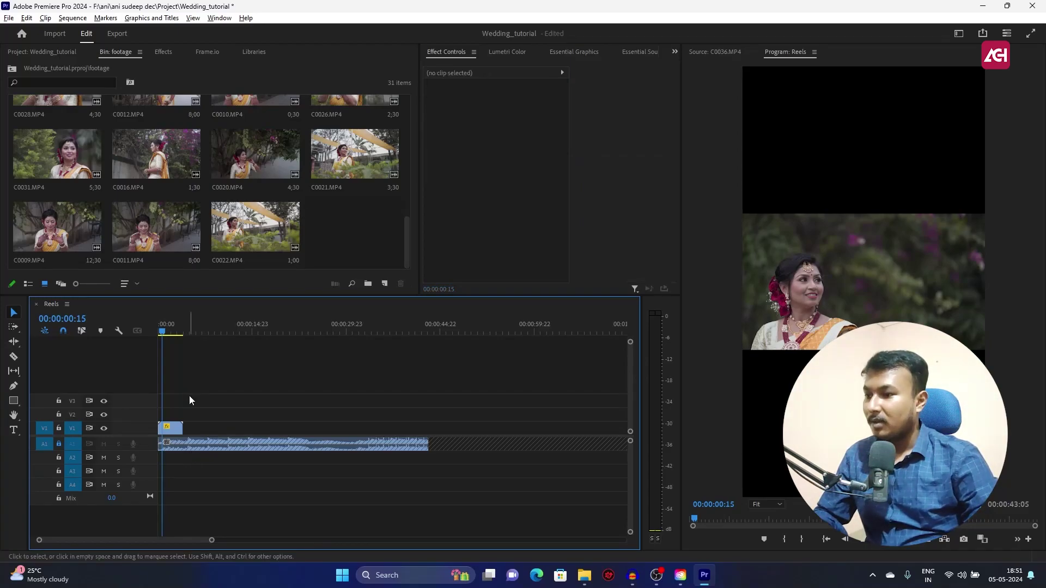
# Scale the C0036.MP4 clip to 179.3, set its horizontal position to 1375 to frame the bride's face, and preview it.
pyautogui.click(169, 428)
pyautogui.moveTo(499, 119); pyautogui.dragTo(567, 119)
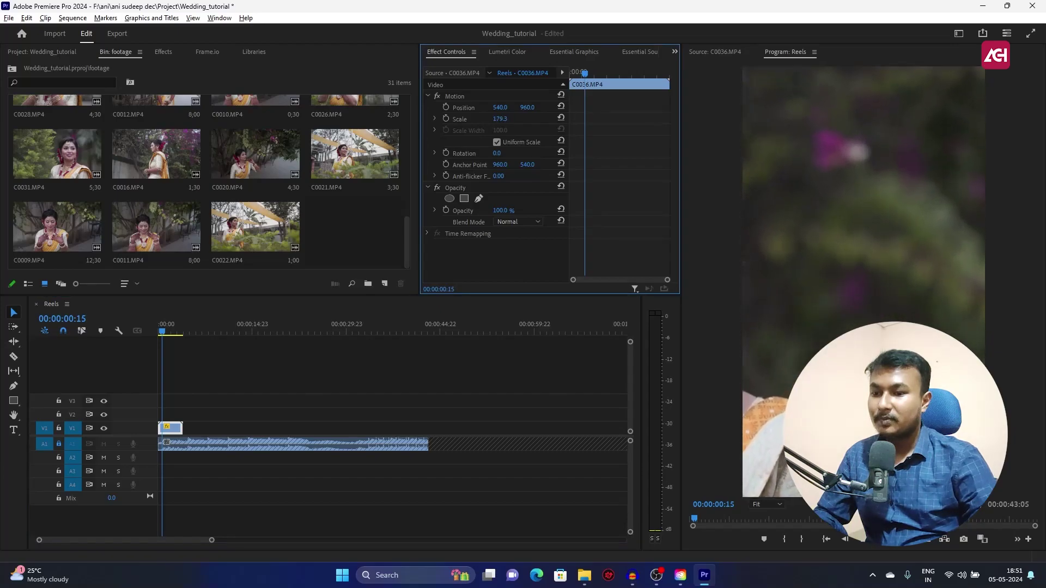
pyautogui.moveTo(497, 108); pyautogui.dragTo(952, 107)
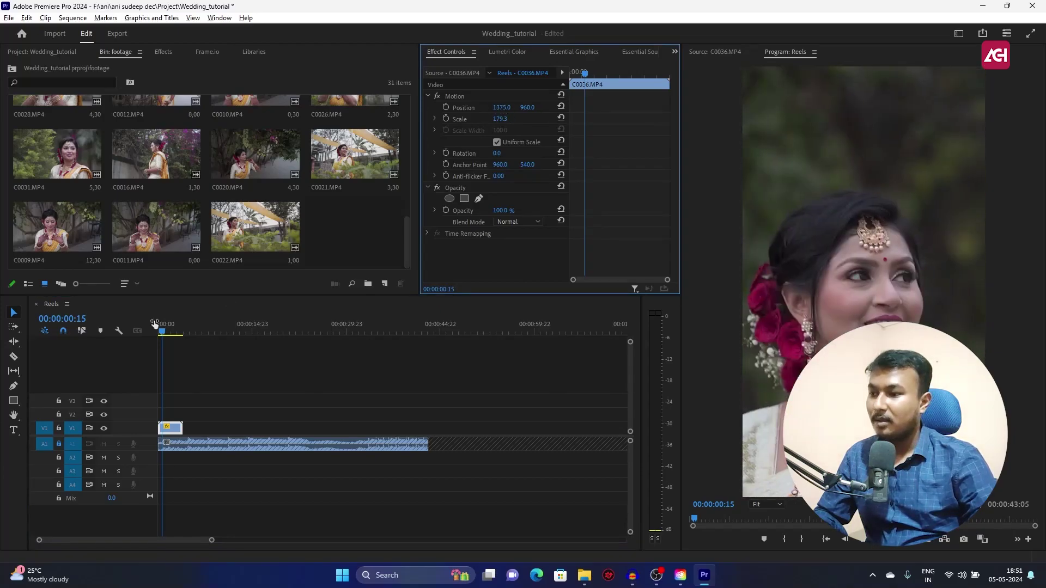
pyautogui.click(106, 349)
pyautogui.press('space')
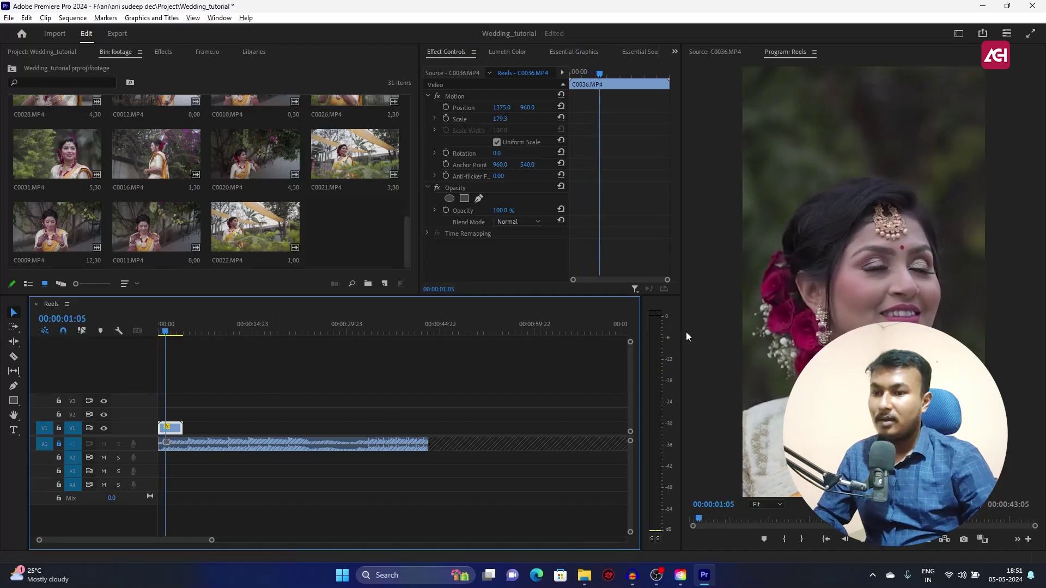
# Ripple trim the start of the C0036.MP4 clip twice, by about 2 seconds and by 13 frames, and play the result.
pyautogui.press('=')
pyautogui.press('=')
pyautogui.press('=')
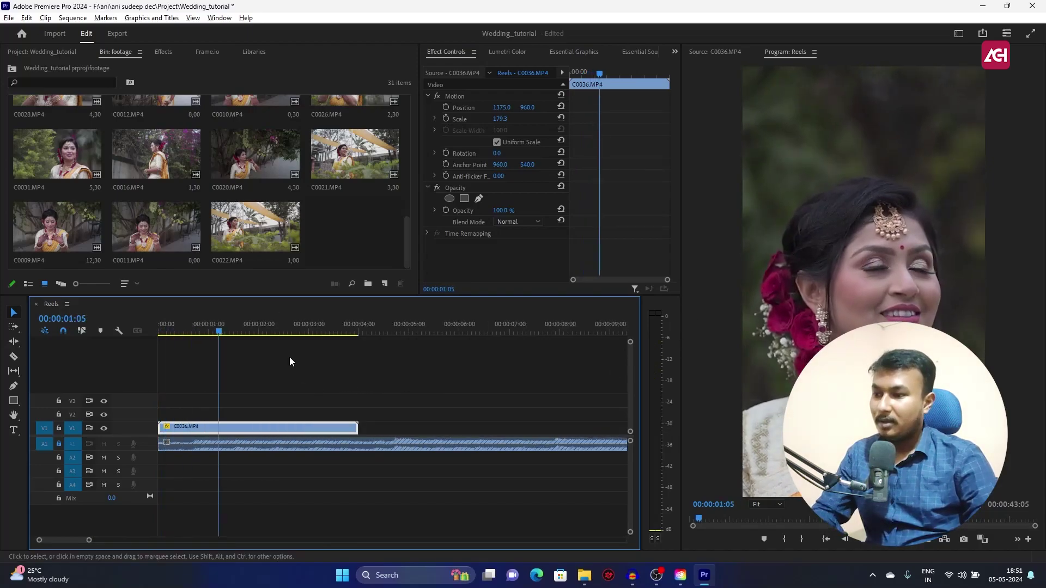
pyautogui.click(261, 327)
pyautogui.press('q')
pyautogui.press('space')
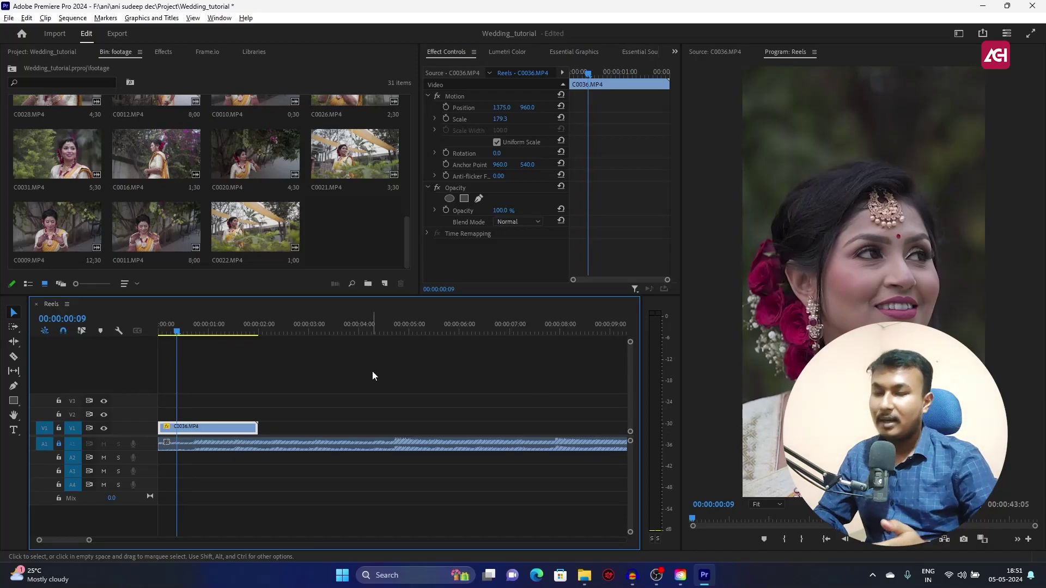
pyautogui.click(187, 332)
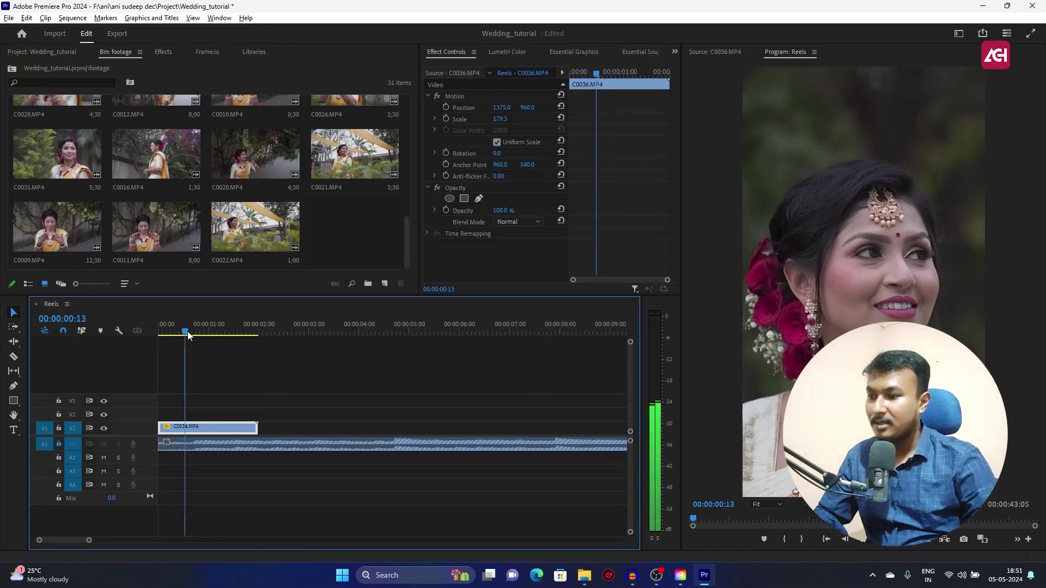
pyautogui.press('q')
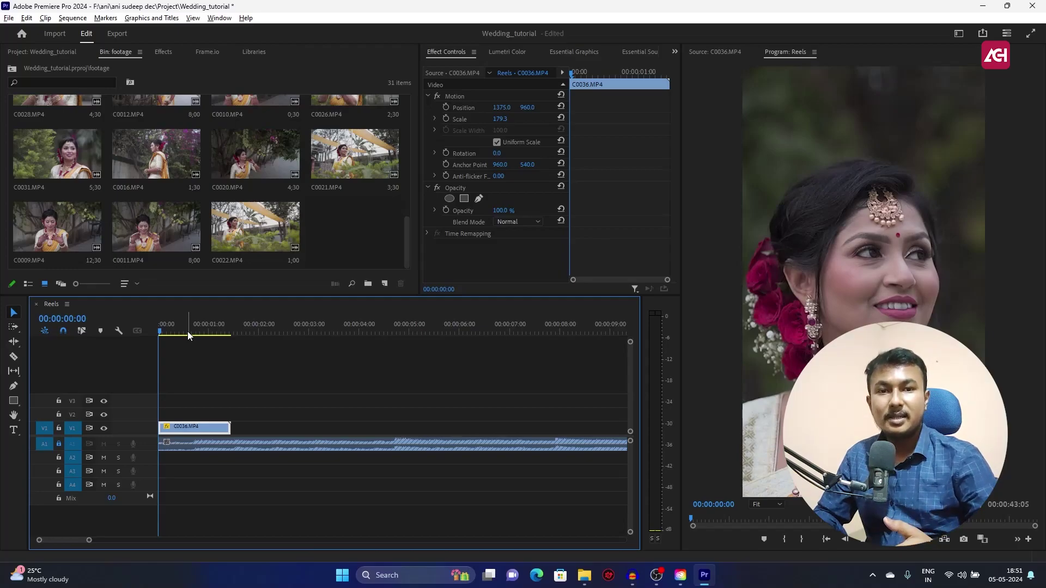
pyautogui.press('space')
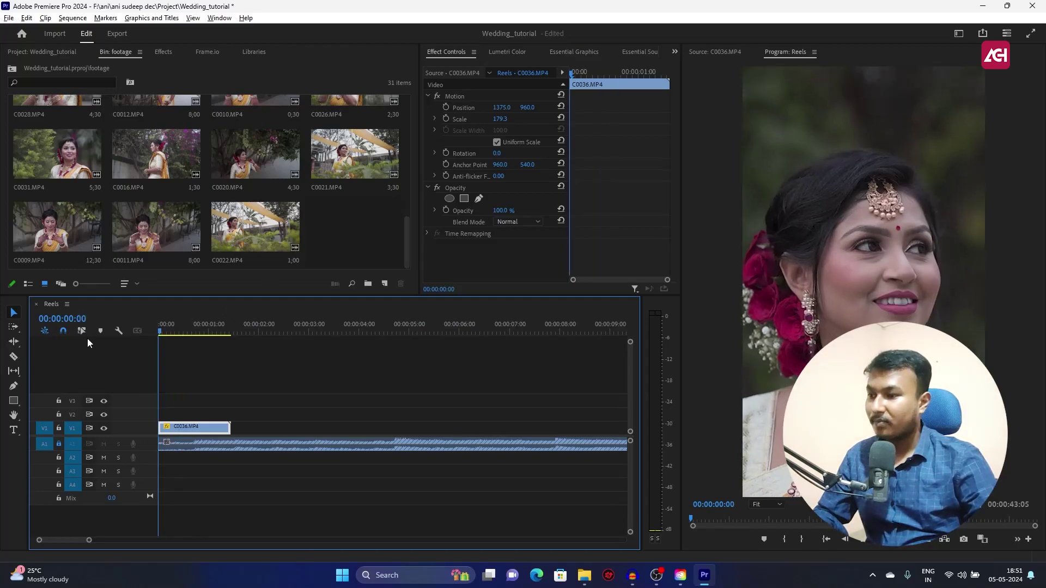
pyautogui.press('space')
# Ripple trim the end of the C0036.MP4 clip to about 00:00:01:00 and play it back.
pyautogui.click(208, 325)
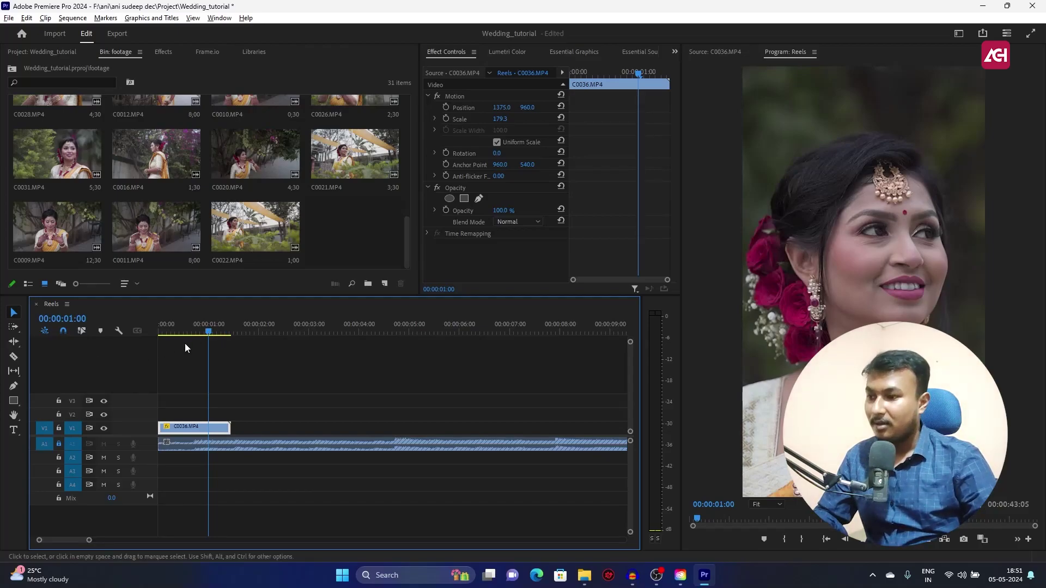
pyautogui.press('Left')
pyautogui.click(211, 332)
pyautogui.press('w')
pyautogui.moveTo(211, 332); pyautogui.dragTo(148, 332)
pyautogui.press('space')
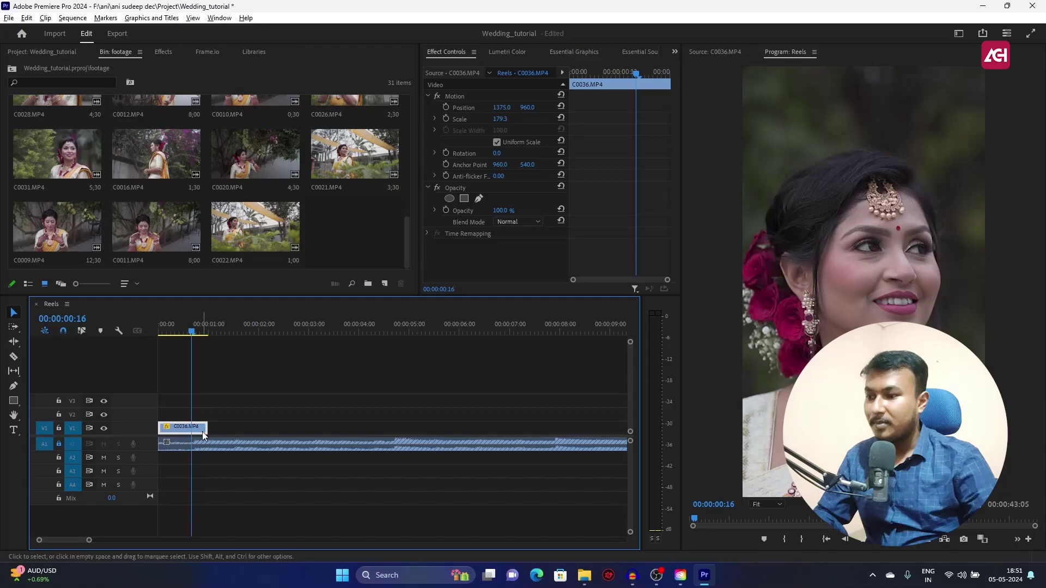
# Move the trimmed C0036.MP4 clip along track V1 to start at the song's louder beat, at about 00:00:04:17.
pyautogui.moveTo(184, 429); pyautogui.dragTo(420, 431)
pyautogui.scroll(5, 135, 207)
pyautogui.scroll(1, 180, 204)
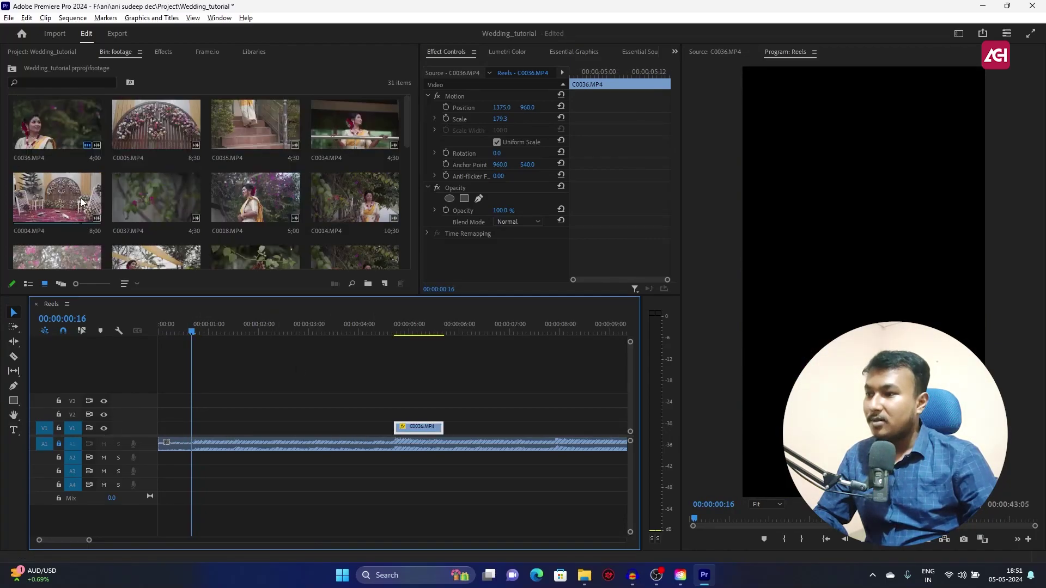
# Mark C0035.MP4 from 16;51;35;15 to 16;51;36;21 and place that section at the very start of track V1.
pyautogui.doubleClick(241, 120)
pyautogui.moveTo(804, 519); pyautogui.dragTo(828, 523)
pyautogui.press('i')
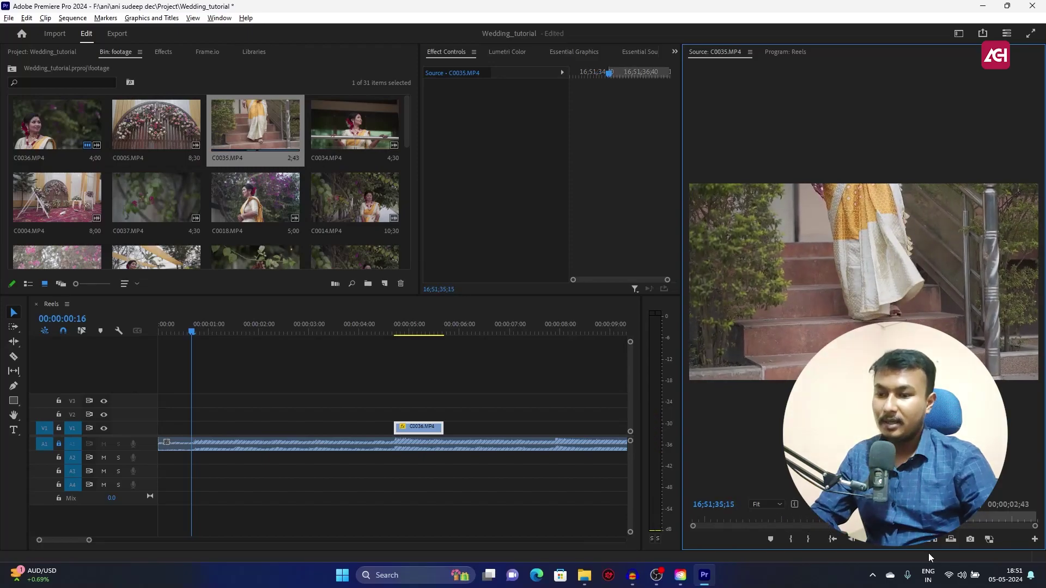
pyautogui.press('space')
pyautogui.press('space')
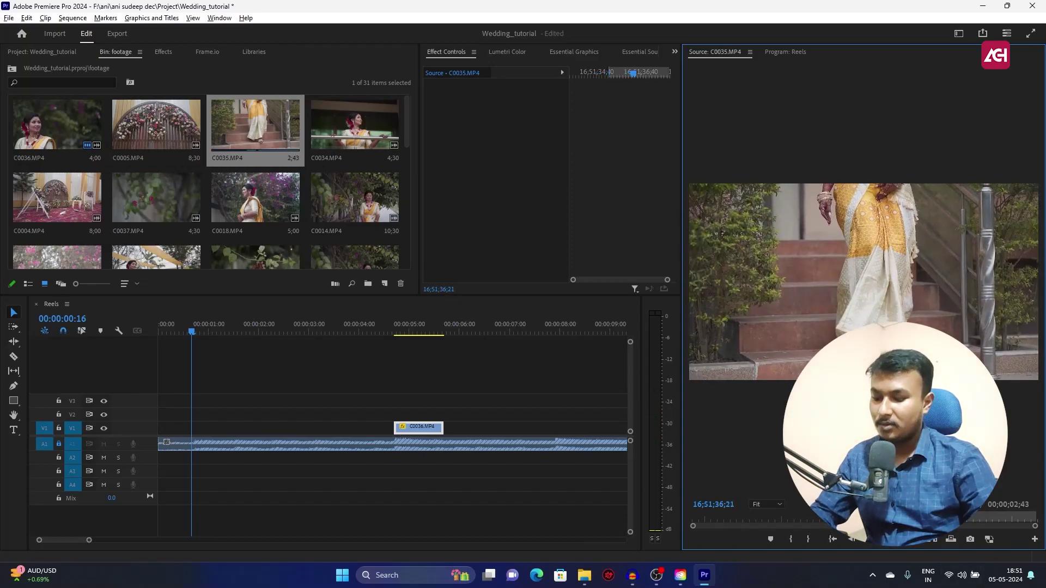
pyautogui.press('o')
pyautogui.moveTo(861, 284); pyautogui.dragTo(172, 431)
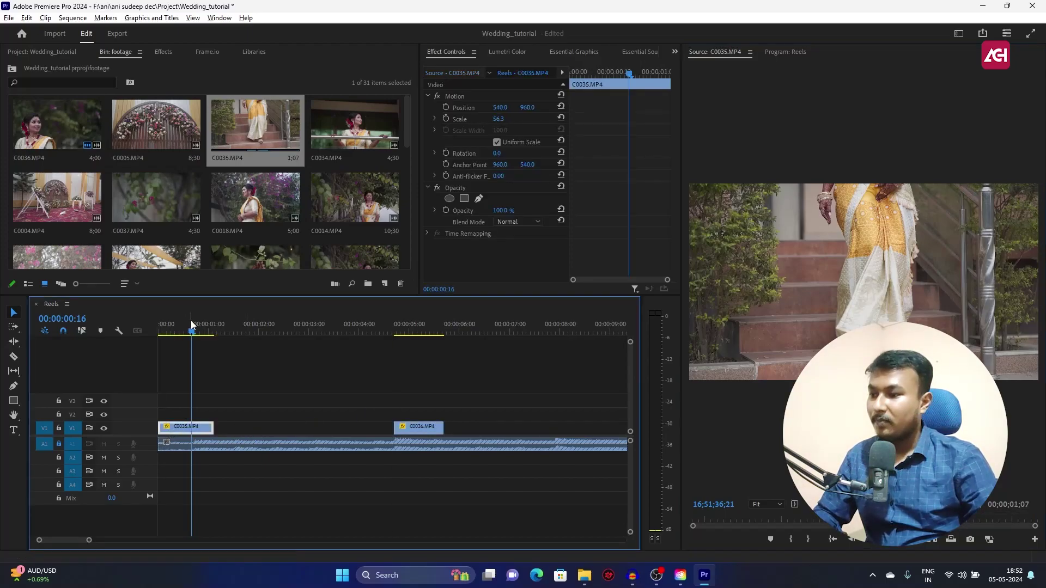
# Play the C0035.MP4 clip from the start and try scaling it to 181.3.
pyautogui.moveTo(190, 325); pyautogui.dragTo(159, 326)
pyautogui.press('space')
pyautogui.press('space')
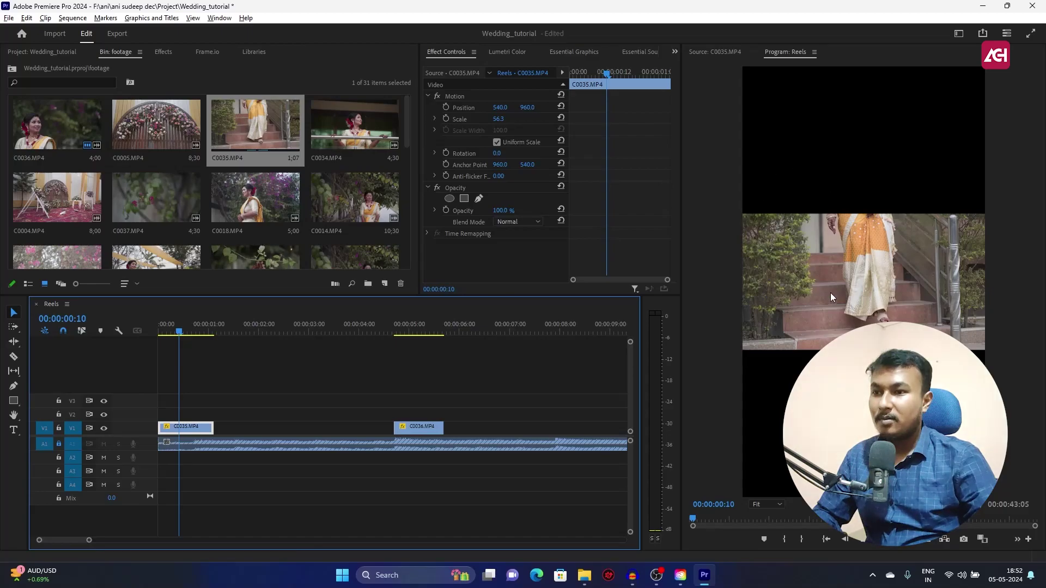
pyautogui.moveTo(498, 119); pyautogui.dragTo(567, 119)
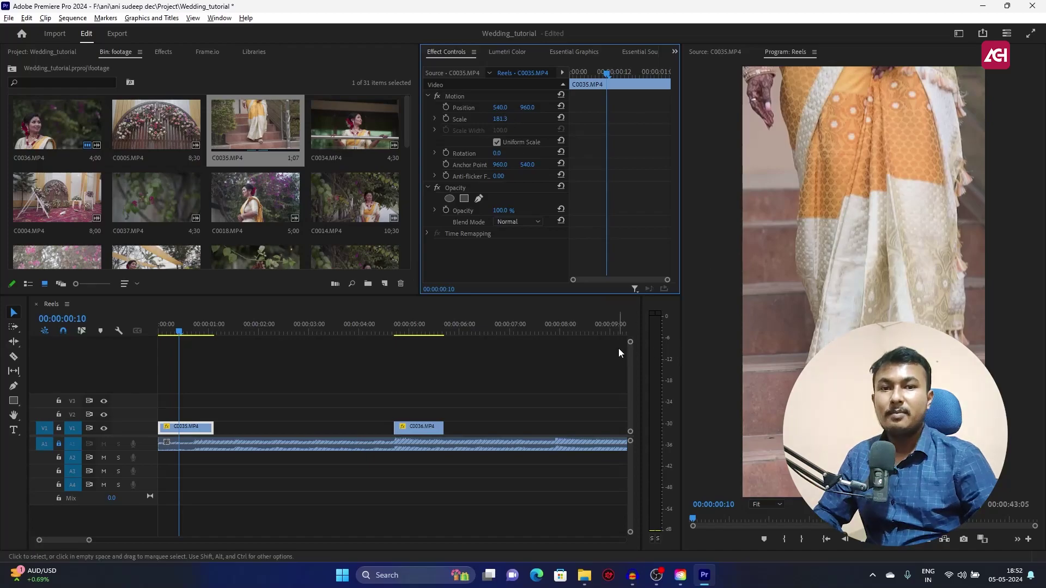
pyautogui.hotkey('ctrl', 'z')
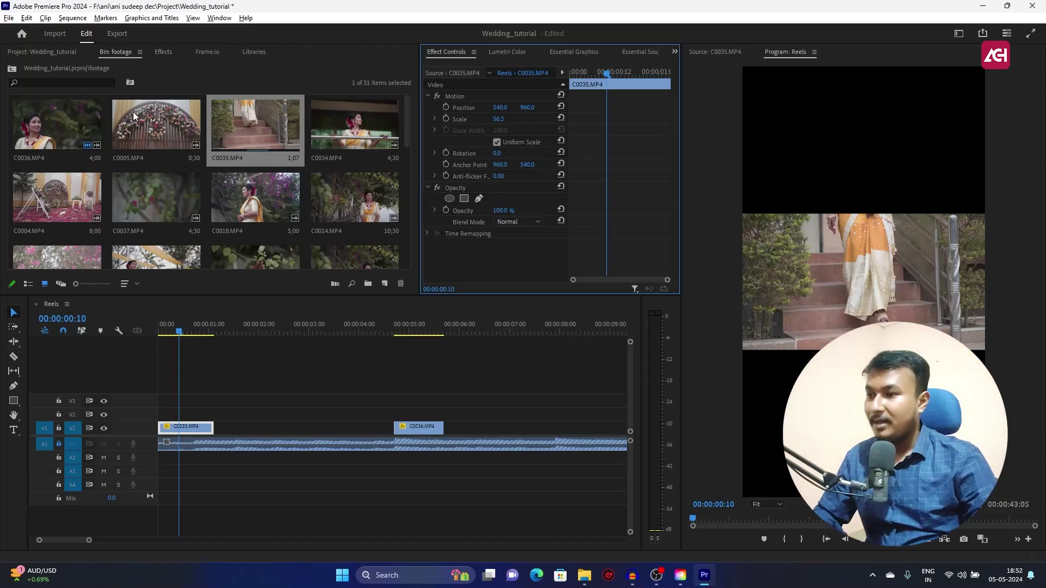
# Sort the clips in the footage bin by name.
pyautogui.click(136, 284)
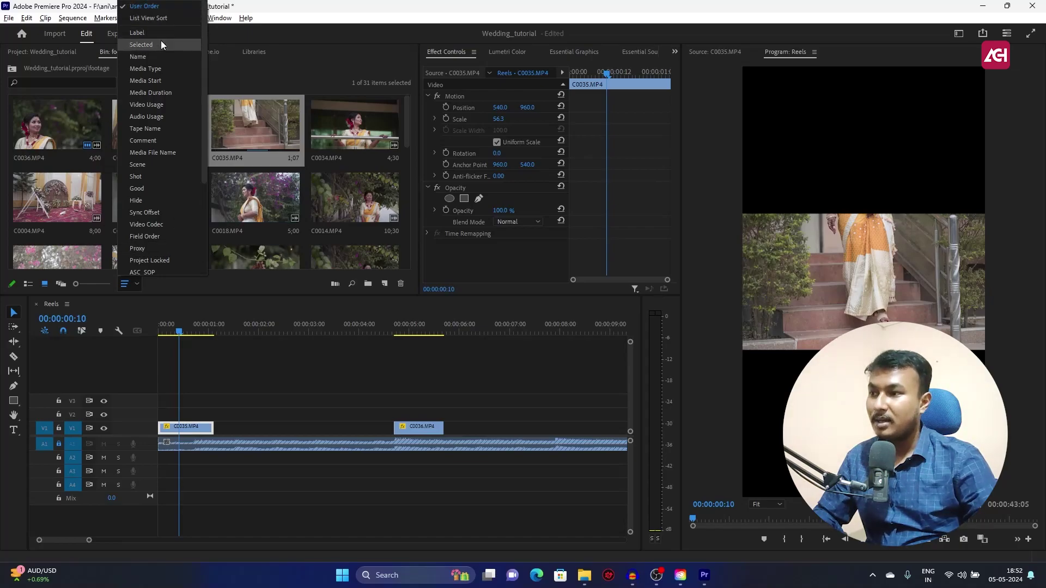
pyautogui.click(158, 57)
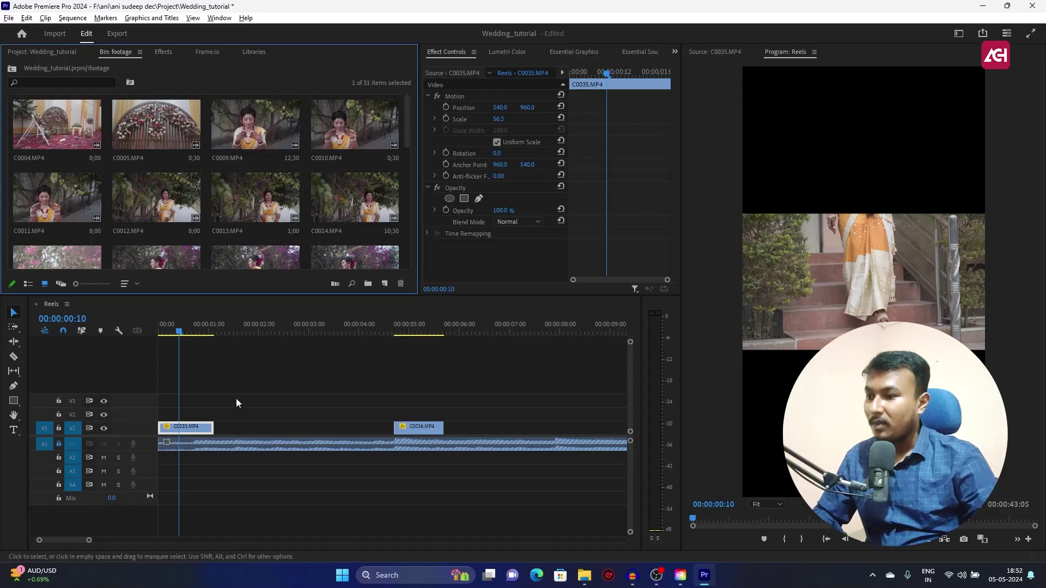
pyautogui.click(188, 328)
pyautogui.press('Left')
# Preview C0015.MP4 and delete it from the footage bin.
pyautogui.scroll(-1, 226, 250)
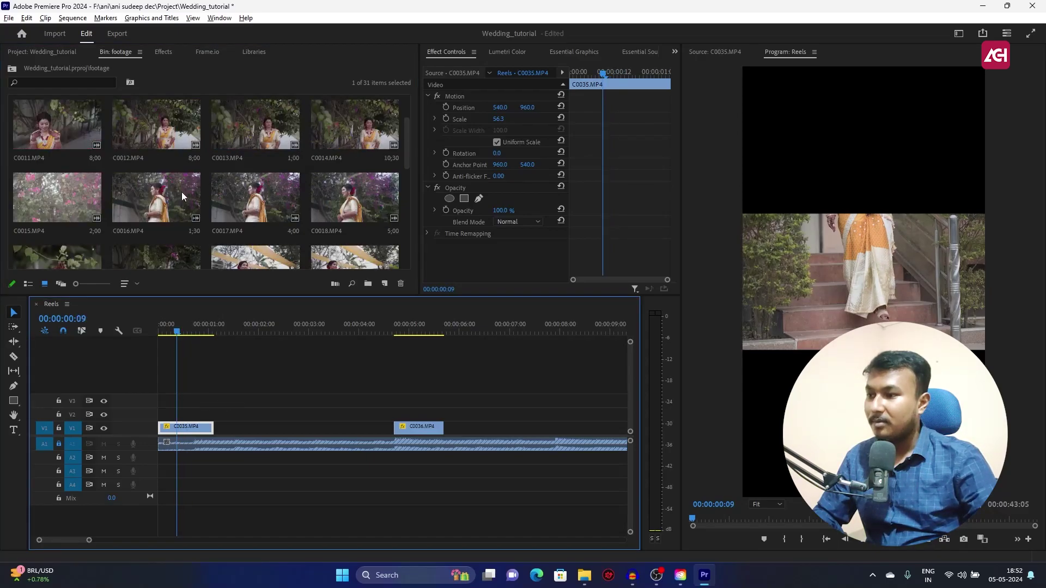
pyautogui.doubleClick(51, 197)
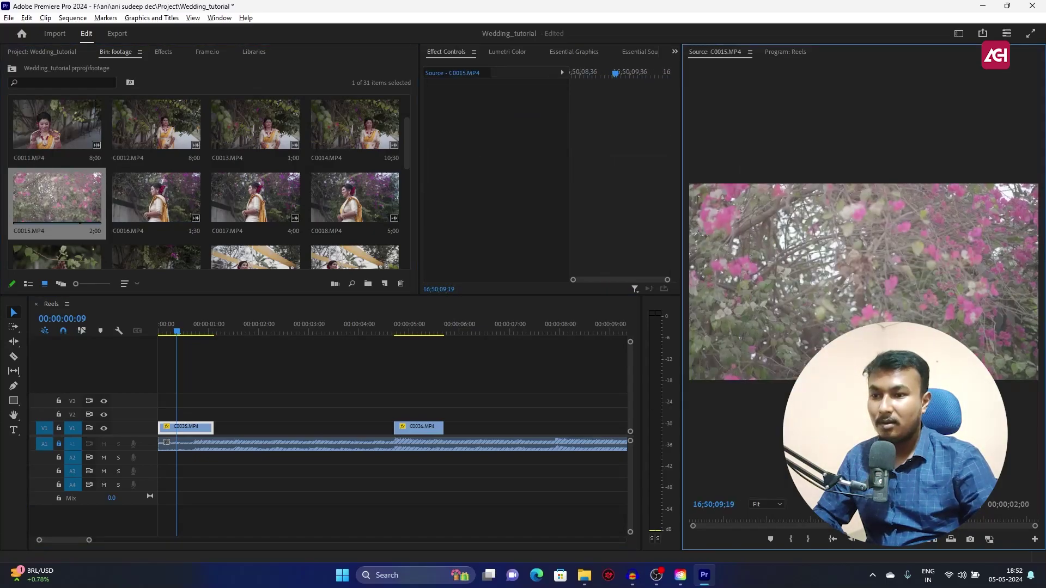
pyautogui.press('space')
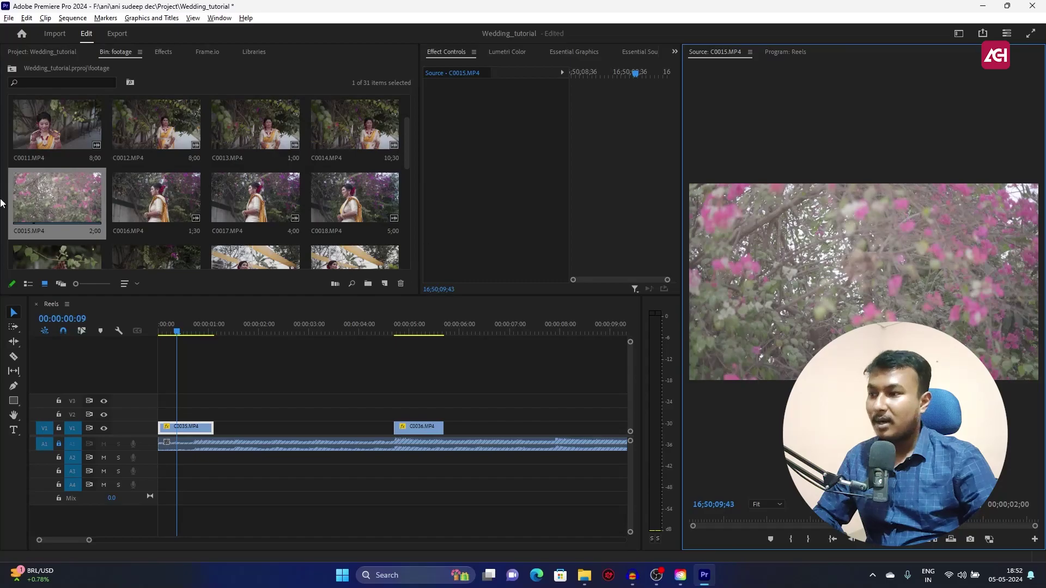
pyautogui.click(54, 202)
pyautogui.press('Delete')
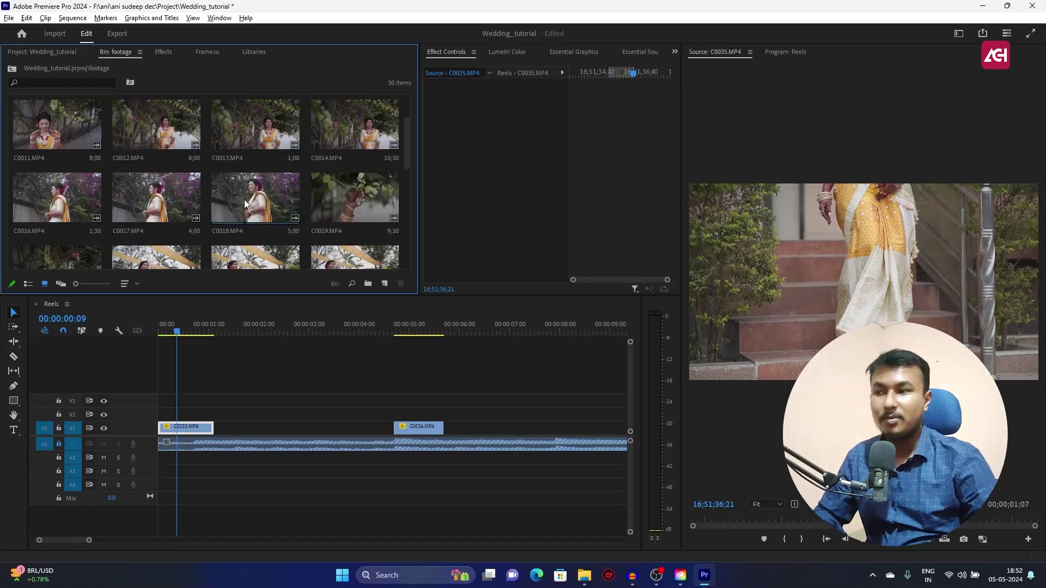
# Delete C0016.MP4 and C0017.MP4 from the footage bin.
pyautogui.click(158, 193)
pyautogui.keyDown('shift'); pyautogui.click(70, 189); pyautogui.keyUp('shift')
pyautogui.press('Delete')
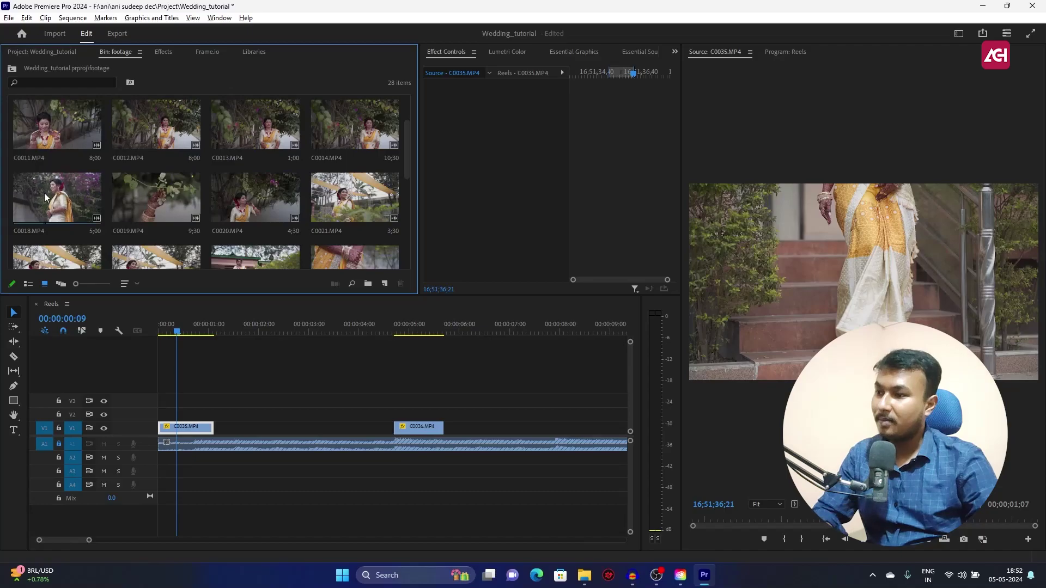
# Mark a 1:19 section of C0018.MP4 ending at 16;50;18;56 and place it directly after C0035.MP4 on track V1.
pyautogui.doubleClick(44, 193)
pyautogui.moveTo(793, 516); pyautogui.dragTo(221, 427)
pyautogui.click(793, 538)
pyautogui.press('space')
pyautogui.press('o')
# Mark C0025.MP4 from 16;50;54;06 to 16;50;55;07 and insert it directly after C0035.MP4 on track V1.
pyautogui.scroll(-1, 275, 237)
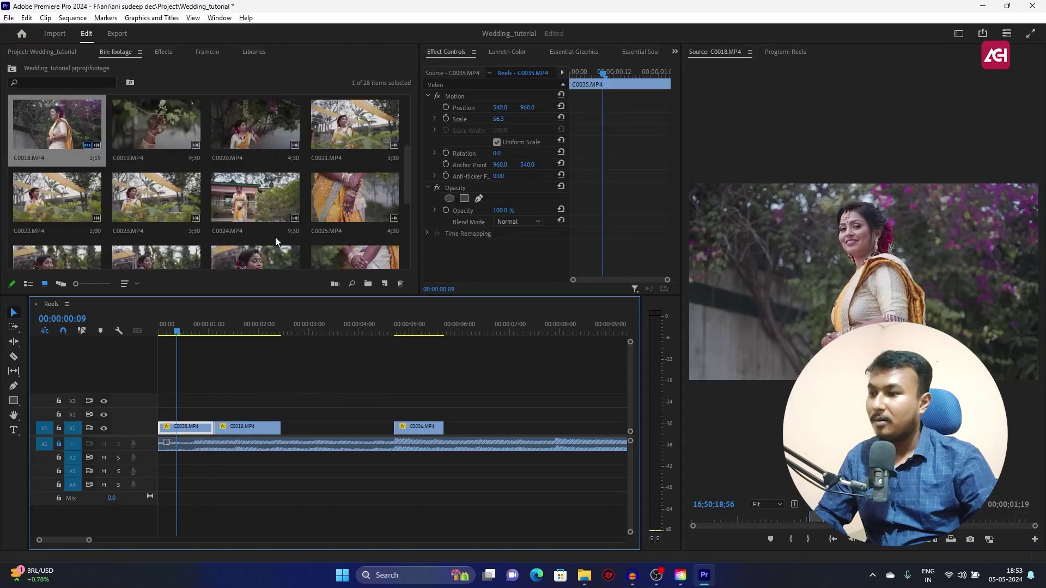
pyautogui.doubleClick(344, 196)
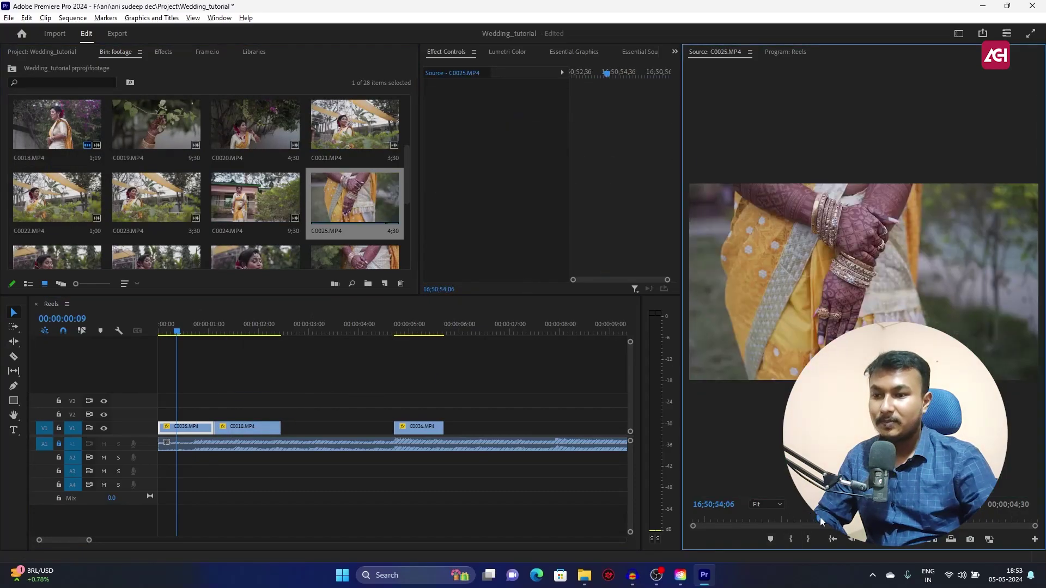
pyautogui.press('i')
pyautogui.press('space')
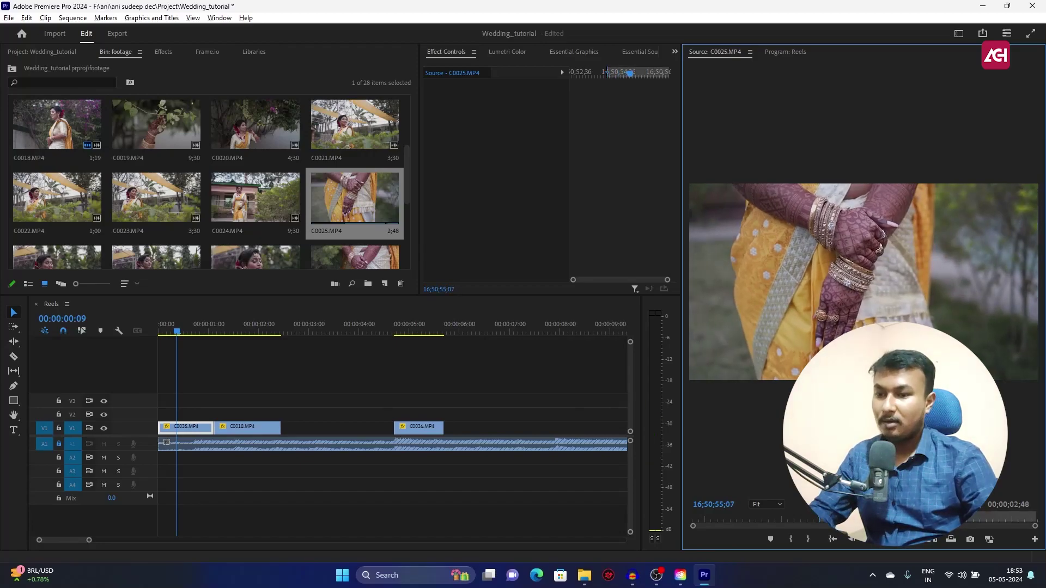
pyautogui.press('o')
pyautogui.moveTo(743, 416); pyautogui.dragTo(248, 429)
# Play the sequence from the start and move the C0018.MP4 clip out of the way to track V2, at about 6.5 seconds.
pyautogui.click(160, 331)
pyautogui.press('space')
pyautogui.moveTo(220, 330); pyautogui.dragTo(320, 333)
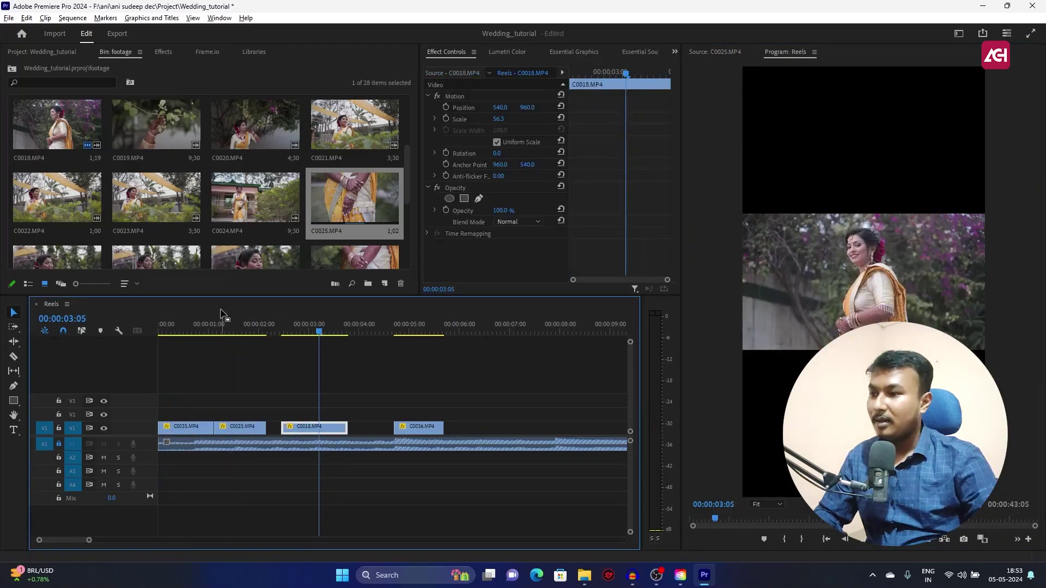
pyautogui.moveTo(319, 423); pyautogui.dragTo(520, 409)
# Mark a 1:24 section of C0037.MP4 ending at 16;51;44;58 and place it directly after C0025.MP4 on track V1.
pyautogui.scroll(-1, 285, 217)
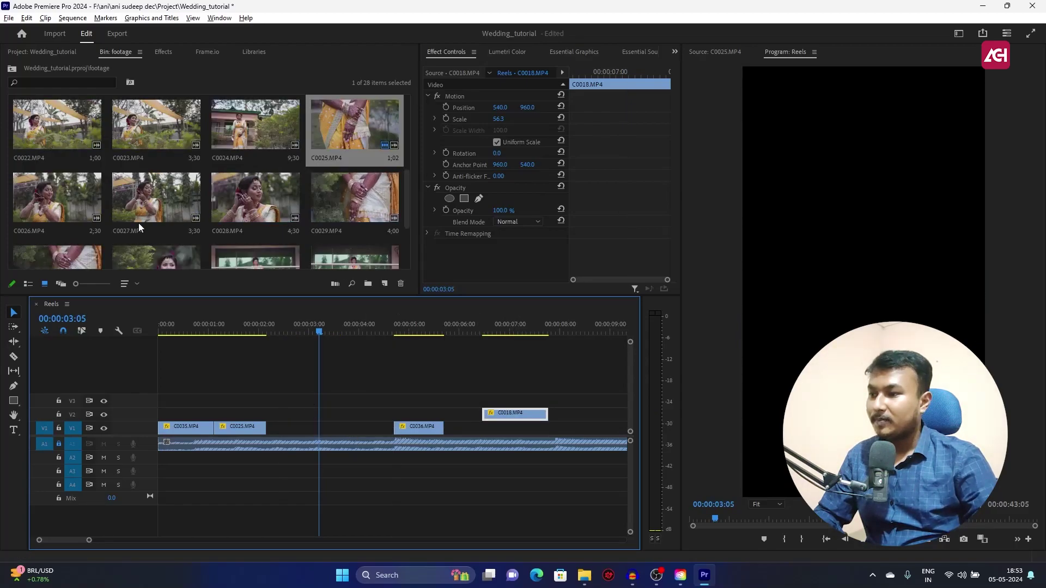
pyautogui.scroll(-1, 136, 224)
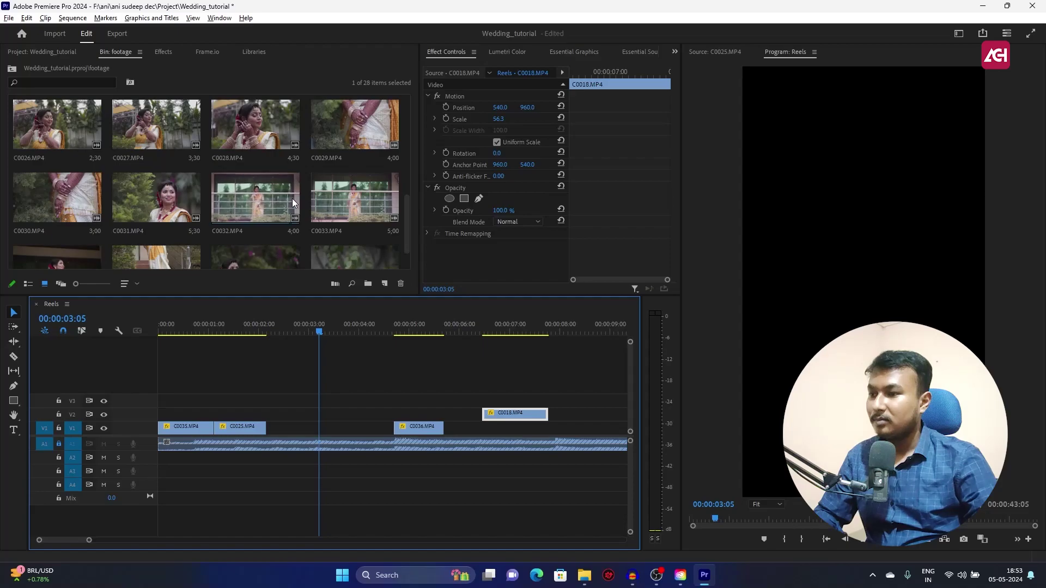
pyautogui.scroll(-1, 227, 230)
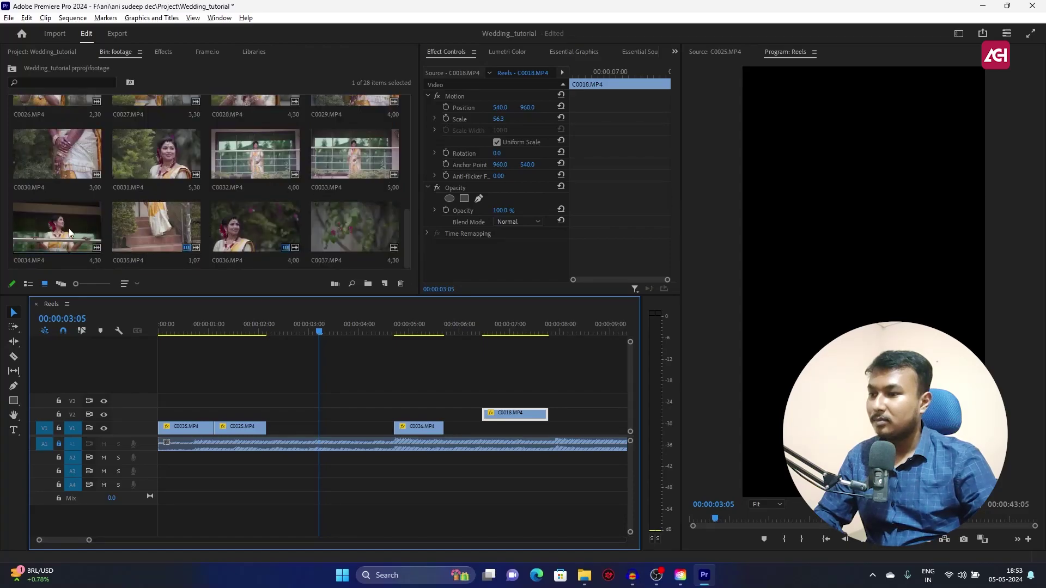
pyautogui.doubleClick(343, 229)
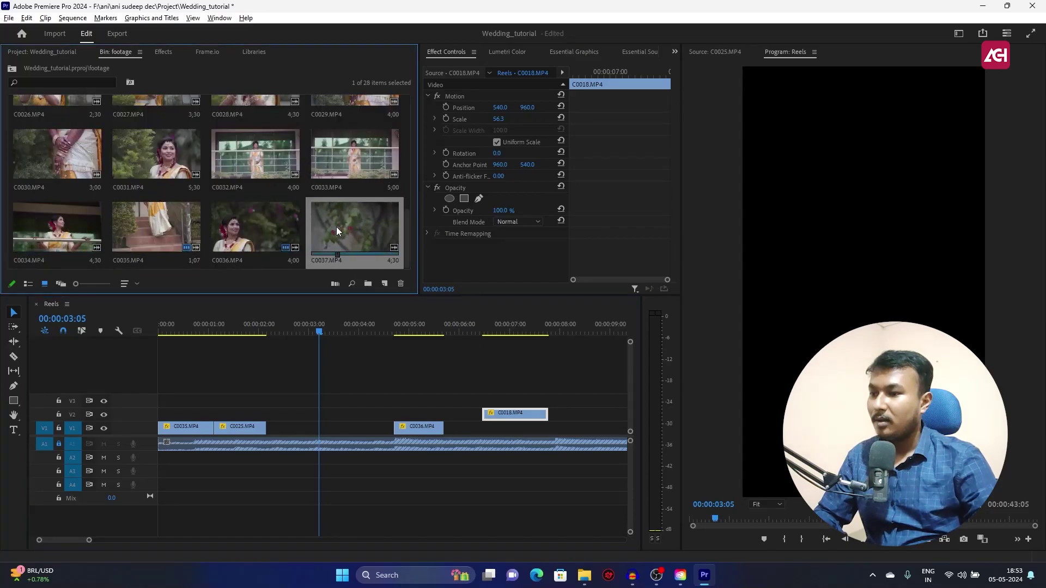
pyautogui.moveTo(827, 524); pyautogui.dragTo(919, 522)
pyautogui.press('i')
pyautogui.click(809, 539)
pyautogui.moveTo(834, 349); pyautogui.dragTo(271, 429)
# Open C0014.MP4 and set its in point at 16;50;02;24 and out point at 16;50;04;16.
pyautogui.scroll(4, 244, 210)
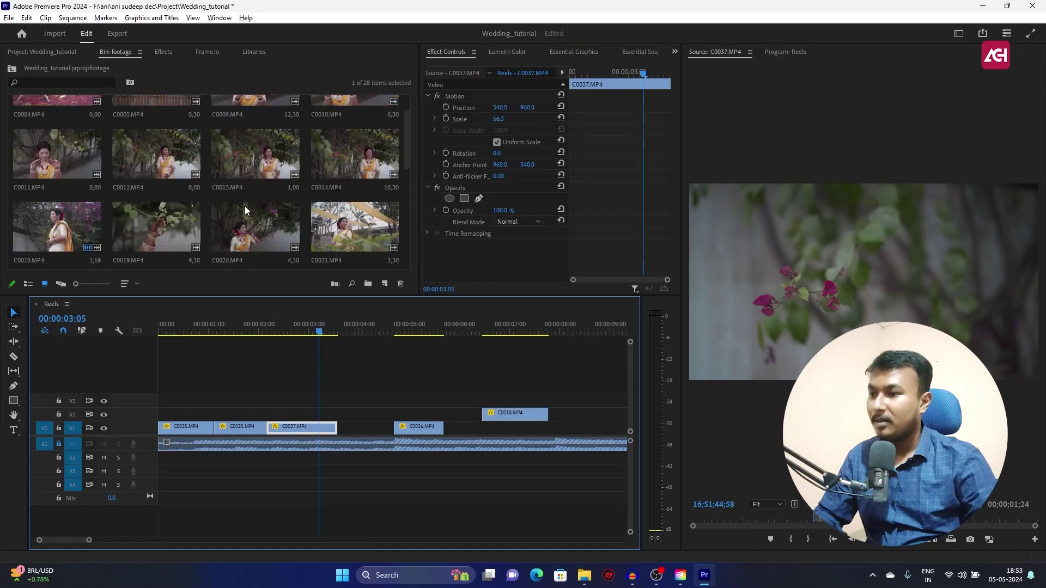
pyautogui.scroll(1, 245, 208)
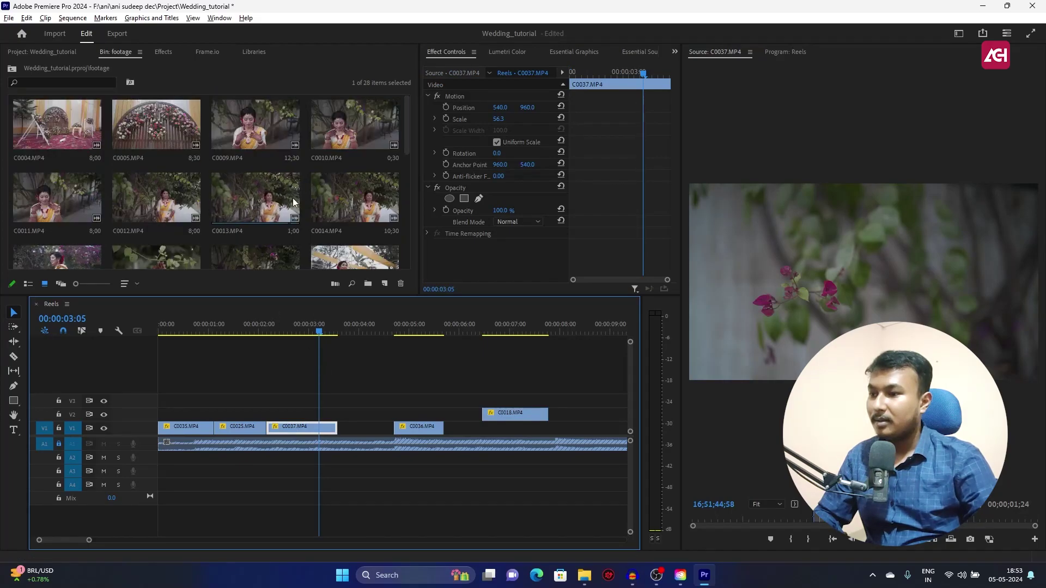
pyautogui.doubleClick(341, 199)
pyautogui.moveTo(836, 521)
pyautogui.mouseDown()
pyautogui.moveTo(853, 520)
pyautogui.moveTo(837, 520)
pyautogui.mouseUp()
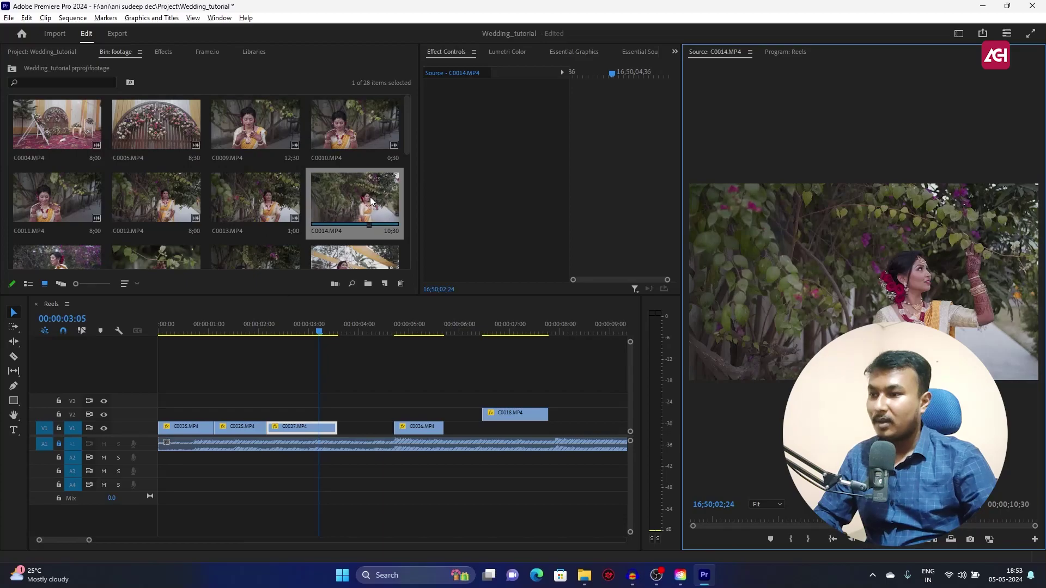
pyautogui.click(810, 539)
pyautogui.press('space')
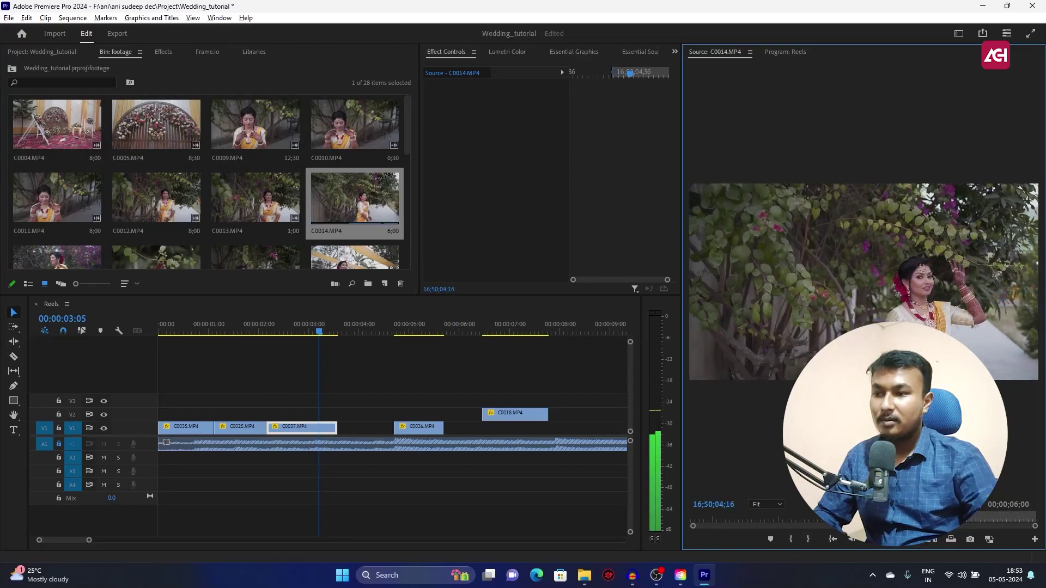
pyautogui.scroll(-2, 174, 223)
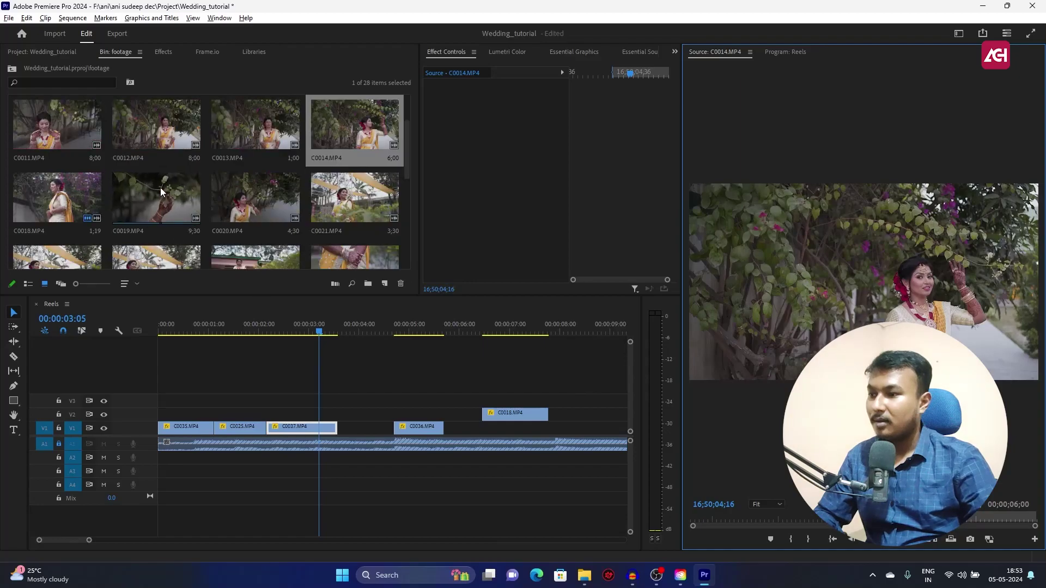
pyautogui.click(809, 541)
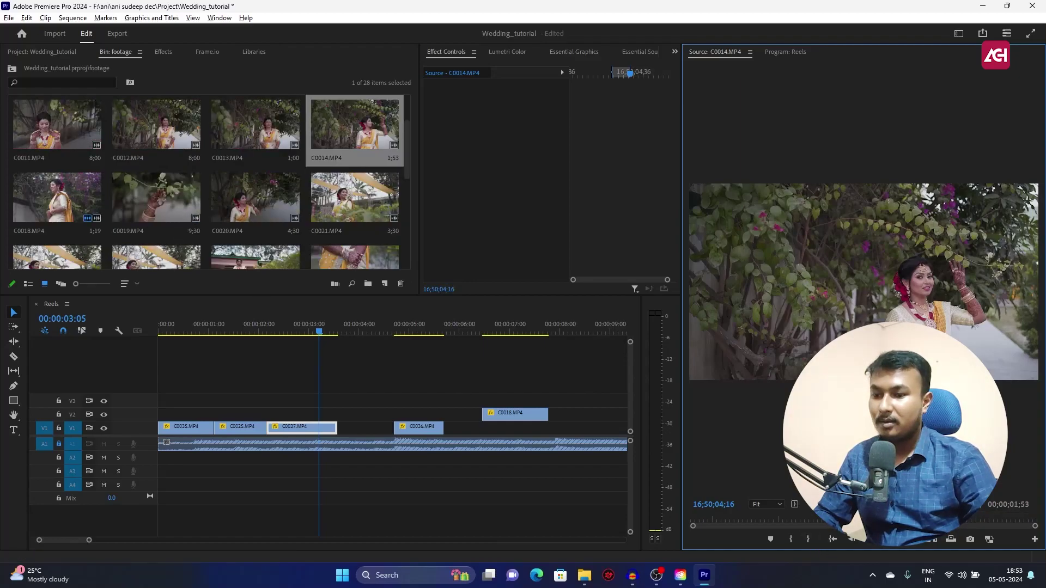
pyautogui.moveTo(858, 504); pyautogui.dragTo(345, 433)
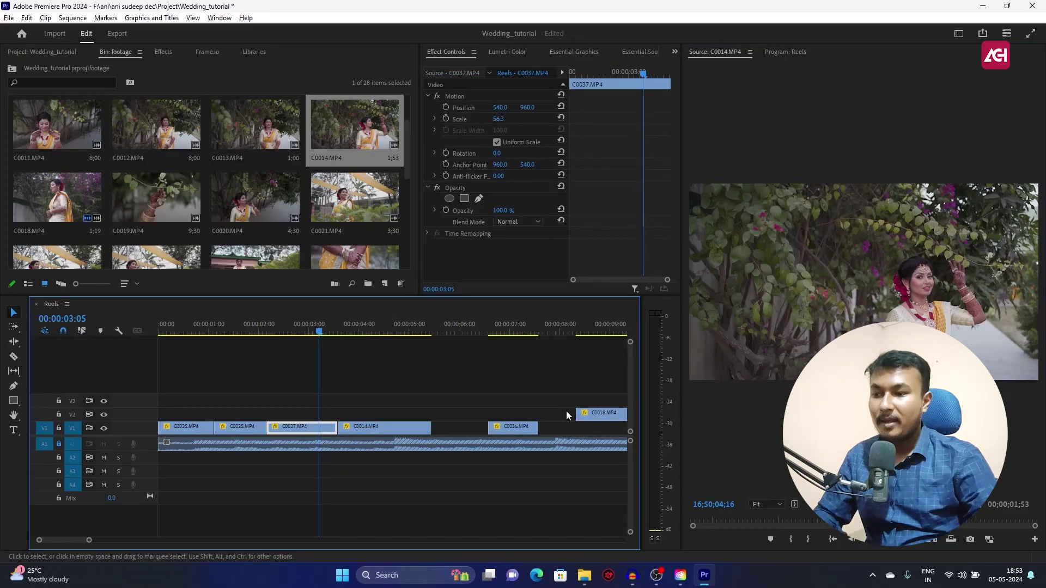
pyautogui.hotkey('ctrl', 'z')
pyautogui.moveTo(818, 505); pyautogui.dragTo(345, 431)
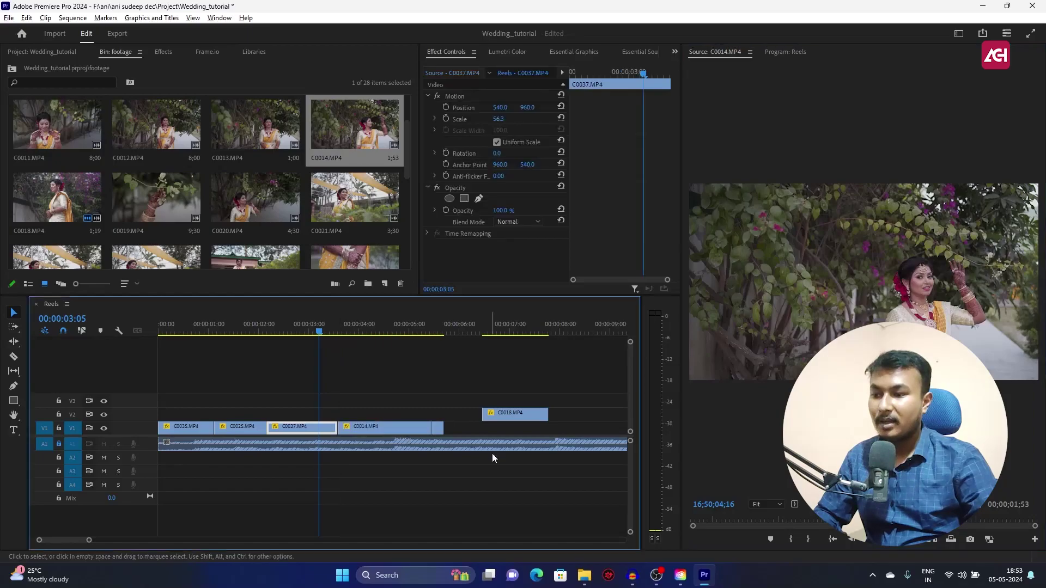
pyautogui.hotkey('ctrl', 'z')
# Insert the marked C0014.MP4 section directly after C0037.MP4 on track V1, shifting later clips, and play the sequence from the start.
pyautogui.moveTo(817, 504); pyautogui.dragTo(382, 427)
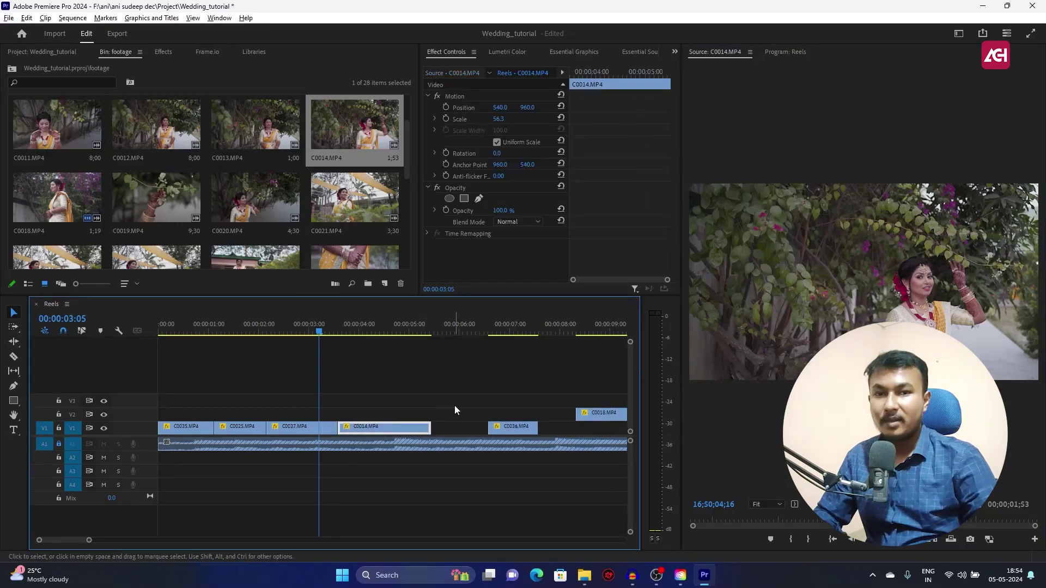
pyautogui.press('Home')
pyautogui.press('space')
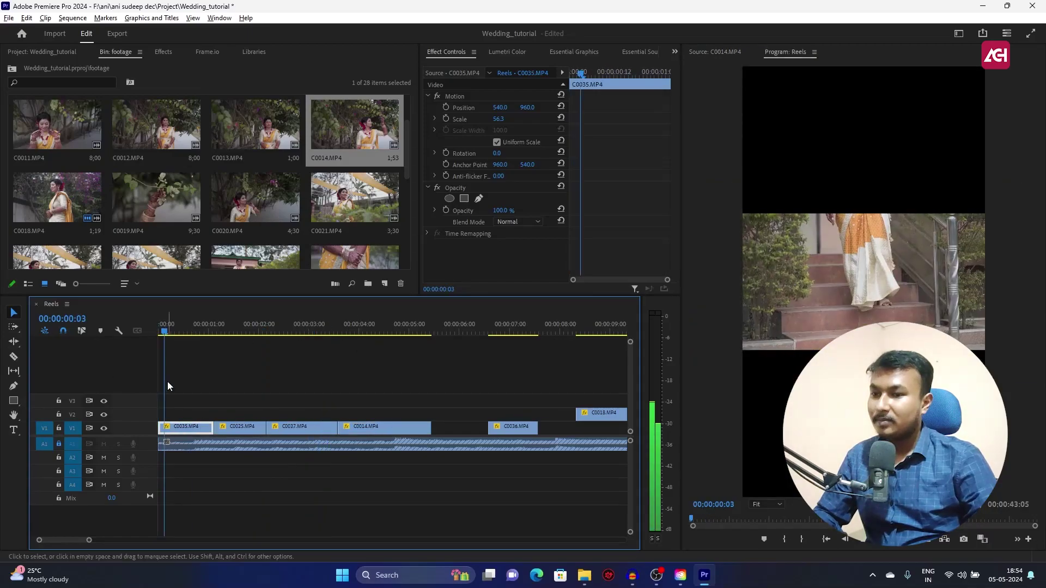
pyautogui.click(387, 333)
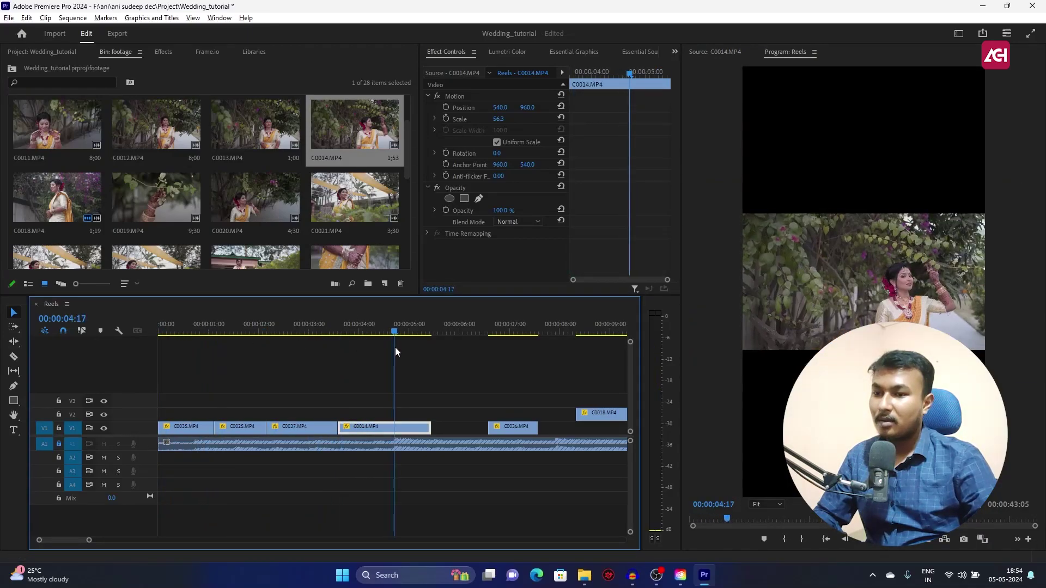
pyautogui.scroll(-1, 332, 207)
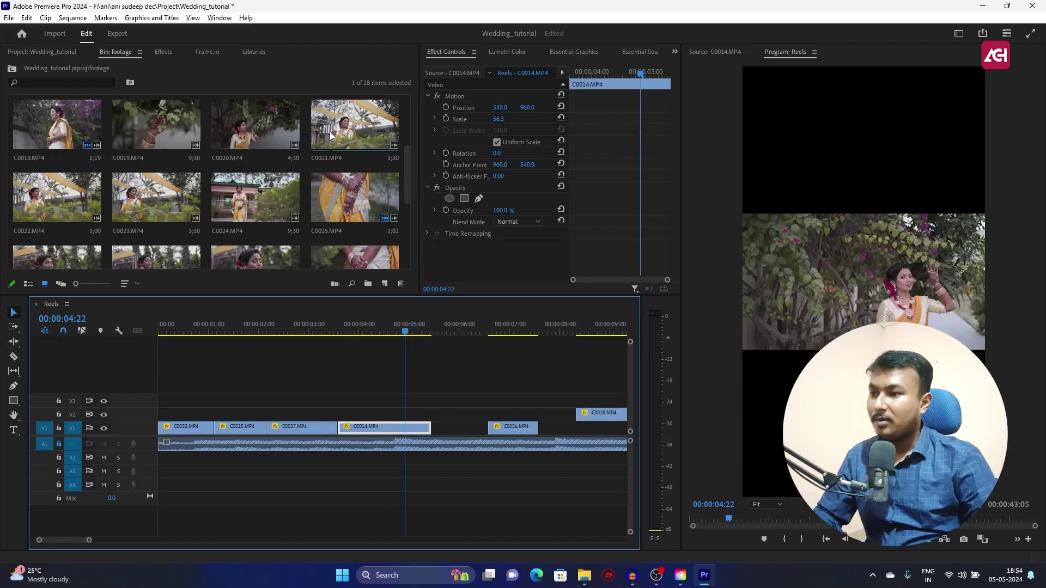
pyautogui.click(331, 132)
pyautogui.moveTo(331, 131); pyautogui.dragTo(407, 390)
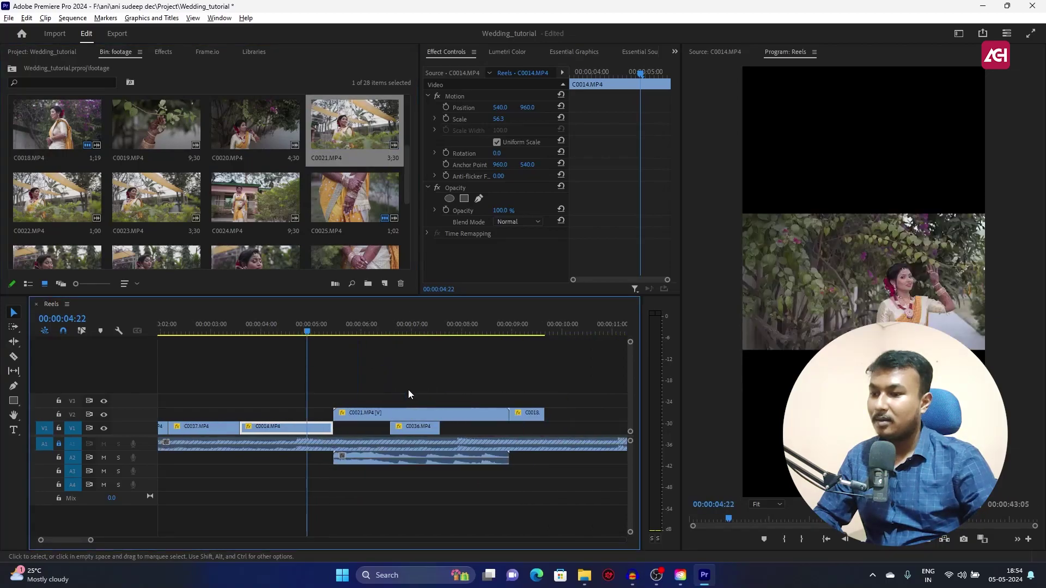
pyautogui.click(409, 429)
pyautogui.hotkey('ctrl', 'z')
# Open C0021.MP4 and mark a 1:18 section from 16;50;36;09 to 16;50;37;26.
pyautogui.click(337, 129)
pyautogui.doubleClick(337, 130)
pyautogui.click(814, 518)
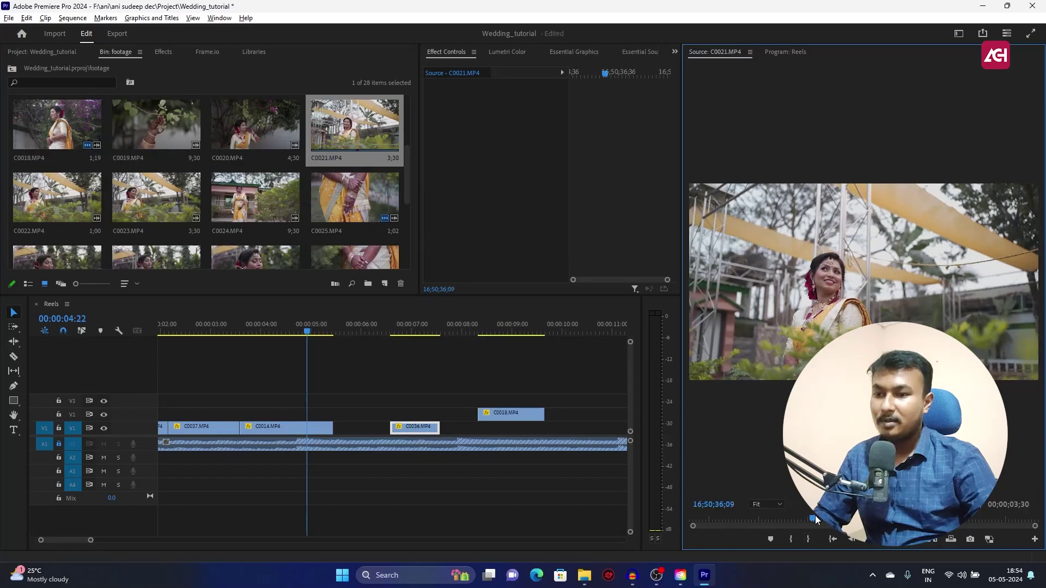
pyautogui.click(790, 539)
pyautogui.moveTo(814, 519); pyautogui.dragTo(940, 518)
pyautogui.click(807, 539)
# Insert the marked C0021.MP4 section on track V2 starting where C0014.MP4 ends, shifting later clips.
pyautogui.moveTo(794, 504); pyautogui.dragTo(334, 413)
pyautogui.hotkey('ctrl', 'z')
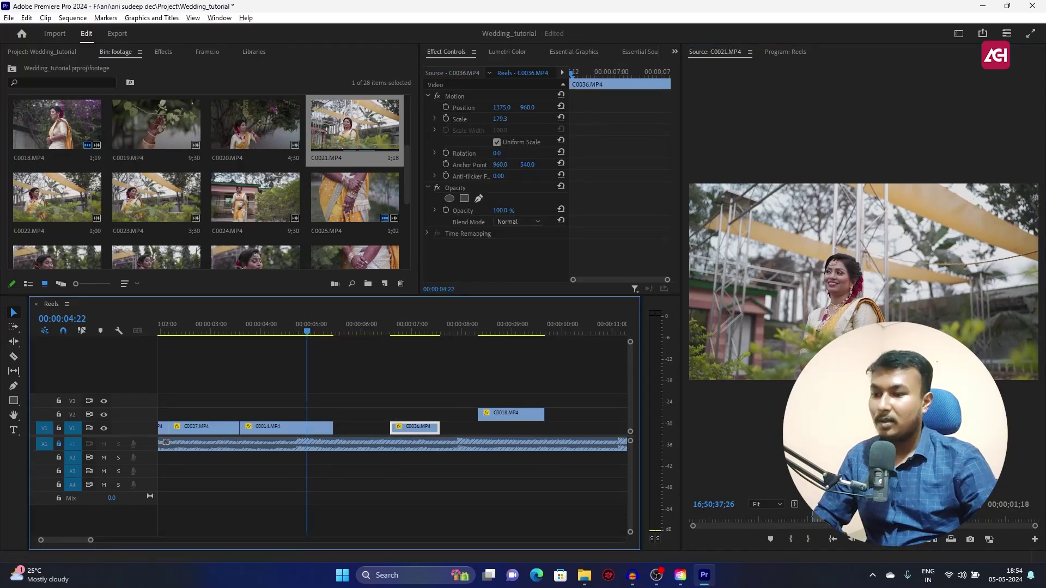
pyautogui.moveTo(794, 504); pyautogui.dragTo(334, 417)
# Set the label colour of the C0036.MP4 clip on track V1 to Lavender.
pyautogui.click(466, 332)
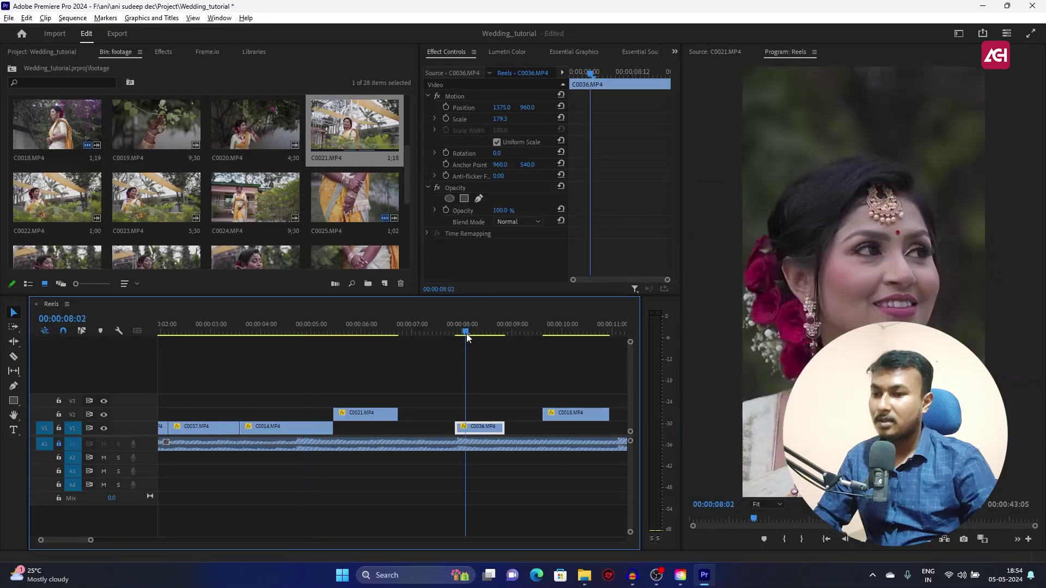
pyautogui.rightClick(496, 433)
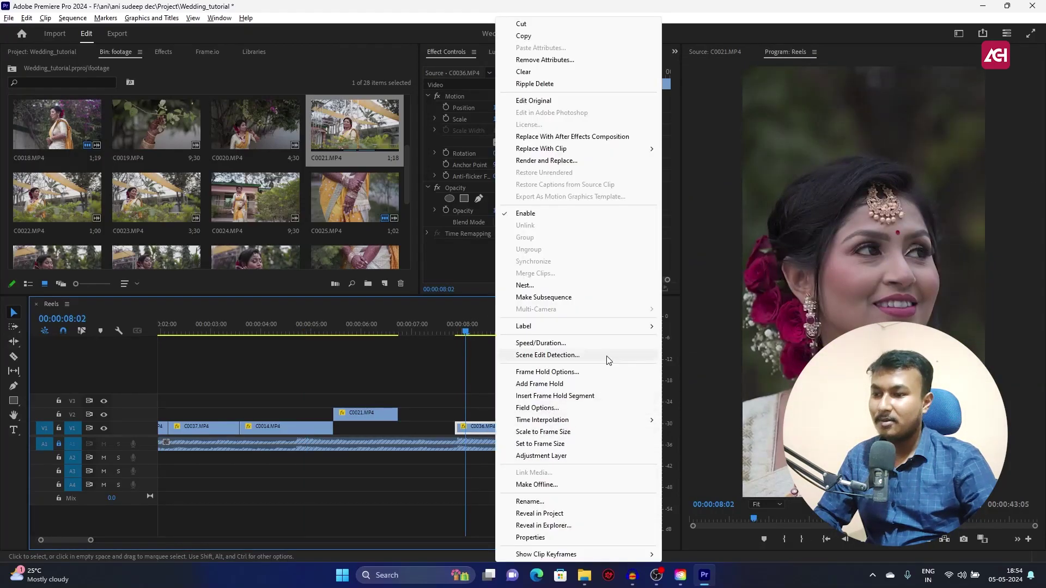
pyautogui.moveTo(607, 327)
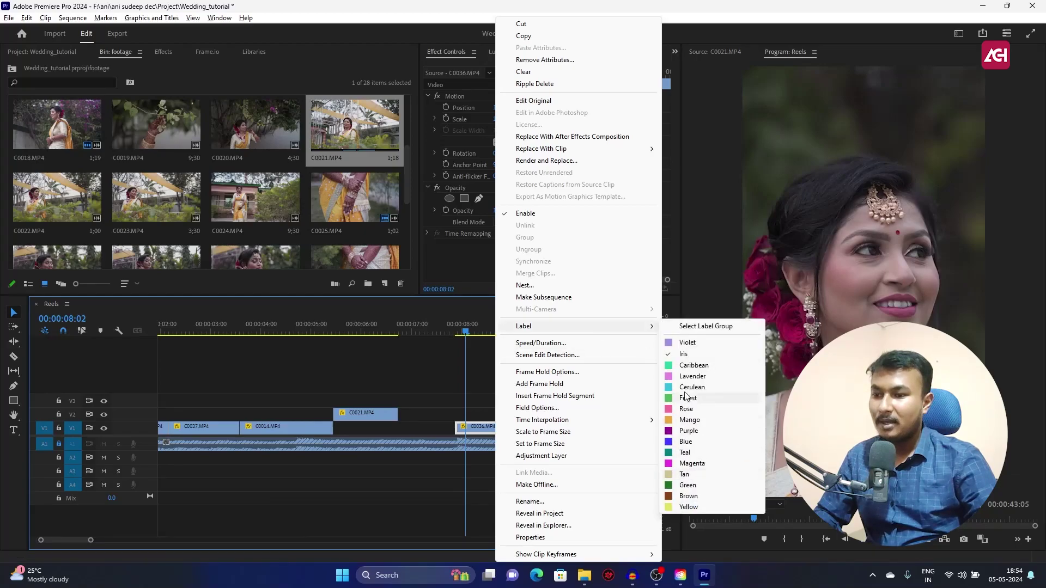
pyautogui.click(692, 376)
pyautogui.click(487, 433)
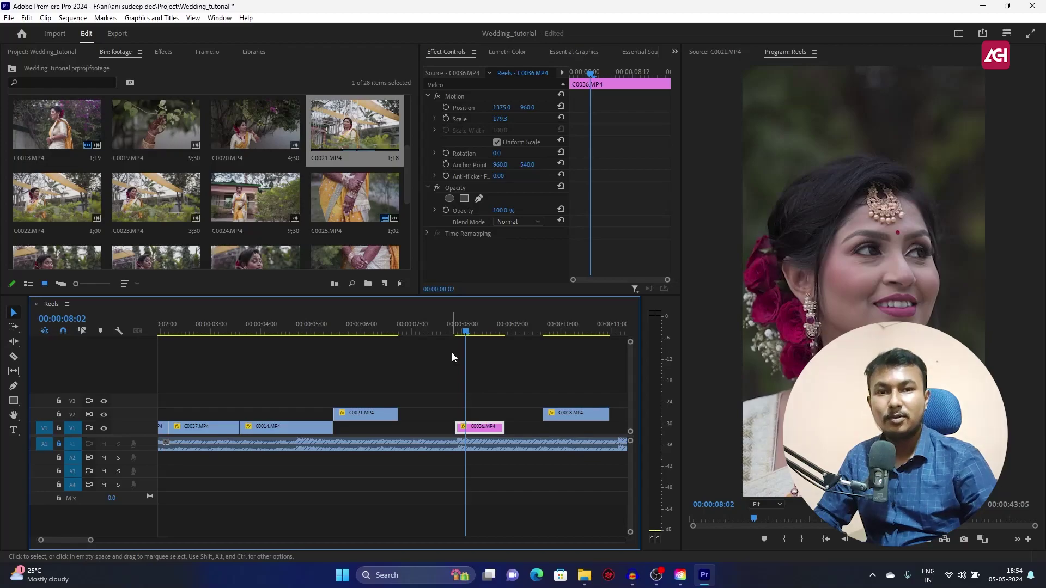
# Move the C0018.MP4 clip on track V2 ahead of C0021.MP4 so it starts where C0014.MP4 ends, shifting later clips.
pyautogui.moveTo(518, 334); pyautogui.dragTo(564, 380)
pyautogui.moveTo(274, 334); pyautogui.dragTo(376, 413)
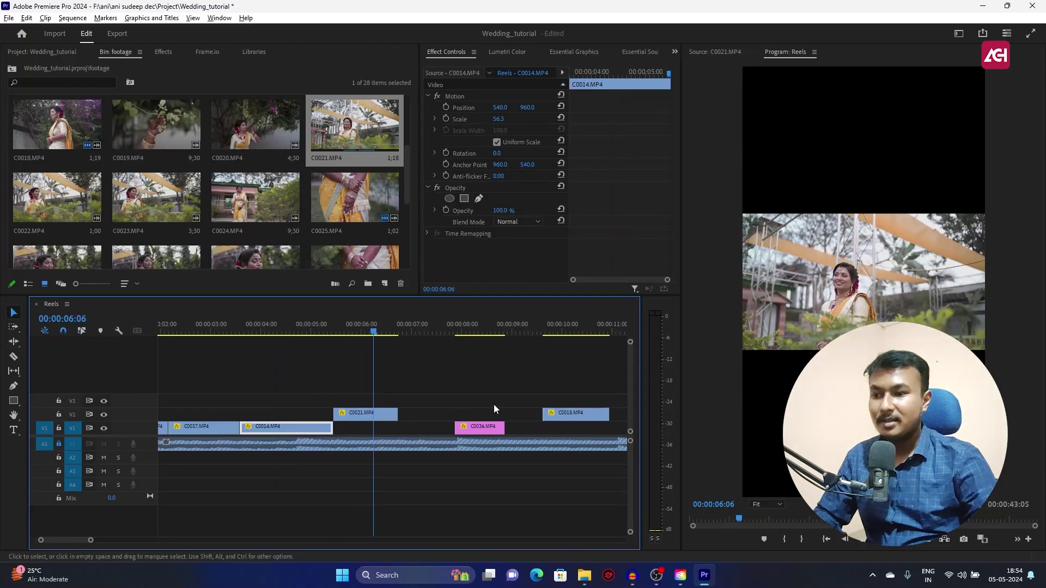
pyautogui.moveTo(556, 416); pyautogui.dragTo(380, 416)
pyautogui.moveTo(376, 333); pyautogui.dragTo(355, 346)
# Look through the footage bin and preview clips to find a shot that fits with C0014.MP4.
pyautogui.scroll(-2, 162, 198)
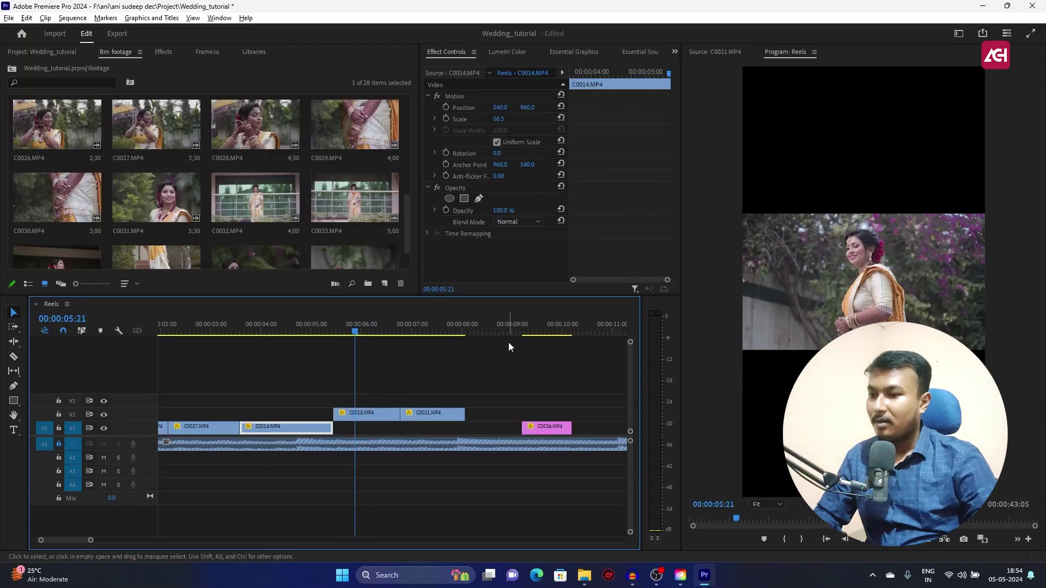
pyautogui.moveTo(90, 541); pyautogui.dragTo(237, 539)
pyautogui.click(243, 525)
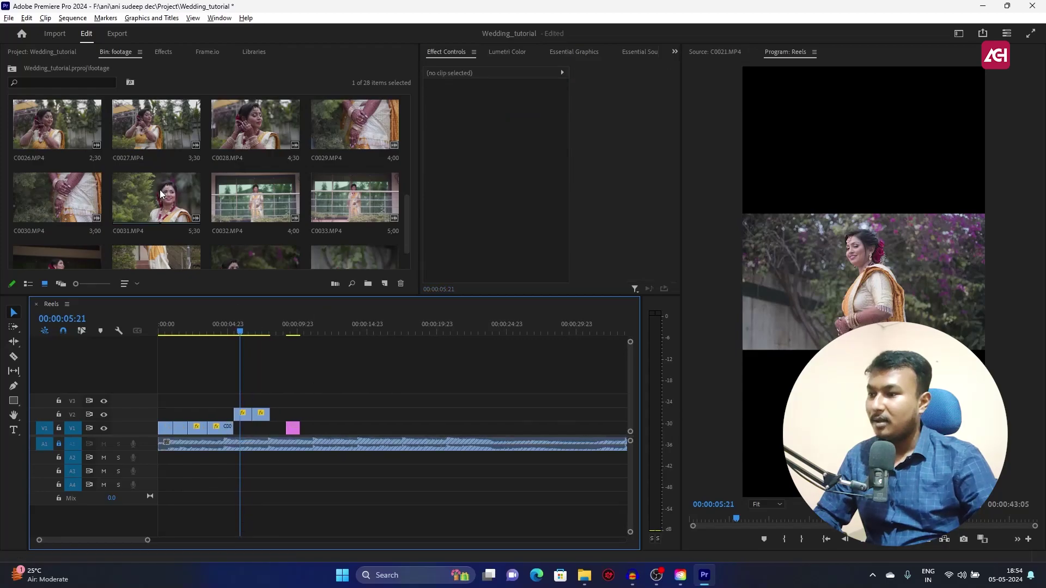
pyautogui.scroll(-1, 159, 189)
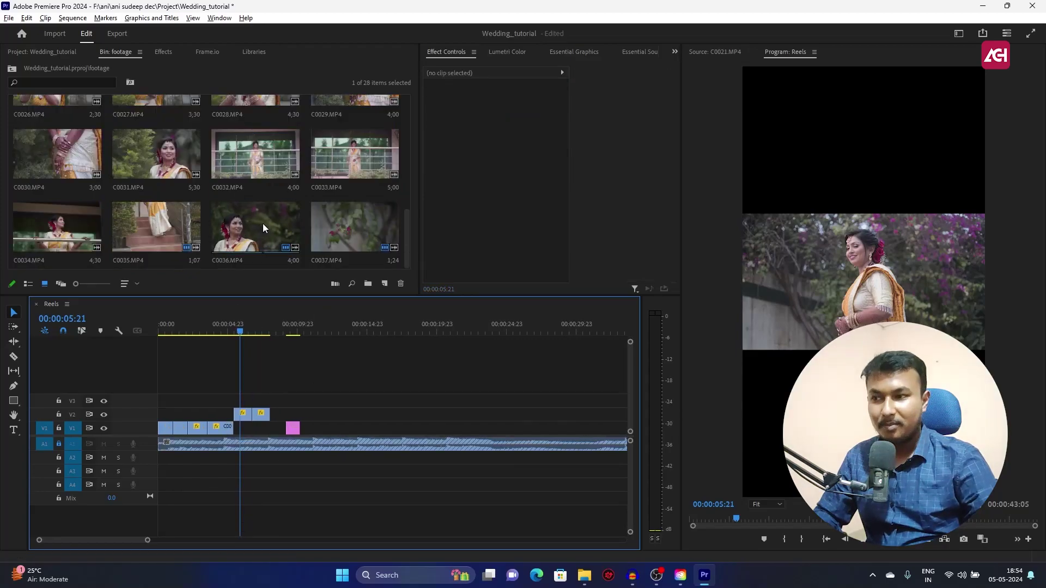
pyautogui.scroll(3, 225, 184)
pyautogui.scroll(2, 226, 184)
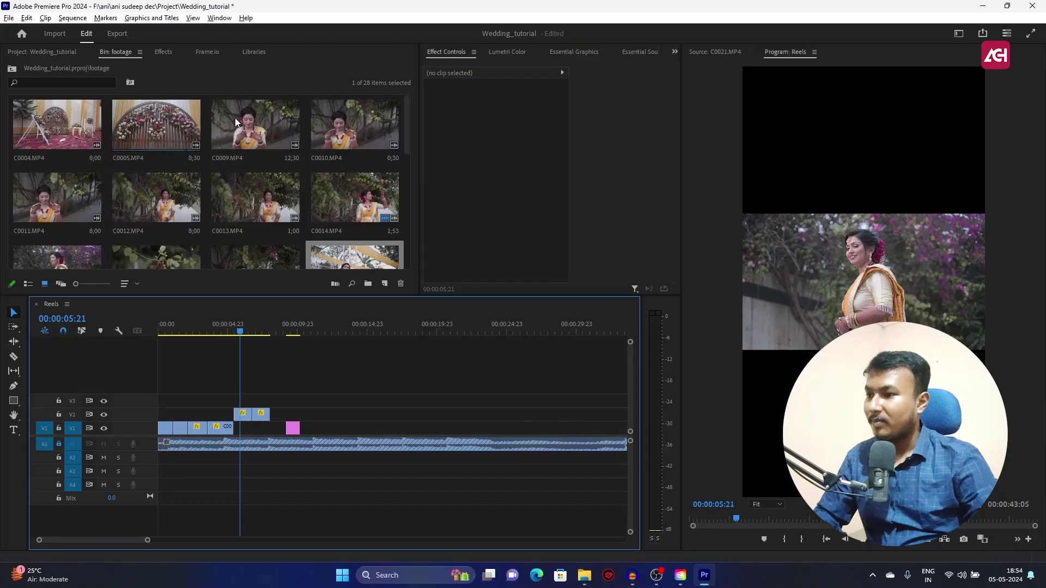
pyautogui.click(55, 127)
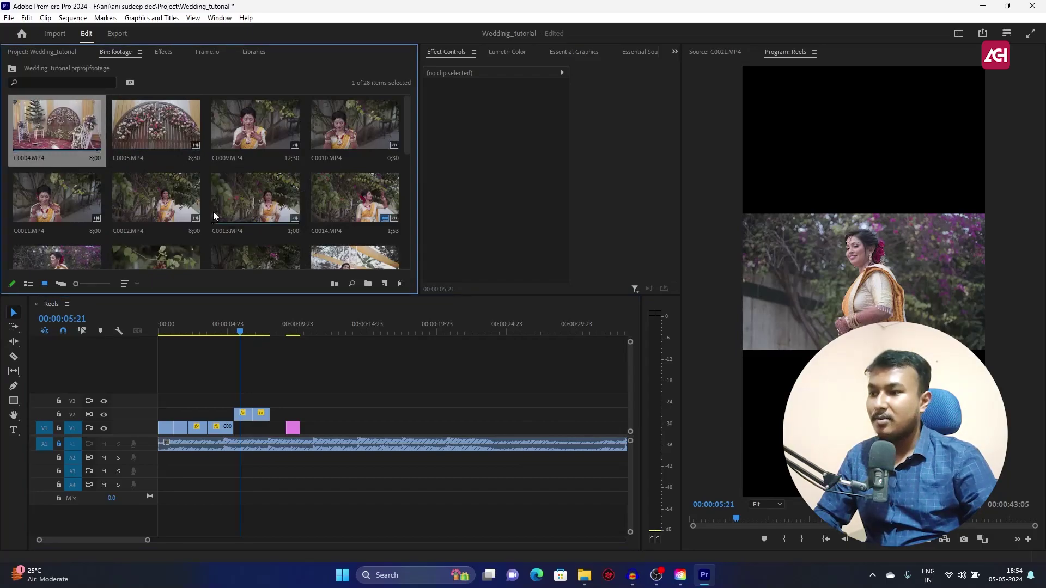
pyautogui.keyDown('ctrl'); pyautogui.click(270, 124); pyautogui.keyUp('ctrl')
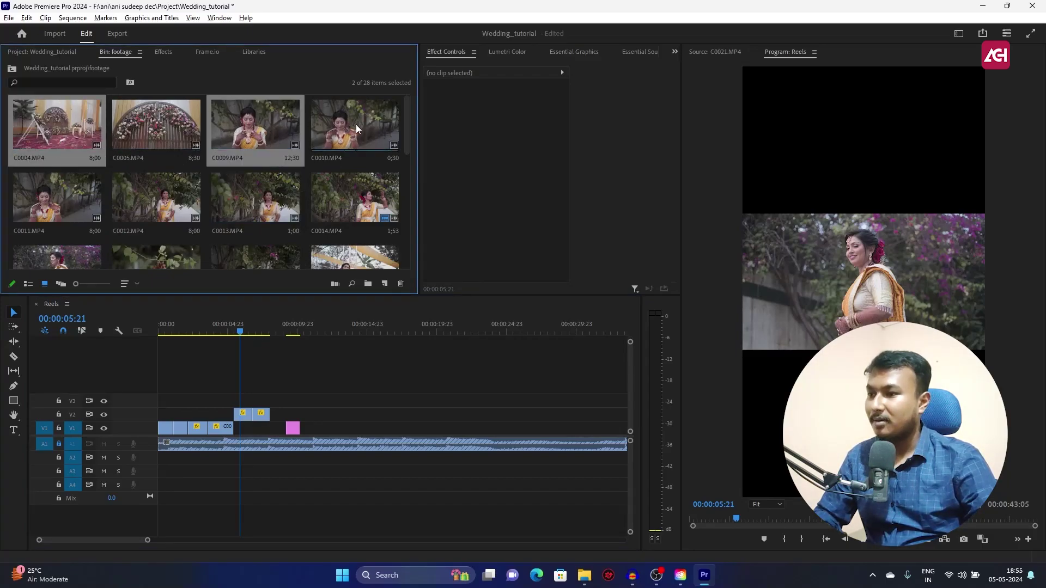
pyautogui.click(349, 133)
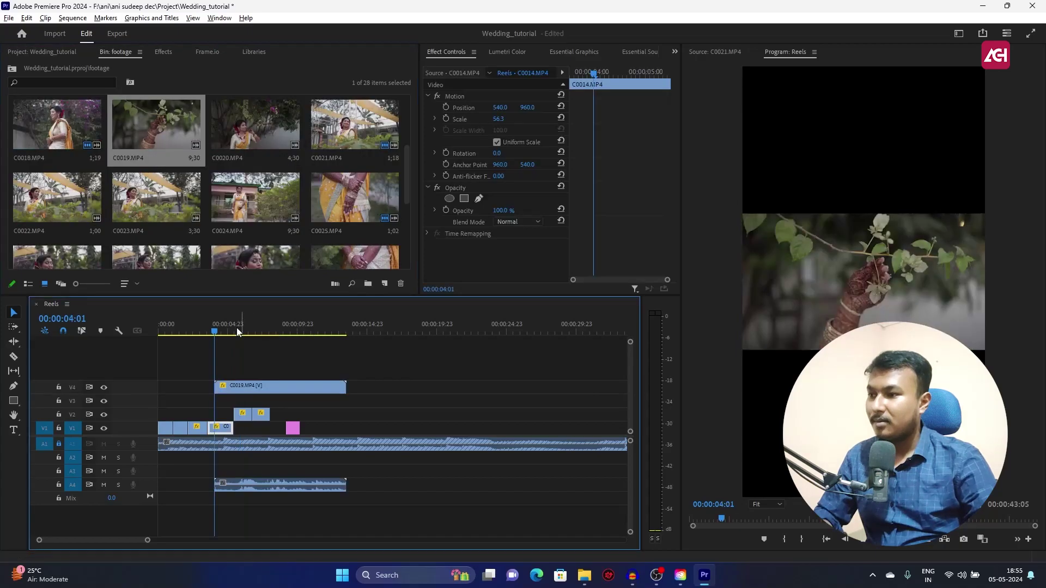
pyautogui.moveTo(218, 387); pyautogui.dragTo(152, 127)
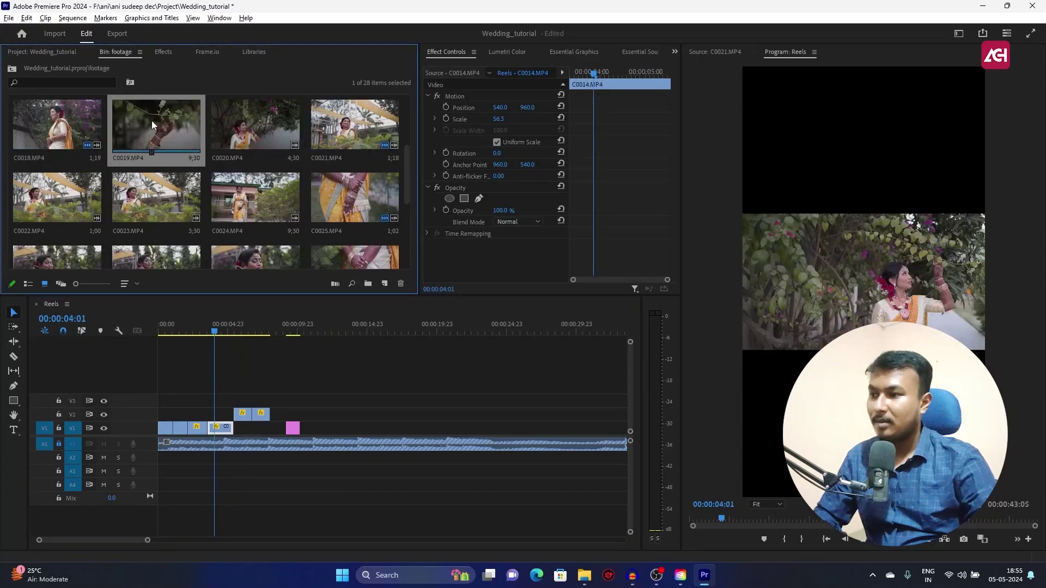
# Mark a 1:46 section of C0019.MP4 ending at 16;50;26;58 and insert it on track V2 between C0037.MP4 and C0014.MP4.
pyautogui.doubleClick(151, 125)
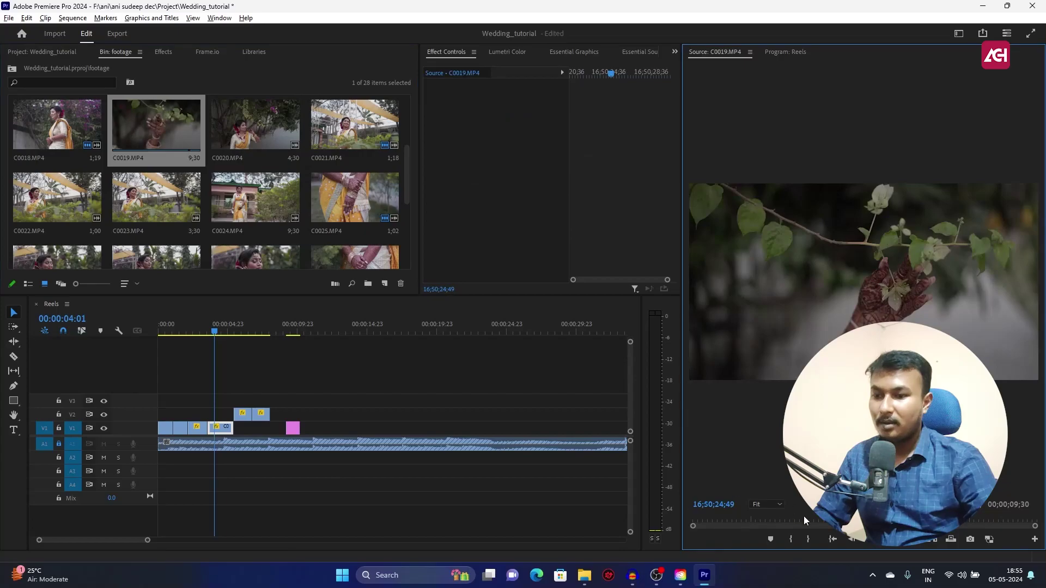
pyautogui.moveTo(849, 544); pyautogui.dragTo(845, 537)
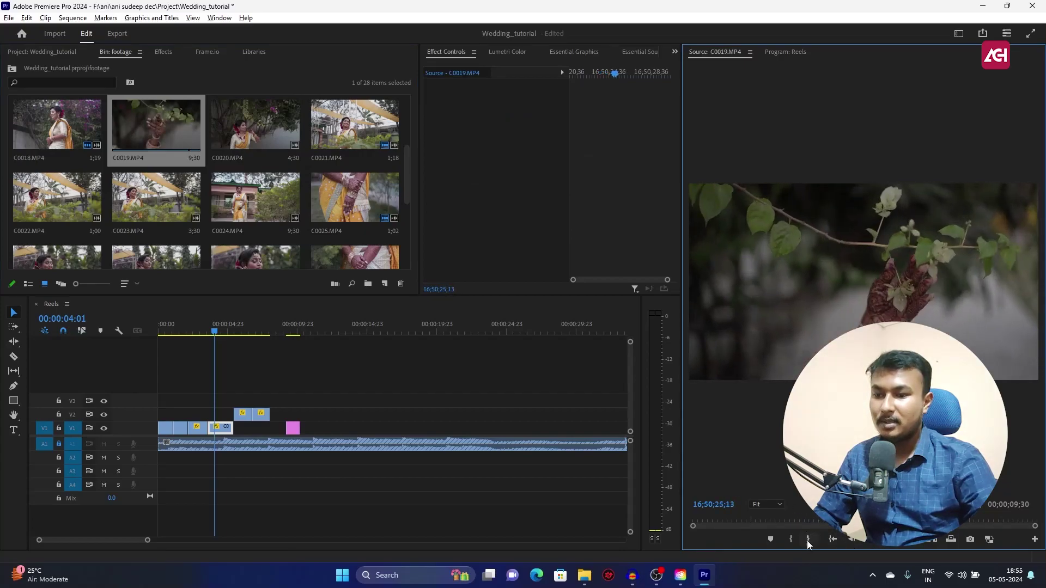
pyautogui.press('i')
pyautogui.press('o')
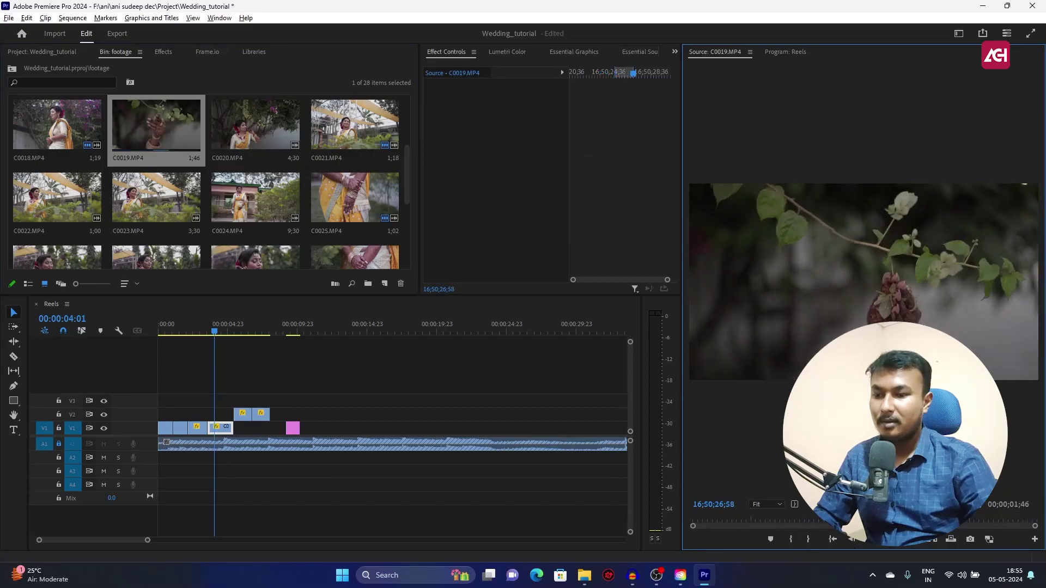
pyautogui.moveTo(860, 504); pyautogui.dragTo(210, 415)
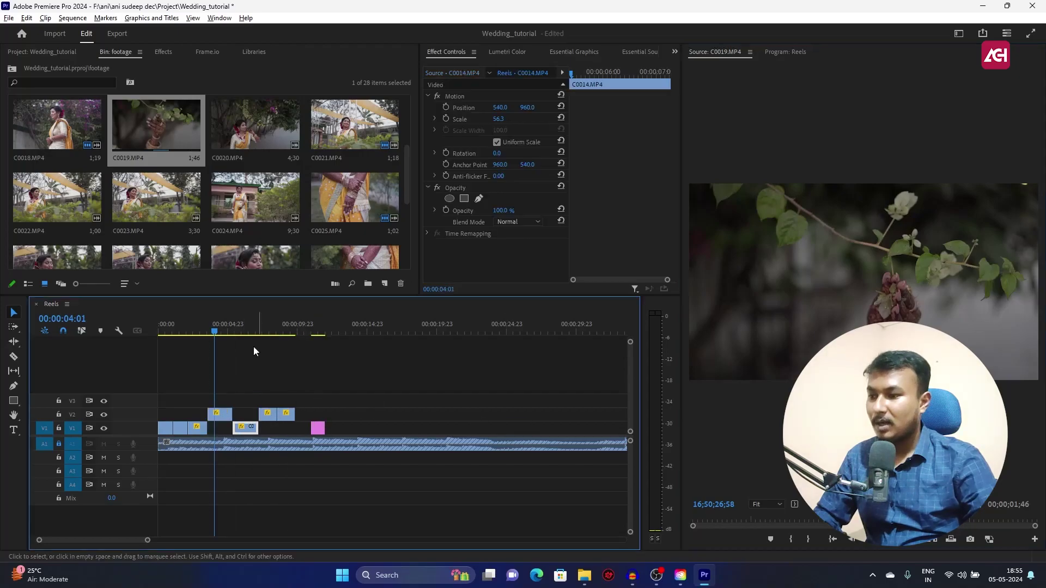
# Play the sequence through the inserted C0019.MP4 clip to check the cut against the music.
pyautogui.click(208, 329)
pyautogui.moveTo(208, 325)
pyautogui.mouseDown()
pyautogui.moveTo(240, 331)
pyautogui.moveTo(216, 342)
pyautogui.mouseUp()
pyautogui.press('space')
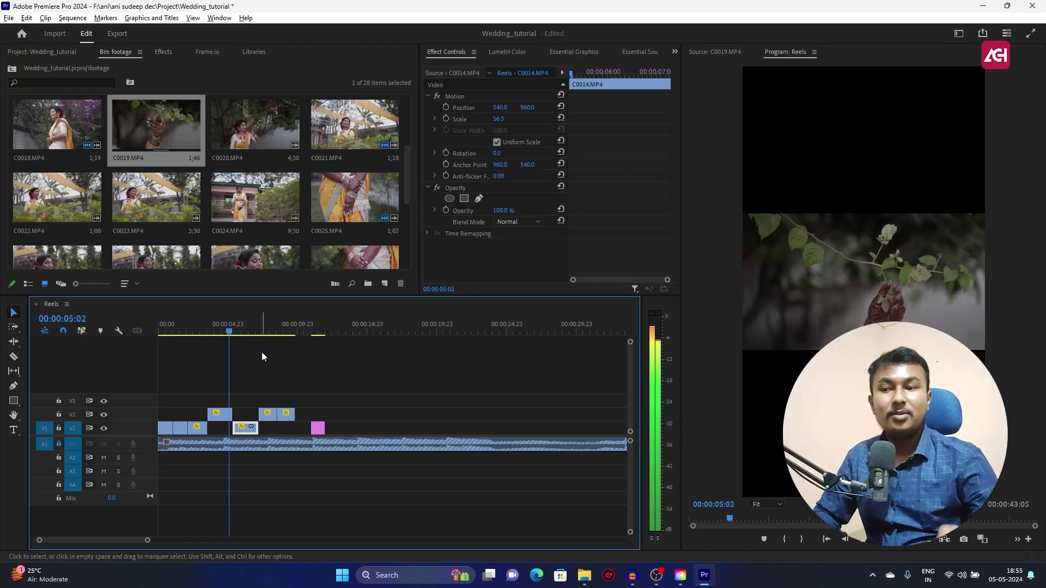
pyautogui.press('space')
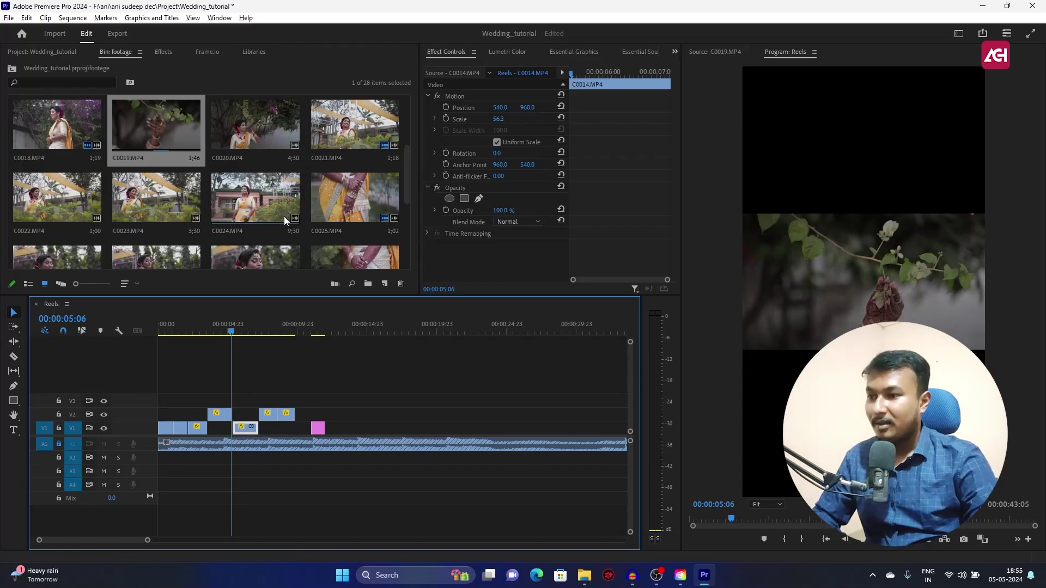
# Mark a 2:04 section of C0031.MP4 from 16;51;15;55 to 16;51;17;58 and insert it on track V1 starting where C0021.MP4 ends.
pyautogui.scroll(-2, 284, 217)
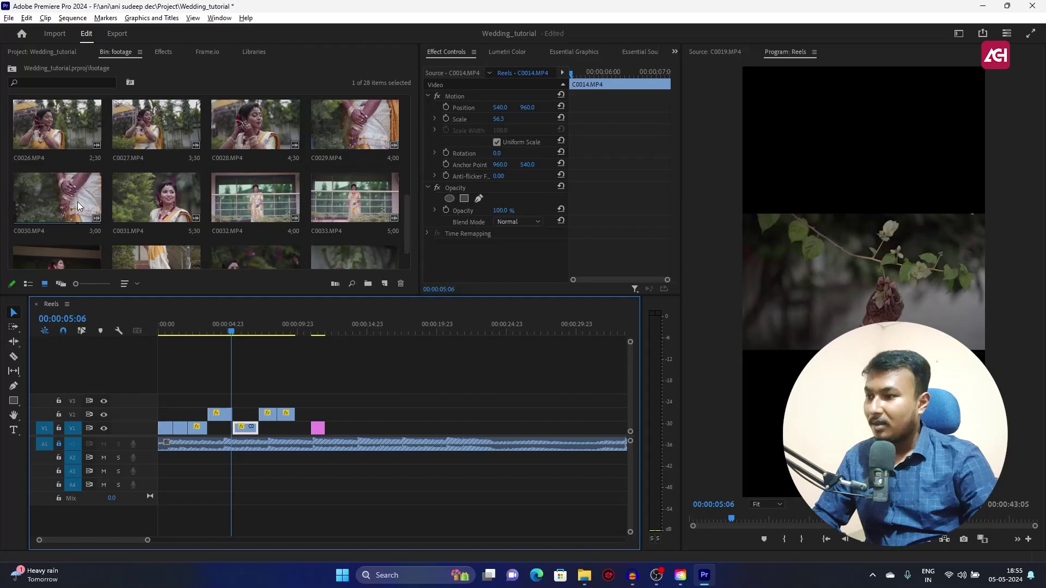
pyautogui.scroll(-1, 158, 204)
pyautogui.moveTo(147, 150); pyautogui.dragTo(151, 224)
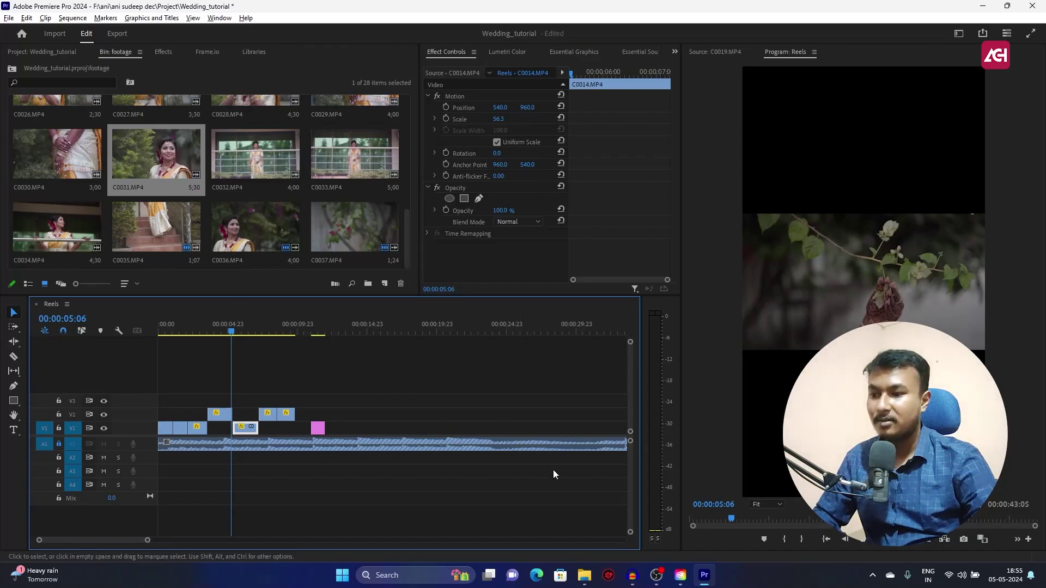
pyautogui.doubleClick(158, 164)
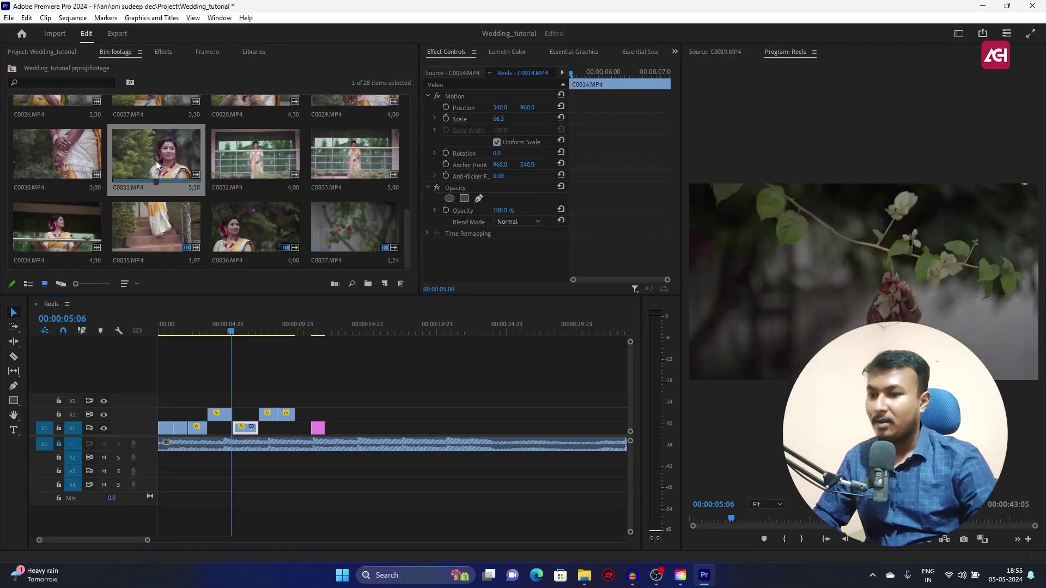
pyautogui.click(780, 518)
pyautogui.press('i')
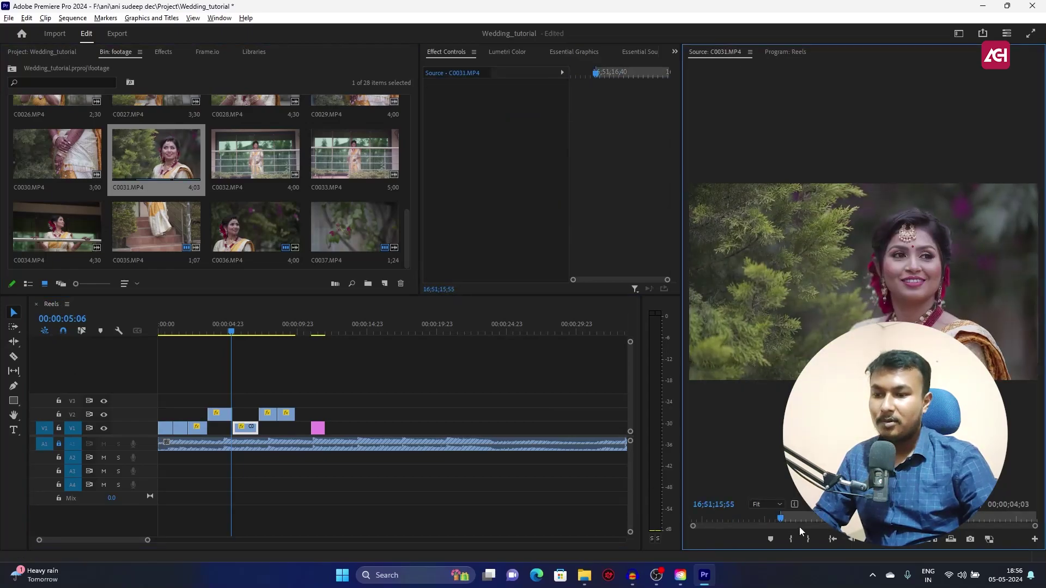
pyautogui.click(874, 519)
pyautogui.moveTo(872, 519); pyautogui.dragTo(908, 519)
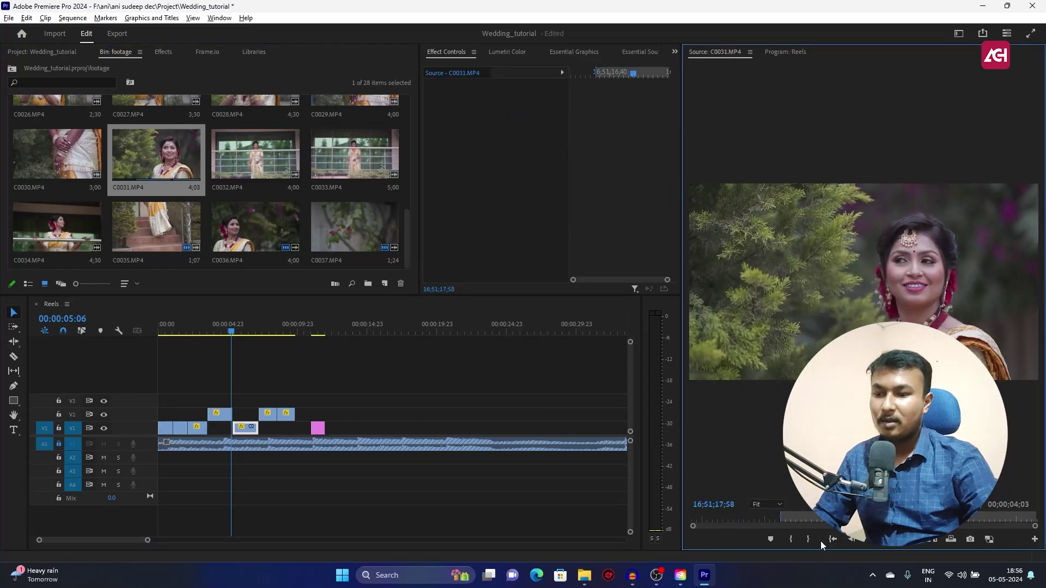
pyautogui.press('o')
pyautogui.moveTo(747, 465); pyautogui.dragTo(298, 430)
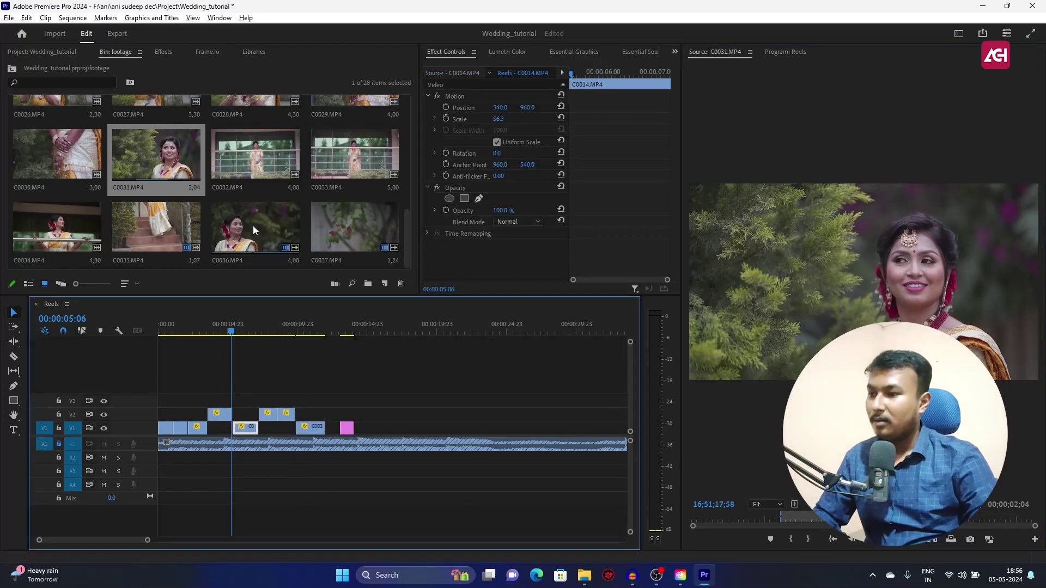
# Mark a 1:03 section of C0034.MP4 from 16;51;30;43 to 16;51;31;45 and place it on track V2 starting where C0031.MP4 ends.
pyautogui.doubleClick(54, 229)
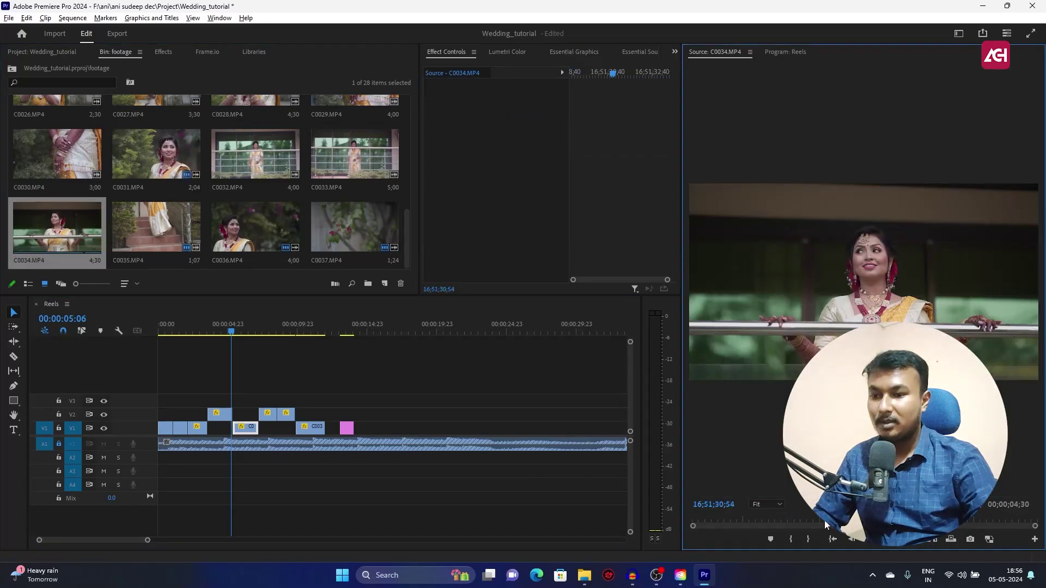
pyautogui.click(809, 518)
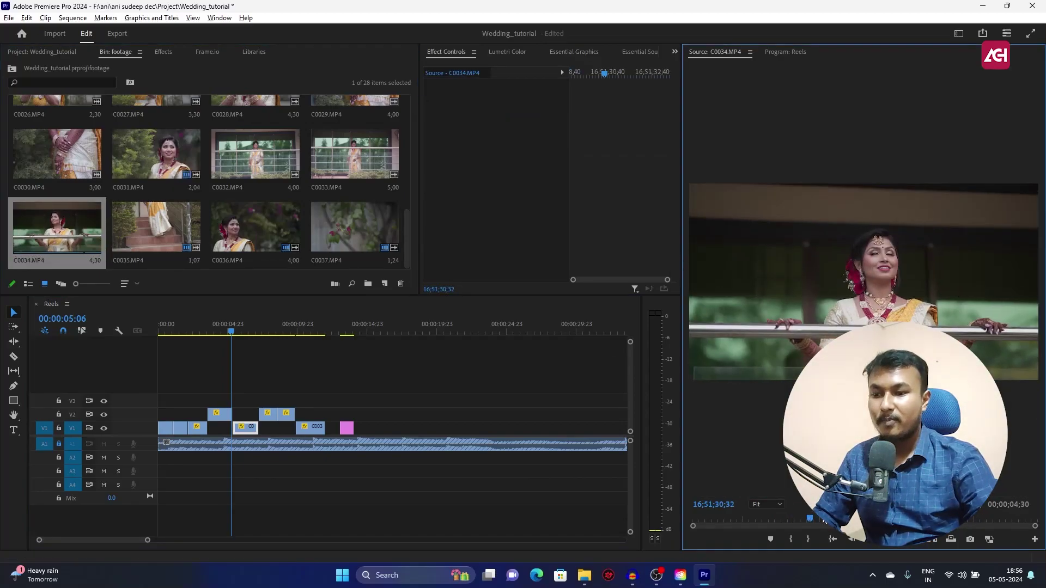
pyautogui.click(822, 520)
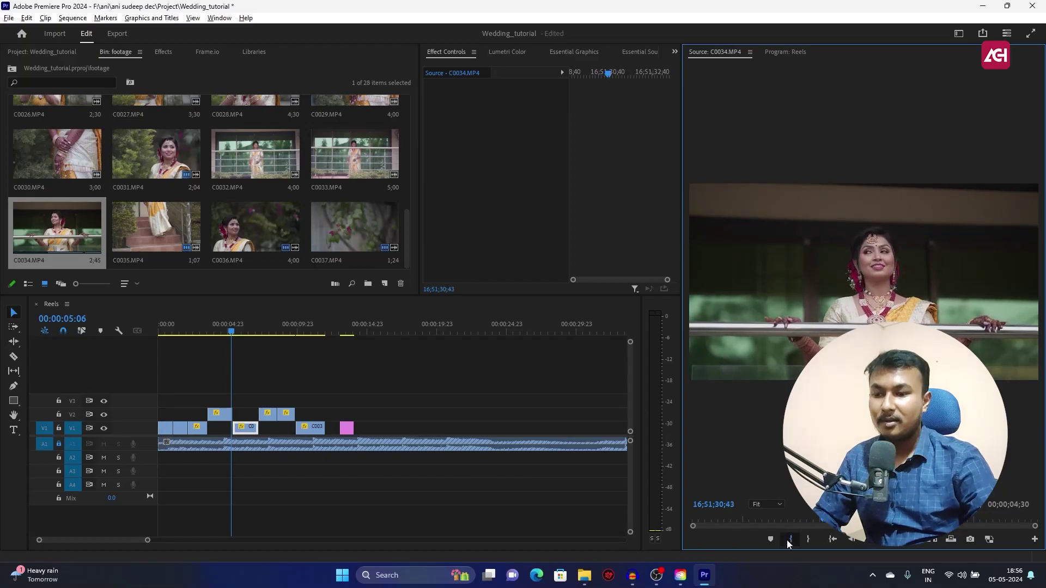
pyautogui.click(789, 540)
pyautogui.press('space')
pyautogui.click(815, 539)
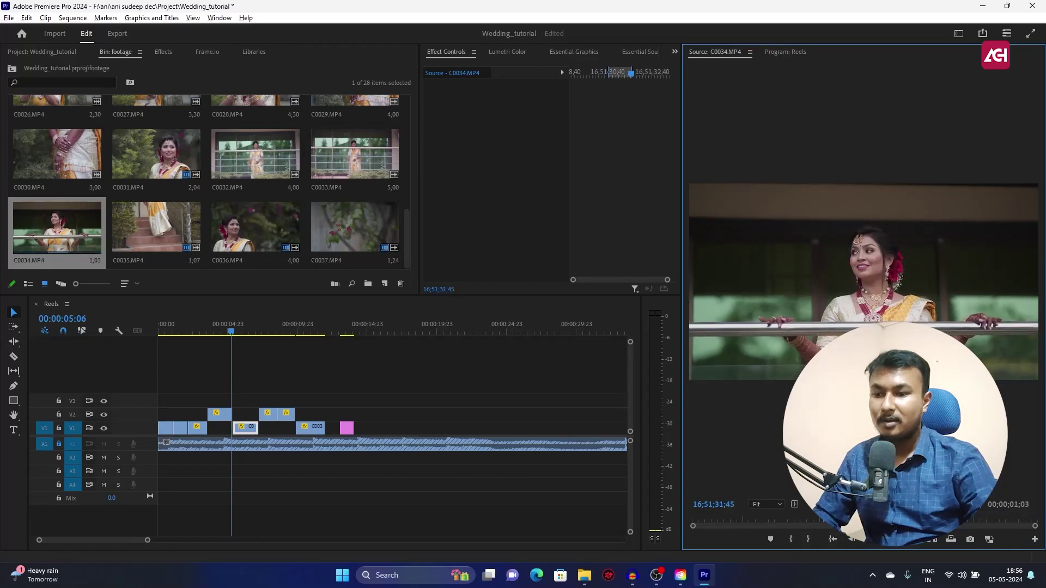
pyautogui.moveTo(735, 422); pyautogui.dragTo(328, 412)
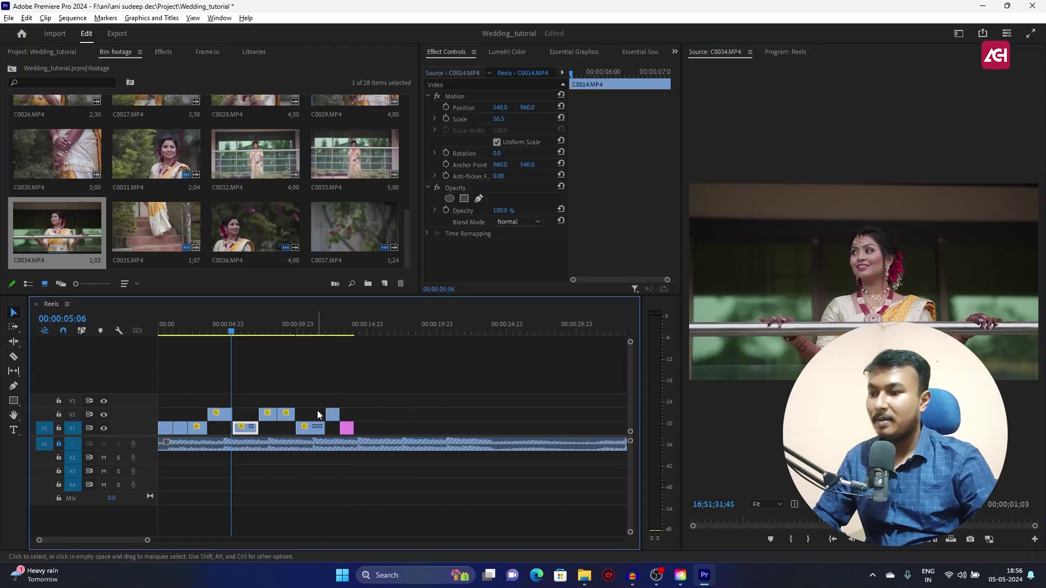
# Move the C0036.MP4 clip directly after C0031.MP4 on track V1, shifting C0034.MP4 behind it.
pyautogui.scroll(2, 214, 207)
pyautogui.click(348, 328)
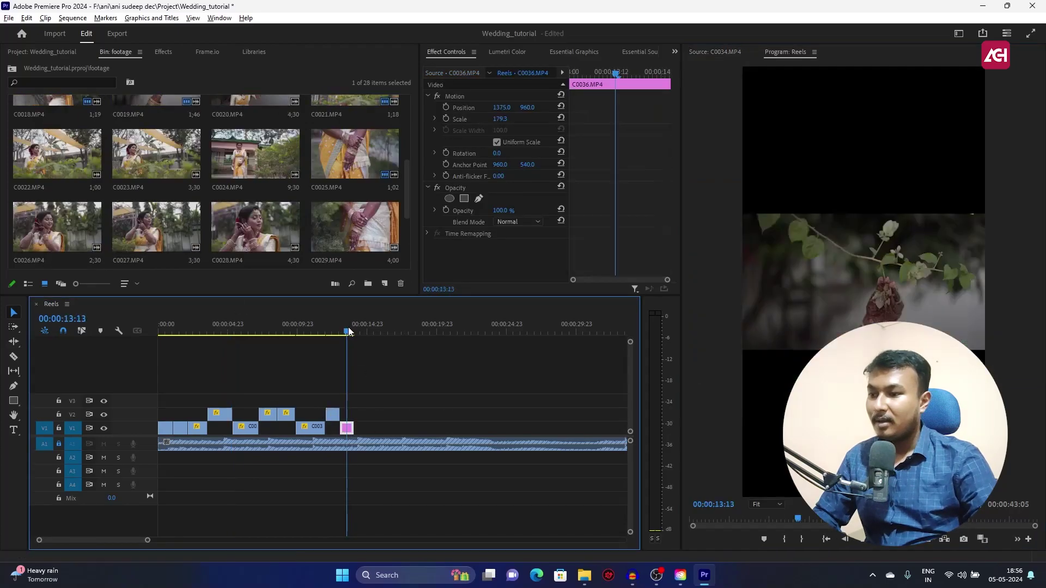
pyautogui.moveTo(350, 428); pyautogui.dragTo(335, 429)
pyautogui.click(345, 327)
# Mark a 1:59 section of C0005.MP4 ending at 16;48;59;14 and place it on track V1 starting where C0034.MP4 ends.
pyautogui.scroll(3, 299, 149)
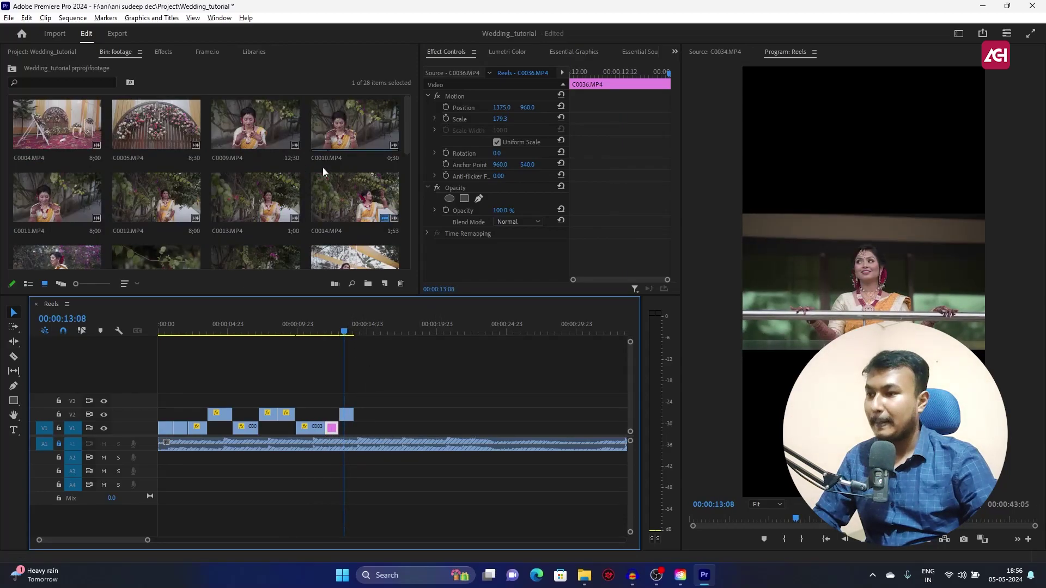
pyautogui.doubleClick(140, 129)
pyautogui.click(810, 517)
pyautogui.click(791, 539)
pyautogui.moveTo(811, 519); pyautogui.dragTo(888, 518)
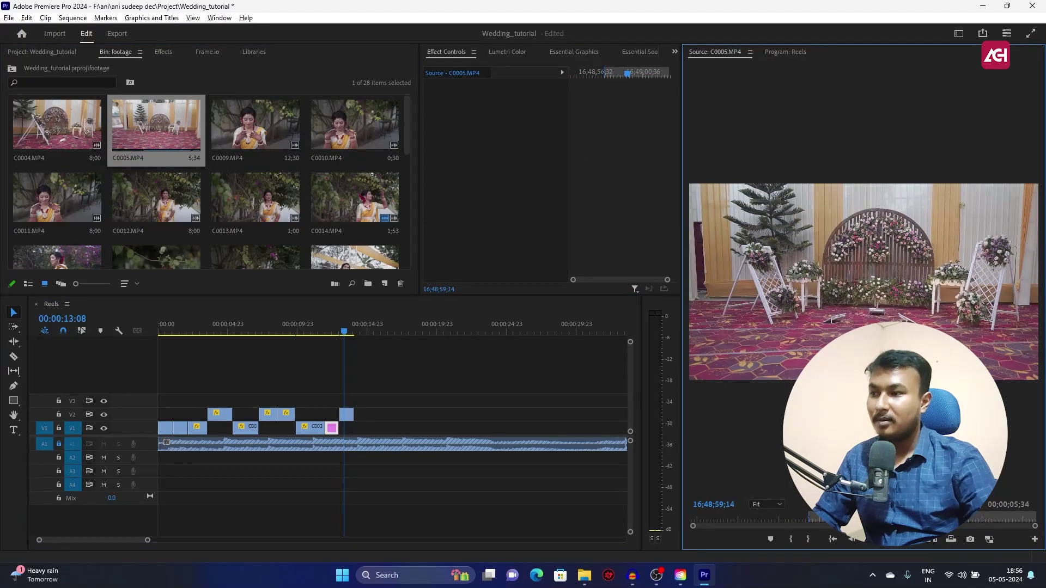
pyautogui.click(809, 540)
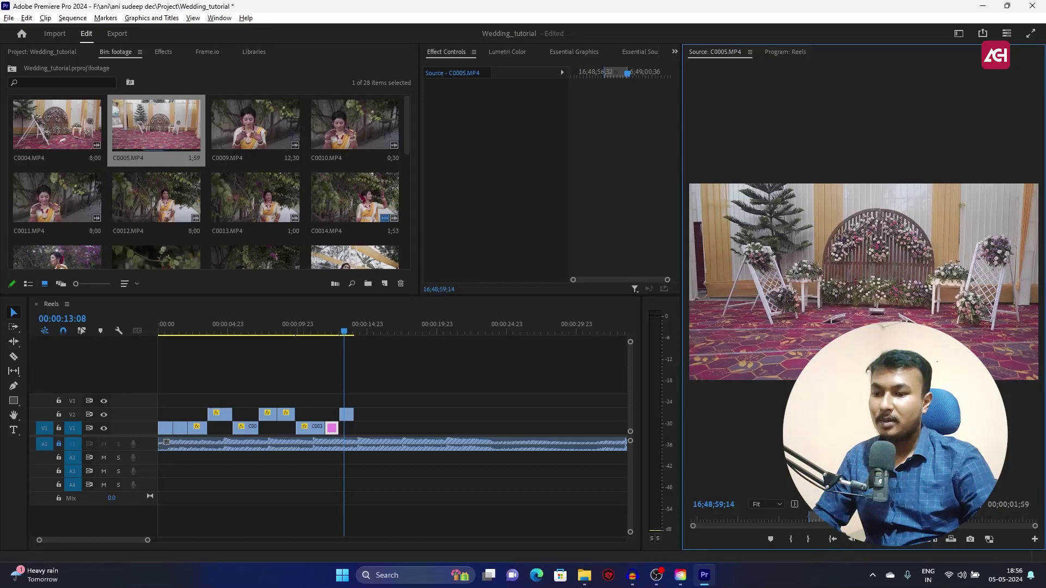
pyautogui.moveTo(385, 385); pyautogui.dragTo(395, 428)
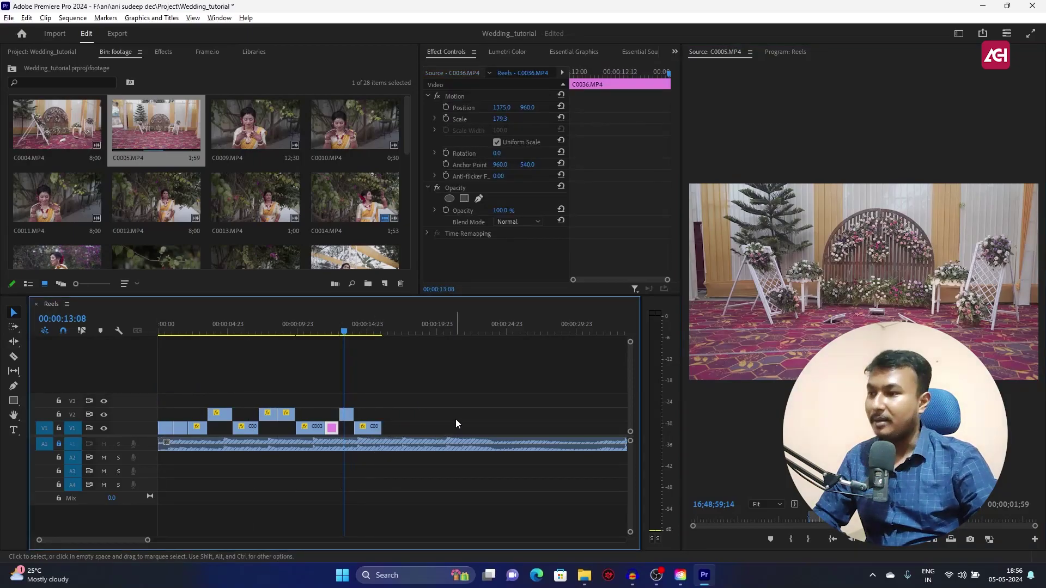
# Place C0027.MP4 on track V1 directly after C0005.MP4 and a 0:48 section of C0028.MP4 above it on track V2.
pyautogui.scroll(-1, 182, 213)
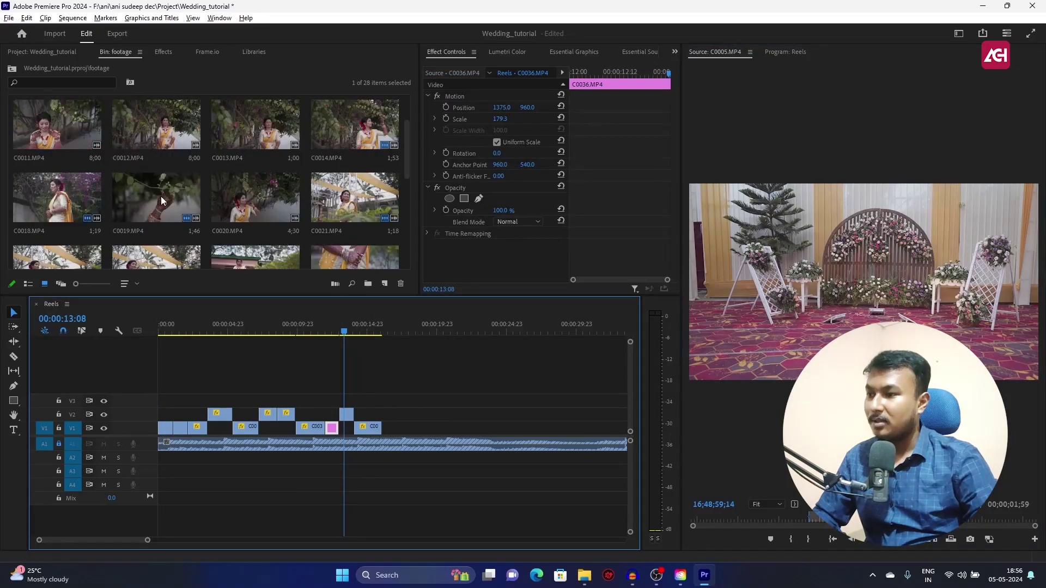
pyautogui.scroll(-1, 364, 217)
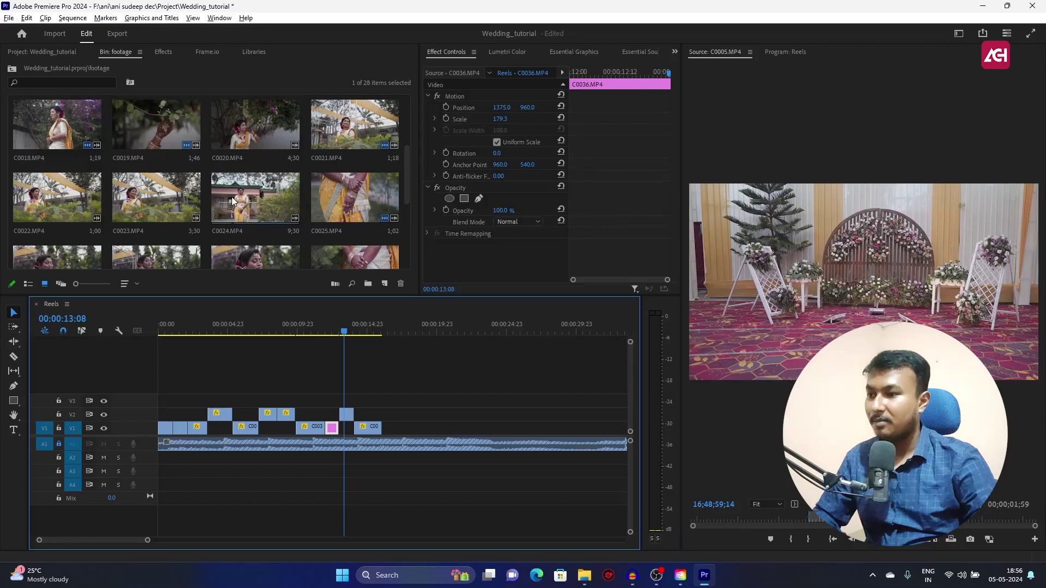
pyautogui.scroll(-1, 251, 221)
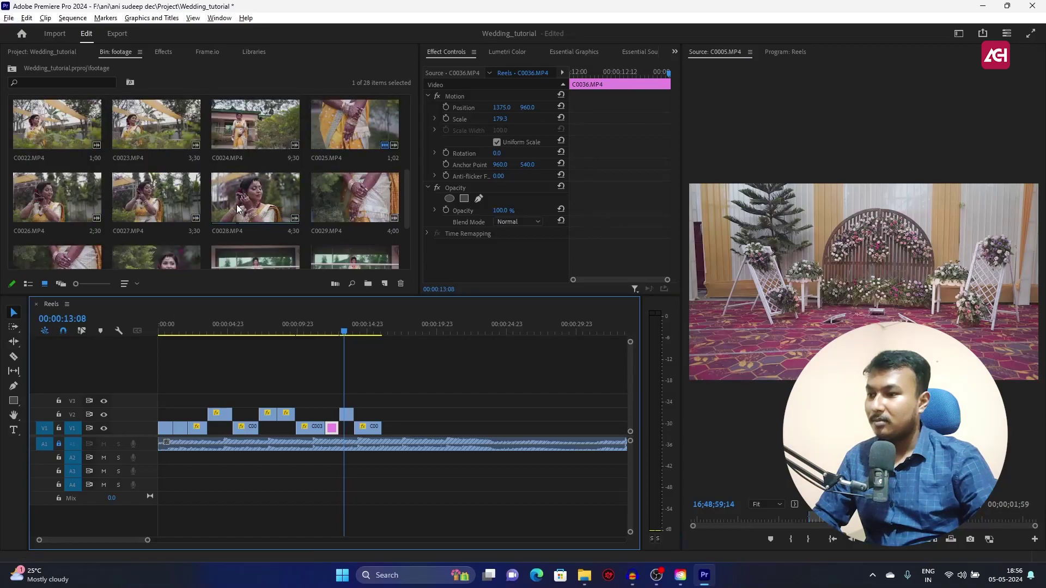
pyautogui.doubleClick(229, 208)
pyautogui.moveTo(863, 282); pyautogui.dragTo(389, 422)
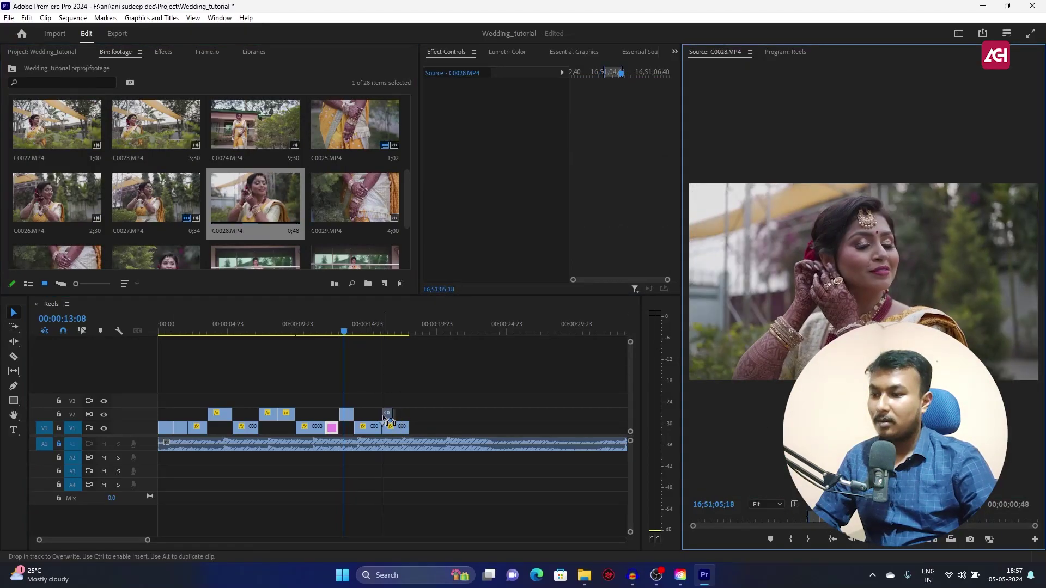
pyautogui.click(387, 325)
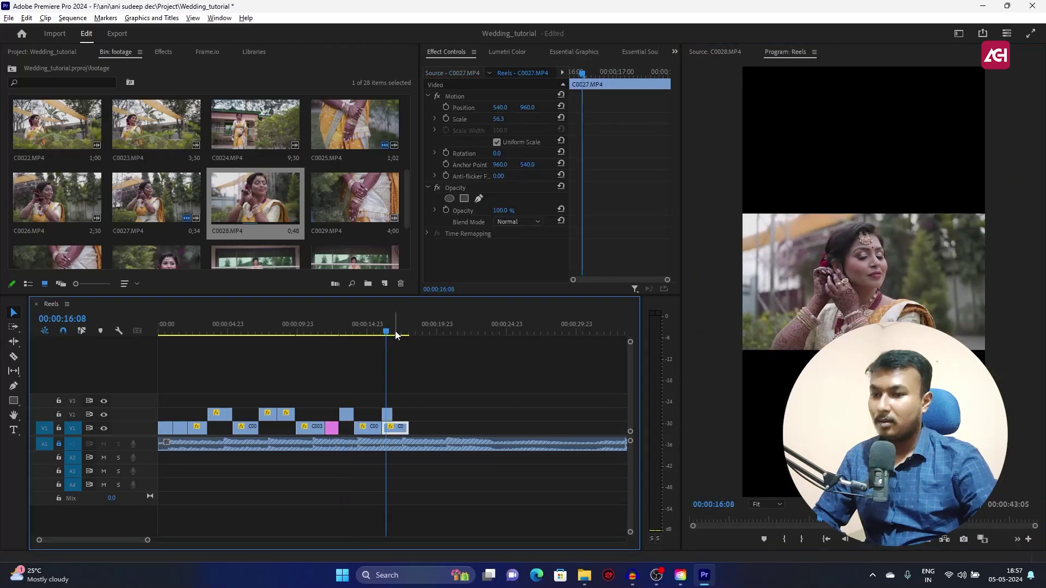
# Move C0028.MP4 from track V2 down to V1, inserting it between C0005.MP4 and C0027.MP4.
pyautogui.press('=')
pyautogui.press('=')
pyautogui.moveTo(415, 428); pyautogui.dragTo(459, 429)
pyautogui.moveTo(396, 408); pyautogui.dragTo(399, 447)
pyautogui.click(406, 332)
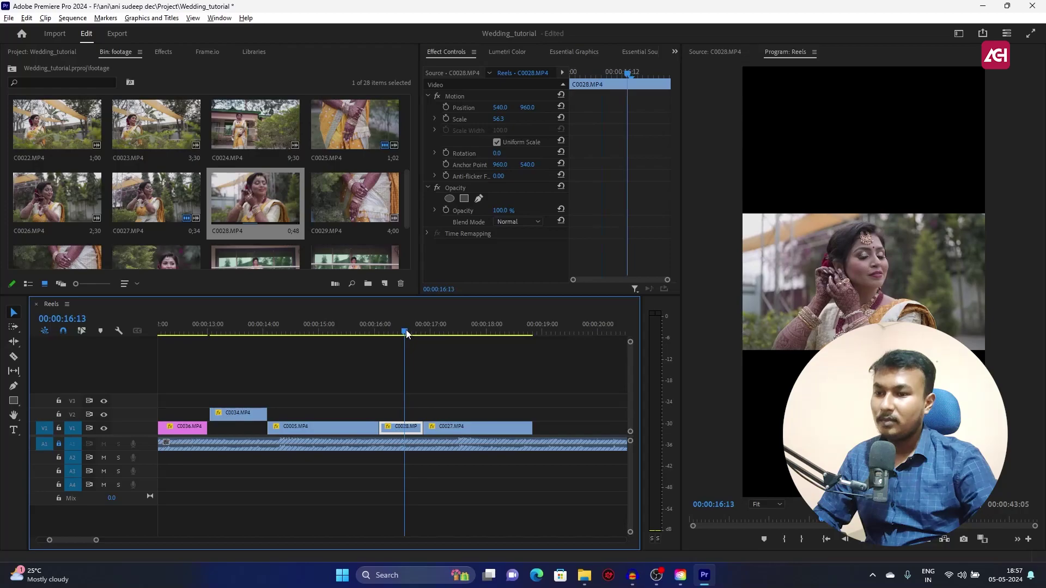
# Reorder the last two clips on track V1 so C0027.MP4 directly follows C0005.MP4 and precedes C0028.MP4.
pyautogui.moveTo(405, 331); pyautogui.dragTo(443, 345)
pyautogui.moveTo(452, 428)
pyautogui.mouseDown()
pyautogui.moveTo(453, 414)
pyautogui.moveTo(406, 414)
pyautogui.moveTo(400, 427)
pyautogui.moveTo(517, 427)
pyautogui.moveTo(458, 430)
pyautogui.mouseUp()
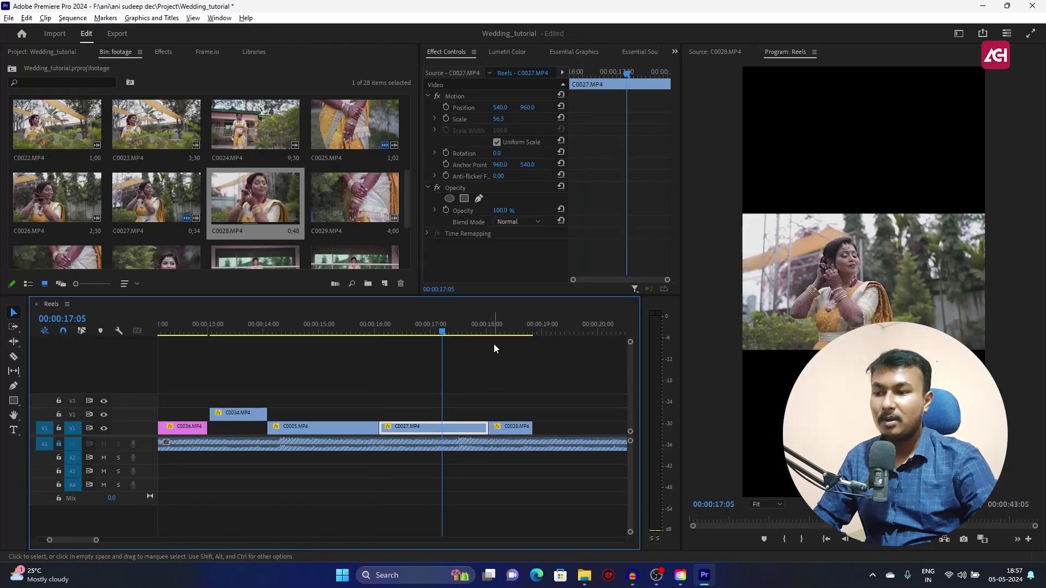
pyautogui.moveTo(497, 331); pyautogui.dragTo(508, 340)
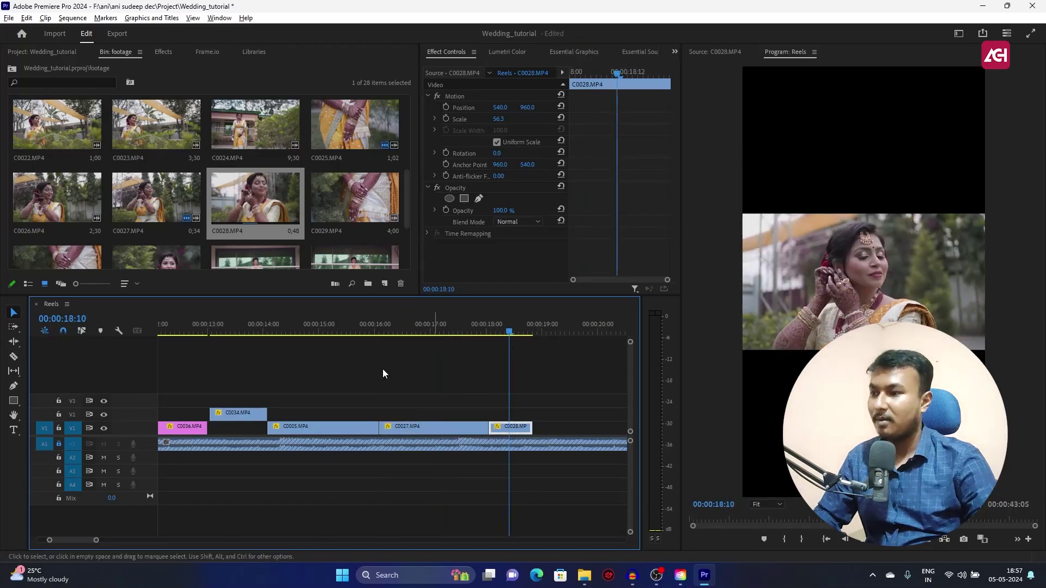
# Mark a 1:20 section of C0033.MP4 and insert it on track V3 where C0036.MP4 ends, shifting C0034.MP4 and the following clips later.
pyautogui.scroll(-1, 73, 233)
pyautogui.moveTo(469, 330); pyautogui.dragTo(246, 377)
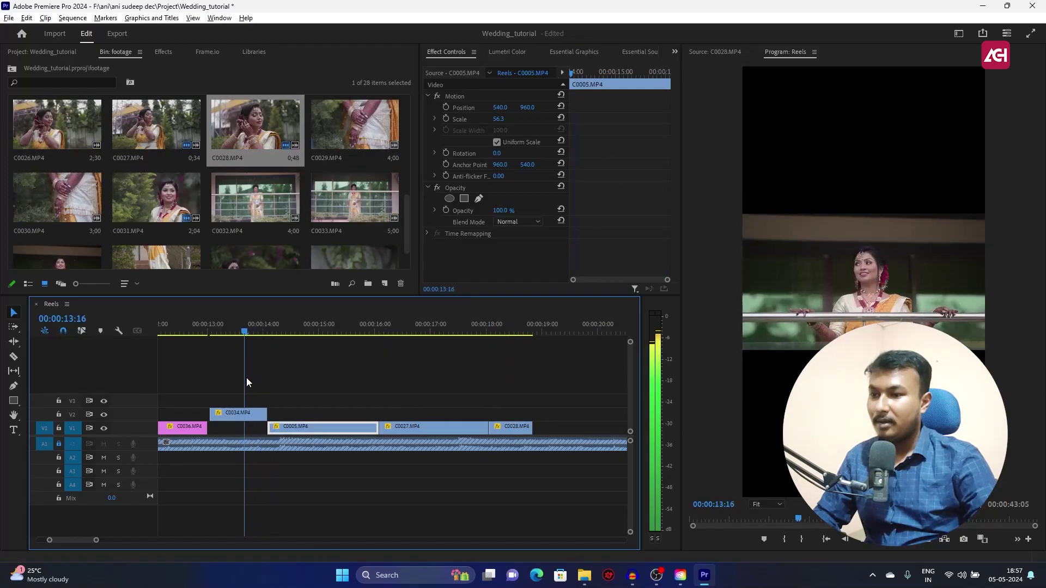
pyautogui.doubleClick(334, 196)
pyautogui.moveTo(785, 520); pyautogui.dragTo(804, 518)
pyautogui.click(790, 539)
pyautogui.press('space')
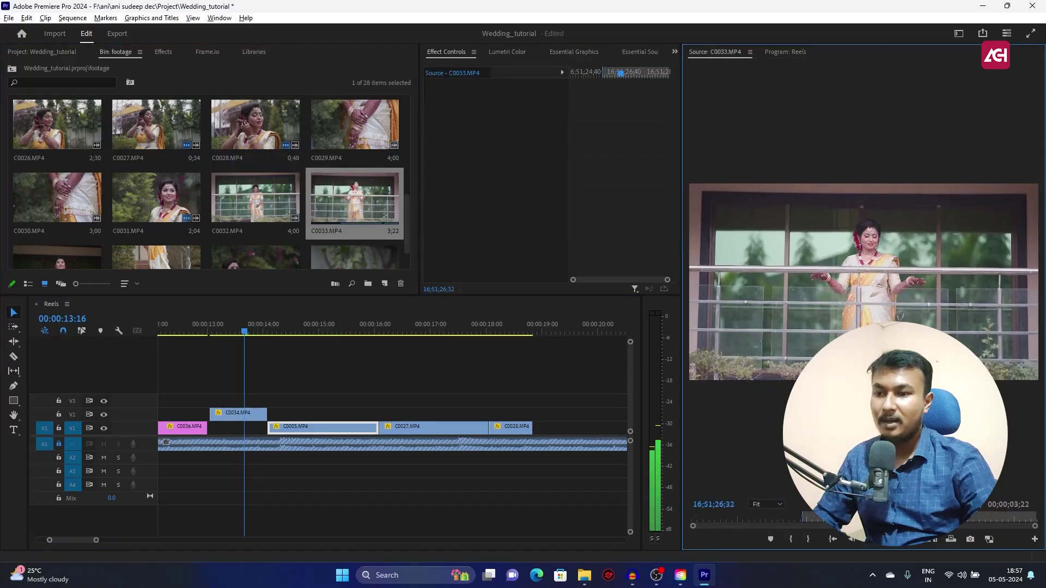
pyautogui.press('space')
pyautogui.click(811, 539)
pyautogui.moveTo(828, 512); pyautogui.dragTo(208, 401)
# Play the sequence through the inserted C0033.MP4 clip and from the start to check the cuts against the music.
pyautogui.click(225, 329)
pyautogui.moveTo(226, 327); pyautogui.dragTo(309, 349)
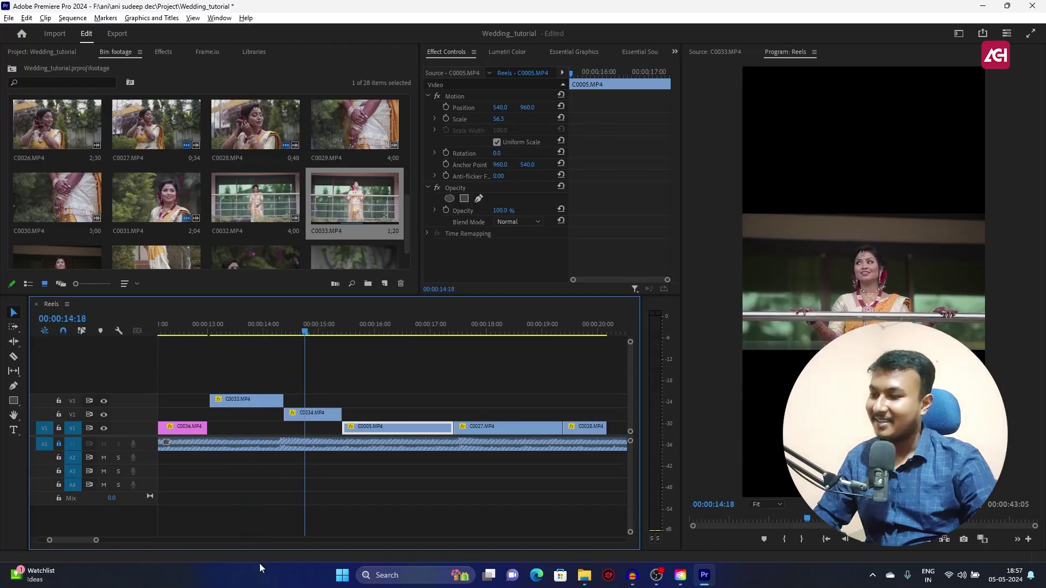
pyautogui.moveTo(97, 542); pyautogui.dragTo(163, 541)
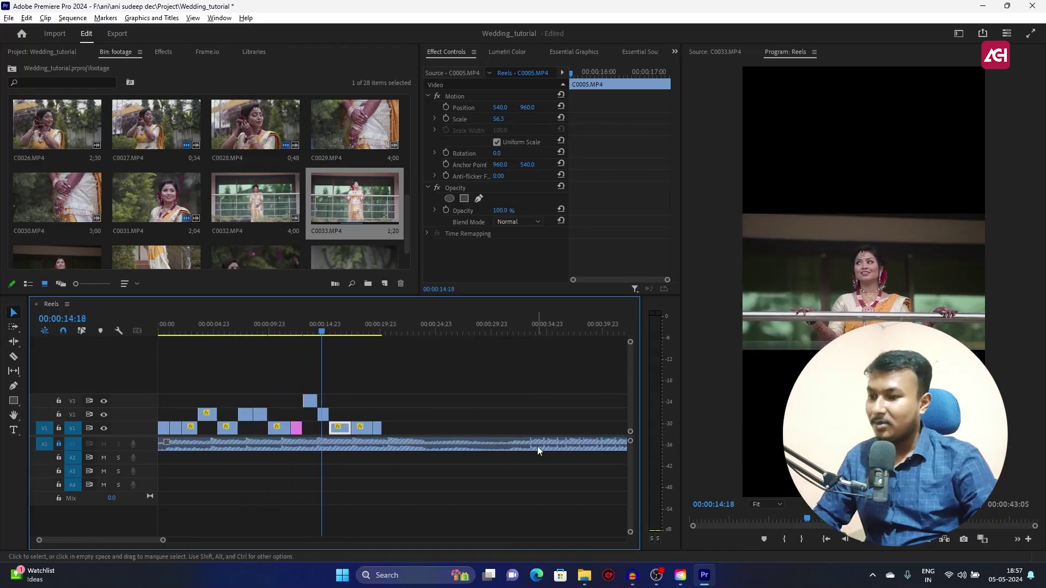
pyautogui.click(408, 327)
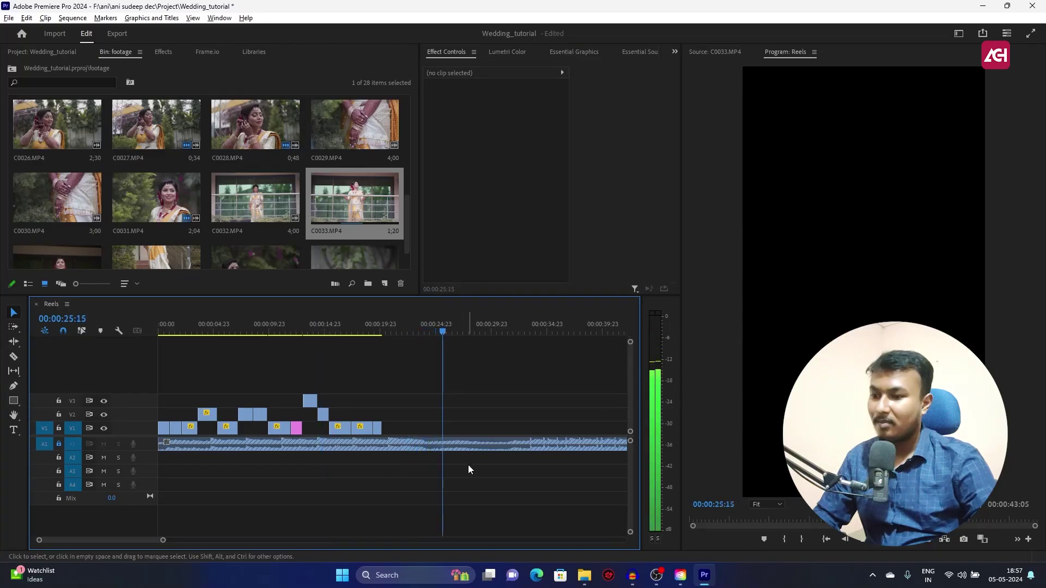
pyautogui.press('Home')
pyautogui.press('space')
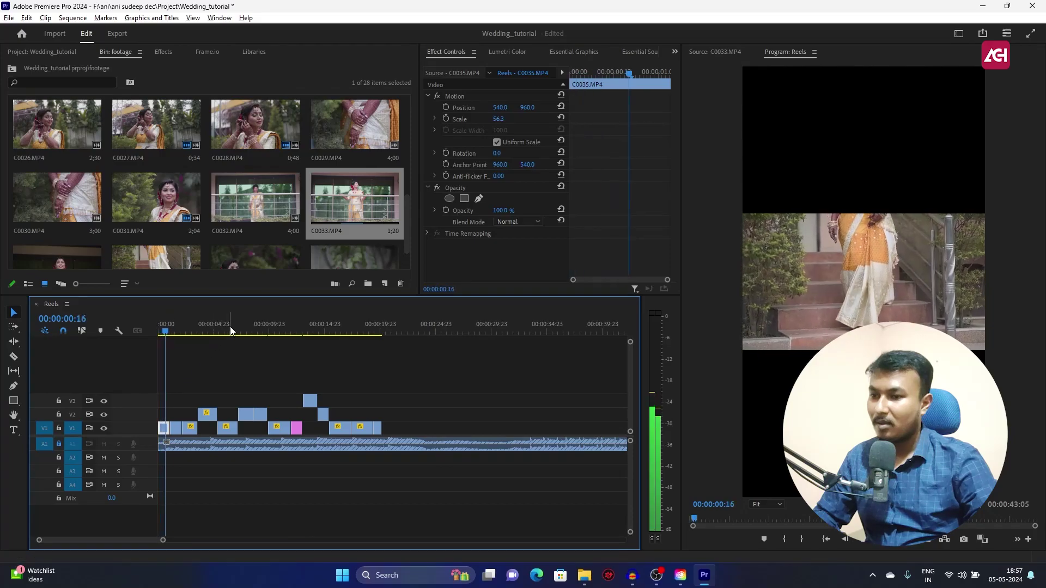
pyautogui.click(309, 330)
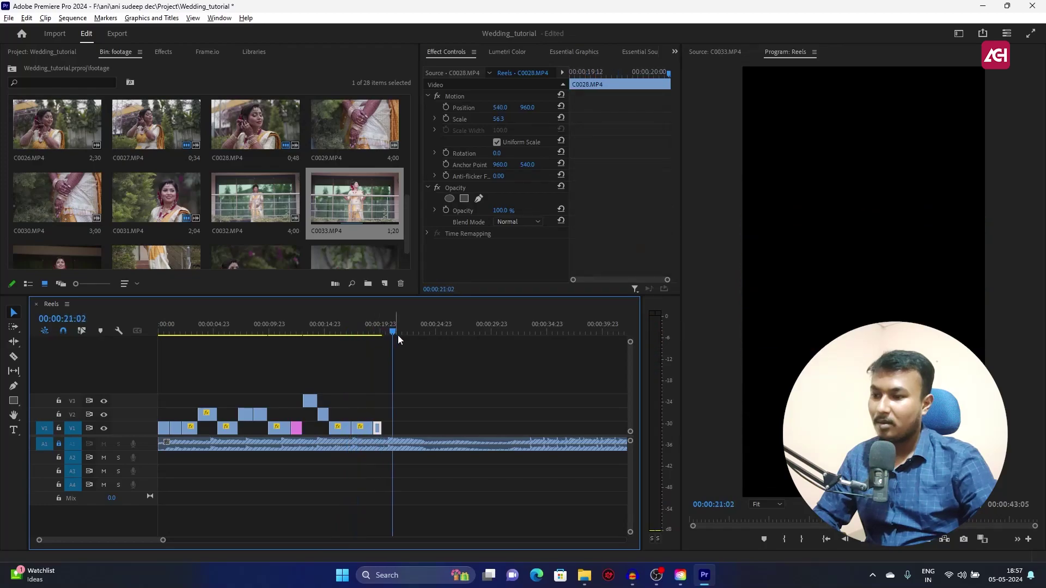
# Listen to the song up to about 00:00:33:07 and unlock audio track A1.
pyautogui.click(488, 331)
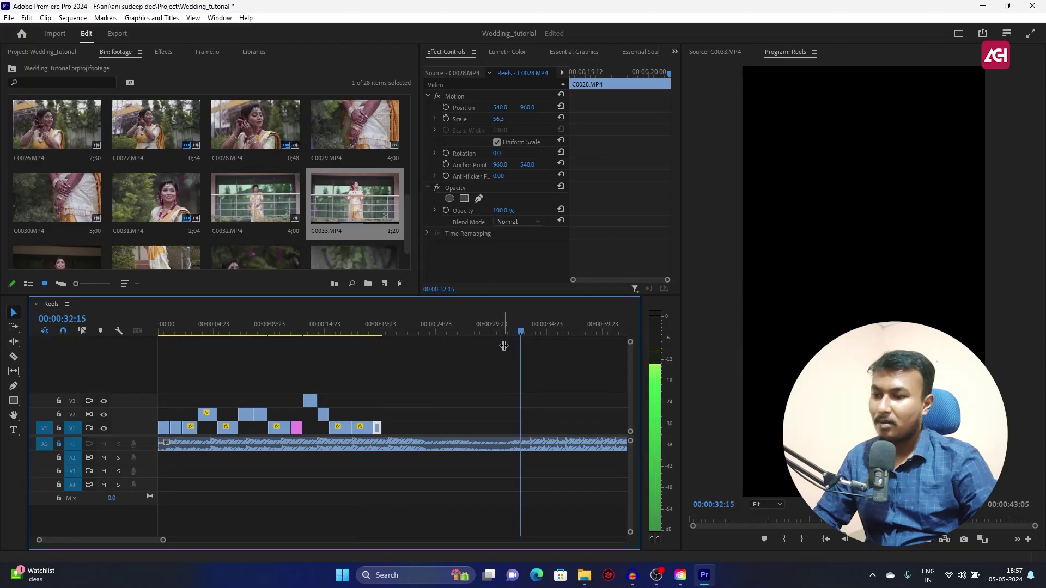
pyautogui.press('space')
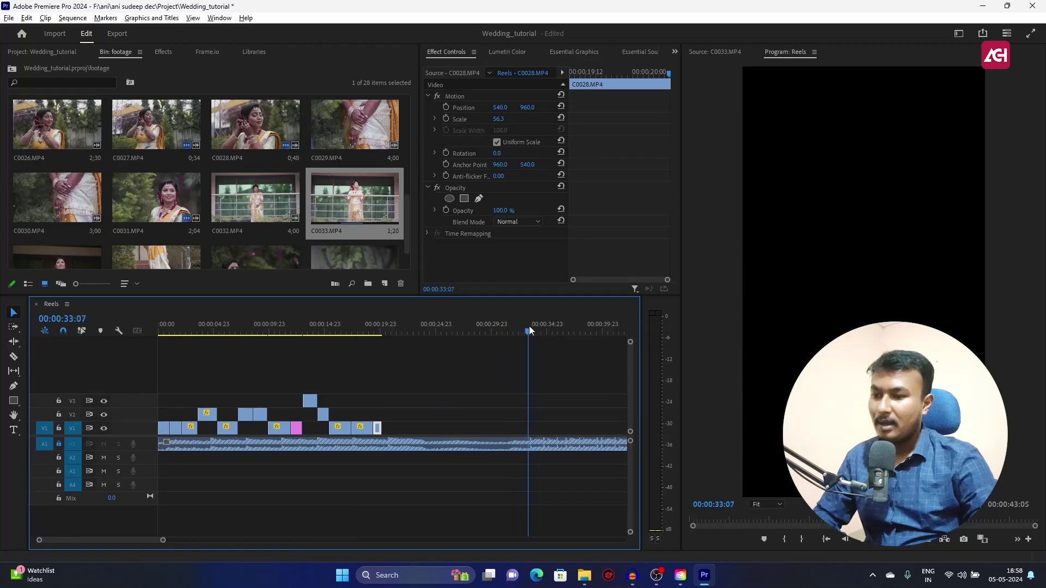
pyautogui.click(60, 443)
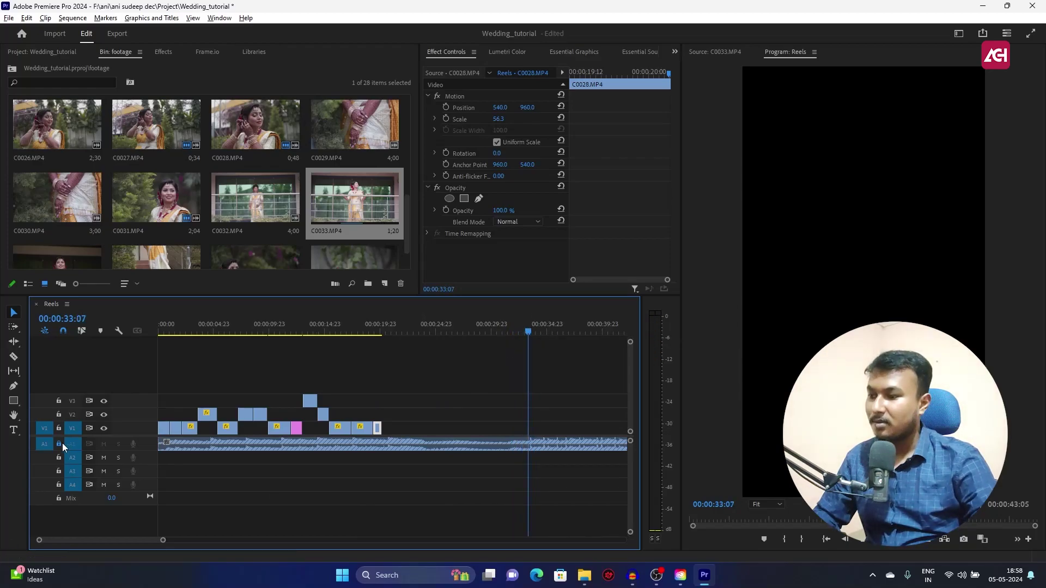
# Try the song's section from 00:00:33:07 at the sequence start, extended to the end of the last clip, and undo the change.
pyautogui.moveTo(162, 445)
pyautogui.mouseDown()
pyautogui.moveTo(531, 445)
pyautogui.moveTo(171, 447)
pyautogui.mouseUp()
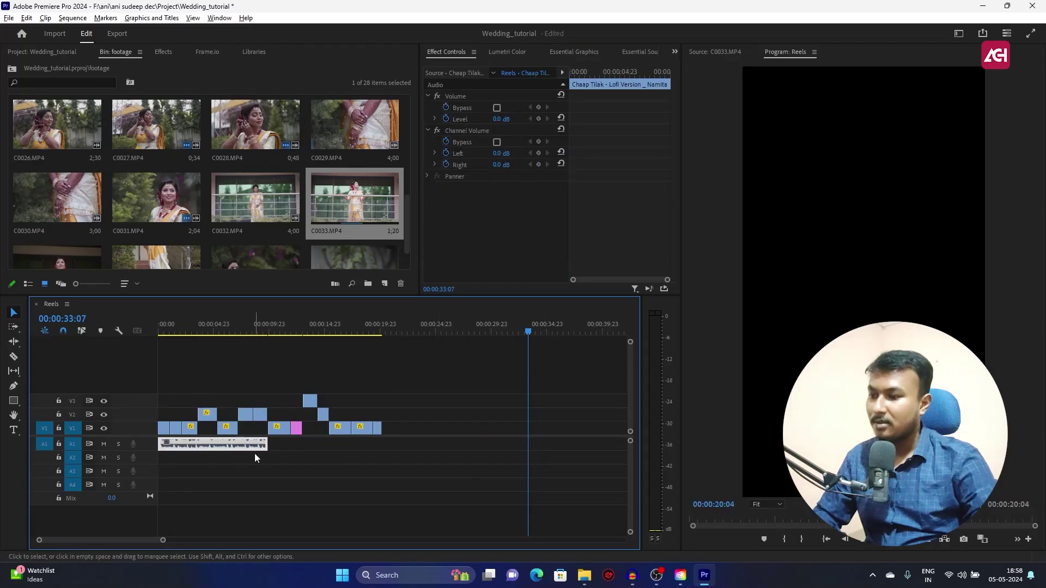
pyautogui.moveTo(271, 446); pyautogui.dragTo(382, 446)
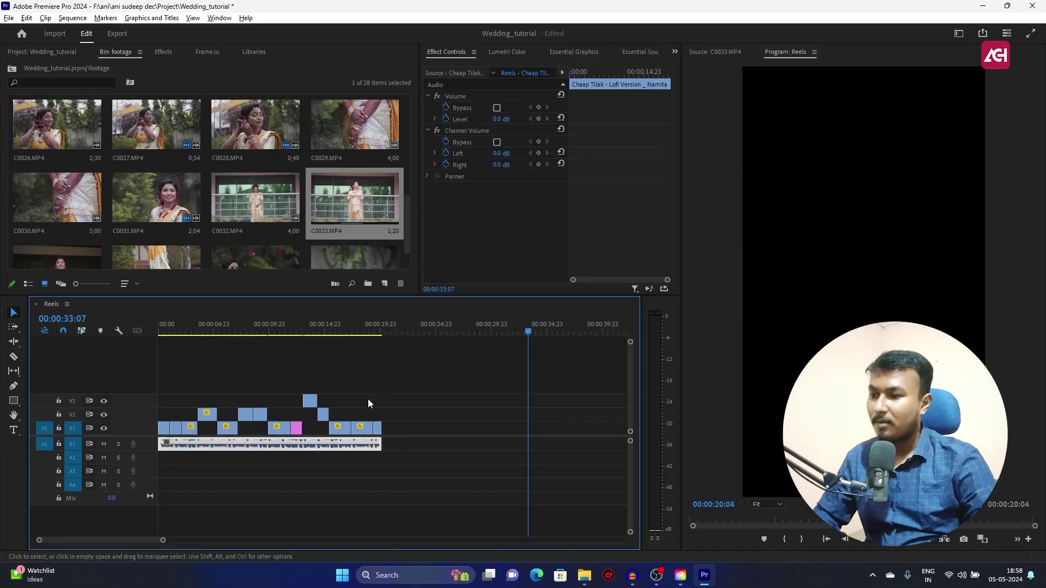
pyautogui.click(368, 326)
pyautogui.press('space')
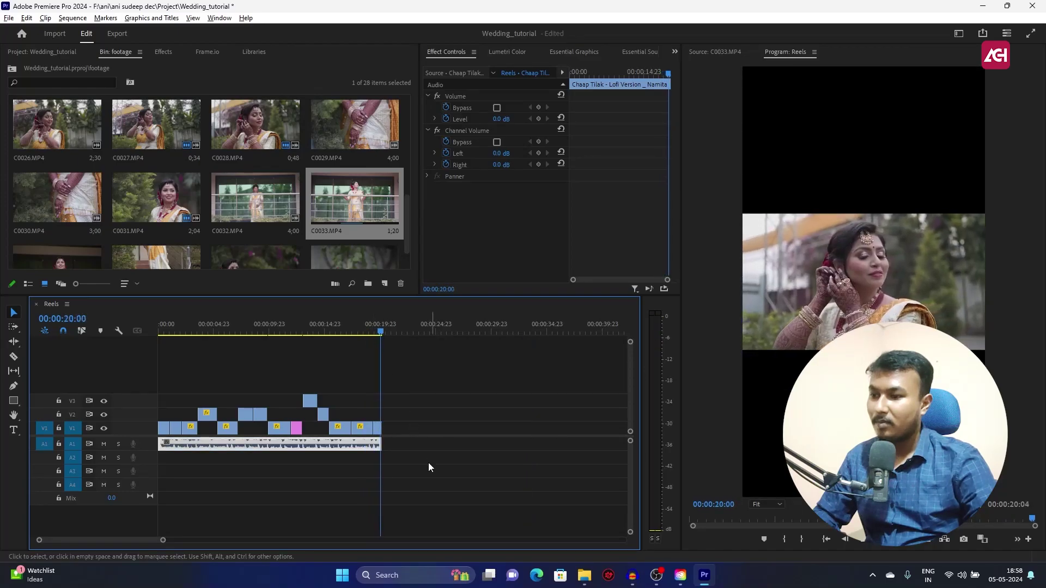
pyautogui.press('space')
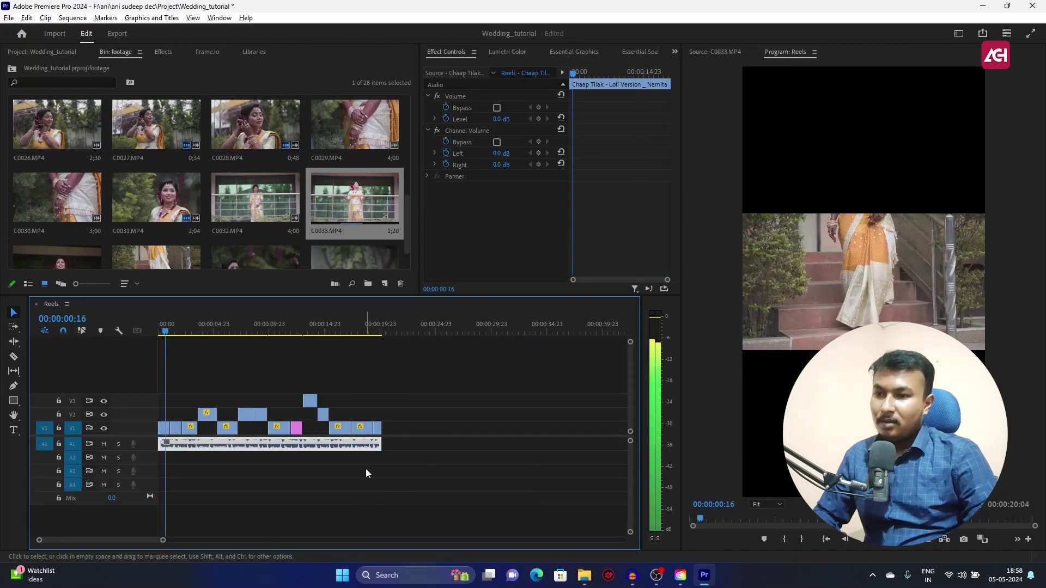
pyautogui.press('space')
pyautogui.hotkey('ctrl', 'z')
pyautogui.hotkey('ctrl', 'z')
pyautogui.hotkey('ctrl', 'z')
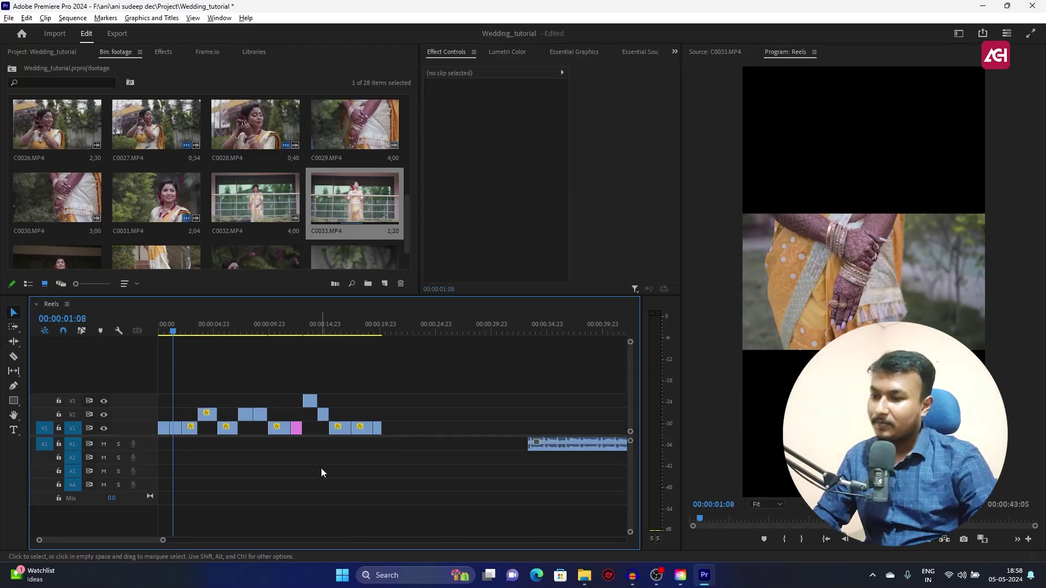
# Adjust the song on track A1 to include an earlier passage from the sequence start, and play it through to 00:00:22:09.
pyautogui.click(177, 445)
pyautogui.click(368, 331)
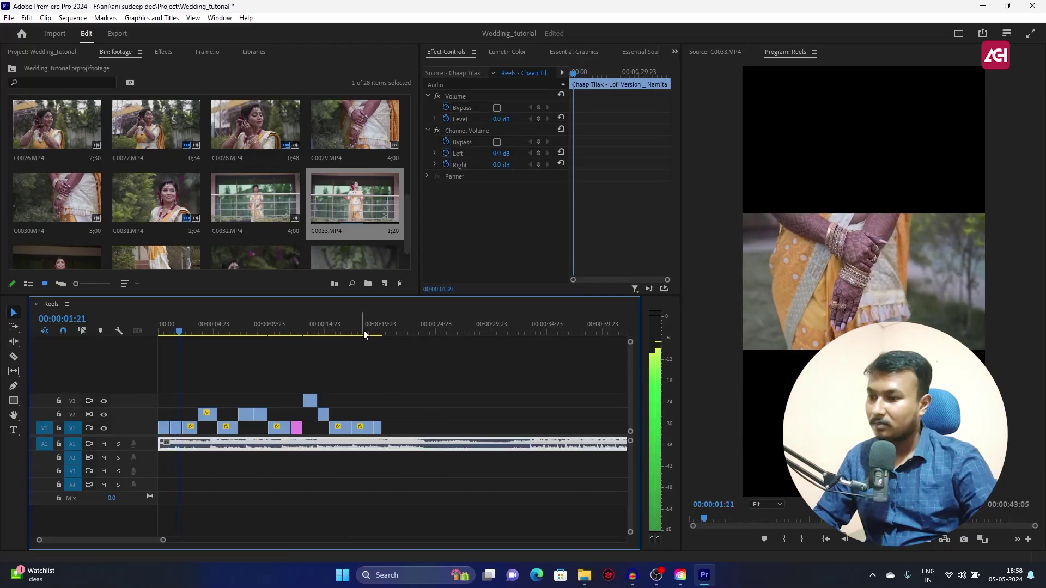
pyautogui.click(371, 331)
pyautogui.moveTo(237, 444)
pyautogui.mouseDown()
pyautogui.moveTo(407, 443)
pyautogui.moveTo(229, 439)
pyautogui.mouseUp()
pyautogui.moveTo(159, 329); pyautogui.dragTo(377, 343)
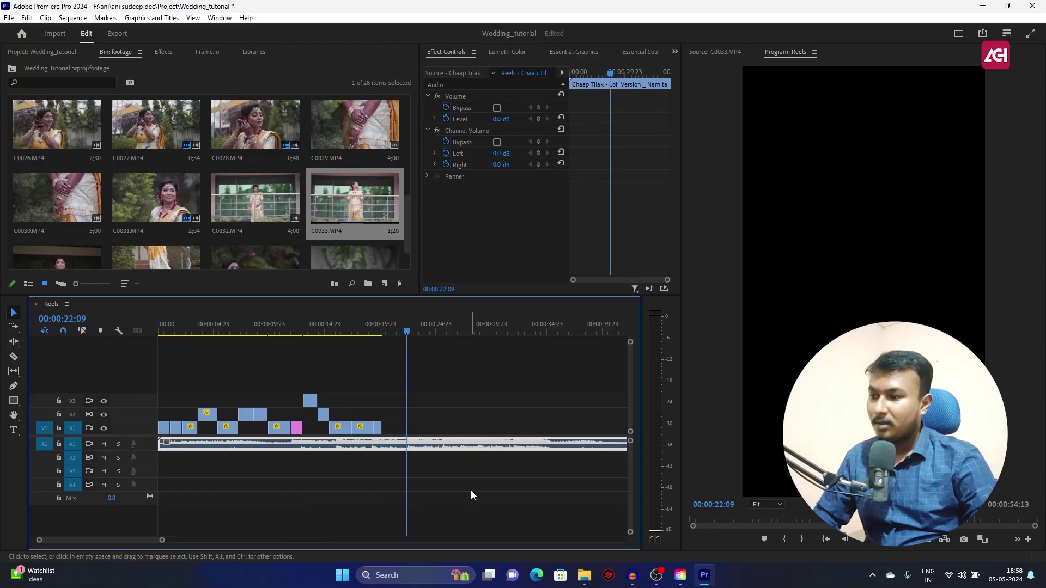
# Split the song on track A1 at 00:00:22:09 and delete the part after the cut.
pyautogui.hotkey('ctrl', 'k')
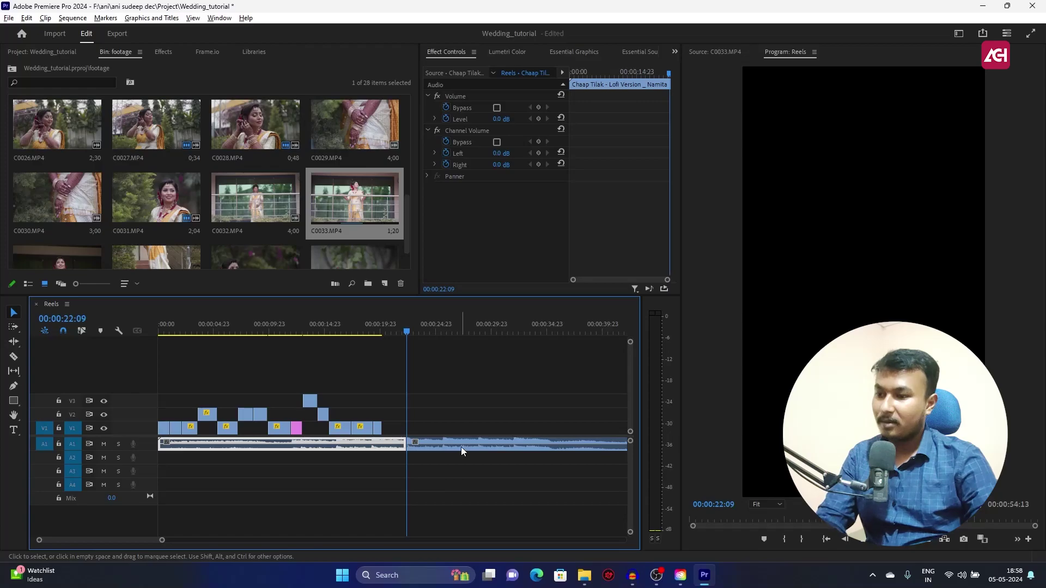
pyautogui.click(461, 446)
pyautogui.press('Delete')
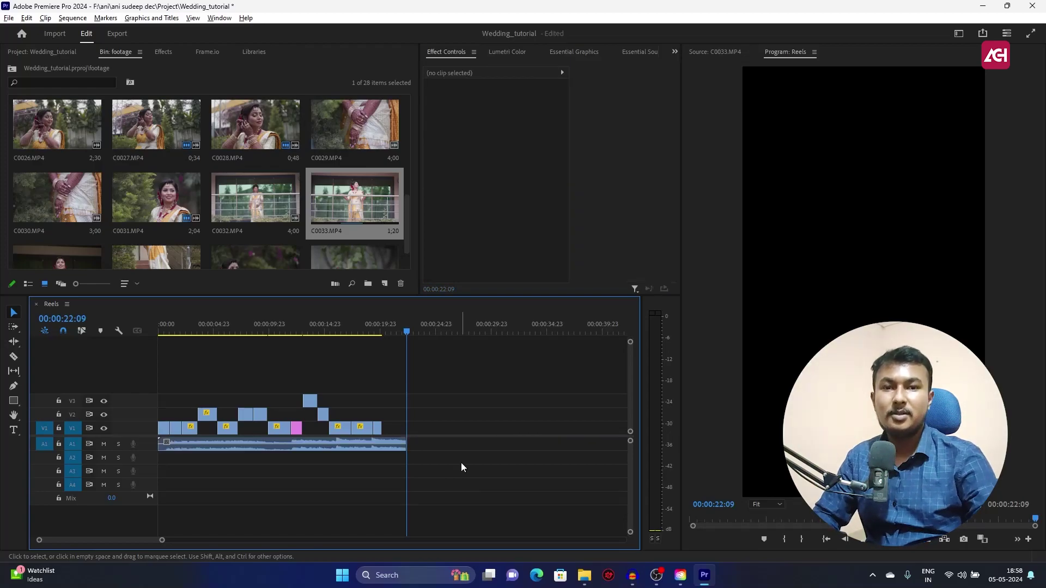
pyautogui.press('Home')
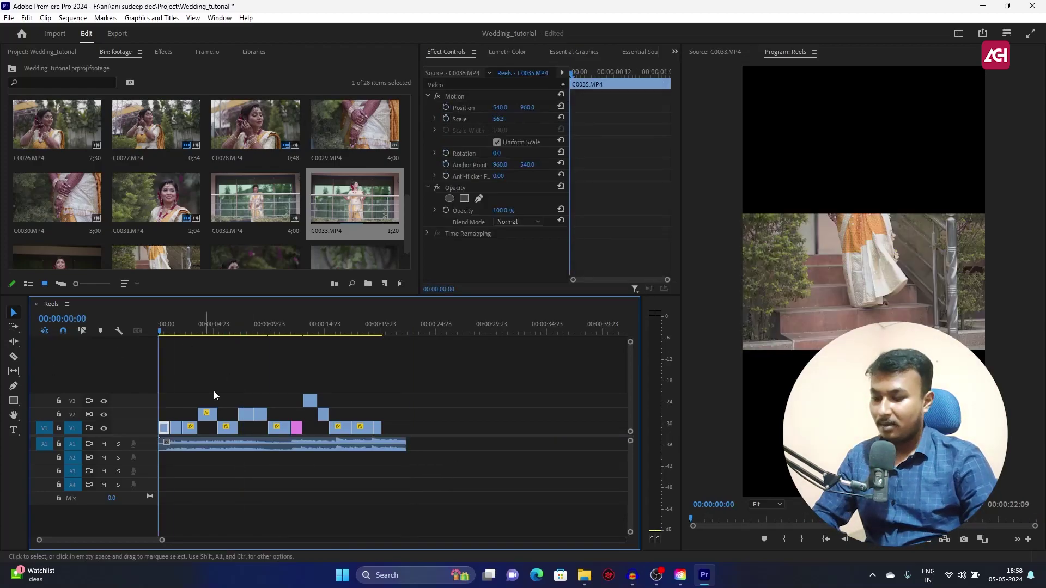
pyautogui.press('=')
pyautogui.press('=')
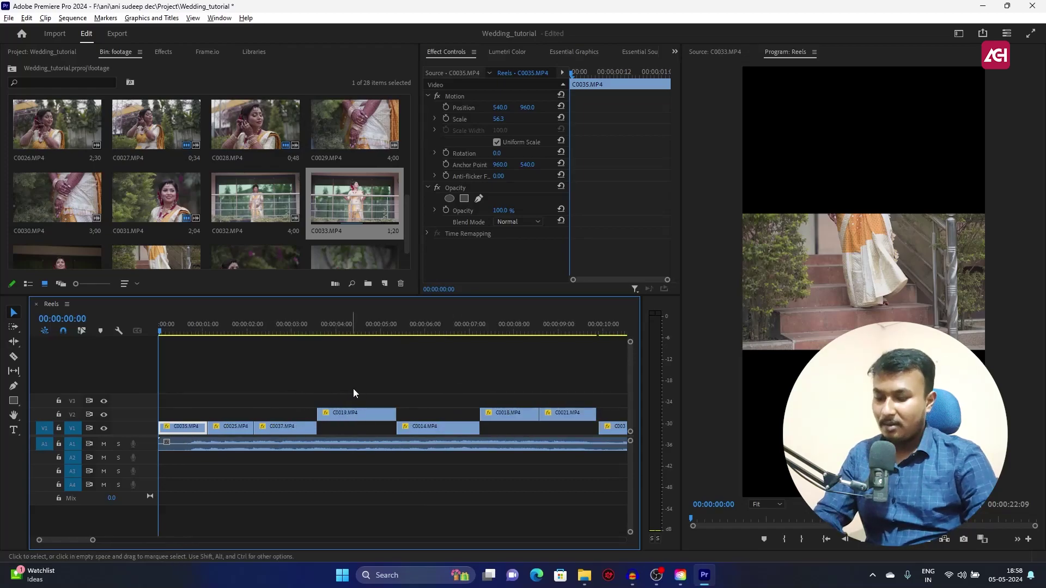
pyautogui.press('-')
pyautogui.press('-')
# Set the scale of the C0036.MP4 clip to 180 and reset its position to the default 540, 960.
pyautogui.moveTo(286, 328); pyautogui.dragTo(295, 329)
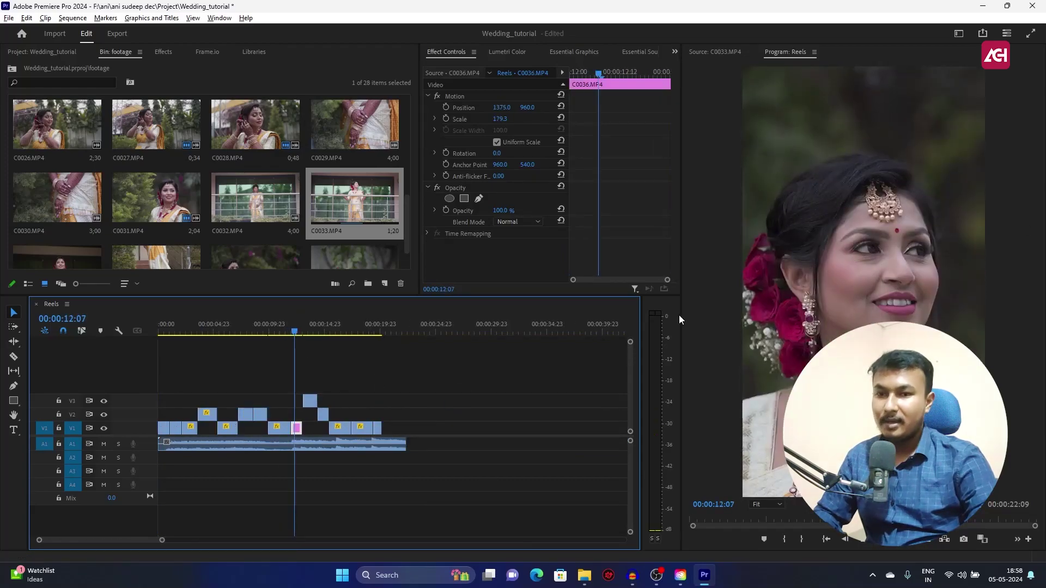
pyautogui.click(507, 119)
pyautogui.write('180')
pyautogui.press('Return')
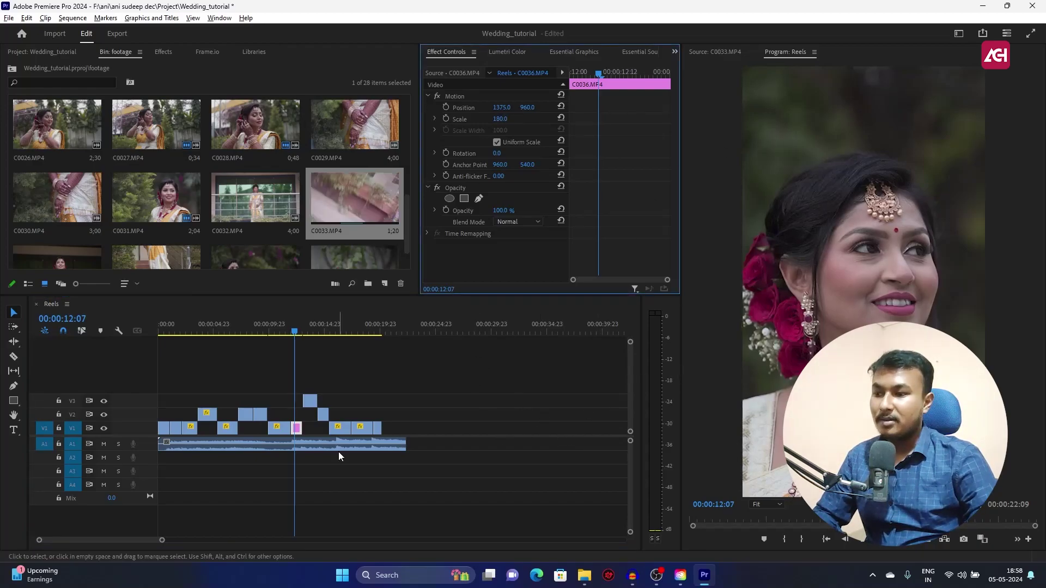
pyautogui.click(561, 106)
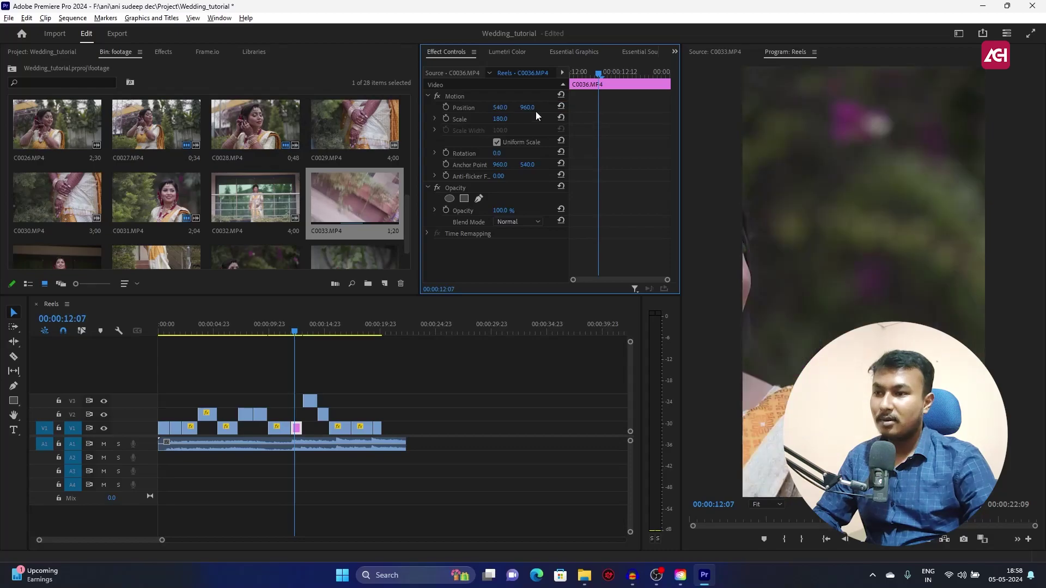
# Try shifting the C0036.MP4 clip horizontally to frame the face, and reset its position to the default.
pyautogui.moveTo(498, 111); pyautogui.dragTo(936, 112)
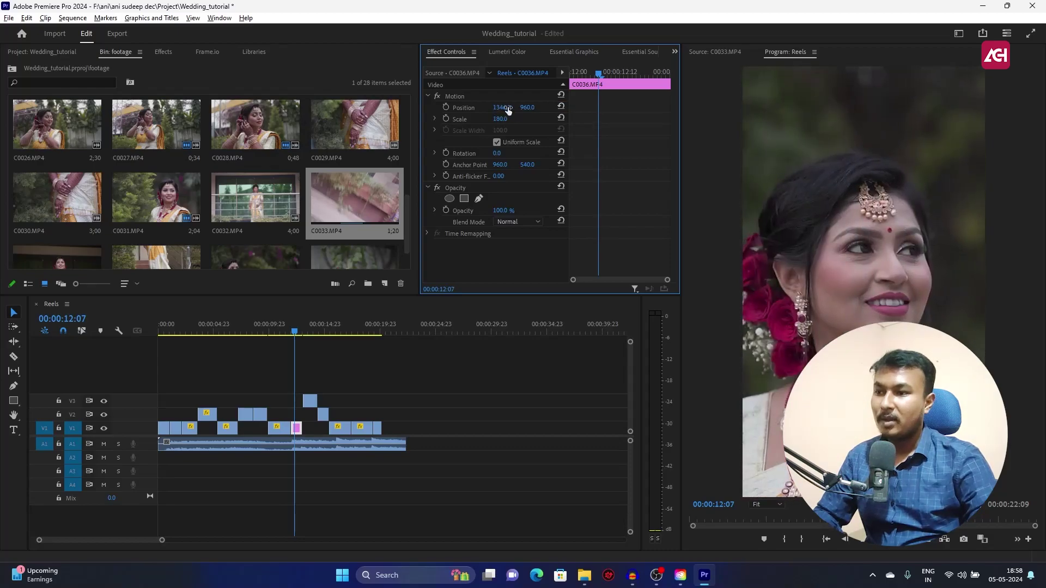
pyautogui.click(561, 106)
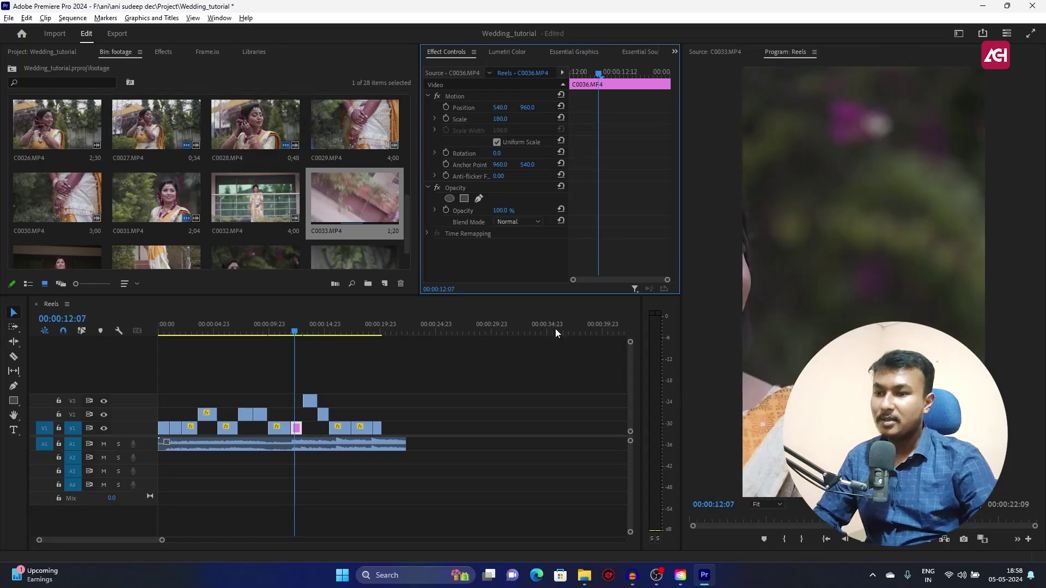
# Copy the C0036.MP4 clip and paste only its motion attributes onto all video clips in the Reels sequence.
pyautogui.click(299, 431)
pyautogui.moveTo(494, 356); pyautogui.dragTo(61, 431)
pyautogui.hotkey('ctrl', 'alt', 'v')
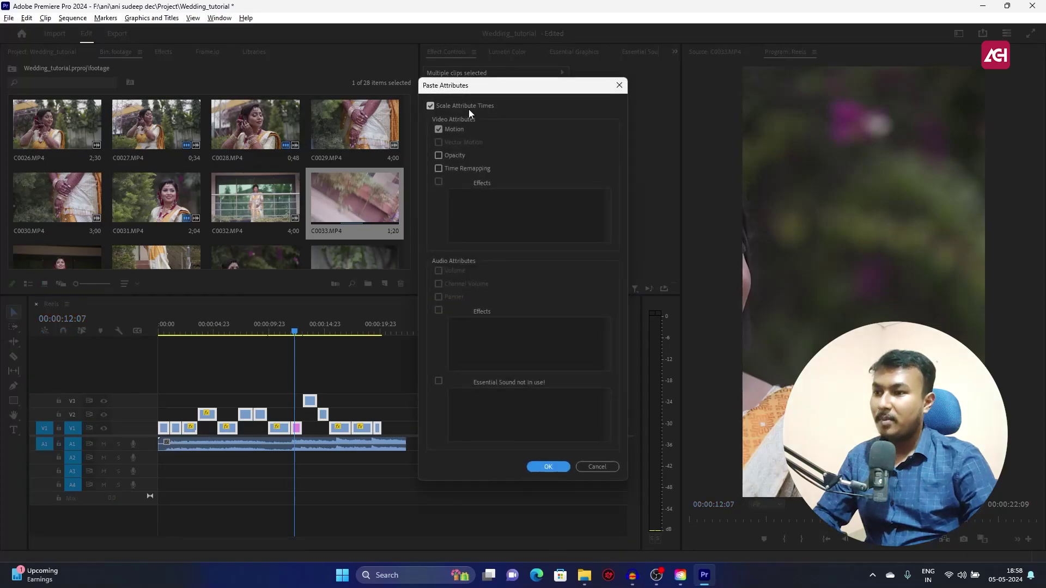
pyautogui.click(548, 466)
pyautogui.moveTo(285, 329); pyautogui.dragTo(272, 329)
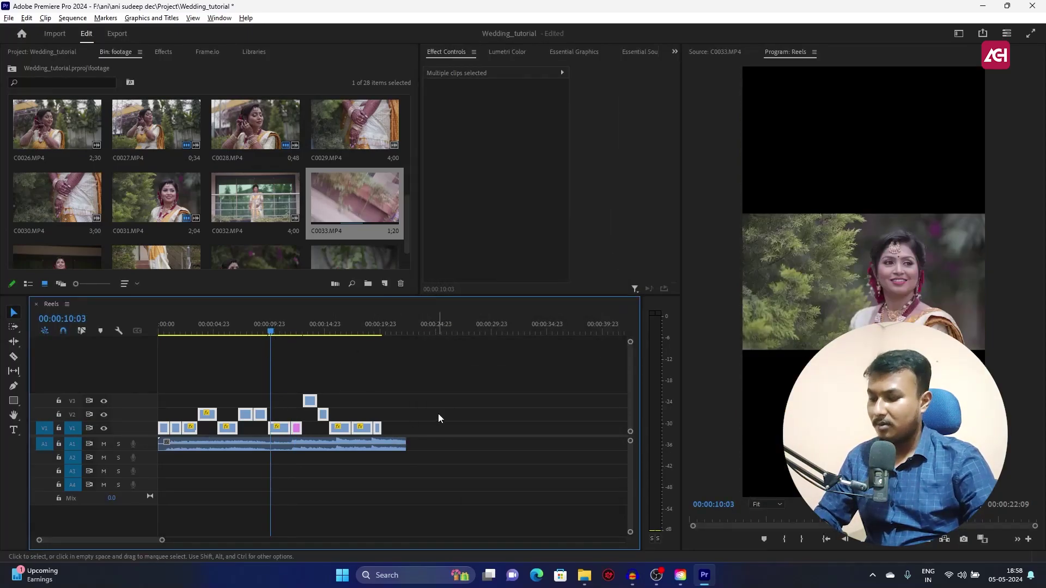
pyautogui.hotkey('ctrl', 'alt', 'v')
pyautogui.click(542, 469)
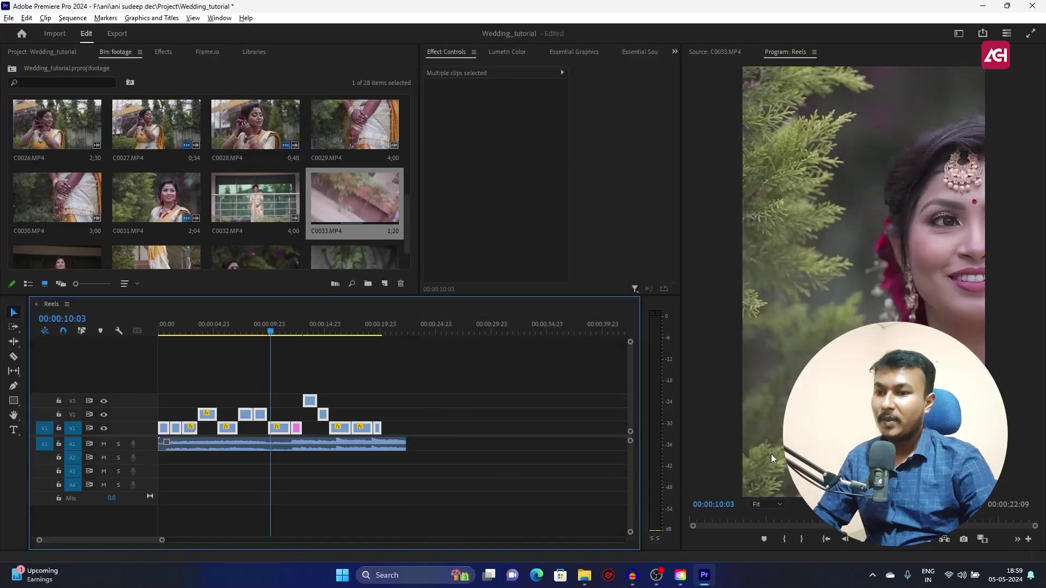
# Play the sequence from its start into the C0025.MP4 clip and set that clip's horizontal position to 923.
pyautogui.click(327, 362)
pyautogui.moveTo(275, 330); pyautogui.dragTo(155, 343)
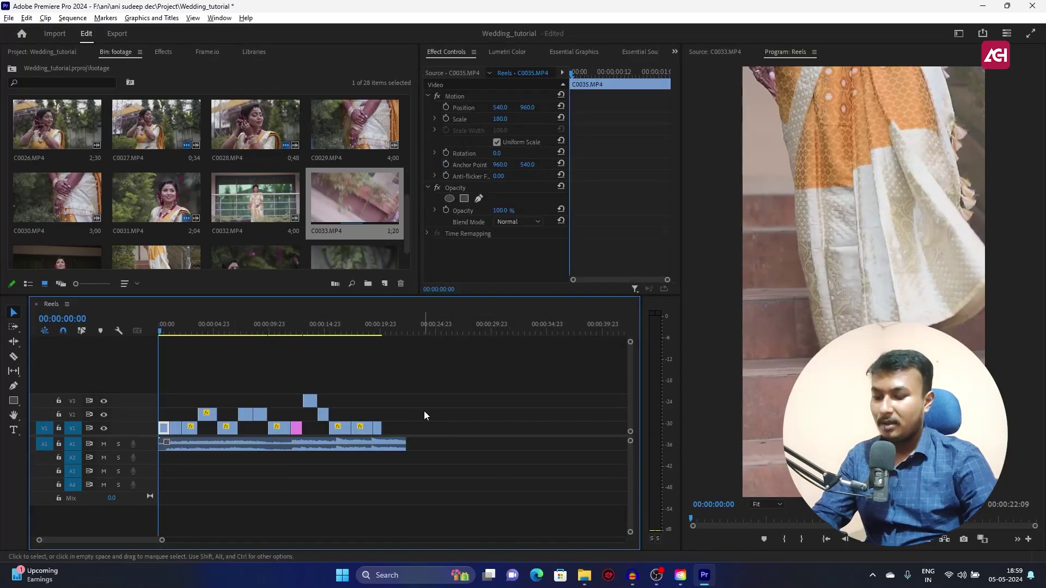
pyautogui.press('=')
pyautogui.press('=')
pyautogui.press('=')
pyautogui.press('=')
pyautogui.press('space')
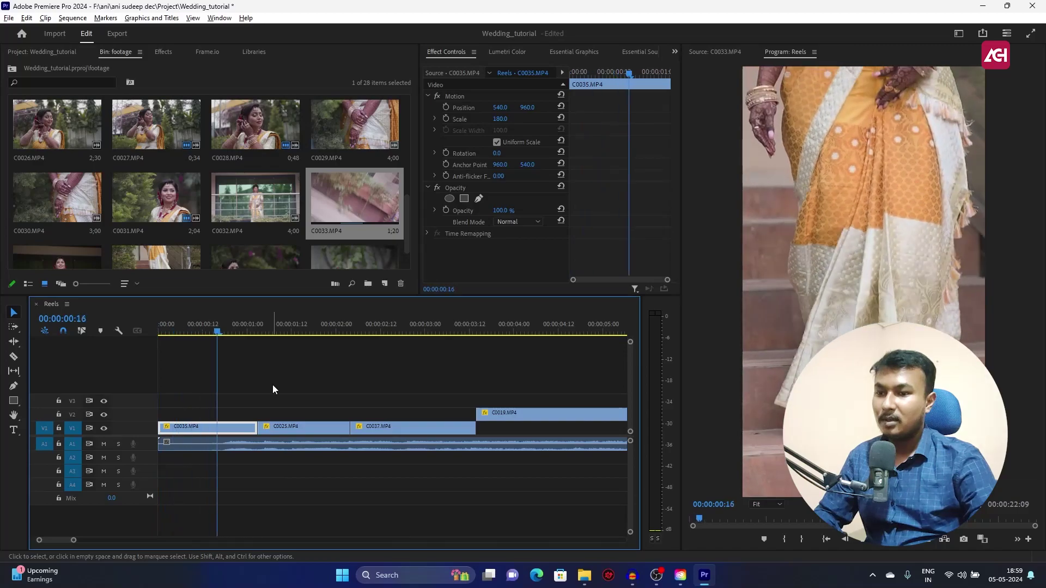
pyautogui.press('space')
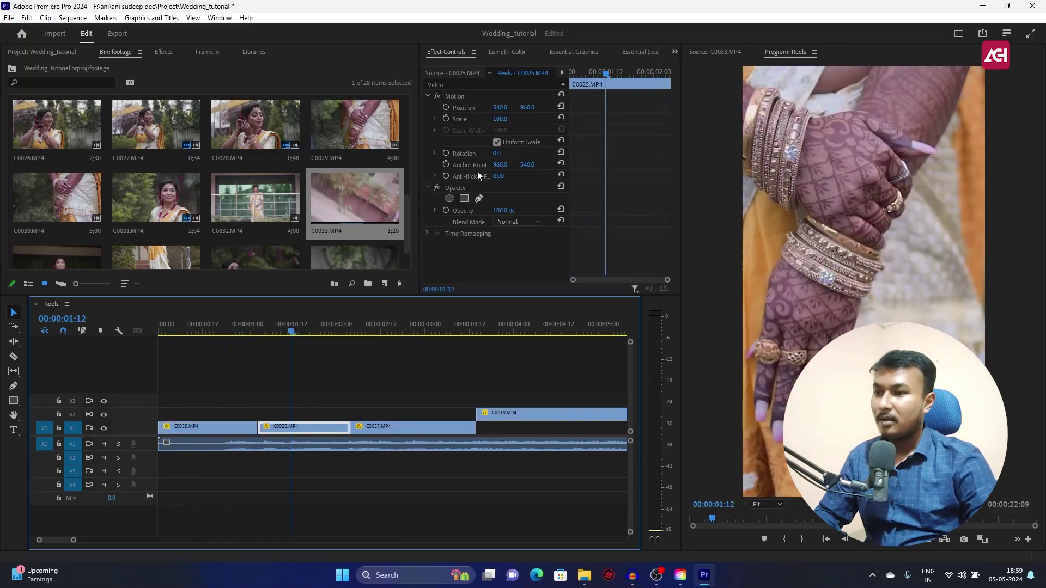
pyautogui.moveTo(506, 111); pyautogui.dragTo(500, 290)
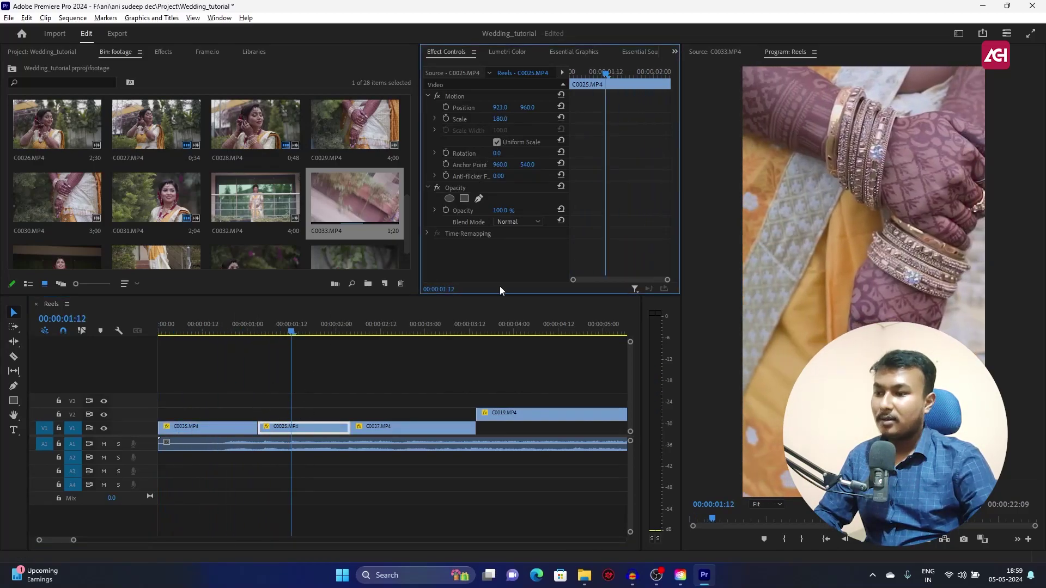
# Set the C0037.MP4 clip's horizontal position to 1139 and play on through it.
pyautogui.click(391, 329)
pyautogui.moveTo(500, 107); pyautogui.dragTo(720, 108)
pyautogui.press('space')
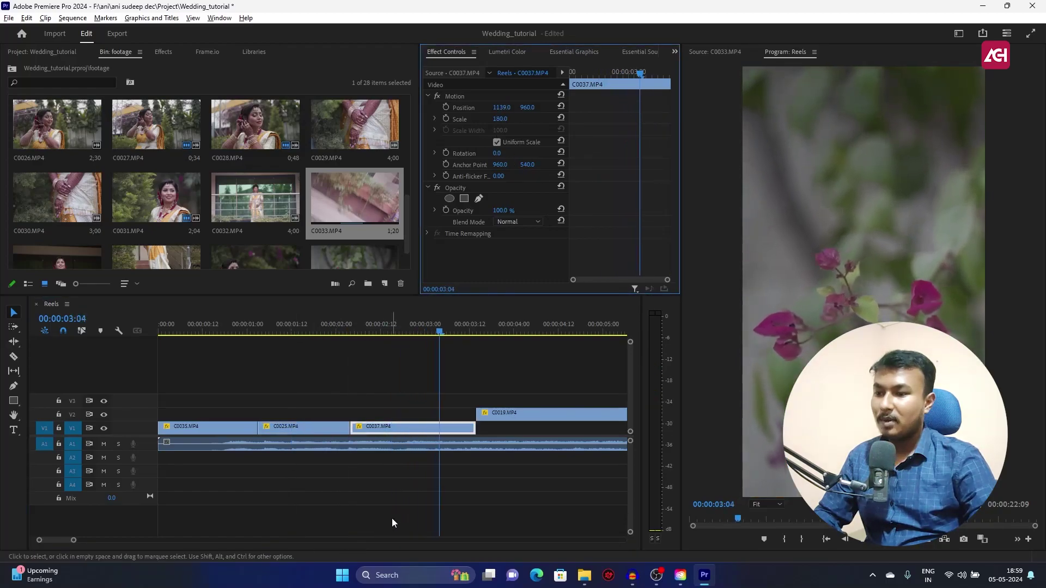
# Set the C0019.MP4 clip's horizontal position to 152 and play the reframed clip.
pyautogui.press('space')
pyautogui.scroll(-1, 414, 475)
pyautogui.press('space')
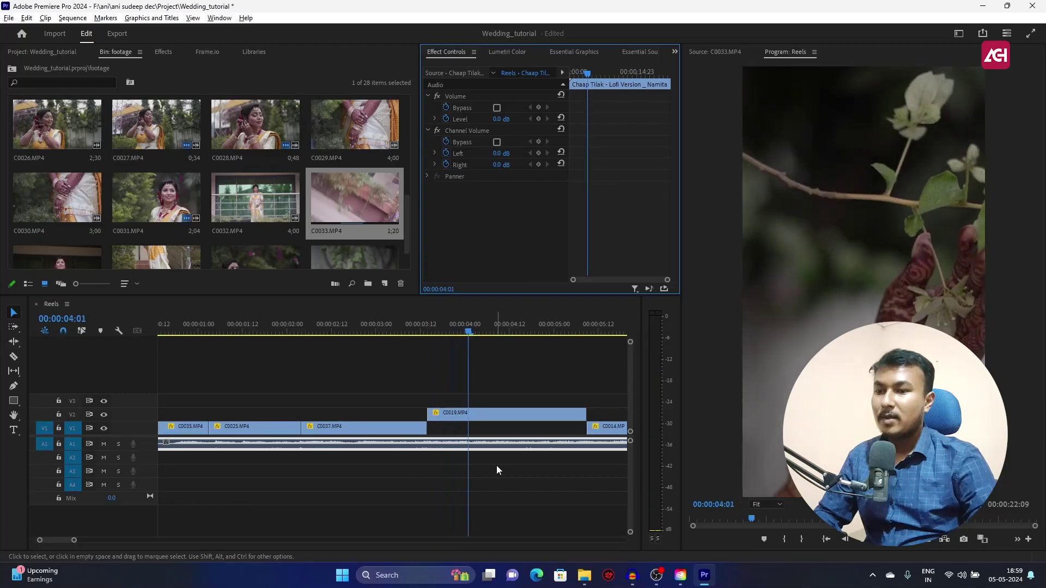
pyautogui.click(514, 419)
pyautogui.moveTo(501, 108); pyautogui.dragTo(455, 108)
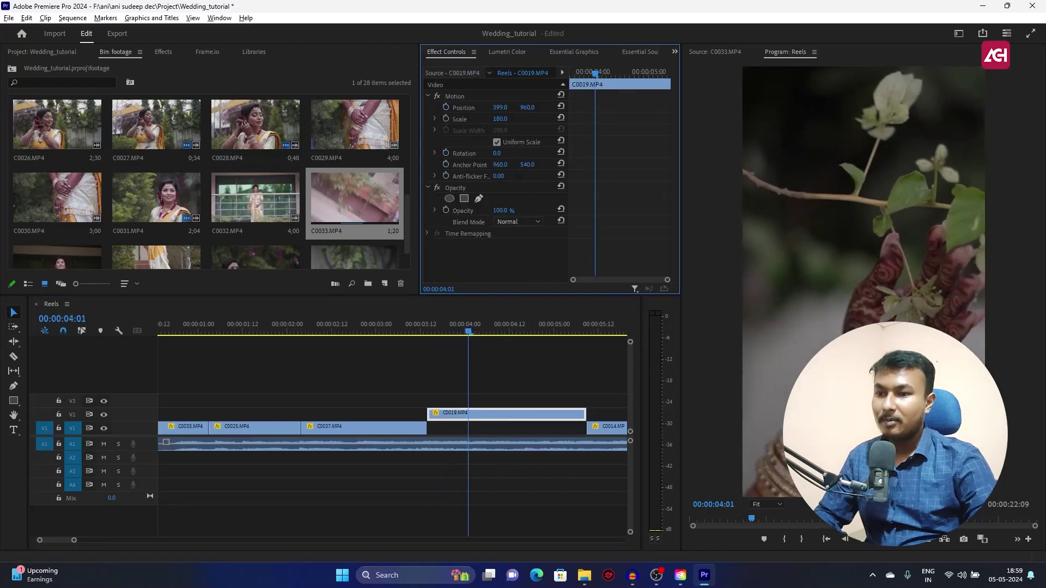
pyautogui.press('space')
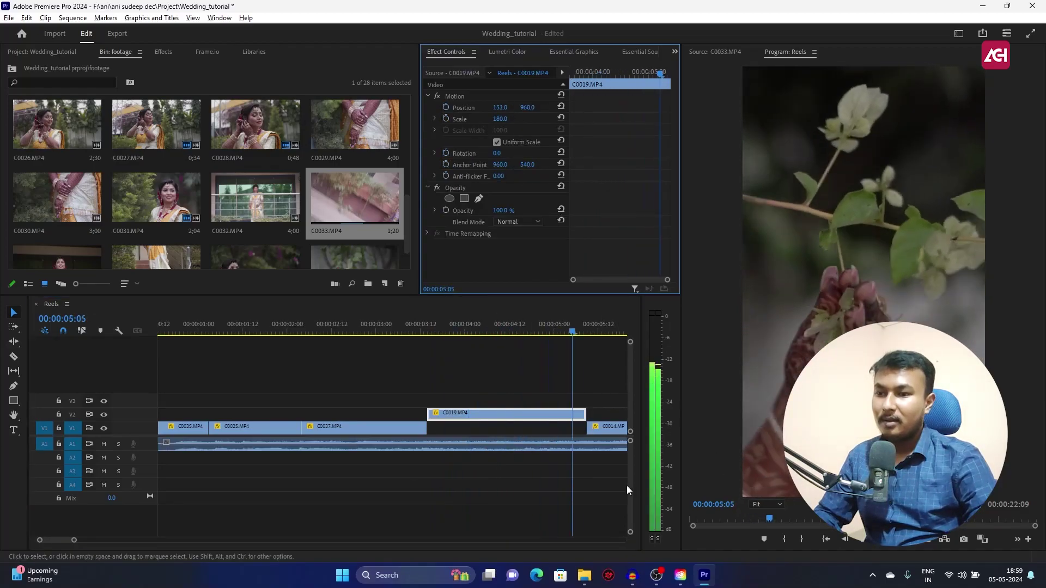
# Set the C0014.MP4 clip's horizontal position to -176 and play the reframed clip.
pyautogui.press('space')
pyautogui.scroll(-1, 585, 452)
pyautogui.click(593, 430)
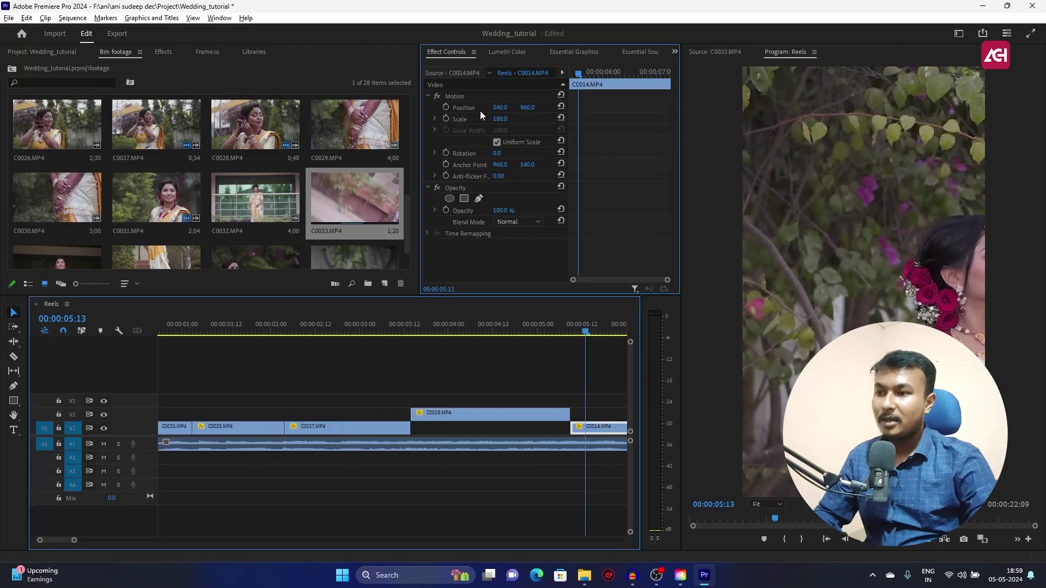
pyautogui.moveTo(500, 108); pyautogui.dragTo(381, 108)
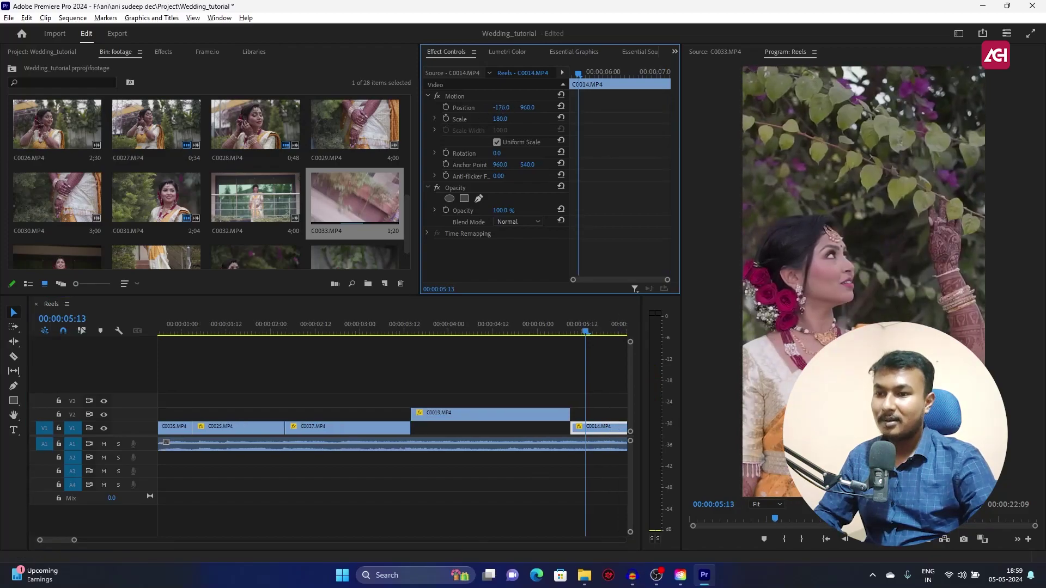
pyautogui.press('space')
pyautogui.press('space')
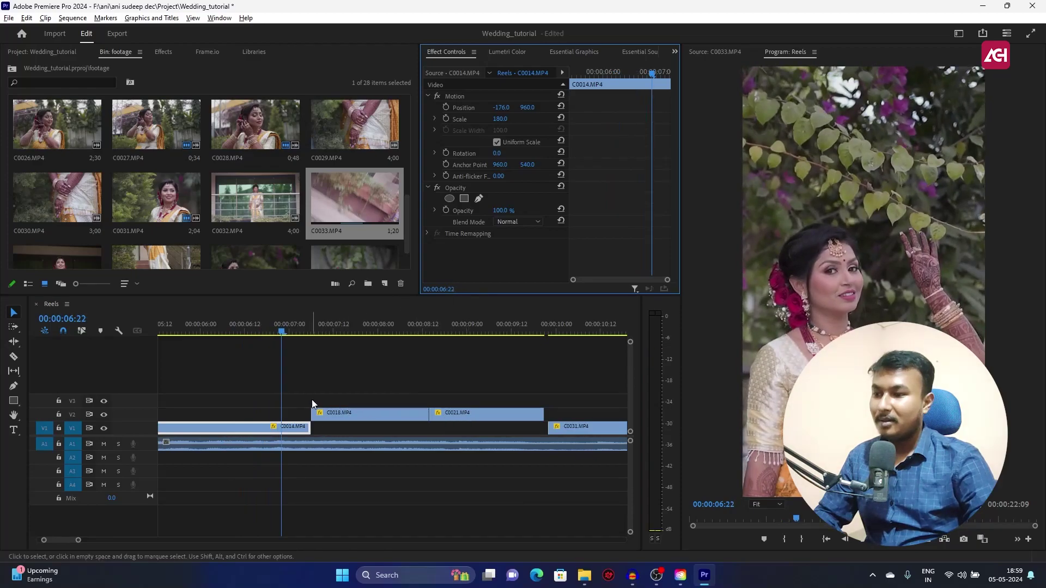
# Check the framing of the C0018.MP4 clip and set the C0021.MP4 clip's horizontal position to 856.
pyautogui.click(319, 334)
pyautogui.press('space')
pyautogui.click(406, 412)
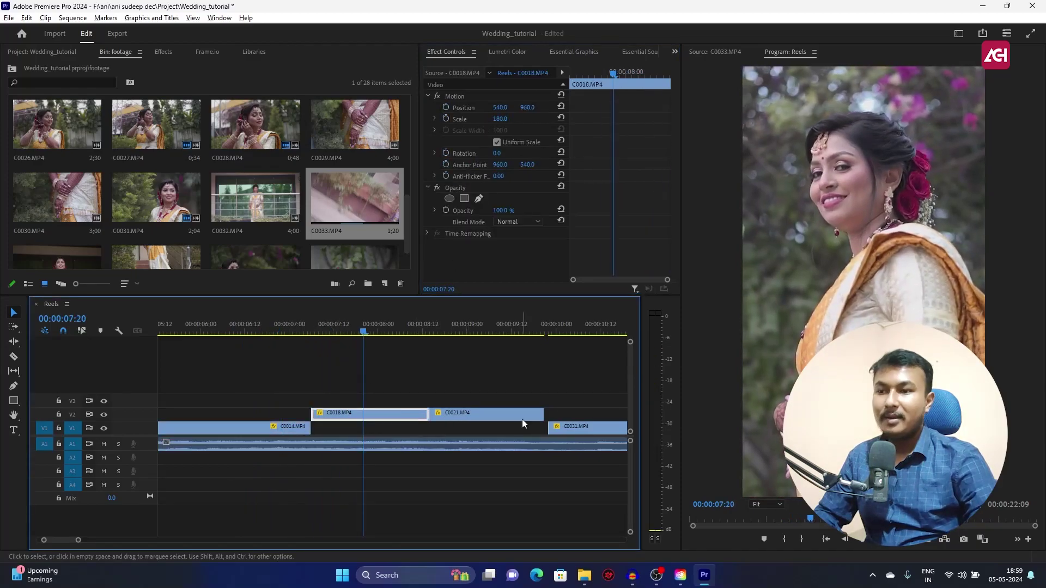
pyautogui.press('space')
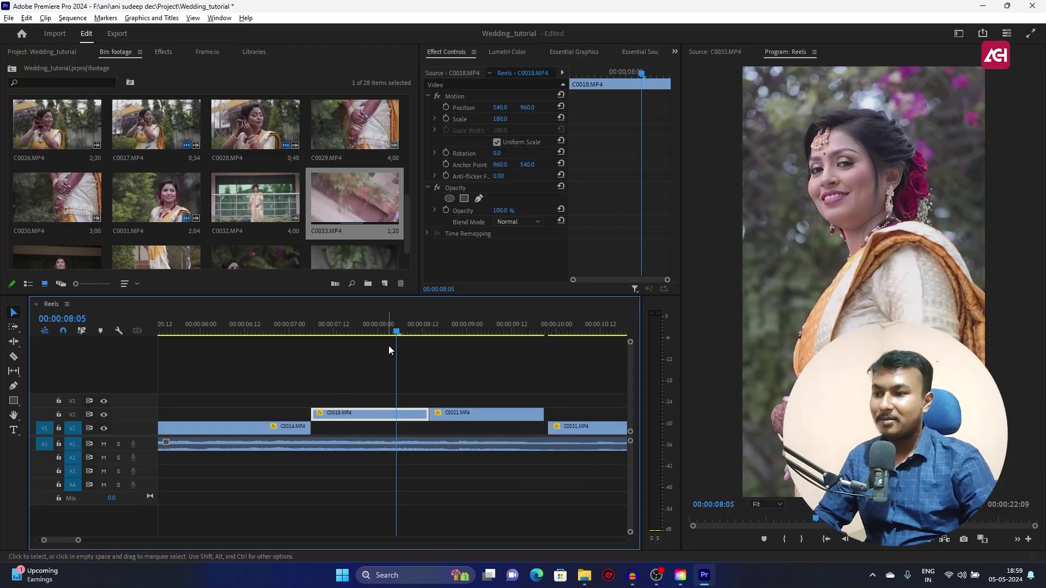
pyautogui.click(515, 414)
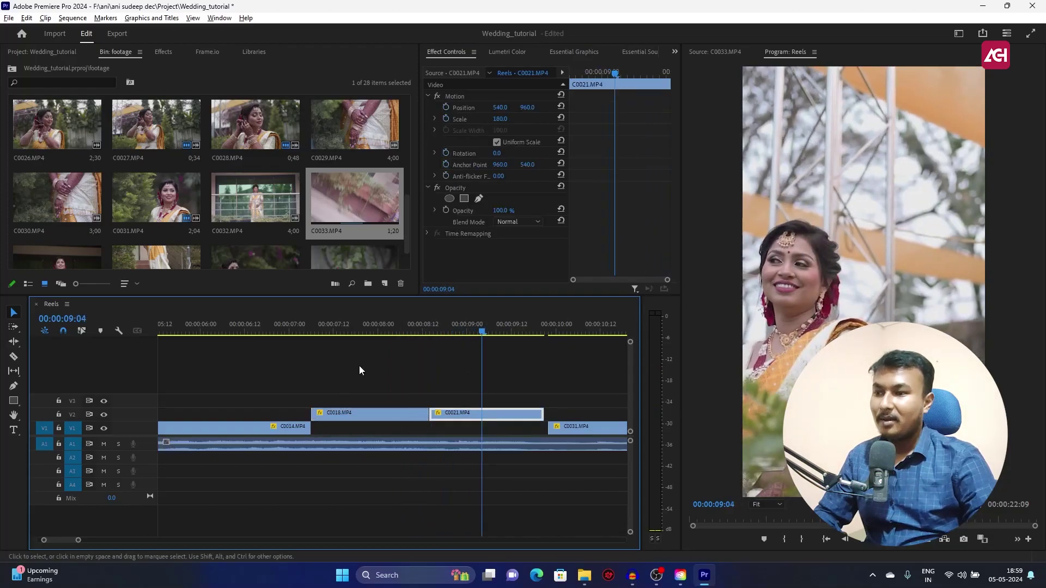
pyautogui.moveTo(497, 108); pyautogui.dragTo(668, 109)
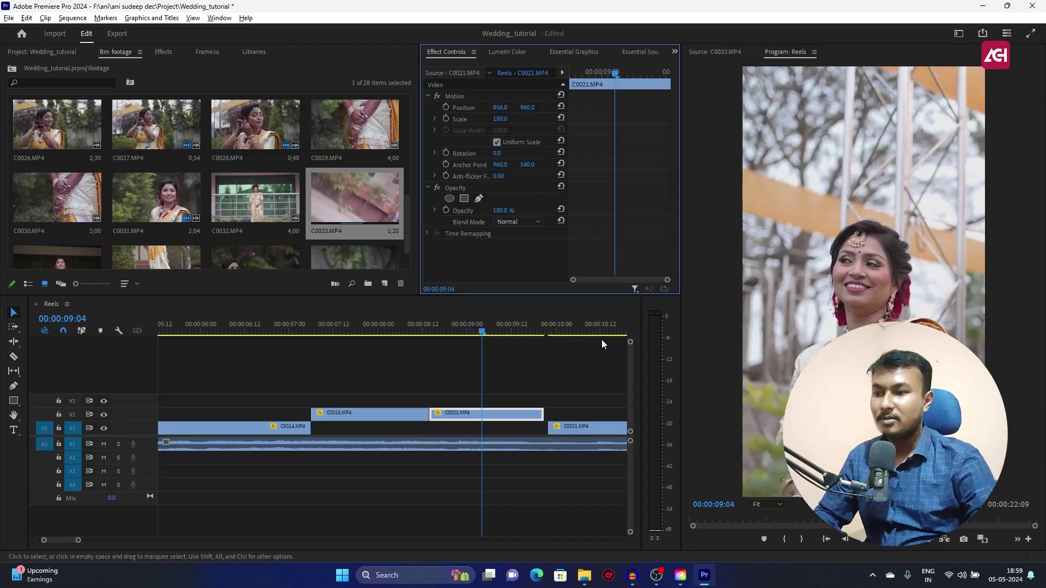
# Extend the end of C0021.MP4 to meet C0031.MP4, and set the C0031.MP4 clip's horizontal position to 22.
pyautogui.click(375, 333)
pyautogui.moveTo(380, 341); pyautogui.dragTo(548, 418)
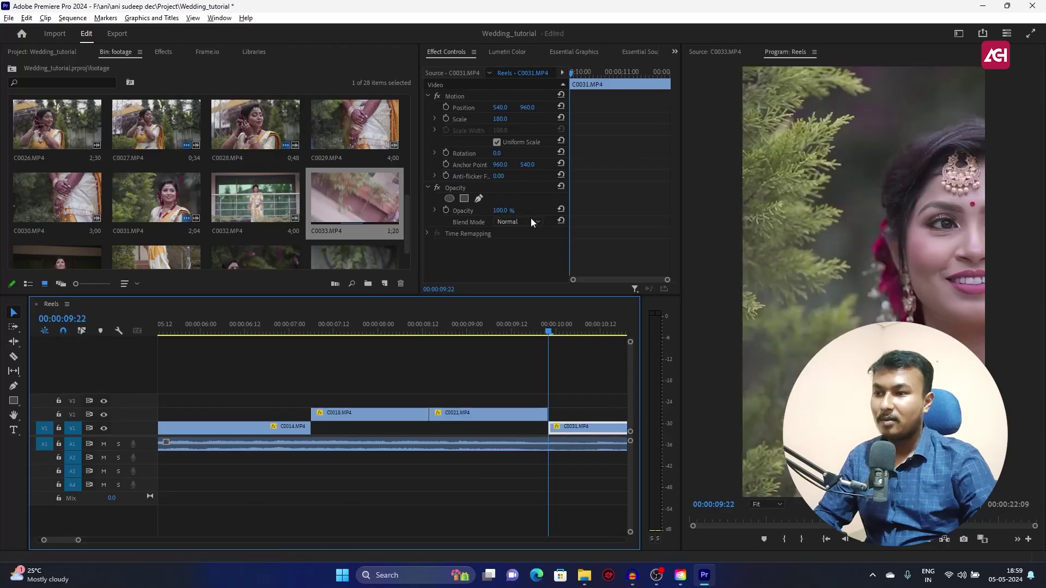
pyautogui.moveTo(502, 108); pyautogui.dragTo(220, 108)
pyautogui.press('space')
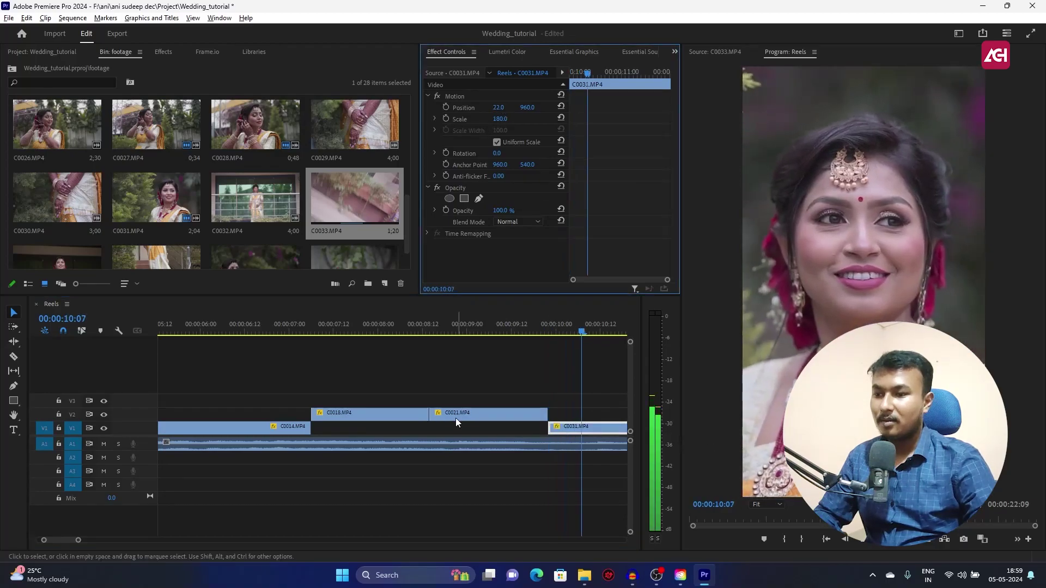
pyautogui.press('space')
# Shift all clips that follow C0033.MP4 later in the sequence, and move C0033.MP4 from track V3 down to V1.
pyautogui.click(547, 364)
pyautogui.press('\\')
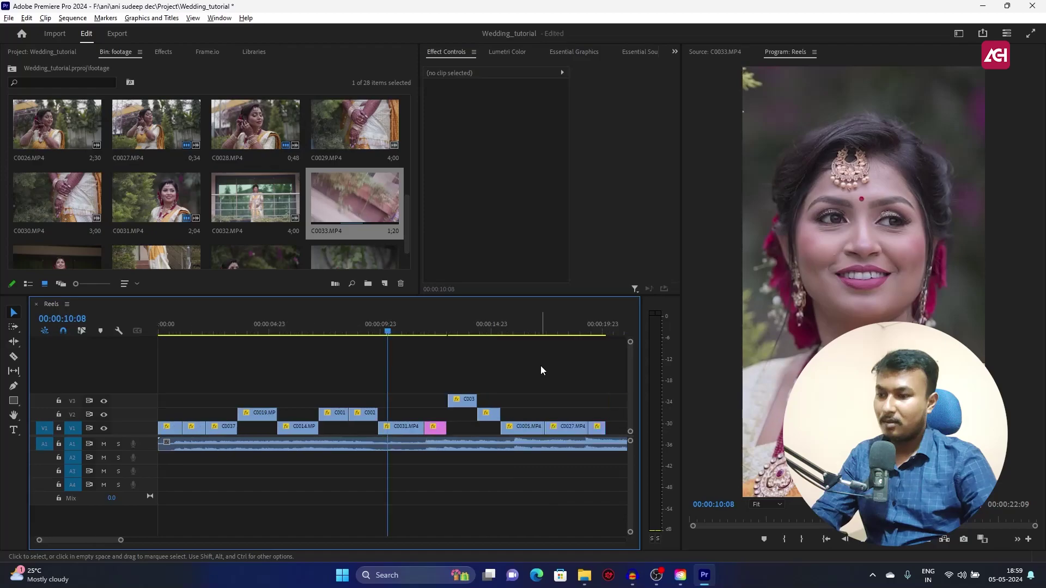
pyautogui.click(417, 331)
pyautogui.press('space')
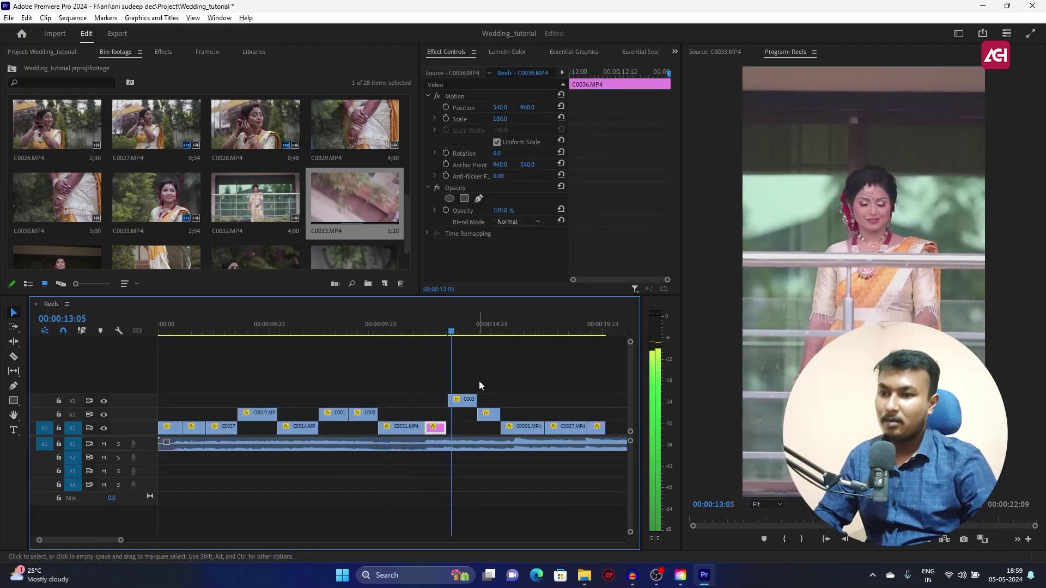
pyautogui.scroll(-5, 536, 379)
pyautogui.moveTo(558, 404); pyautogui.dragTo(476, 429)
pyautogui.click(460, 401)
pyautogui.moveTo(388, 402); pyautogui.dragTo(385, 431)
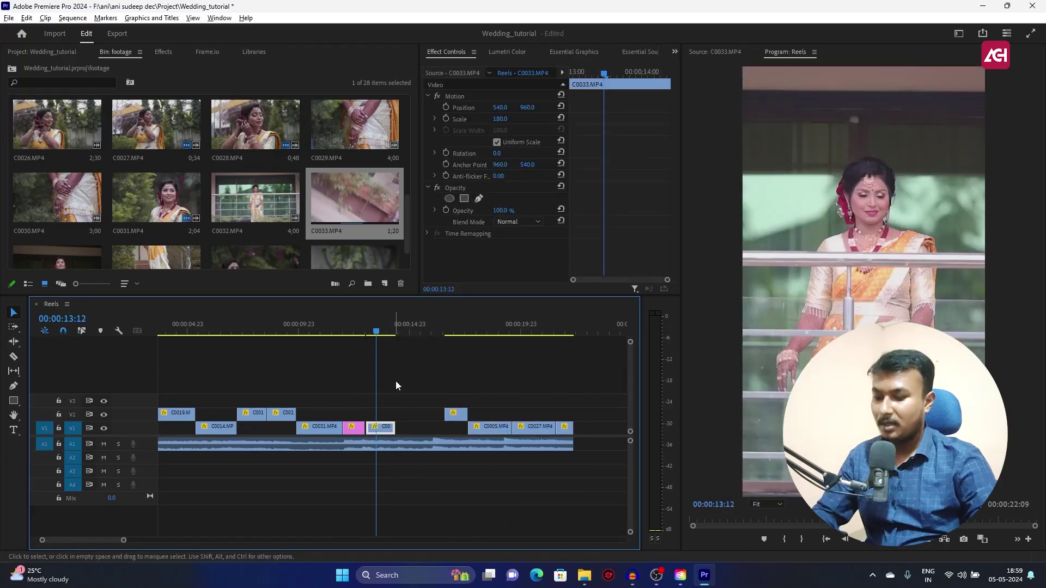
# Close the small gap between C0036.MP4 and C0033.MP4 on track V1.
pyautogui.press('=')
pyautogui.press('=')
pyautogui.moveTo(377, 436); pyautogui.dragTo(377, 435)
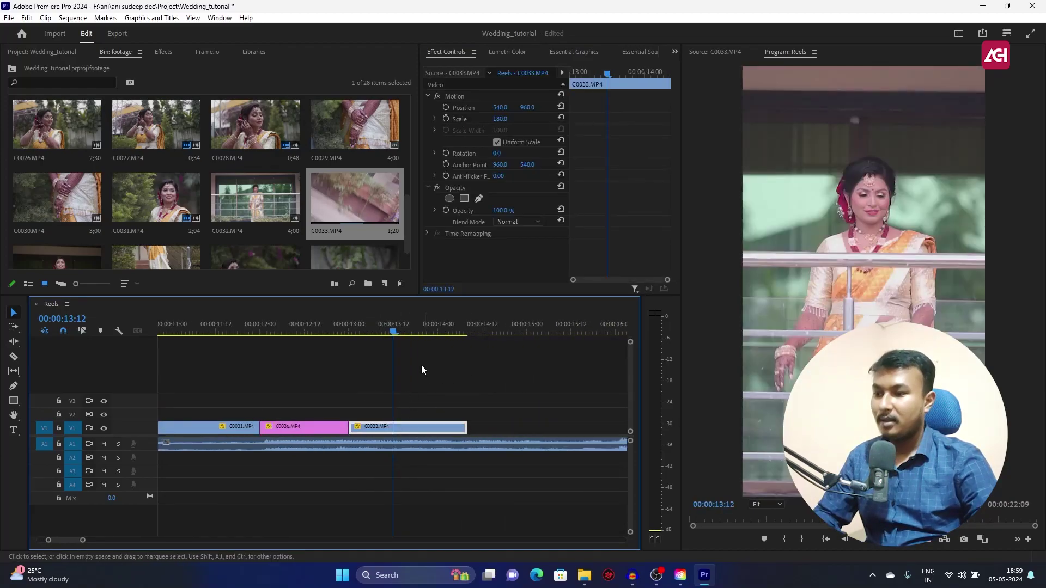
# Split the C0033.MP4 clip at 00:00:13:17 and select the part after the cut.
pyautogui.moveTo(400, 332)
pyautogui.mouseDown()
pyautogui.moveTo(415, 327)
pyautogui.moveTo(384, 332)
pyautogui.moveTo(413, 331)
pyautogui.mouseUp()
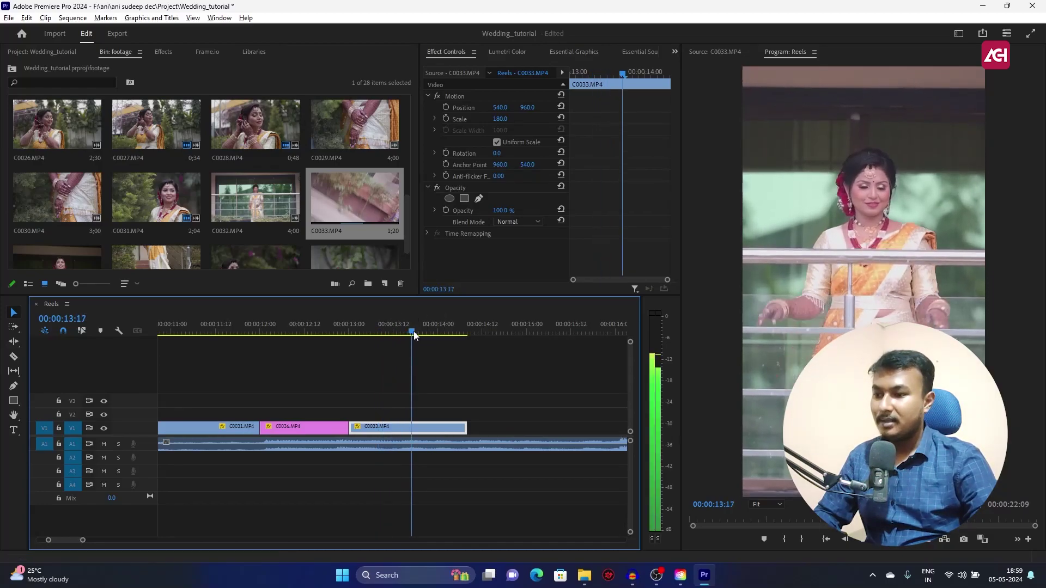
pyautogui.hotkey('ctrl', 'k')
pyautogui.click(429, 427)
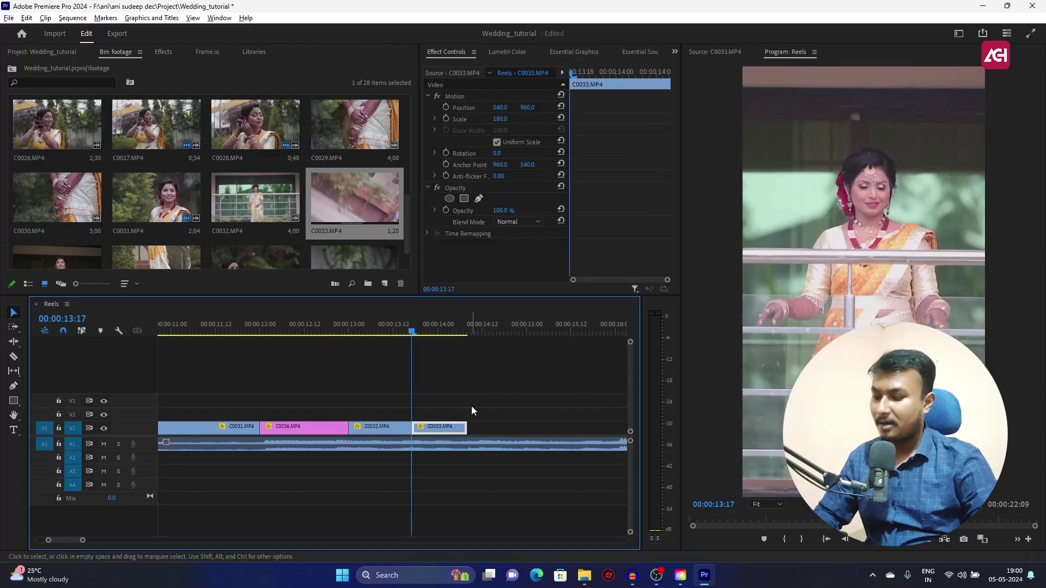
# Try slowing the second part of C0033.MP4 to 40% speed, and undo the change.
pyautogui.hotkey('ctrl', 'r')
pyautogui.write('40')
pyautogui.press('Return')
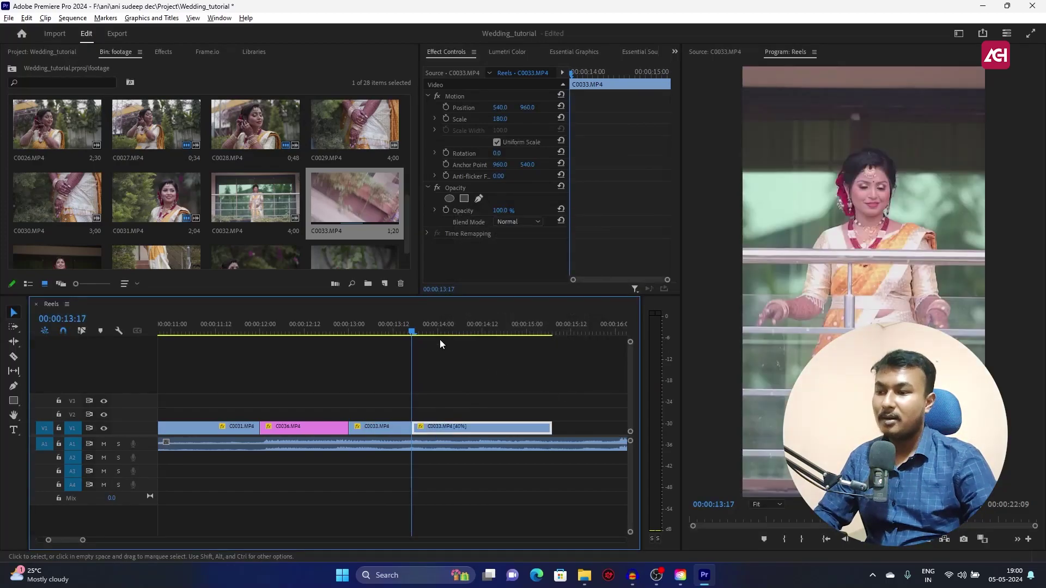
pyautogui.hotkey('ctrl', 'z')
# Set the speed of the second part of C0033.MP4 to 40%.
pyautogui.hotkey('ctrl', 'r')
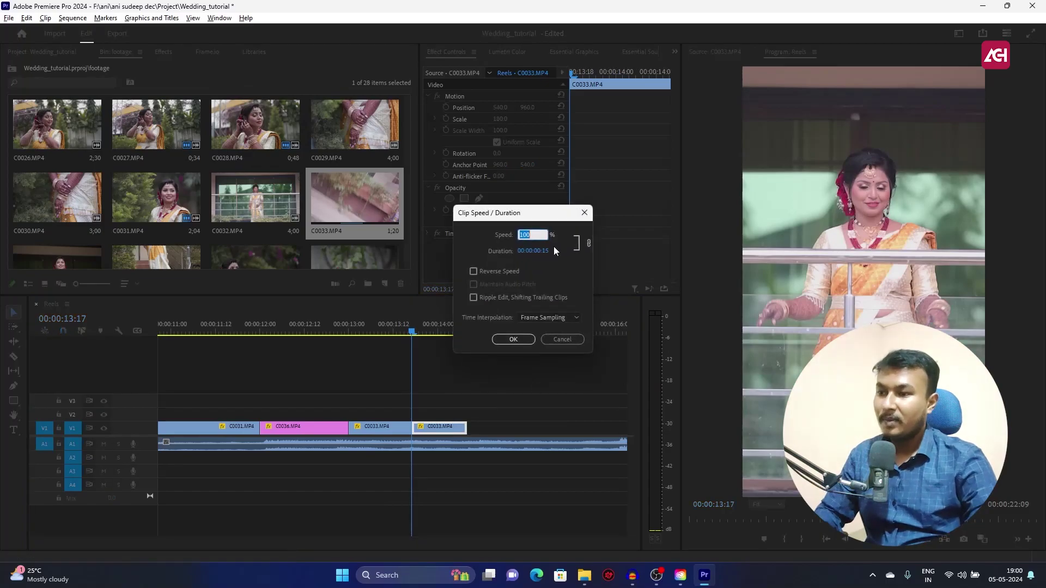
pyautogui.write('40')
pyautogui.press('Return')
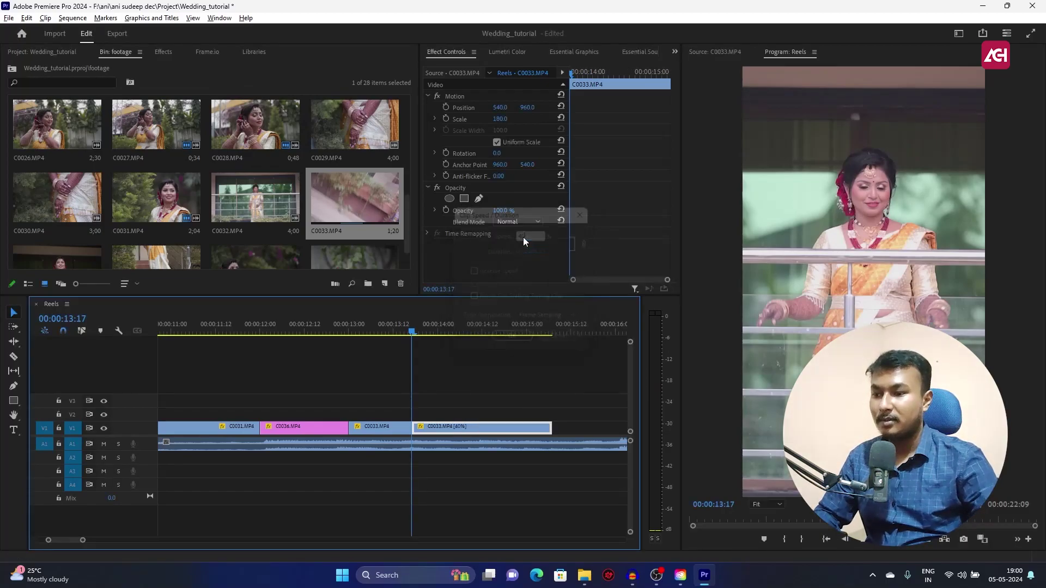
# Lock audio track A1 and remove the gap after the slowed C0033.MP4 part so C0005.MP4 follows at 00:00:15:07.
pyautogui.click(543, 324)
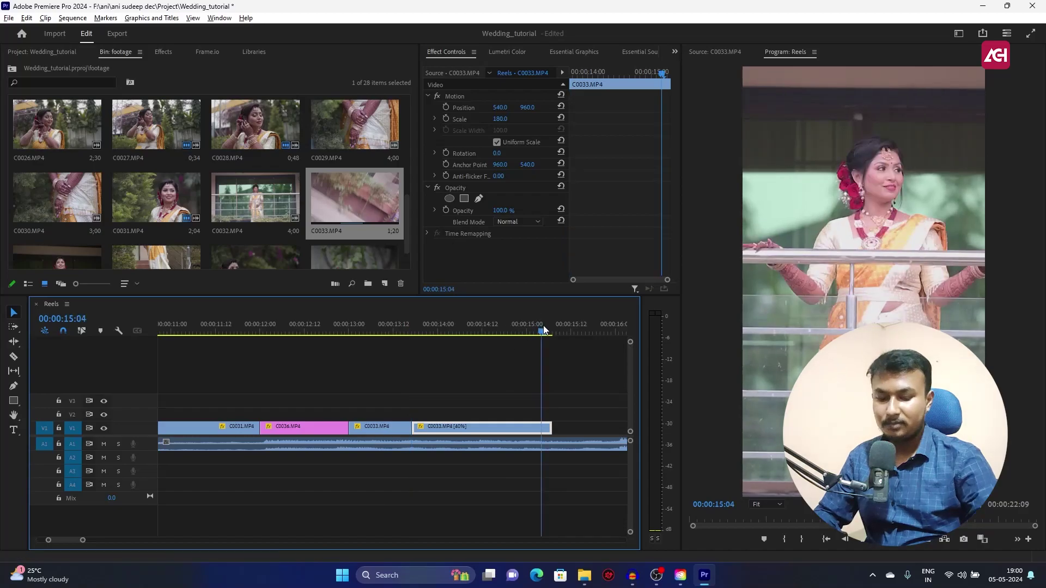
pyautogui.press('Down')
pyautogui.click(59, 444)
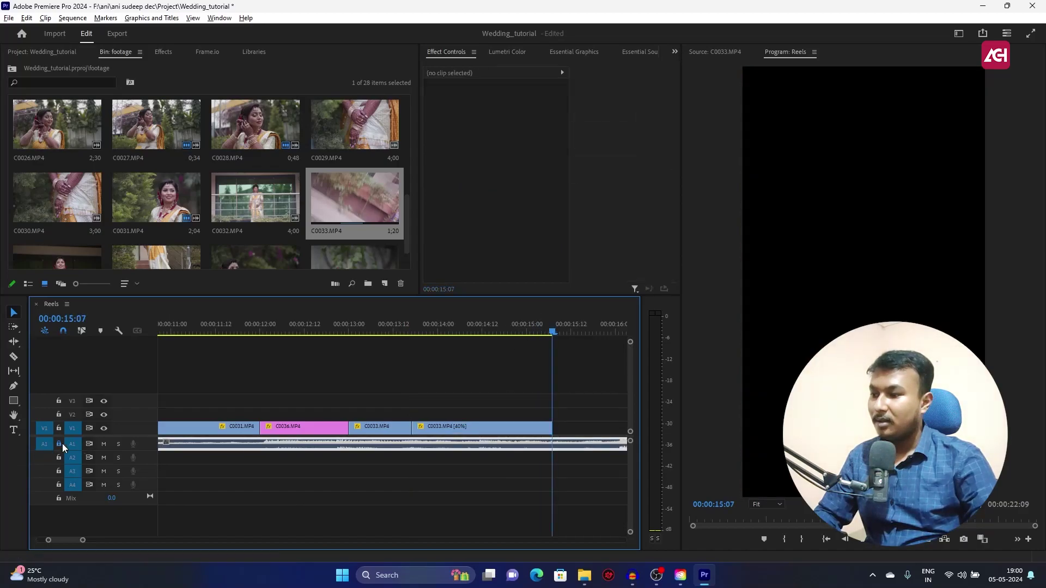
pyautogui.press('w')
pyautogui.press('space')
pyautogui.press('space')
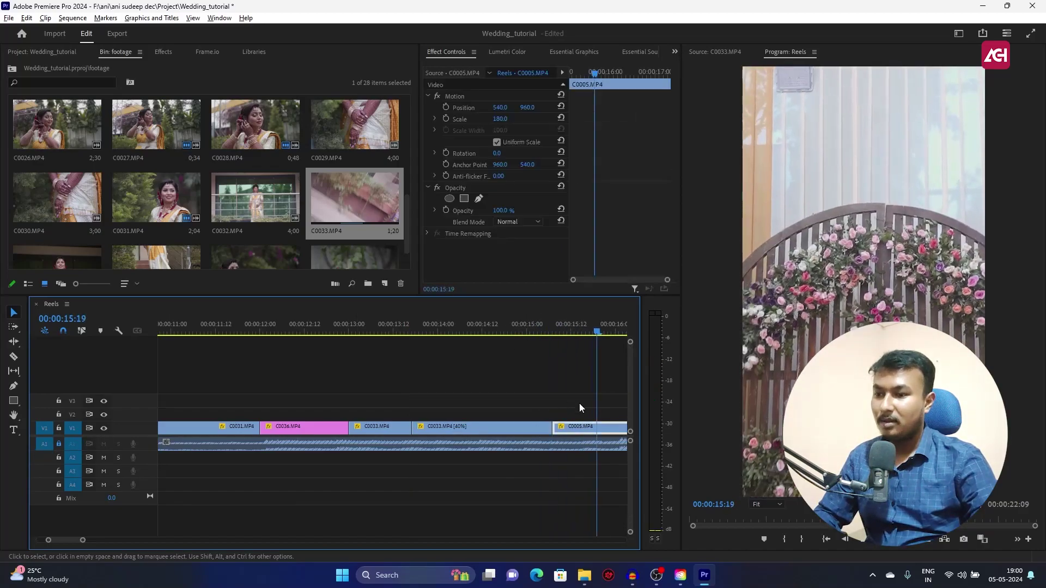
pyautogui.scroll(-2, 568, 423)
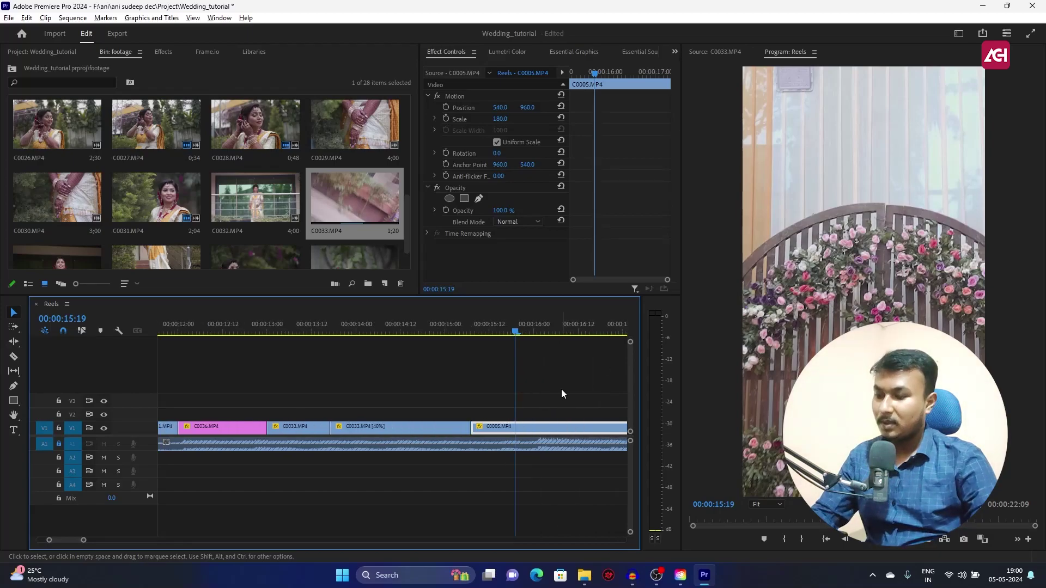
# Slow the C0005.MP4 clip to 60% speed and shift its horizontal position to 1044.
pyautogui.hotkey('ctrl', 'r')
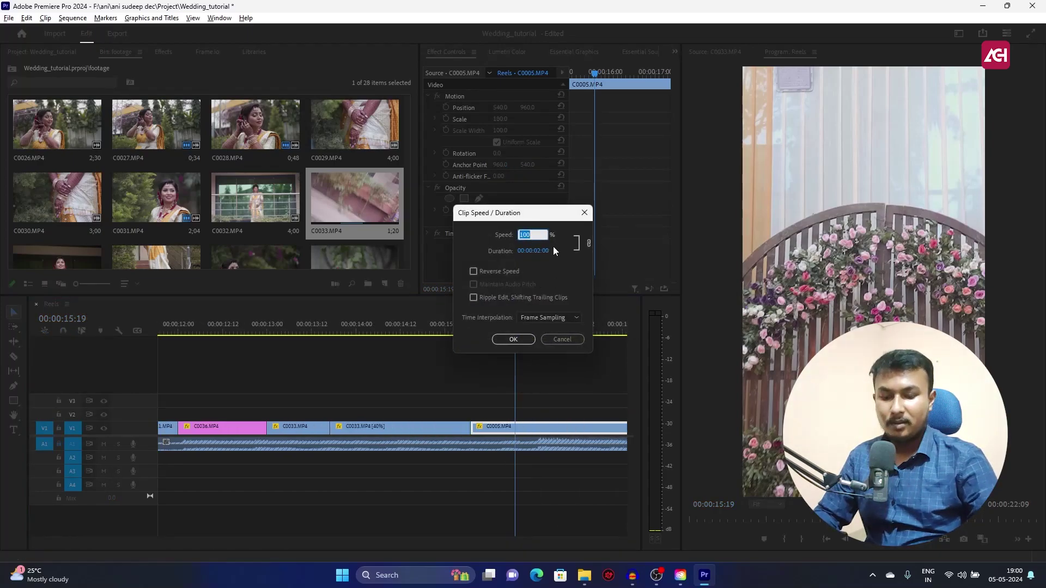
pyautogui.write('60')
pyautogui.press('Return')
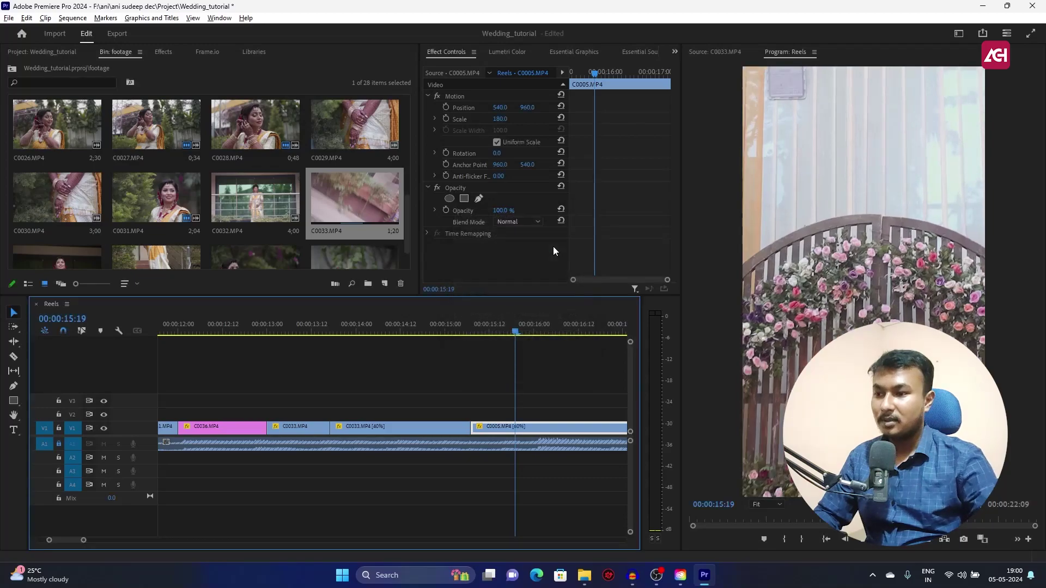
pyautogui.press('space')
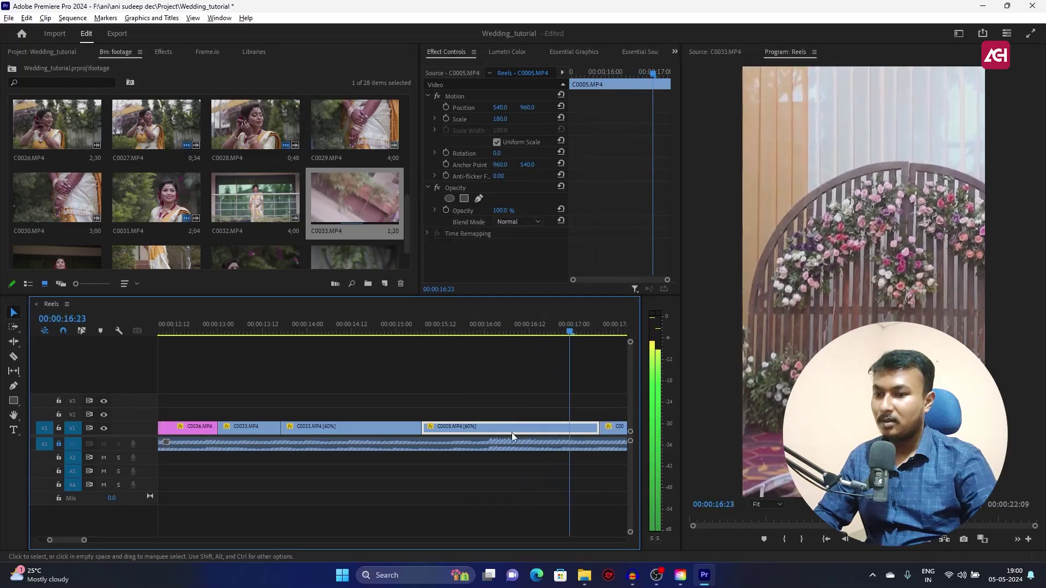
pyautogui.moveTo(579, 325); pyautogui.dragTo(515, 330)
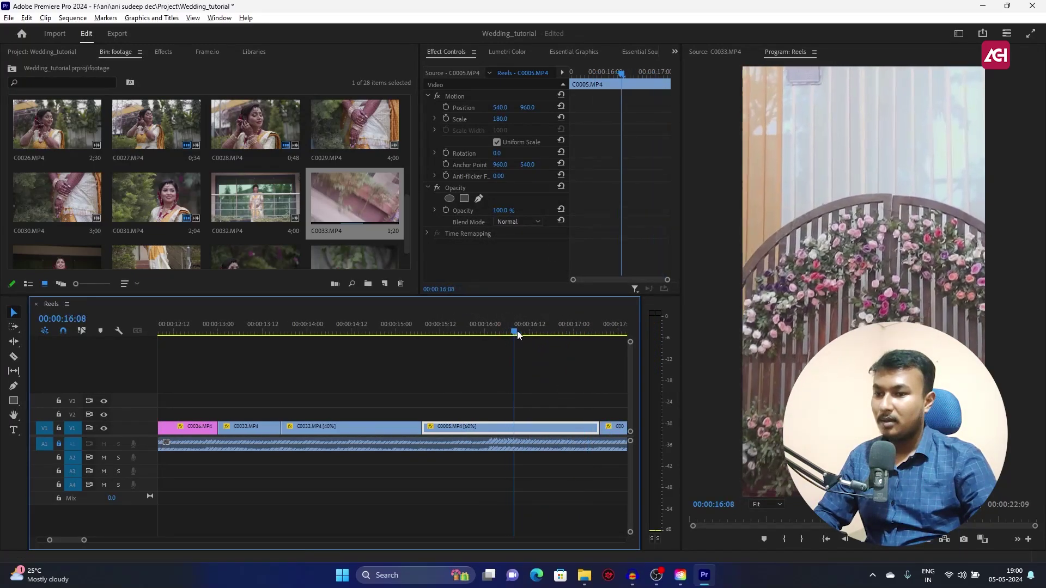
pyautogui.moveTo(495, 107); pyautogui.dragTo(540, 108)
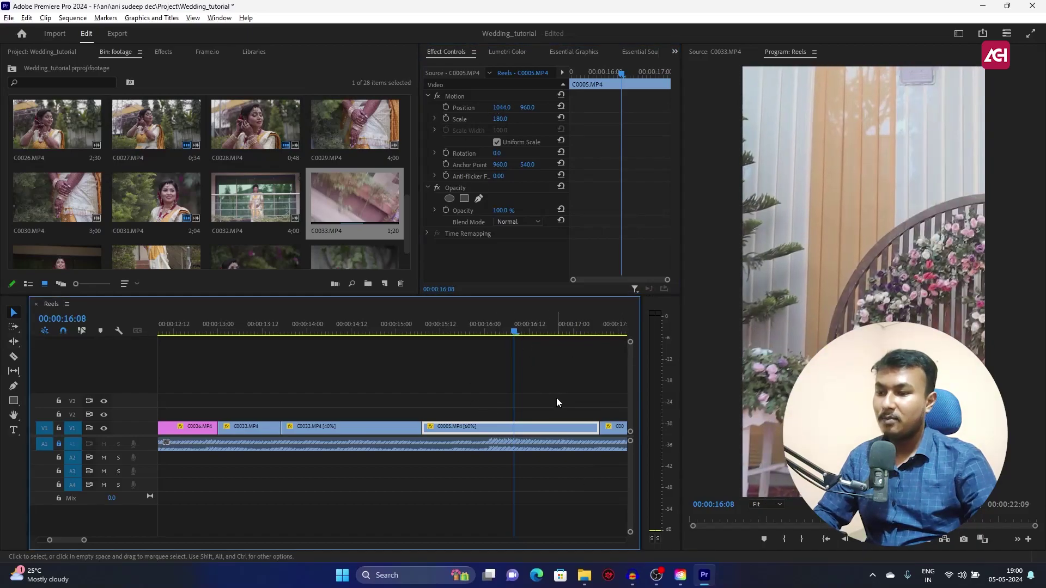
# Delete C0005.MP4 from track V1 and close the gap so C0027.MP4 follows the slowed C0033.MP4 part at 00:00:15:07.
pyautogui.click(545, 429)
pyautogui.press('Delete')
pyautogui.press('Up')
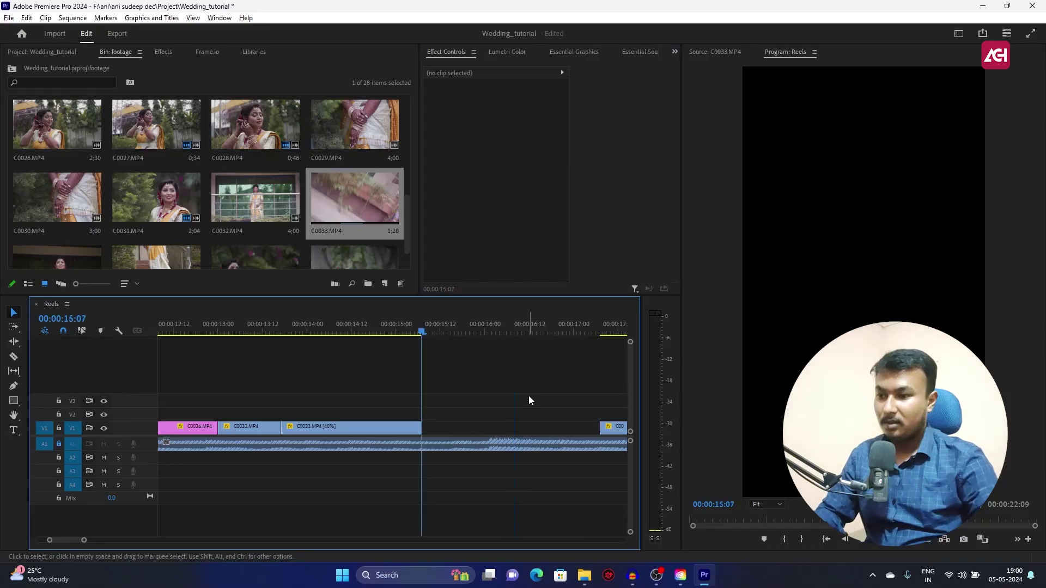
pyautogui.press('w')
pyautogui.press('space')
pyautogui.press('space')
# Reframe the C0027.MP4 clip by setting its horizontal position to 1011.
pyautogui.click(546, 427)
pyautogui.moveTo(498, 108); pyautogui.dragTo(499, 108)
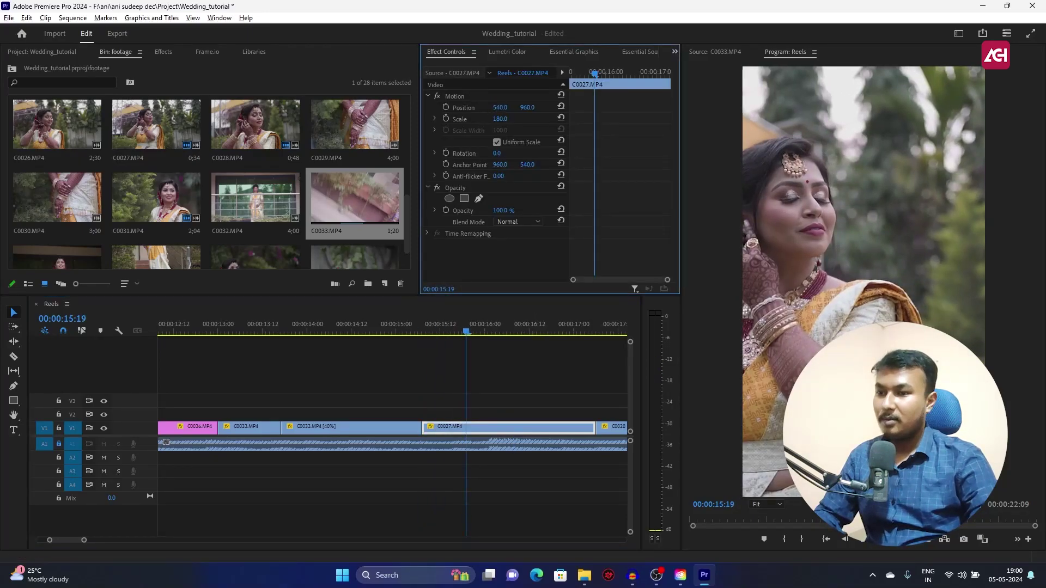
pyautogui.press('space')
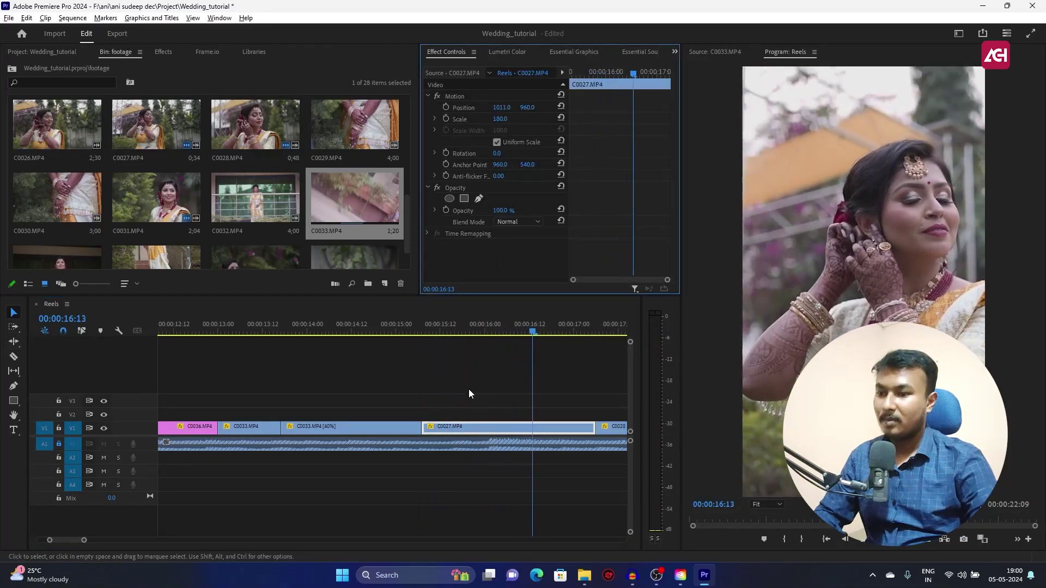
# Set the speed of the C0027.MP4 clip to 50%.
pyautogui.click(504, 334)
pyautogui.hotkey('ctrl', 'r')
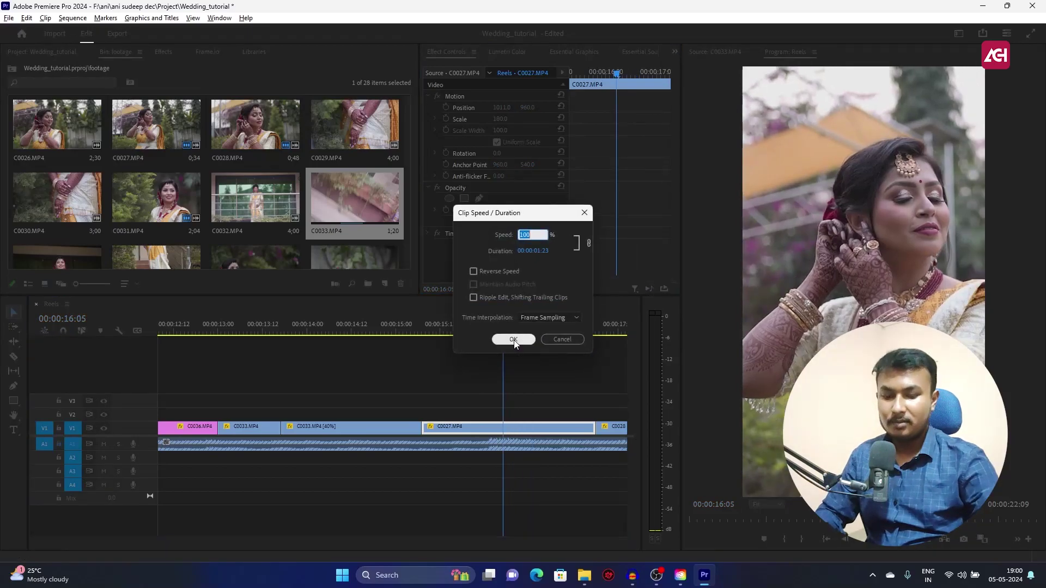
pyautogui.write('50')
pyautogui.click(514, 339)
pyautogui.press('space')
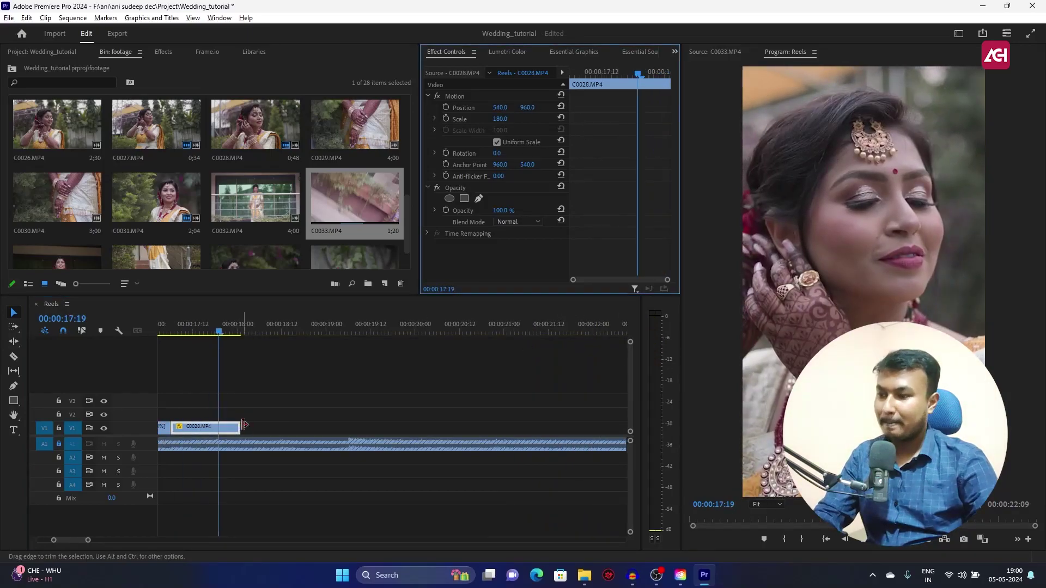
# Extend the end of the C0028.MP4 clip on V1 to about 00:00:19:23.
pyautogui.click(264, 406)
pyautogui.press('-')
pyautogui.press('-')
pyautogui.moveTo(352, 428); pyautogui.dragTo(395, 464)
pyautogui.press('space')
pyautogui.press('space')
# Set the speed of the C0028.MP4 clip to 50%.
pyautogui.click(367, 419)
pyautogui.click(368, 426)
pyautogui.hotkey('ctrl', 'r')
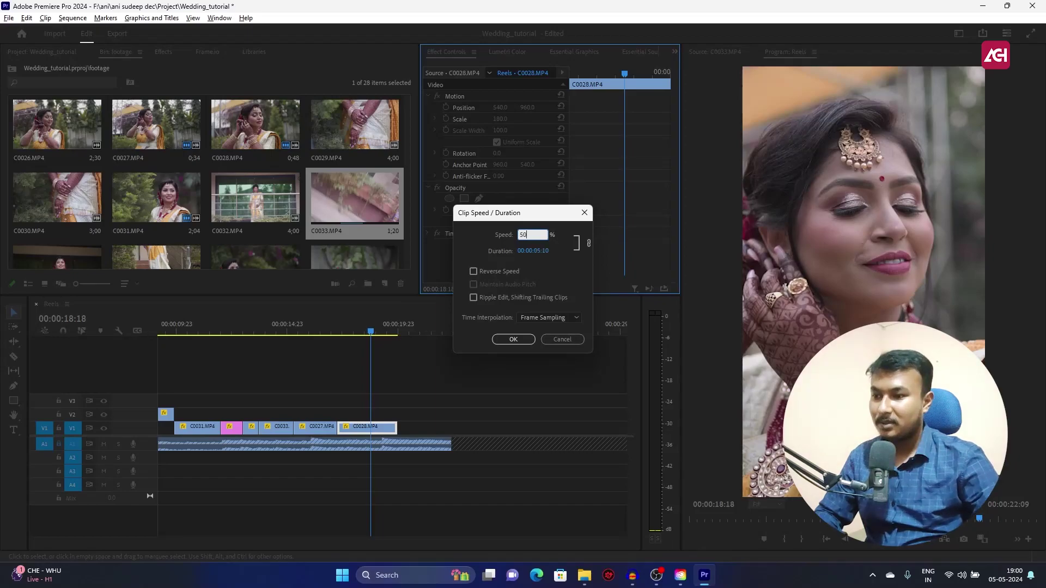
pyautogui.press('Return')
# Shift the C0028.MP4, C0027.MP4 and C0033.MP4 clips to a later time on V1, leaving room after C0036.MP4.
pyautogui.moveTo(338, 328); pyautogui.dragTo(216, 352)
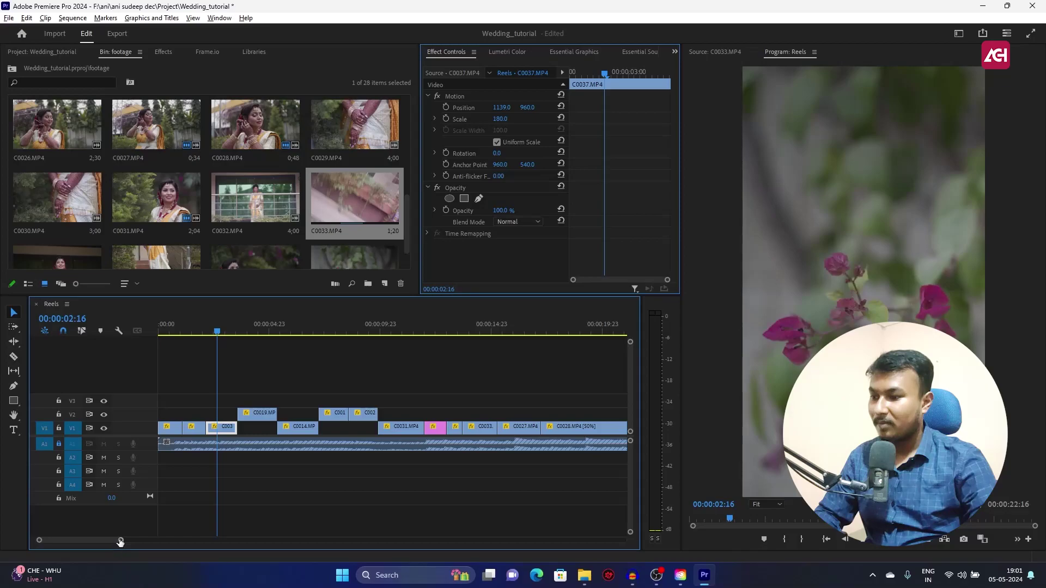
pyautogui.moveTo(120, 541); pyautogui.dragTo(163, 541)
pyautogui.click(386, 482)
pyautogui.click(403, 427)
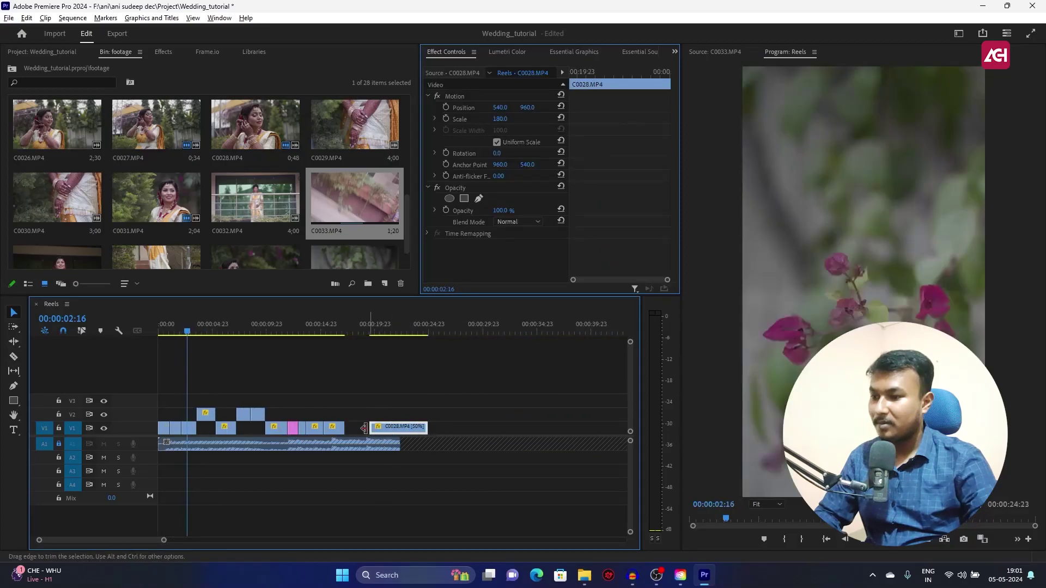
pyautogui.moveTo(331, 429)
pyautogui.mouseDown()
pyautogui.moveTo(356, 429)
pyautogui.moveTo(327, 431)
pyautogui.mouseUp()
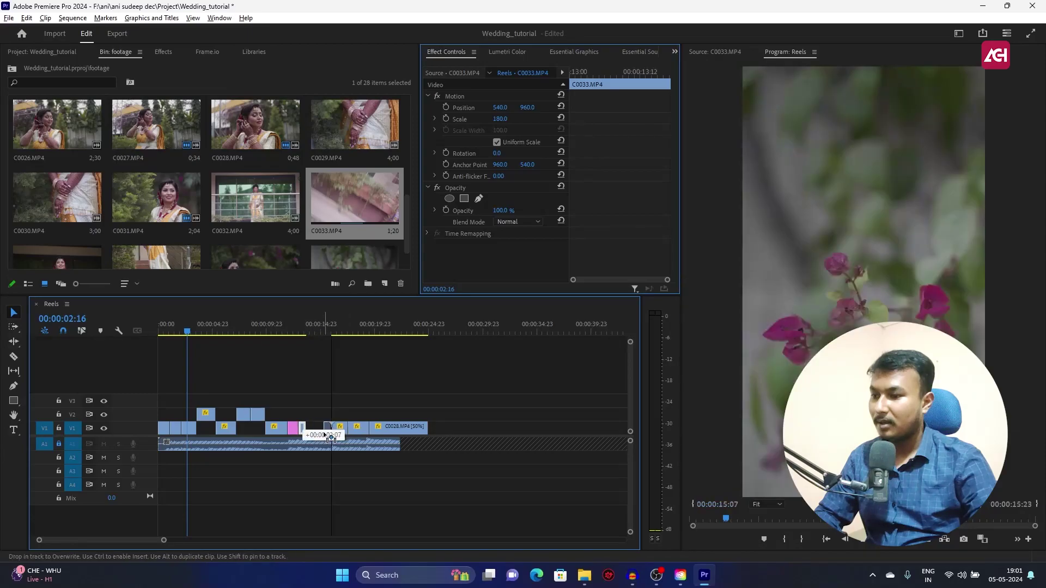
# Reframe the C0036.MP4 clip by setting its horizontal position to 1250.
pyautogui.click(296, 334)
pyautogui.moveTo(296, 334); pyautogui.dragTo(297, 334)
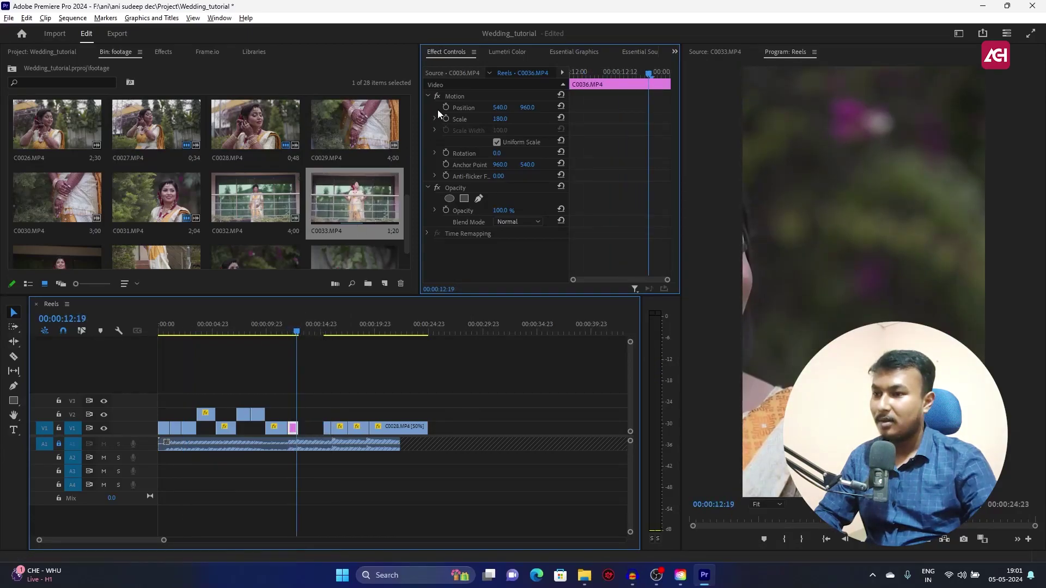
pyautogui.moveTo(498, 108)
pyautogui.mouseDown()
pyautogui.moveTo(510, 108)
pyautogui.moveTo(497, 109)
pyautogui.mouseUp()
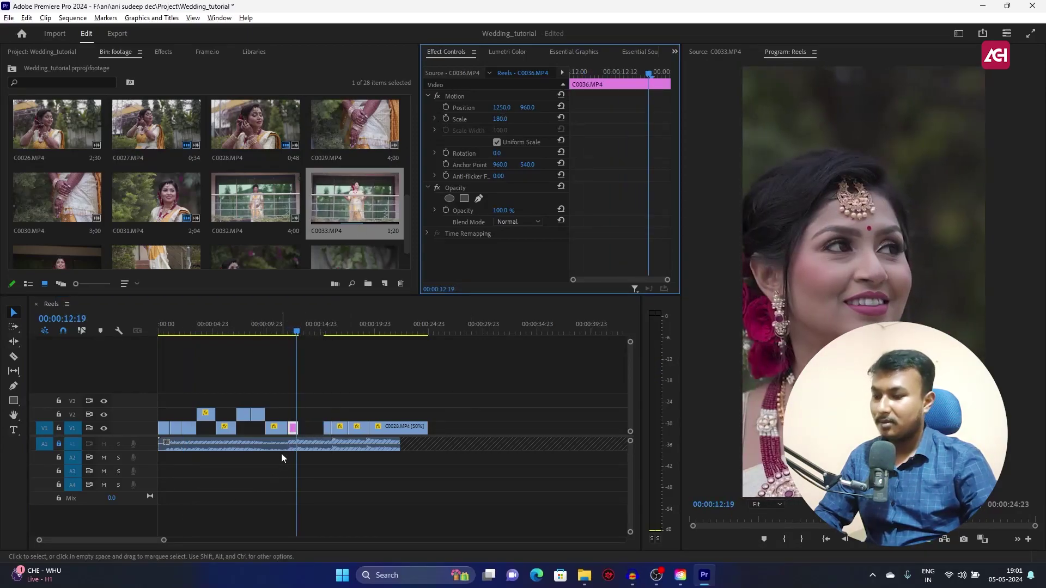
# Slow C0036.MP4 to 50% speed and fit it and C0031.MP4 directly against the following C0033.MP4 clip.
pyautogui.click(294, 429)
pyautogui.hotkey('ctrl', 'r')
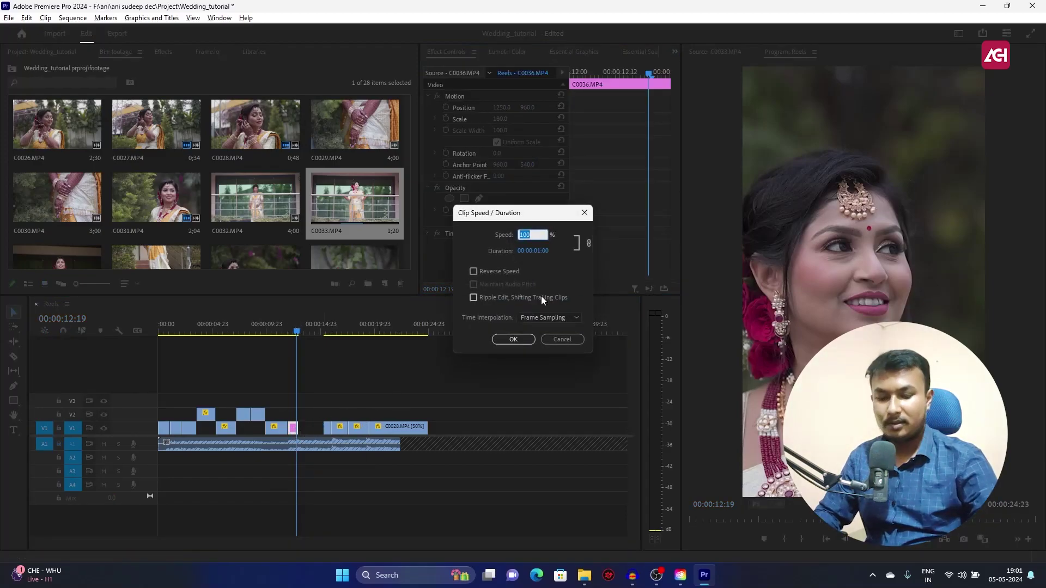
pyautogui.write('50')
pyautogui.press('Return')
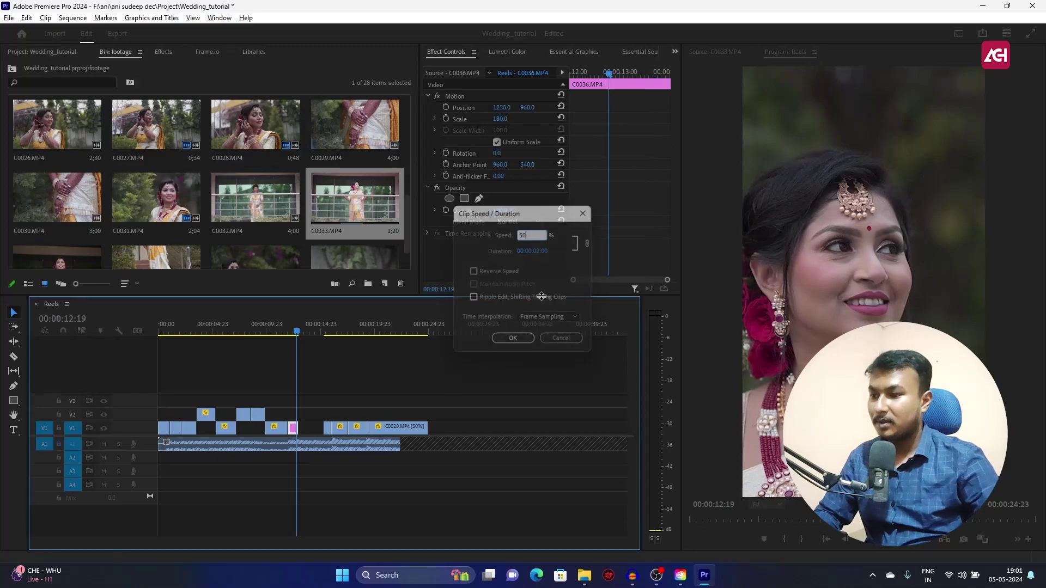
pyautogui.moveTo(304, 432)
pyautogui.mouseDown()
pyautogui.moveTo(319, 432)
pyautogui.moveTo(288, 428)
pyautogui.moveTo(302, 432)
pyautogui.mouseUp()
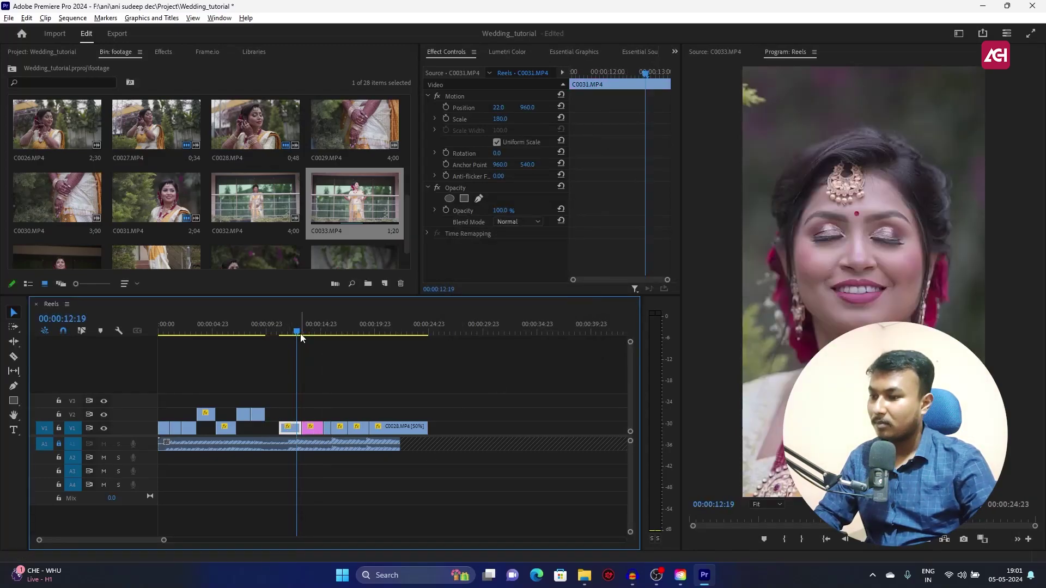
# Select the C0018.MP4 and C0021.MP4 clips on track V2 and move them down to V1.
pyautogui.click(262, 327)
pyautogui.moveTo(278, 390); pyautogui.dragTo(223, 421)
pyautogui.moveTo(298, 402); pyautogui.dragTo(214, 403)
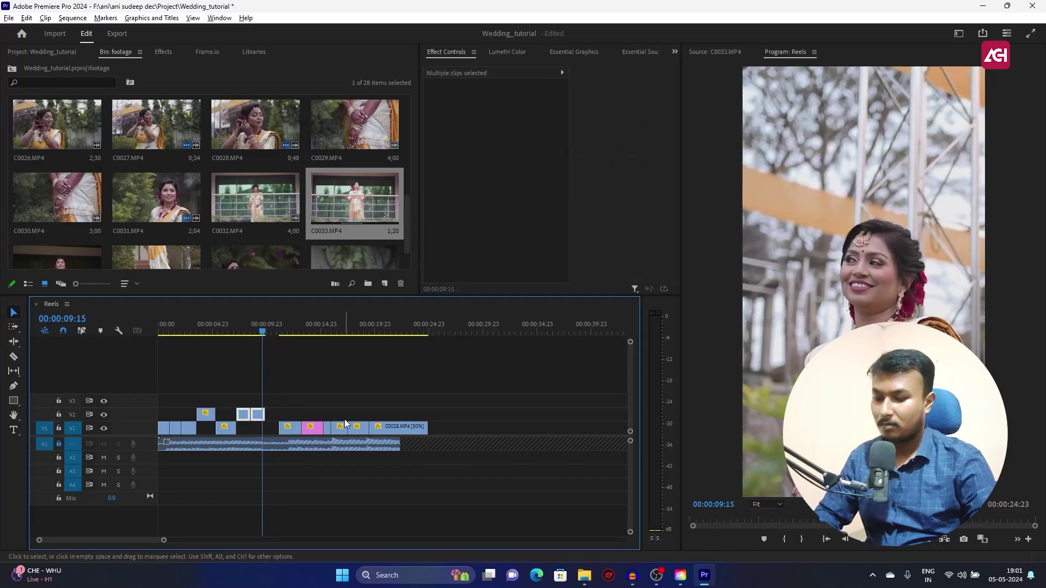
pyautogui.hotkey('alt', 'Down')
pyautogui.press('=')
pyautogui.press('=')
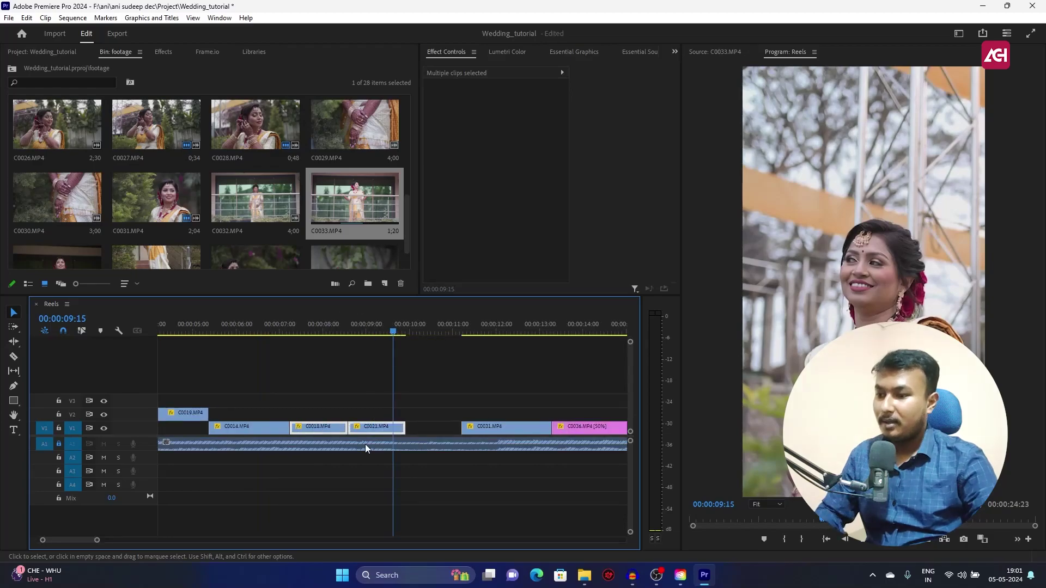
# Move C0018.MP4 and C0021.MP4 up to track V2 and back down to V1.
pyautogui.hotkey('alt', 'Up')
pyautogui.moveTo(441, 373); pyautogui.dragTo(253, 418)
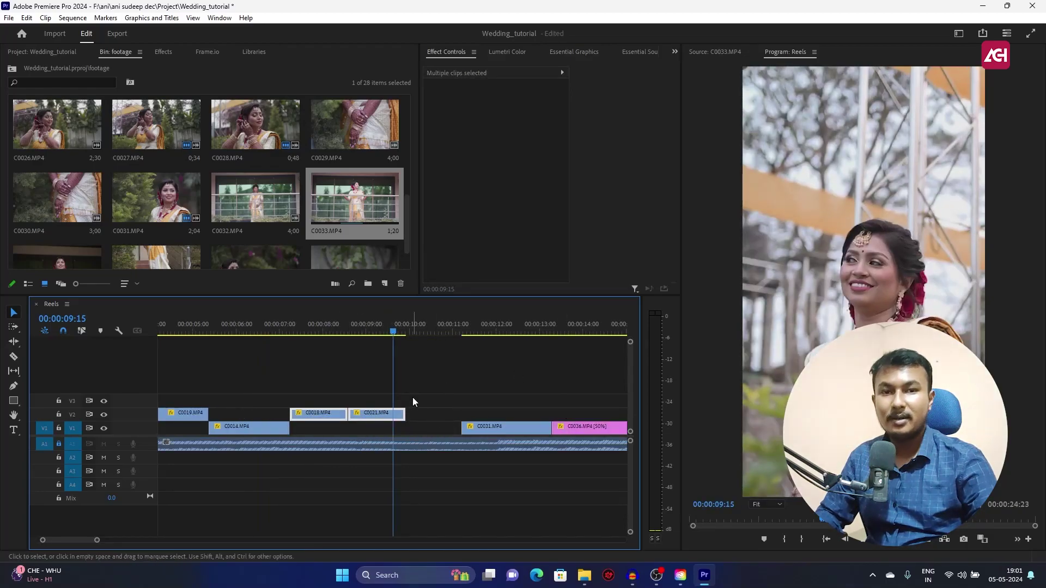
pyautogui.hotkey('alt', 'Down')
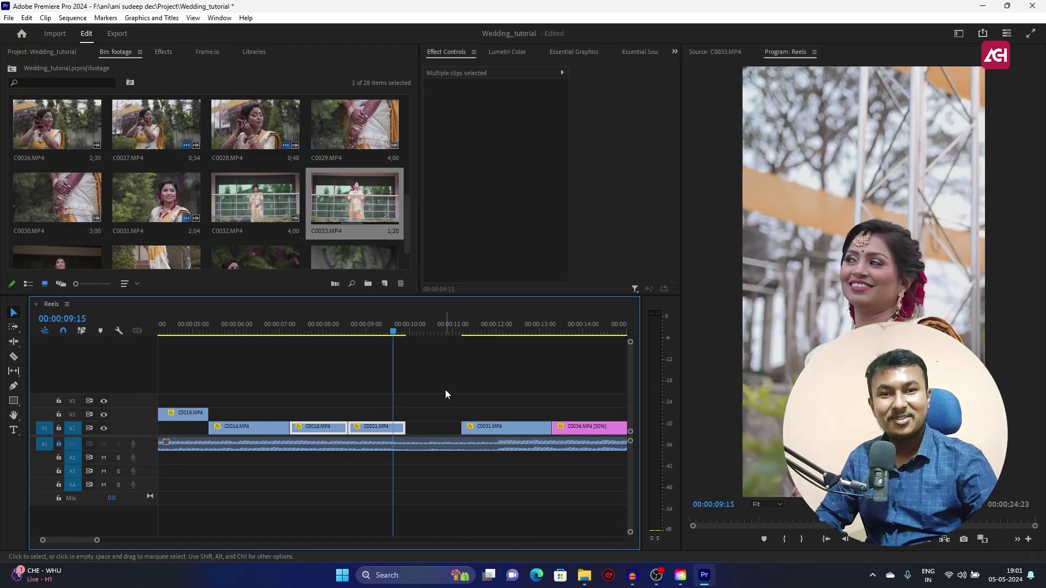
# Fill the gap before C0031.MP4 on V1 by lengthening the C0021.MP4 and C0018.MP4 clips.
pyautogui.moveTo(394, 431); pyautogui.dragTo(460, 428)
pyautogui.click(439, 423)
pyautogui.moveTo(321, 426); pyautogui.dragTo(291, 427)
# Reframe the C0014.MP4 clip by setting its horizontal position to -109.
pyautogui.moveTo(323, 332); pyautogui.dragTo(223, 387)
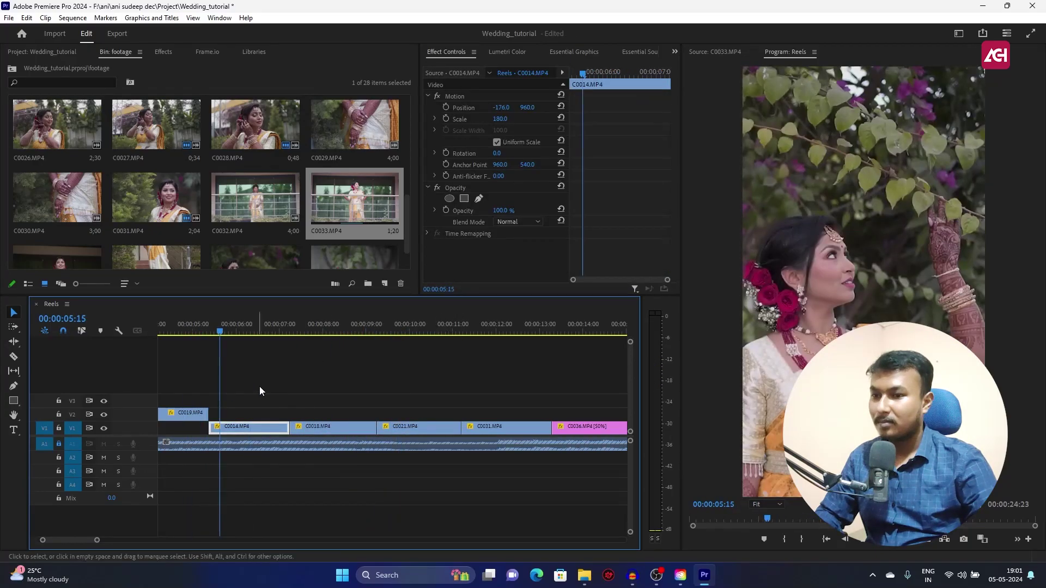
pyautogui.moveTo(501, 108); pyautogui.dragTo(538, 108)
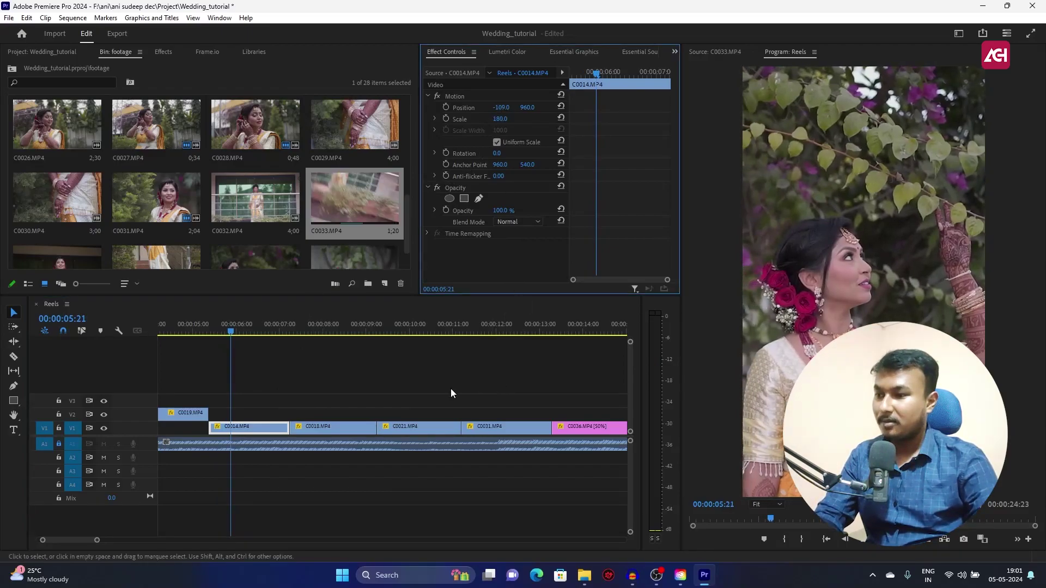
pyautogui.moveTo(229, 327); pyautogui.dragTo(140, 347)
# Trim the end of the last clip, C0028.MP4, to the end of the song at 00:00:22:12.
pyautogui.press('-')
pyautogui.press('-')
pyautogui.press('space')
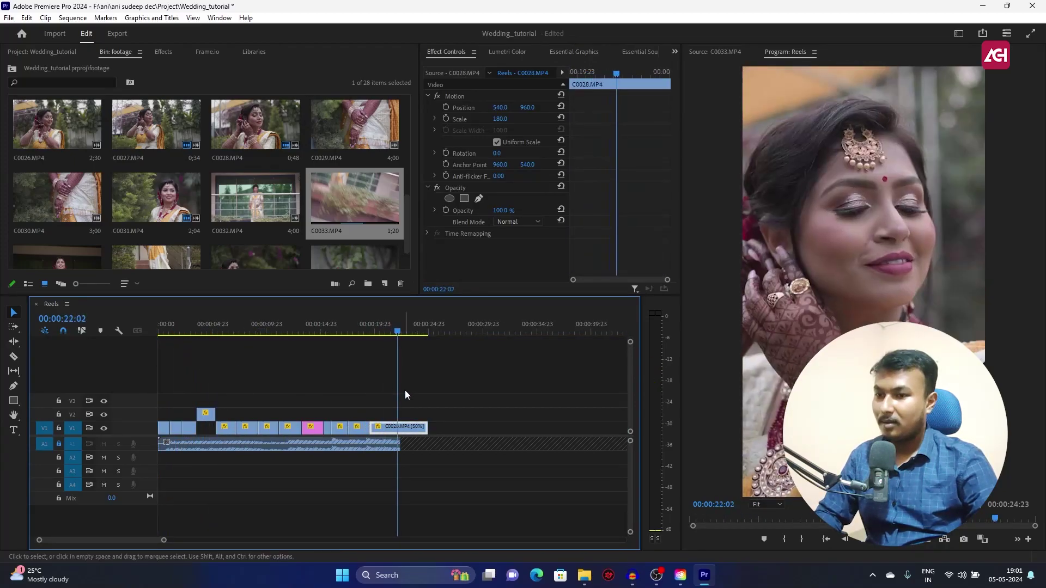
pyautogui.moveTo(431, 432); pyautogui.dragTo(401, 432)
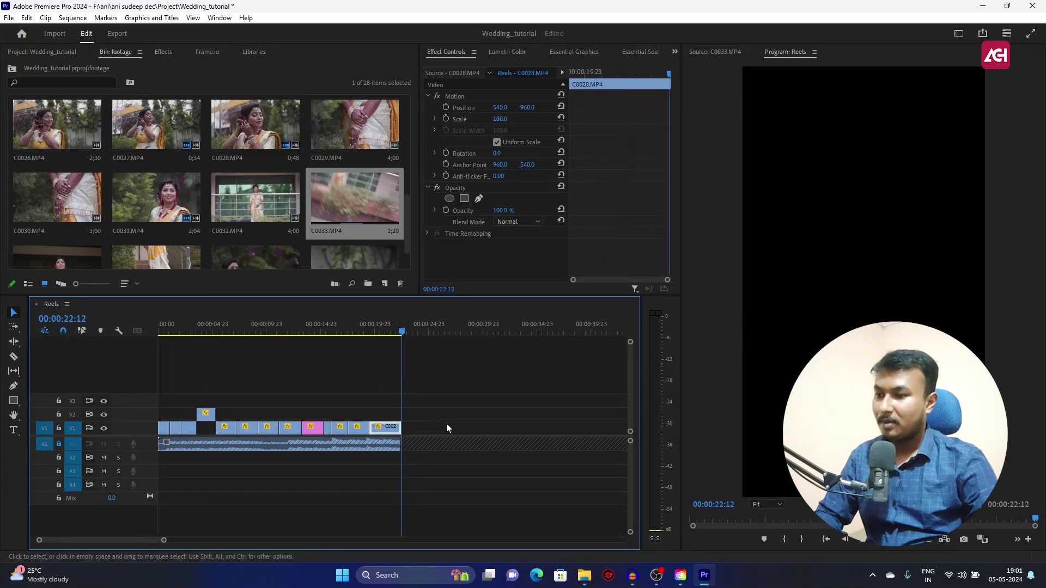
pyautogui.press('space')
pyautogui.press('space')
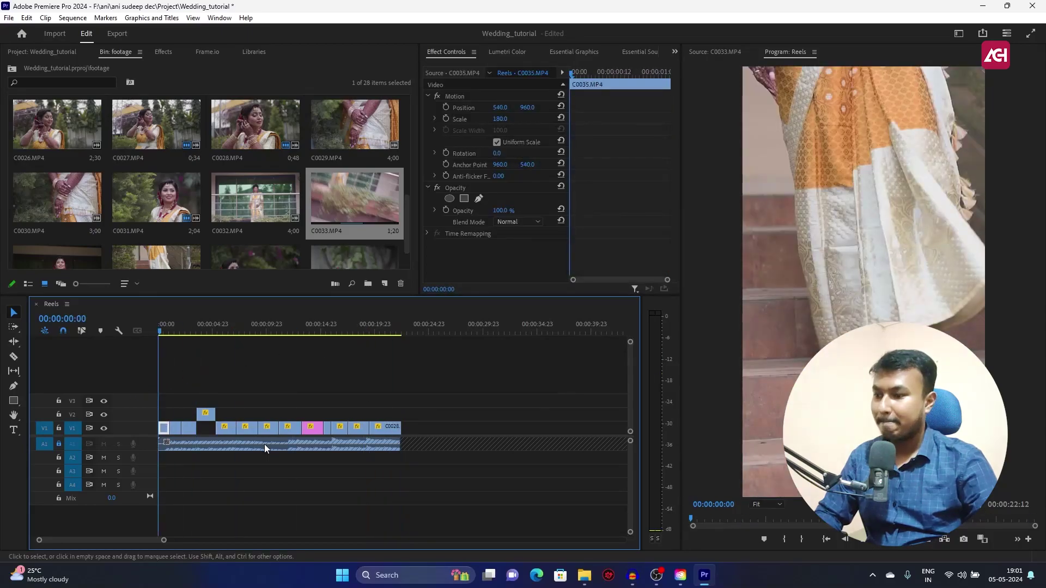
# Set the speed of the opening clip, C0035.MP4, to 40%.
pyautogui.press('=')
pyautogui.press('=')
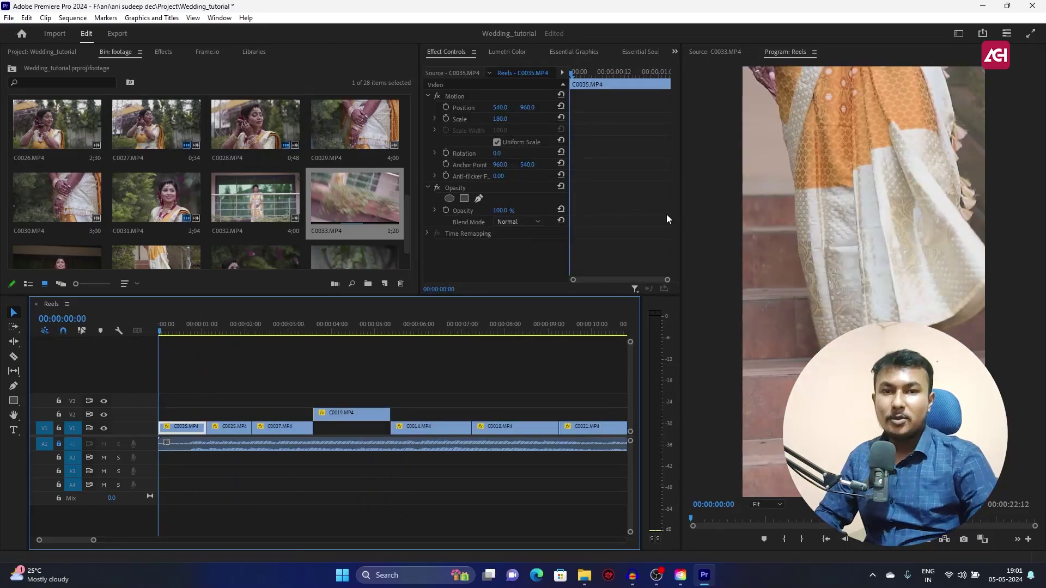
pyautogui.press('space')
pyautogui.press('space')
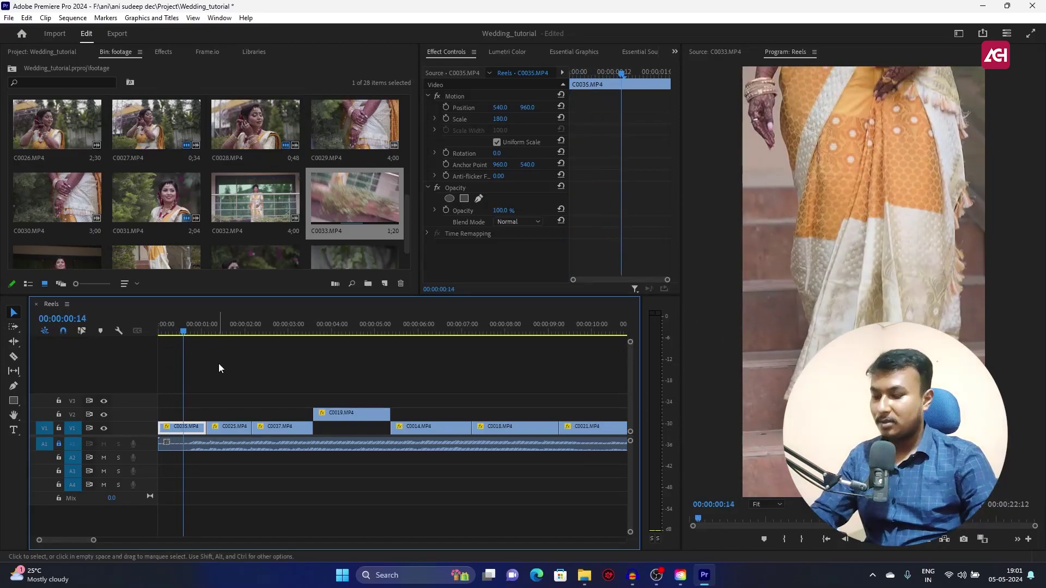
pyautogui.hotkey('ctrl', 'r')
pyautogui.write('40')
pyautogui.press('Return')
# Play the sequence from the start and slow down the C0025.MP4 clip.
pyautogui.press('Home')
pyautogui.press('space')
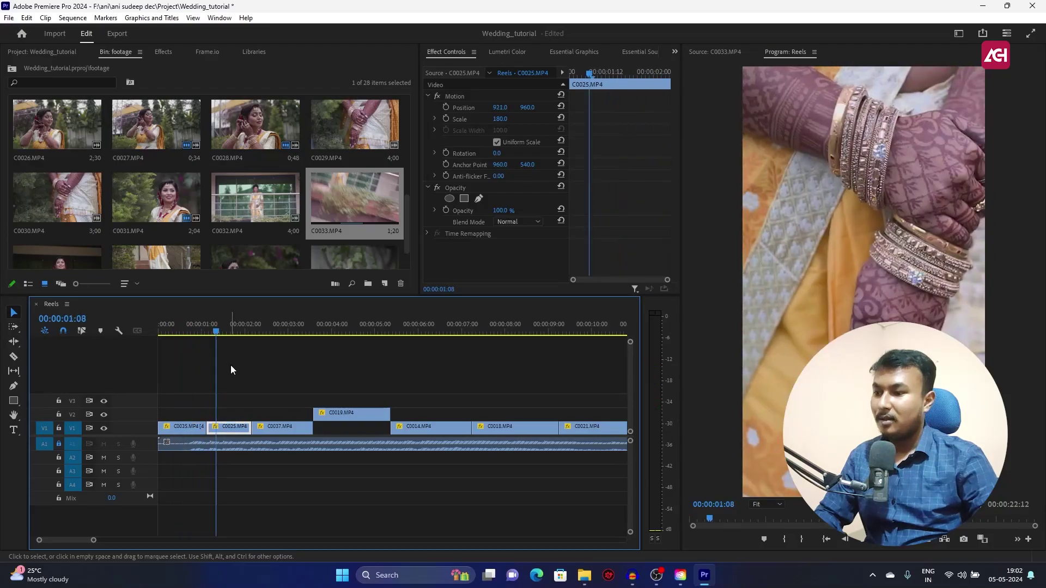
pyautogui.hotkey('ctrl', 'r')
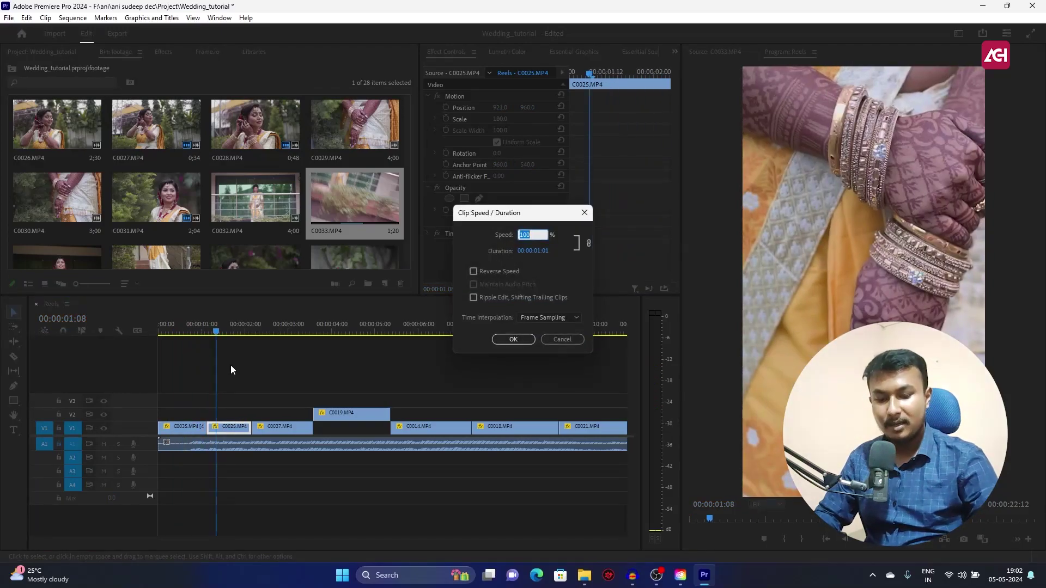
pyautogui.press('Return')
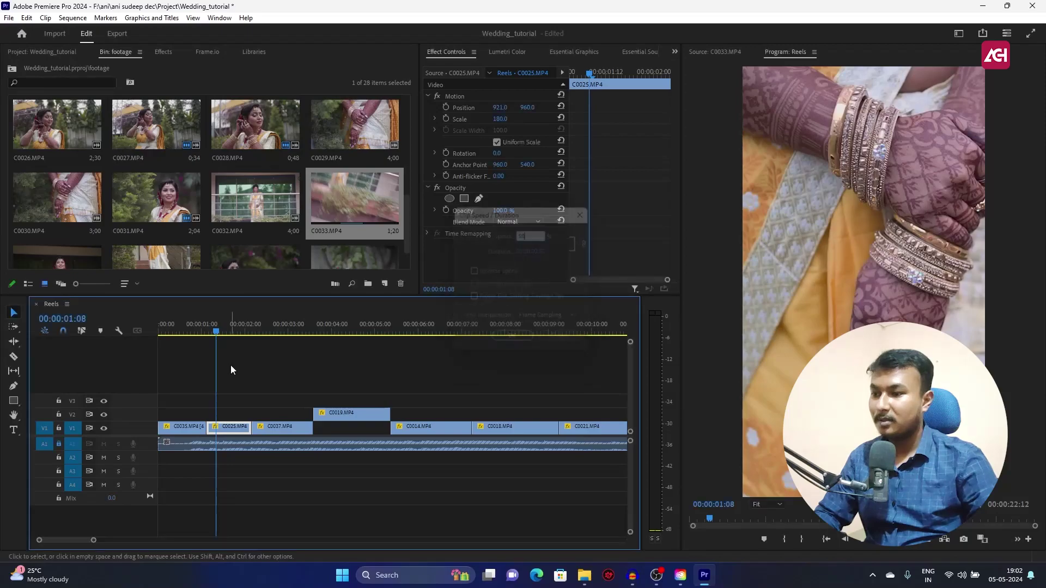
# Slow the C0019.MP4 clip on the second video track to 40% and trim its end back to the start of C0014.MP4.
pyautogui.press('space')
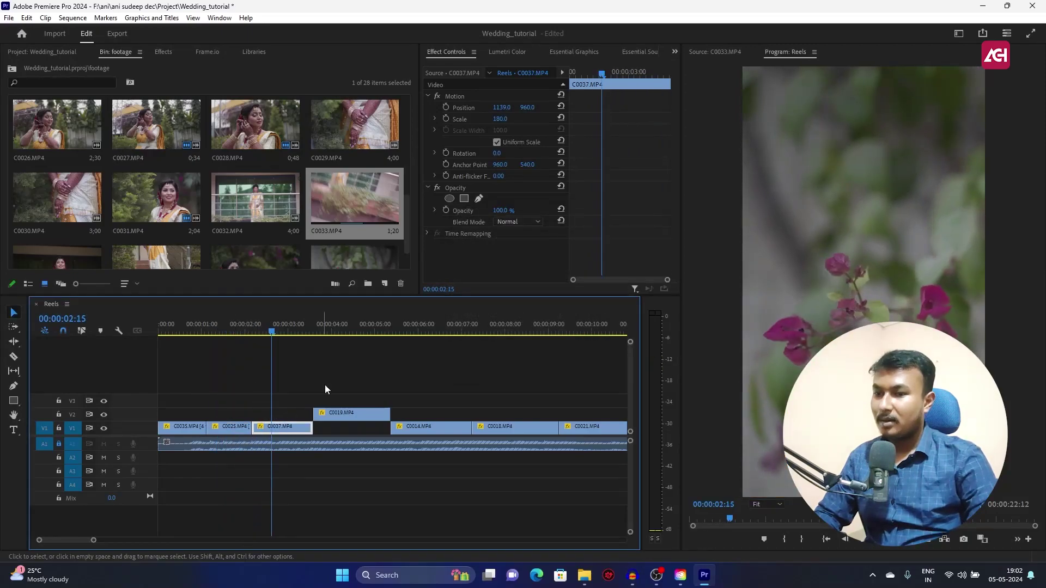
pyautogui.click(367, 416)
pyautogui.press('space')
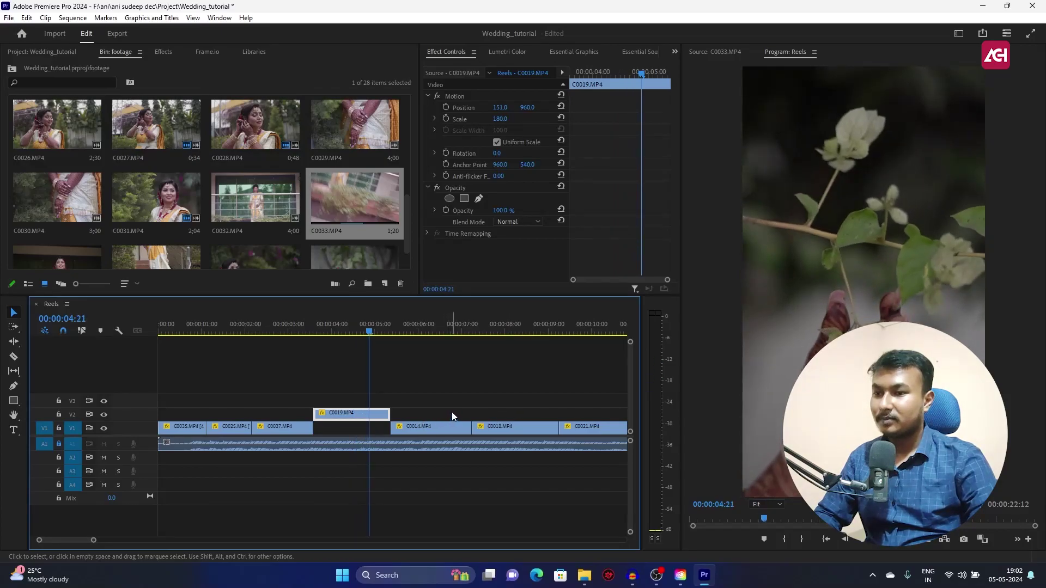
pyautogui.hotkey('ctrl', 'r')
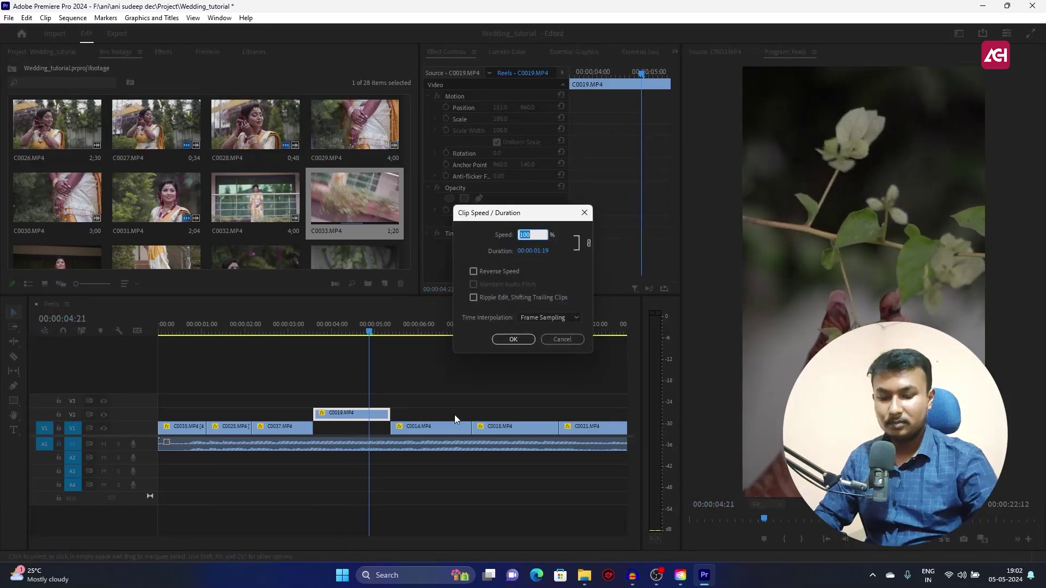
pyautogui.press('Return')
pyautogui.press('space')
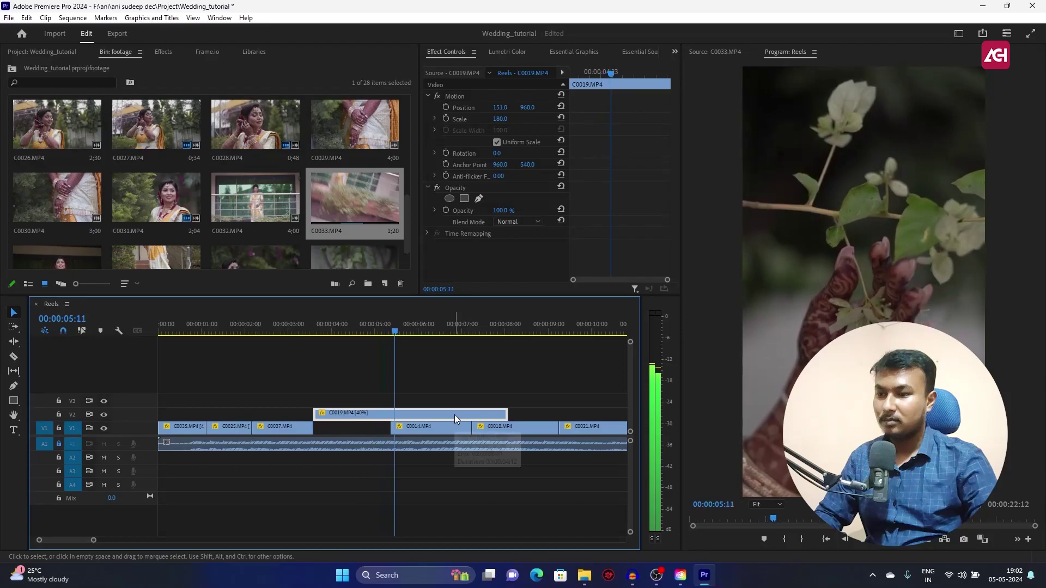
pyautogui.moveTo(502, 414); pyautogui.dragTo(389, 429)
pyautogui.press('space')
# Set the speed of the C0014.MP4 clip to 50% and play the slowed section.
pyautogui.click(462, 430)
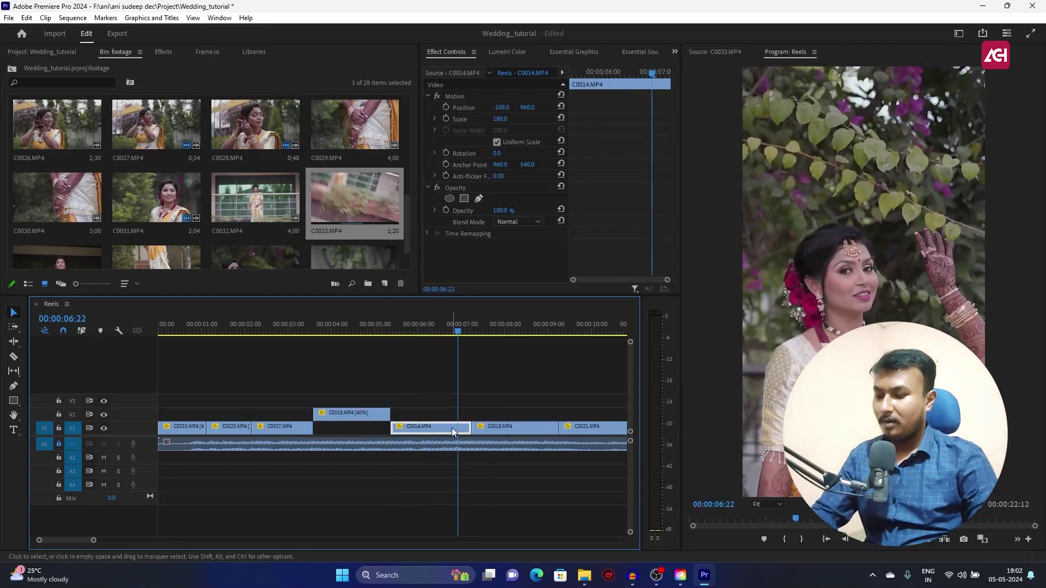
pyautogui.hotkey('ctrl', 'r')
pyautogui.write('50')
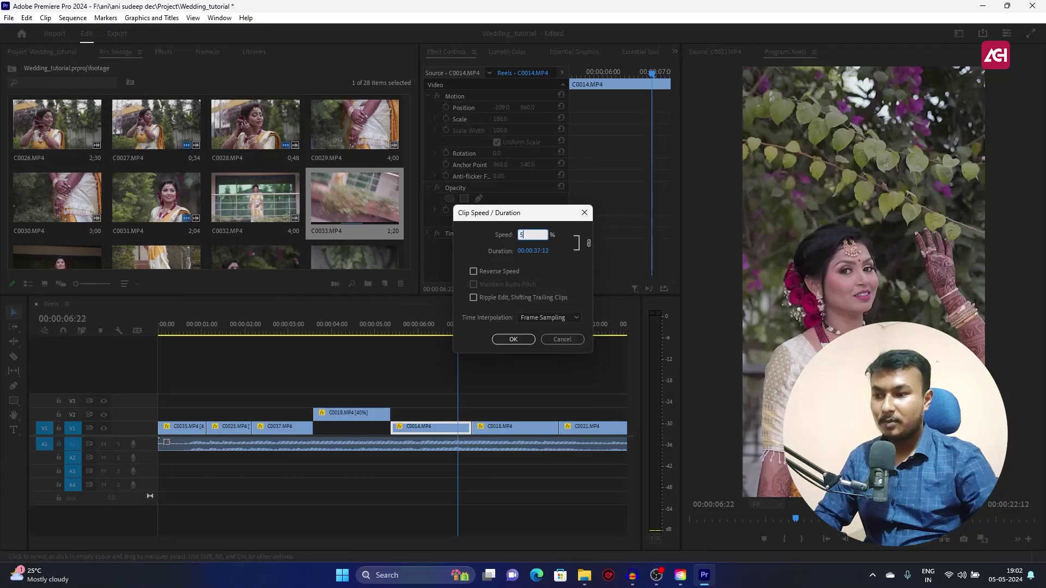
pyautogui.press('Return')
pyautogui.press('space')
pyautogui.click(421, 331)
pyautogui.press('space')
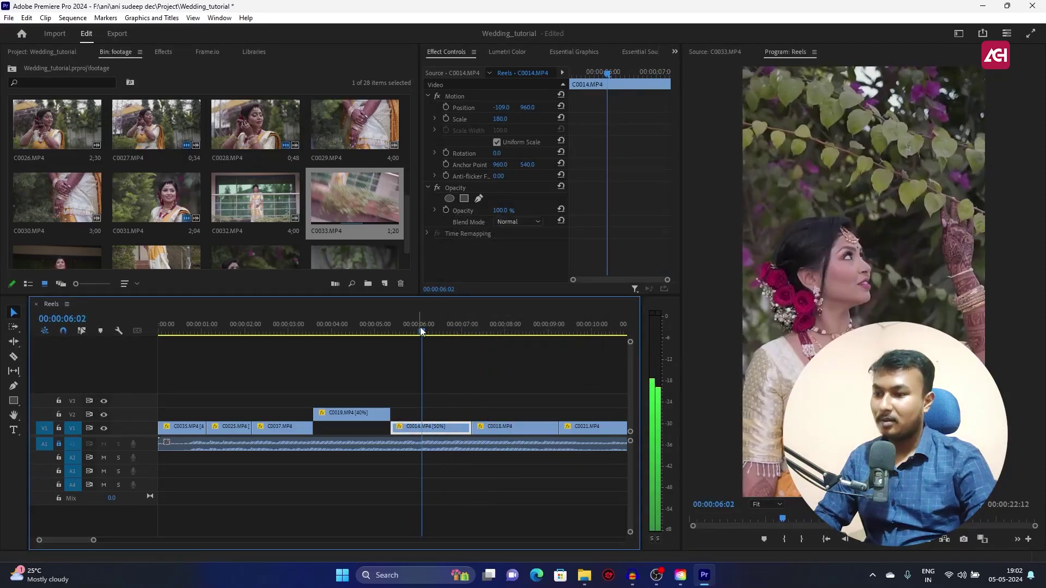
# Shorten the C0018.MP4 clip to 00:00:01:06 from its end and set its speed to 50%, filling the gap before C0021.MP4.
pyautogui.moveTo(480, 326); pyautogui.dragTo(505, 343)
pyautogui.moveTo(556, 427); pyautogui.dragTo(524, 427)
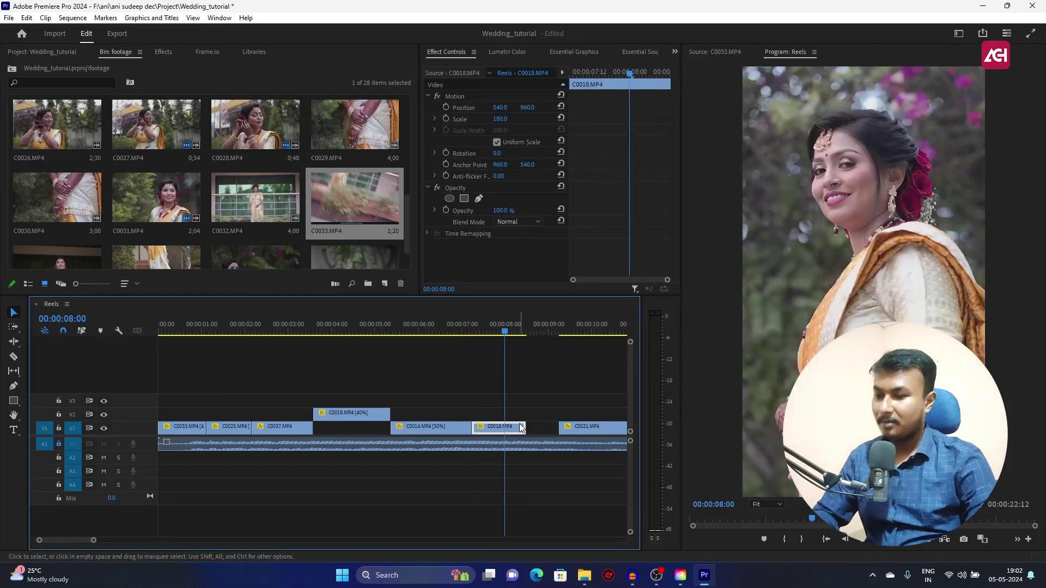
pyautogui.hotkey('ctrl', 'r')
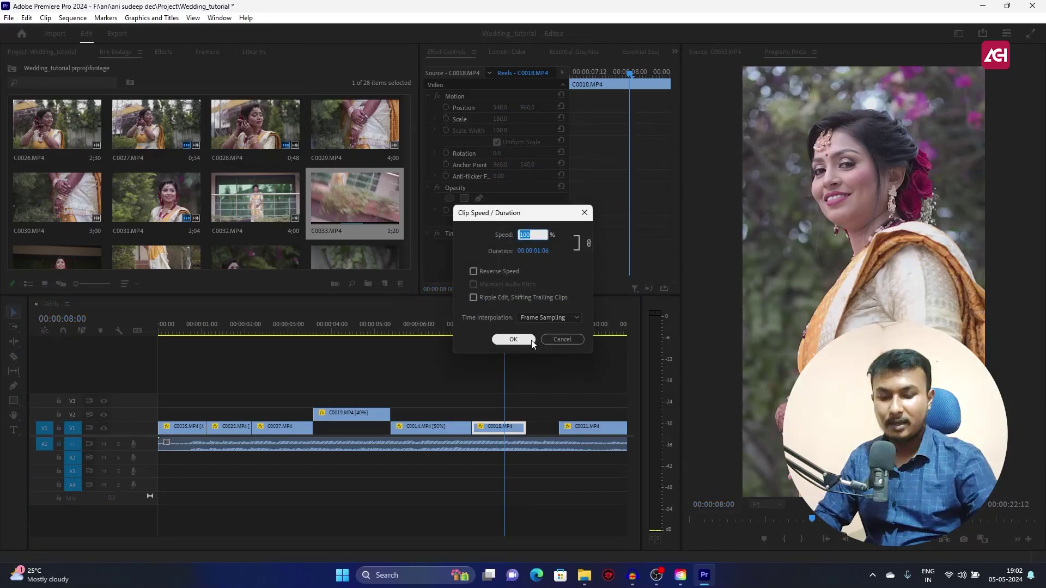
pyautogui.write('50')
pyautogui.click(531, 340)
pyautogui.press('space')
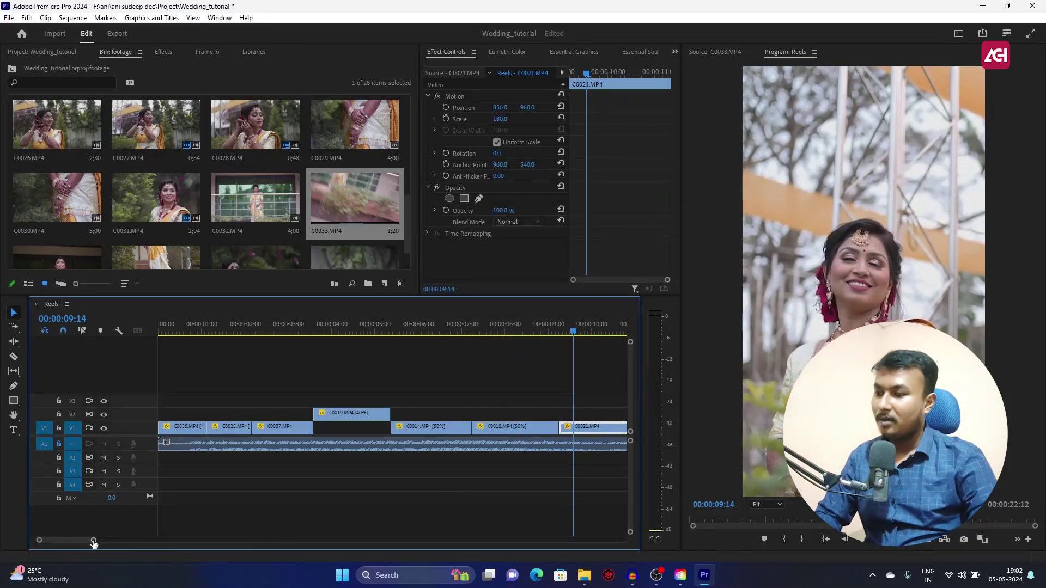
# Play the C0031.MP4 clip in the sequence and examine its motion closely.
pyautogui.moveTo(93, 541); pyautogui.dragTo(154, 541)
pyautogui.click(310, 329)
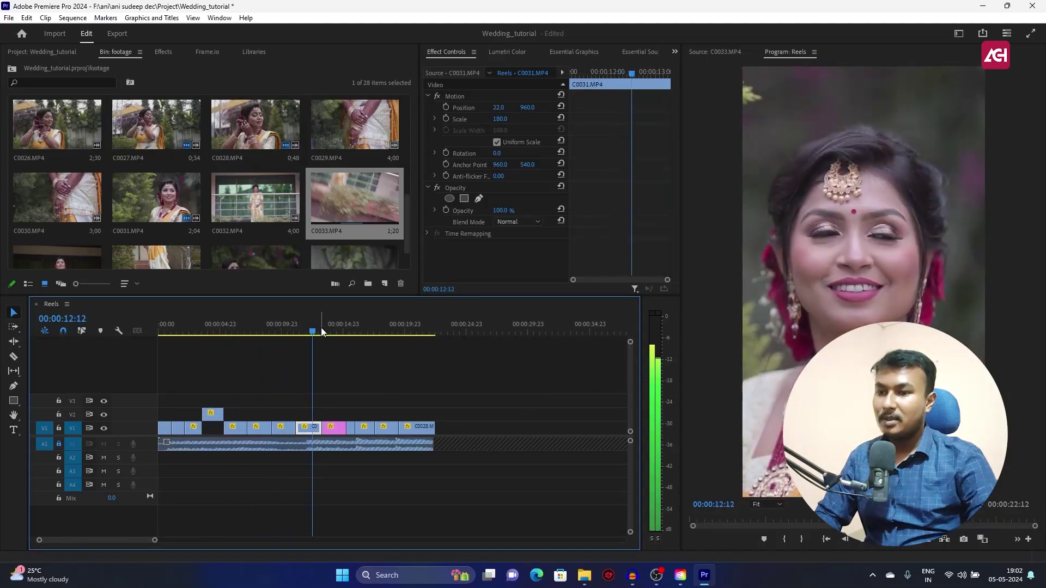
pyautogui.click(300, 332)
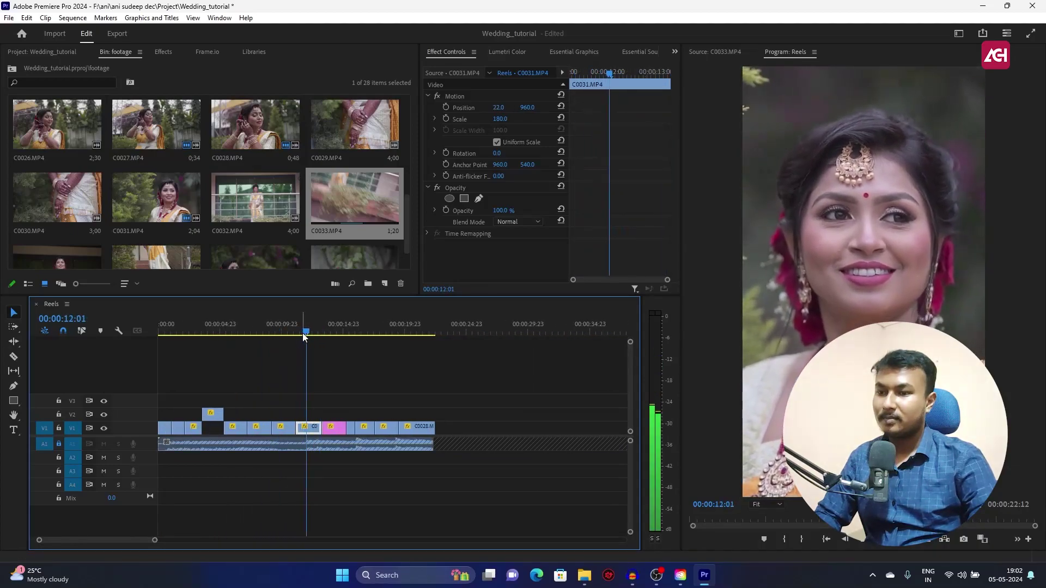
pyautogui.press('space')
pyautogui.press('=')
pyautogui.press('=')
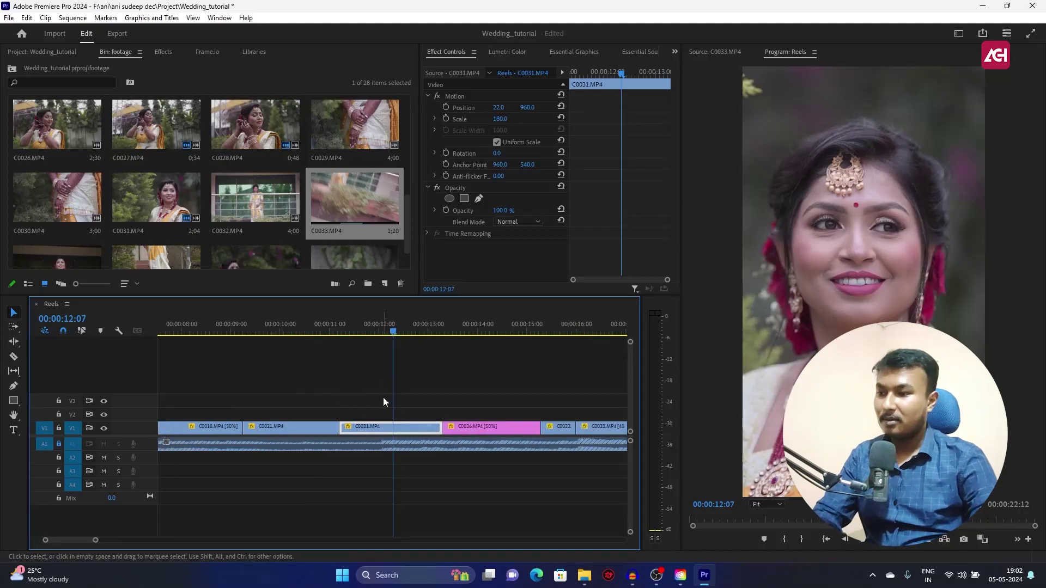
pyautogui.click(349, 328)
pyautogui.press('space')
pyautogui.press('space')
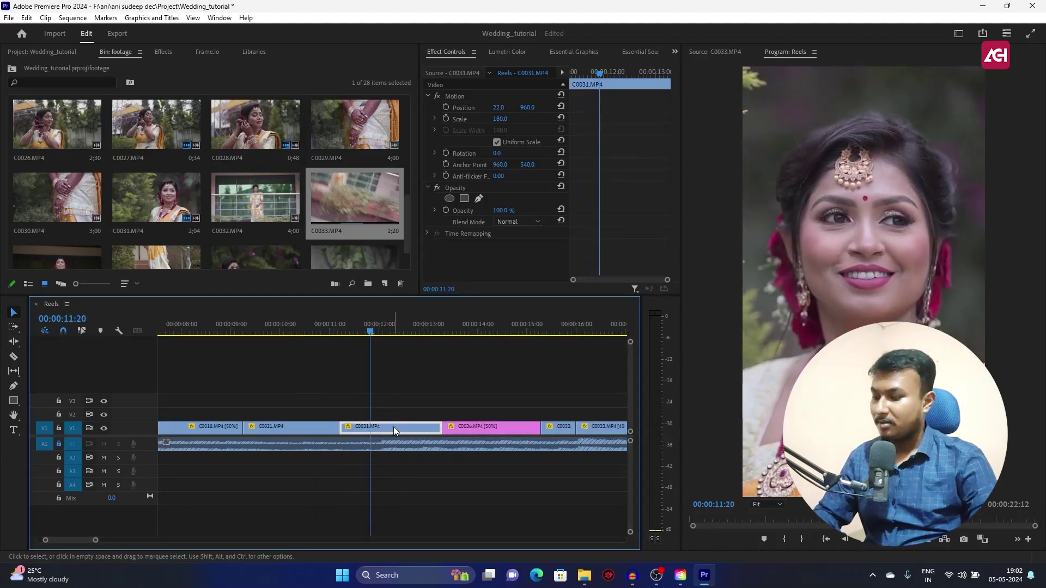
# Scrub through the source footage of C0031.MP4 and replay the sequence from that clip into C0036.MP4.
pyautogui.doubleClick(394, 427)
pyautogui.moveTo(808, 526); pyautogui.dragTo(693, 526)
pyautogui.moveTo(855, 517); pyautogui.dragTo(821, 516)
pyautogui.moveTo(767, 516); pyautogui.dragTo(732, 522)
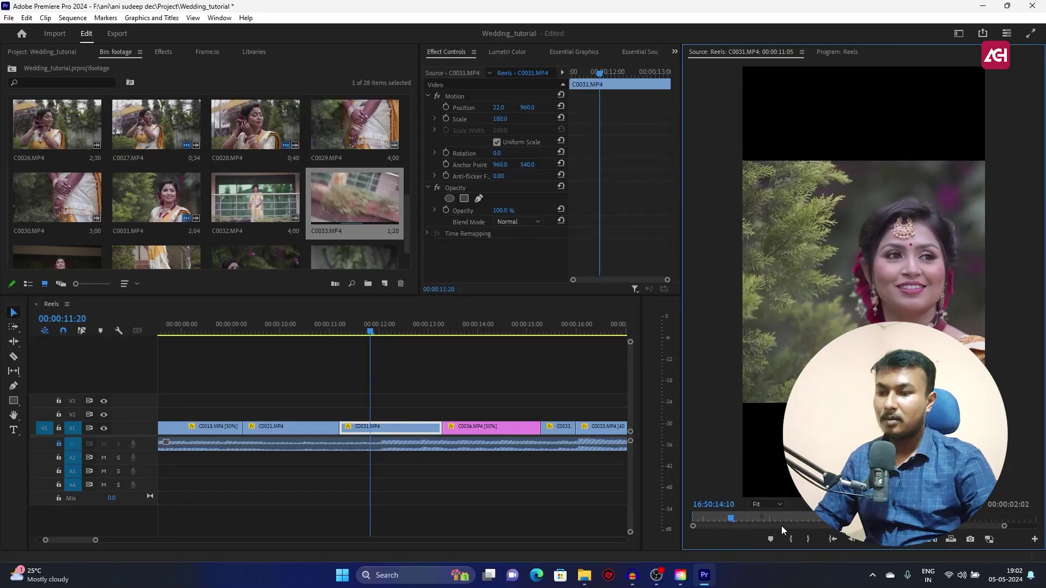
pyautogui.moveTo(368, 331)
pyautogui.mouseDown()
pyautogui.moveTo(344, 330)
pyautogui.moveTo(368, 333)
pyautogui.mouseUp()
pyautogui.press('space')
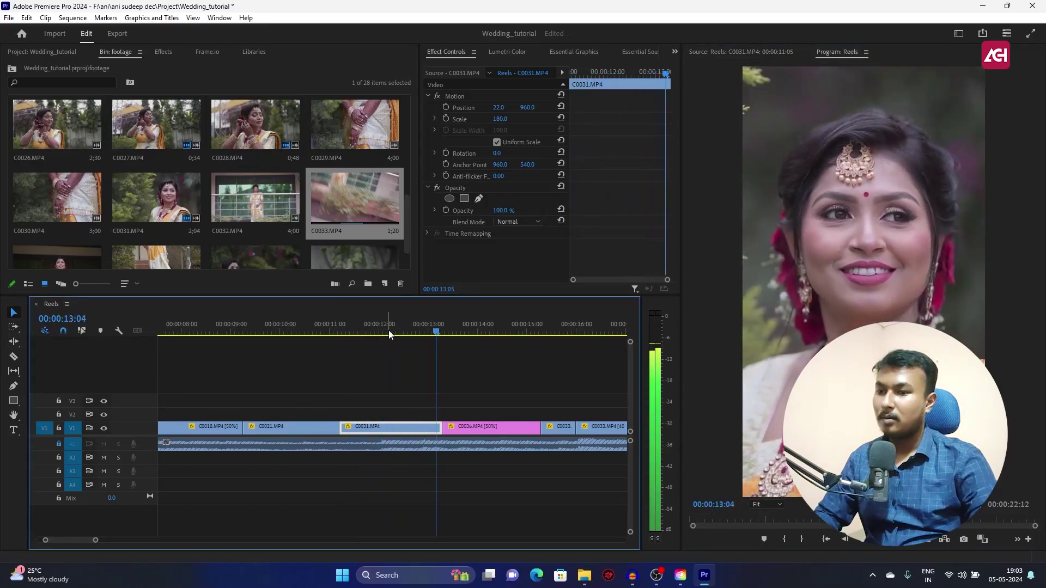
pyautogui.press('space')
pyautogui.moveTo(456, 337); pyautogui.dragTo(484, 333)
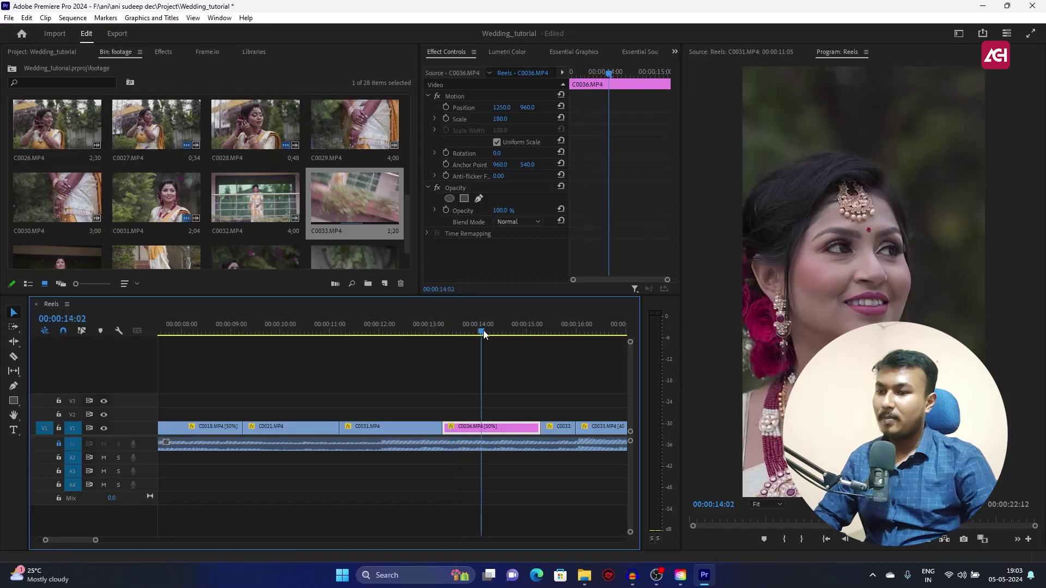
# Nest the C0031.MP4 clip, keeping the suggested name Nested Sequence 01.
pyautogui.click(393, 327)
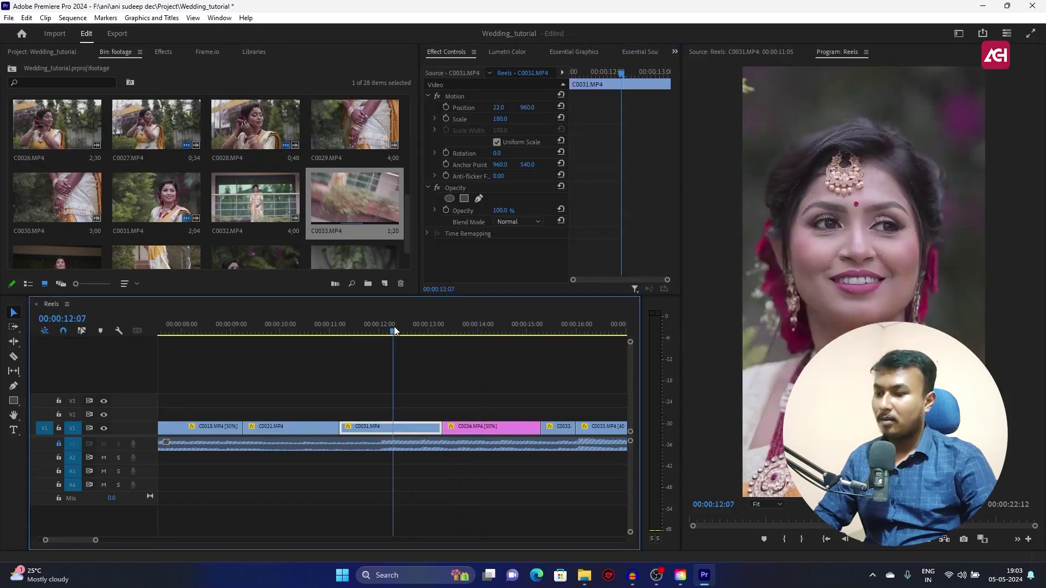
pyautogui.hotkey('alt', 'n')
pyautogui.click(512, 298)
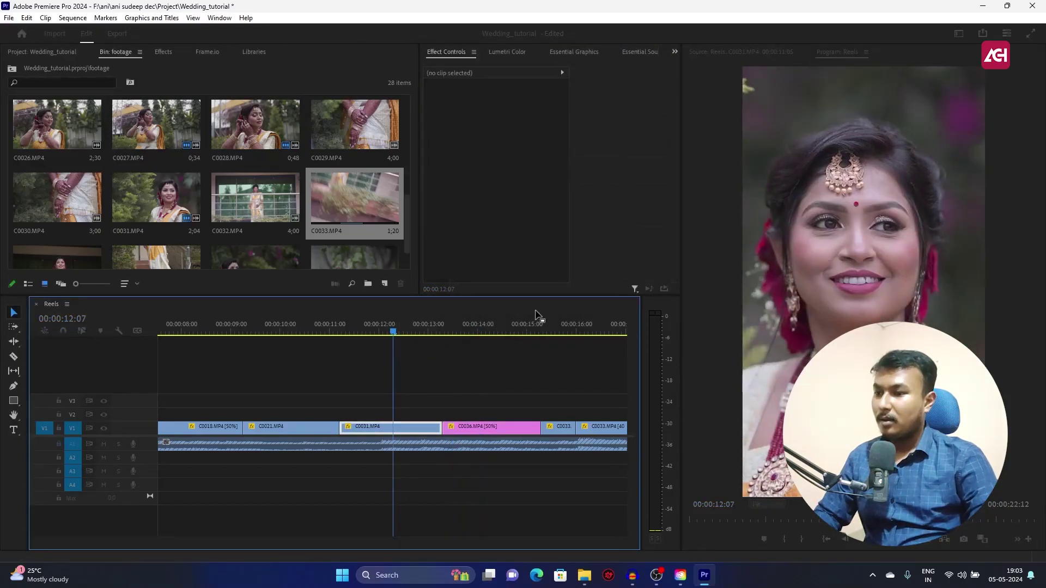
# Find the Warp Stabilizer effect with the search term "warp" and apply it to Nested Sequence 01.
pyautogui.hotkey('shift', '7')
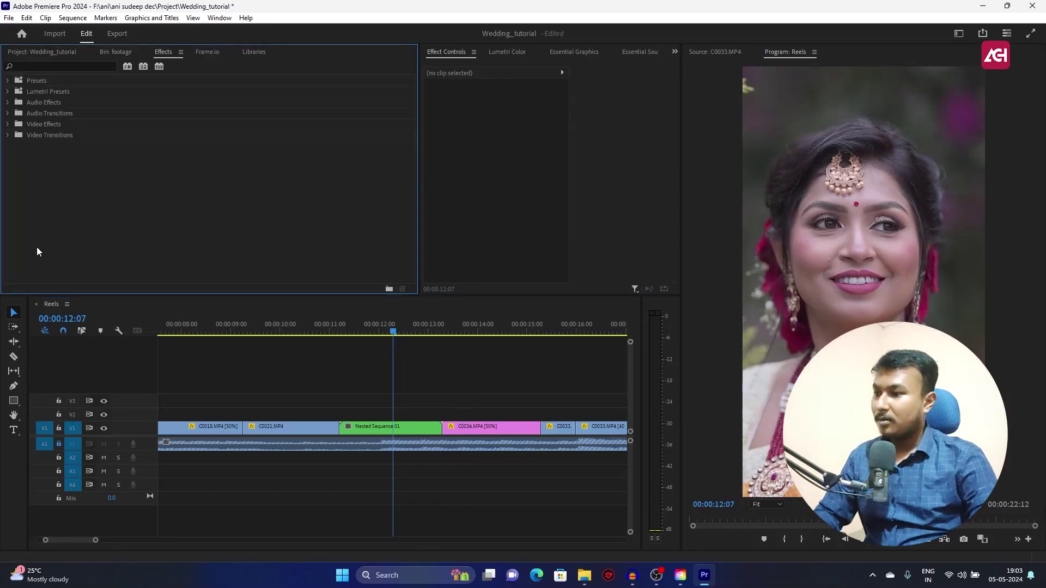
pyautogui.click(46, 67)
pyautogui.write('warp')
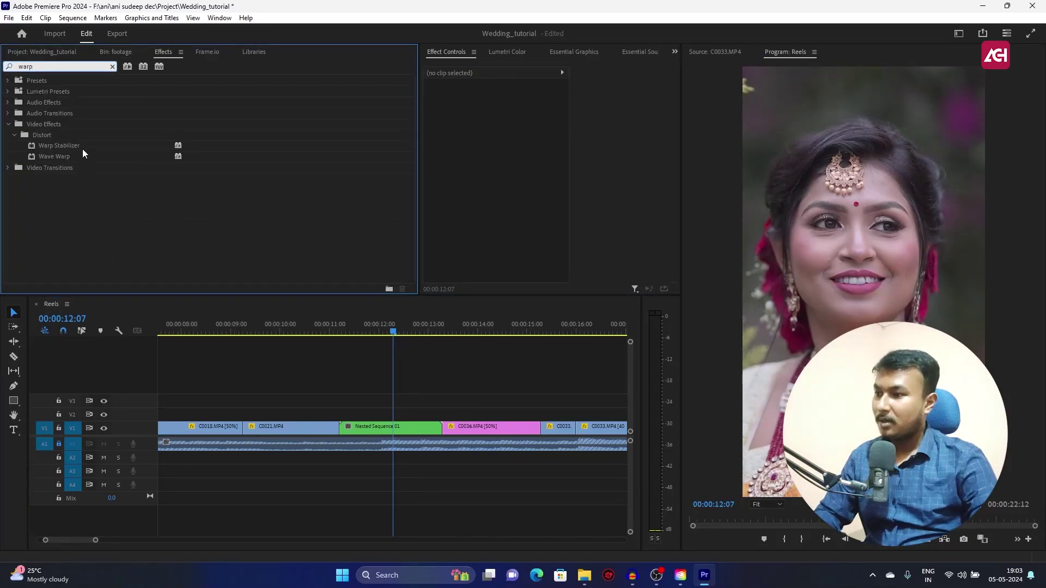
pyautogui.moveTo(82, 150); pyautogui.dragTo(417, 339)
pyautogui.moveTo(408, 429); pyautogui.dragTo(407, 430)
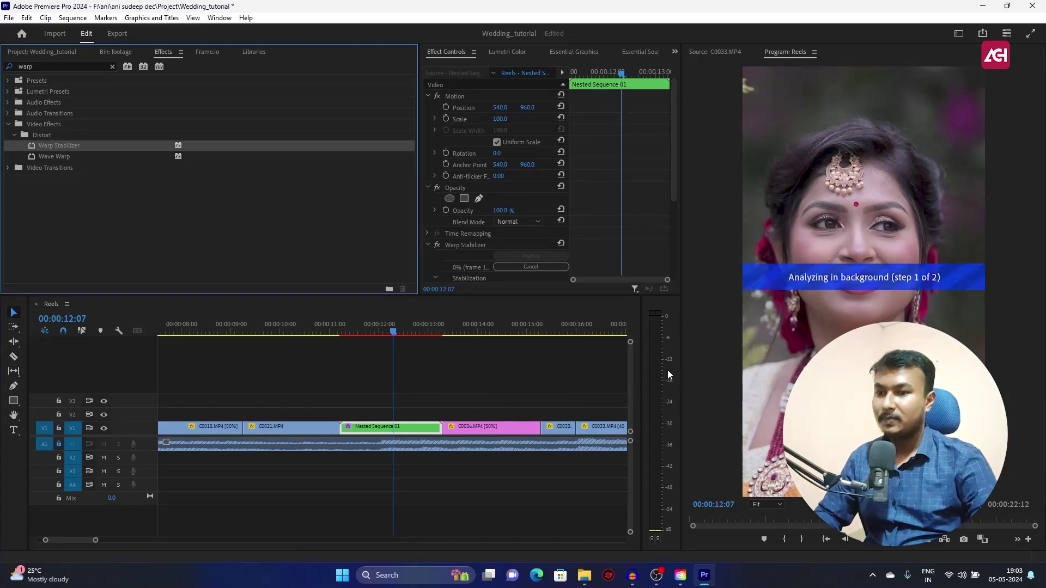
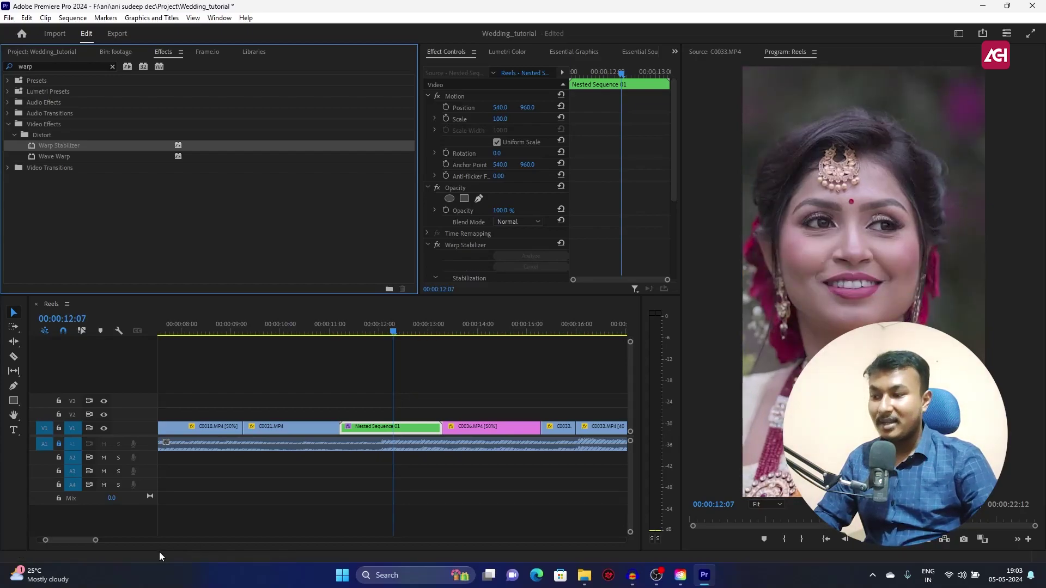
# Return to the start of the Reels sequence and create an adjustment layer in the project with the suggested settings.
pyautogui.moveTo(98, 542); pyautogui.dragTo(229, 542)
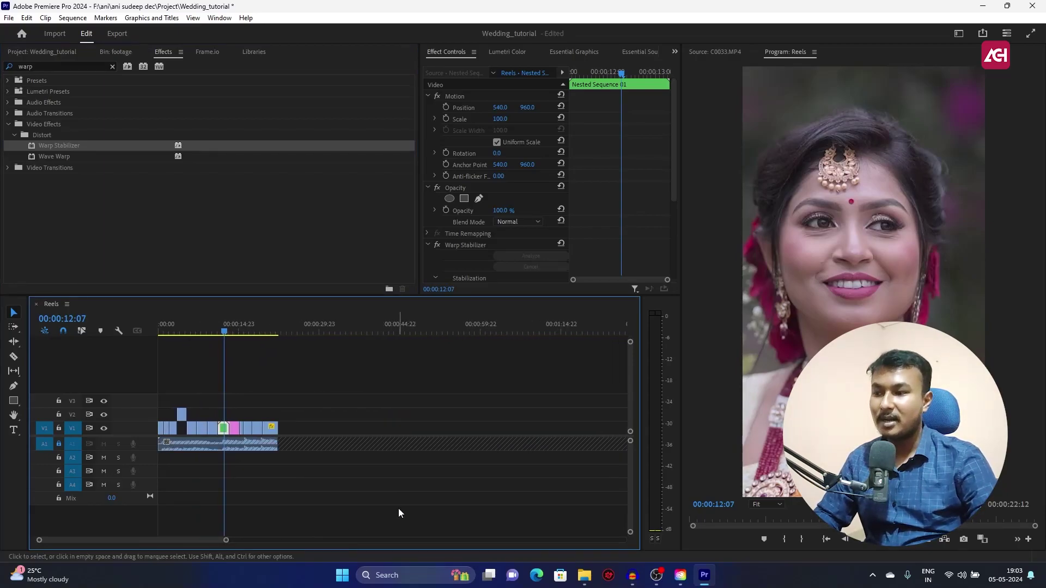
pyautogui.moveTo(234, 329); pyautogui.dragTo(156, 349)
pyautogui.click(94, 237)
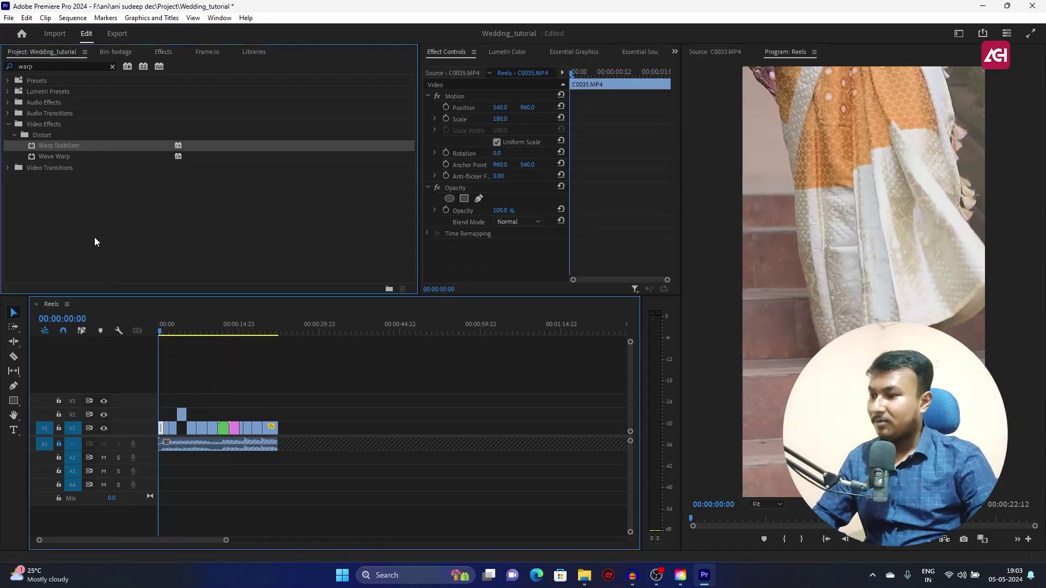
pyautogui.scroll(-1, 305, 238)
pyautogui.click(384, 284)
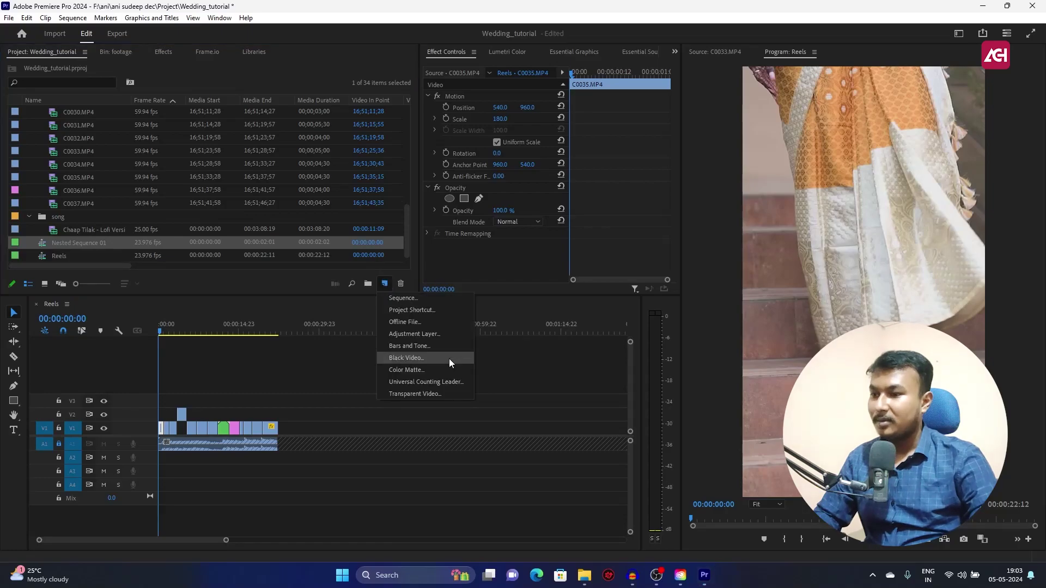
pyautogui.click(450, 345)
pyautogui.click(541, 330)
# Place the adjustment layer on V4 above the clips so that it spans the whole Reels sequence.
pyautogui.moveTo(73, 111); pyautogui.dragTo(278, 388)
pyautogui.click(322, 388)
pyautogui.click(197, 385)
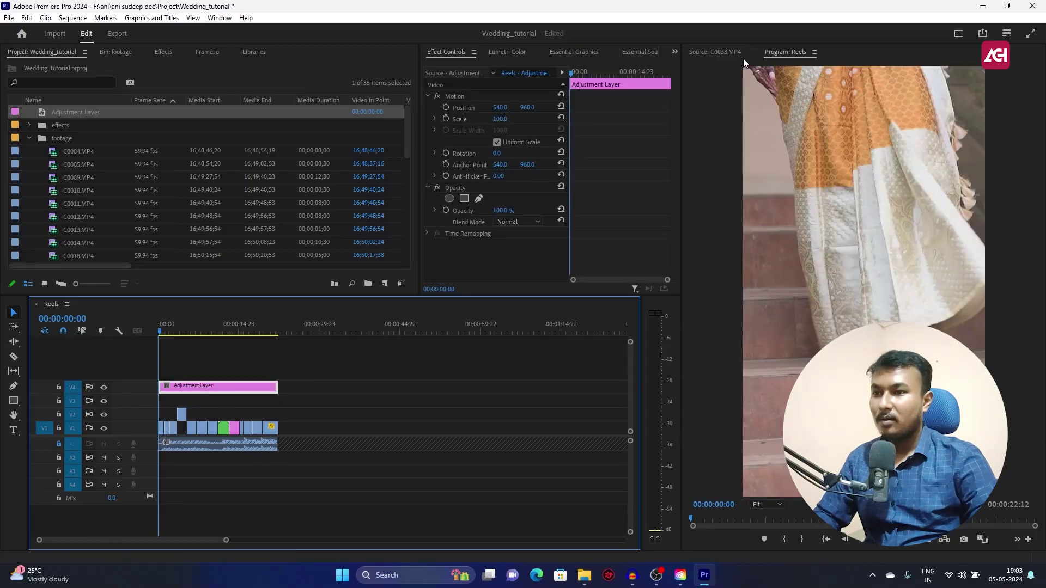
# Apply the Phantom_Rec709_Gamma input LUT to the adjustment layer with Lumetri Color's Basic Correction.
pyautogui.click(618, 53)
pyautogui.click(674, 51)
pyautogui.click(700, 76)
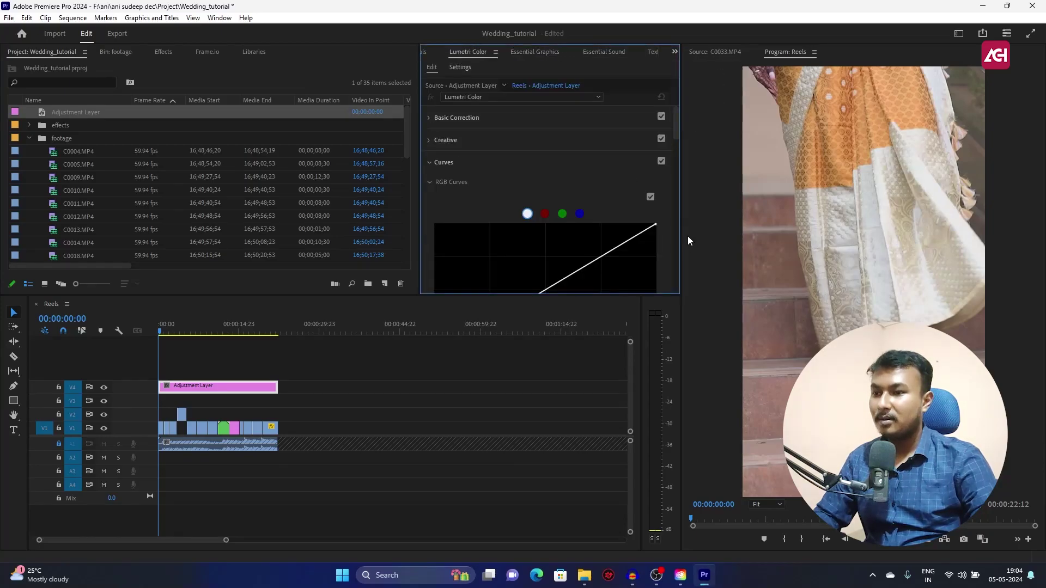
pyautogui.moveTo(678, 143); pyautogui.dragTo(675, 129)
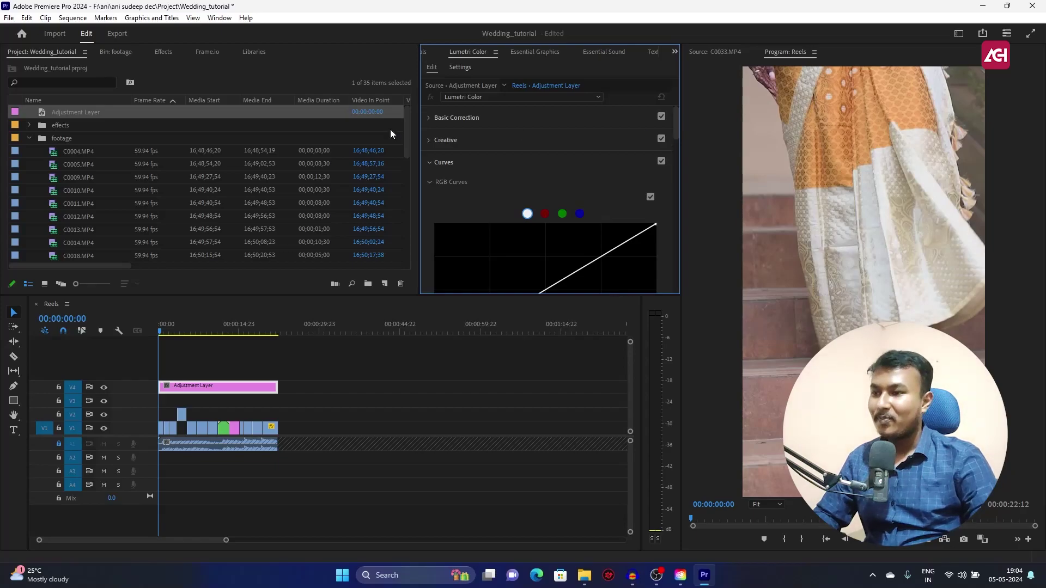
pyautogui.click(433, 121)
pyautogui.click(493, 134)
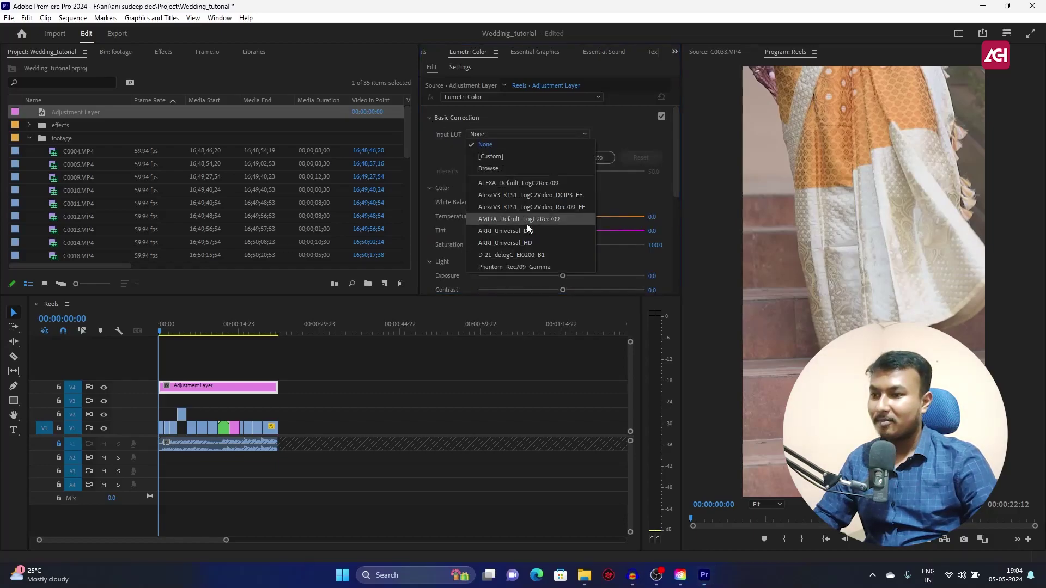
pyautogui.click(531, 267)
pyautogui.click(471, 118)
# Lower the brightness of the adjustment layer's shadows and midtones in the Lumetri color wheels.
pyautogui.click(458, 141)
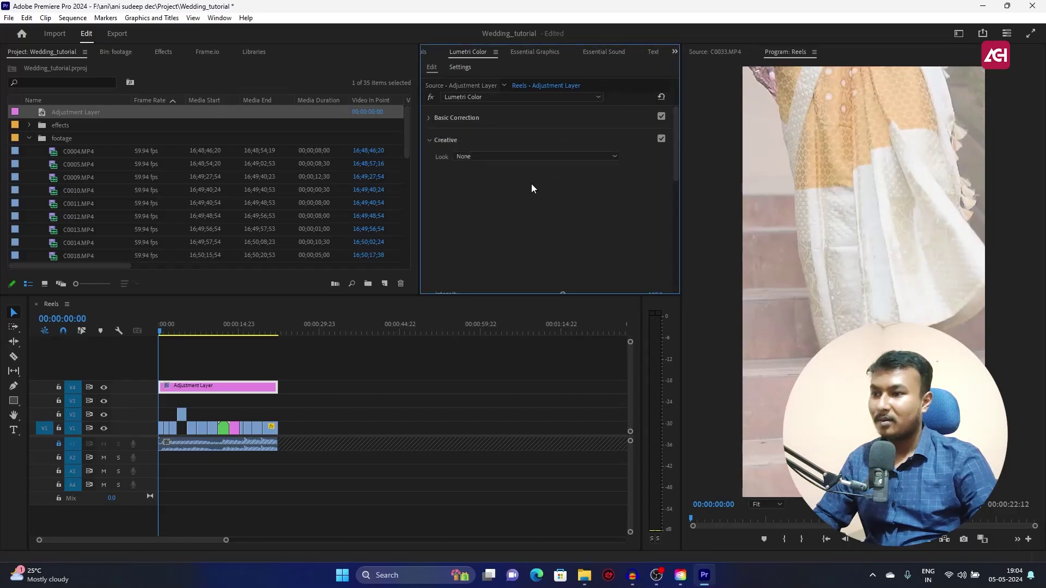
pyautogui.click(464, 140)
pyautogui.click(435, 186)
pyautogui.scroll(-3, 539, 207)
pyautogui.moveTo(439, 197); pyautogui.dragTo(437, 232)
pyautogui.moveTo(517, 165); pyautogui.dragTo(517, 173)
pyautogui.scroll(3, 459, 113)
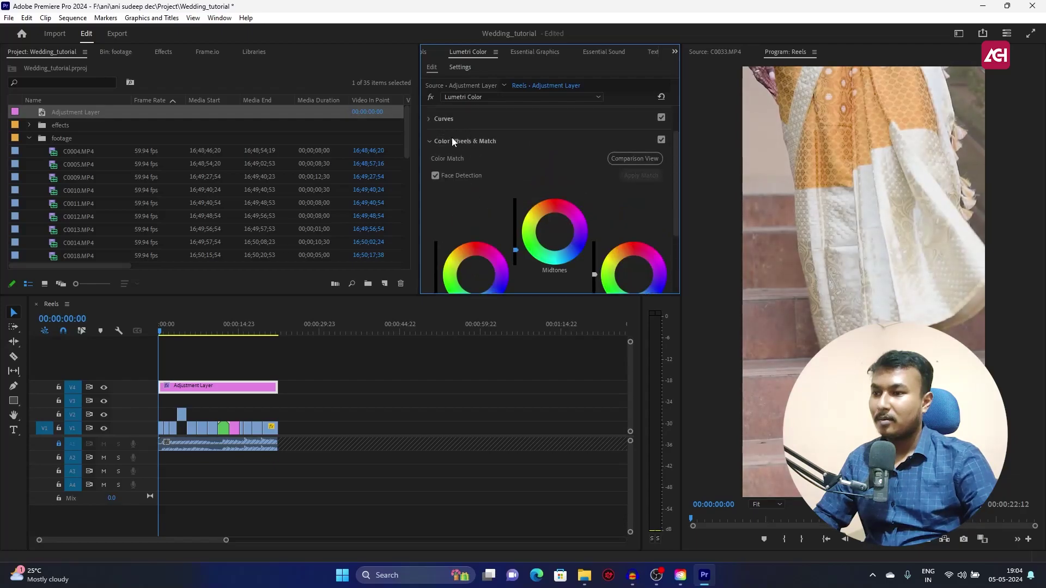
pyautogui.click(429, 140)
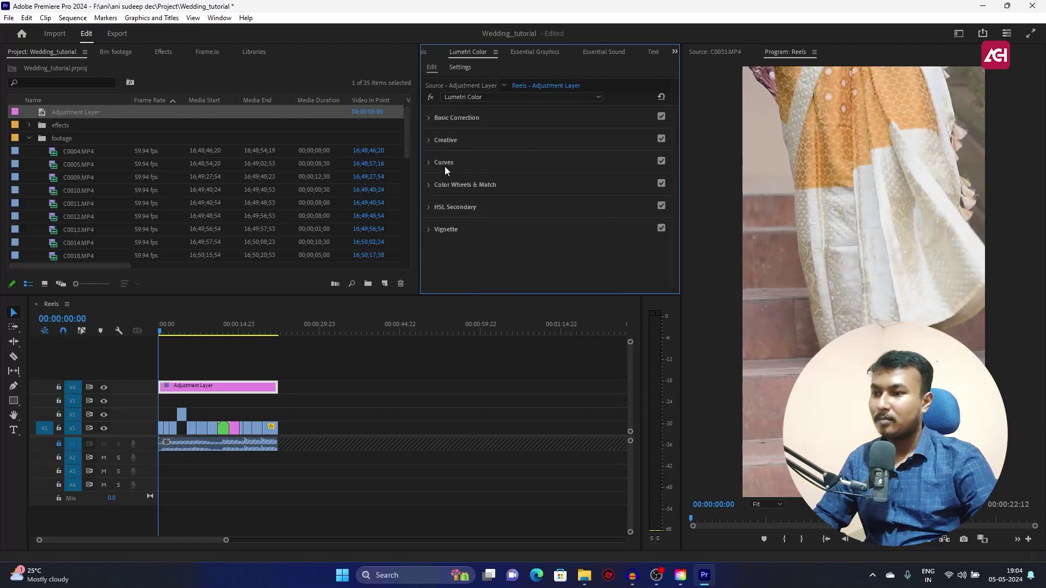
# Try an RGB curve with darkened shadows on the adjustment layer, check it on another clip, and reset the curve.
pyautogui.click(428, 162)
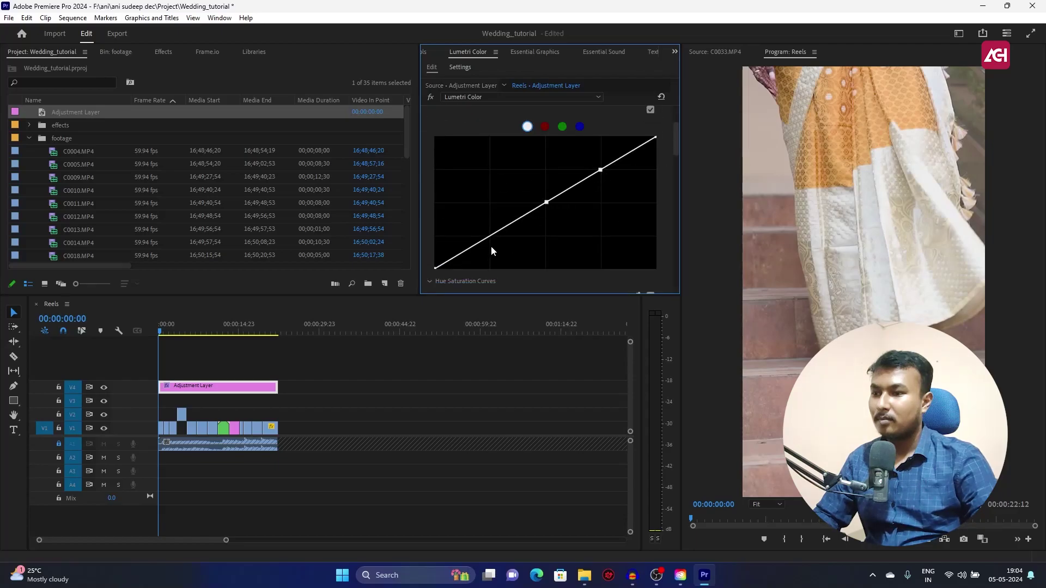
pyautogui.moveTo(492, 238); pyautogui.dragTo(491, 254)
pyautogui.click(181, 332)
pyautogui.moveTo(181, 332); pyautogui.dragTo(184, 334)
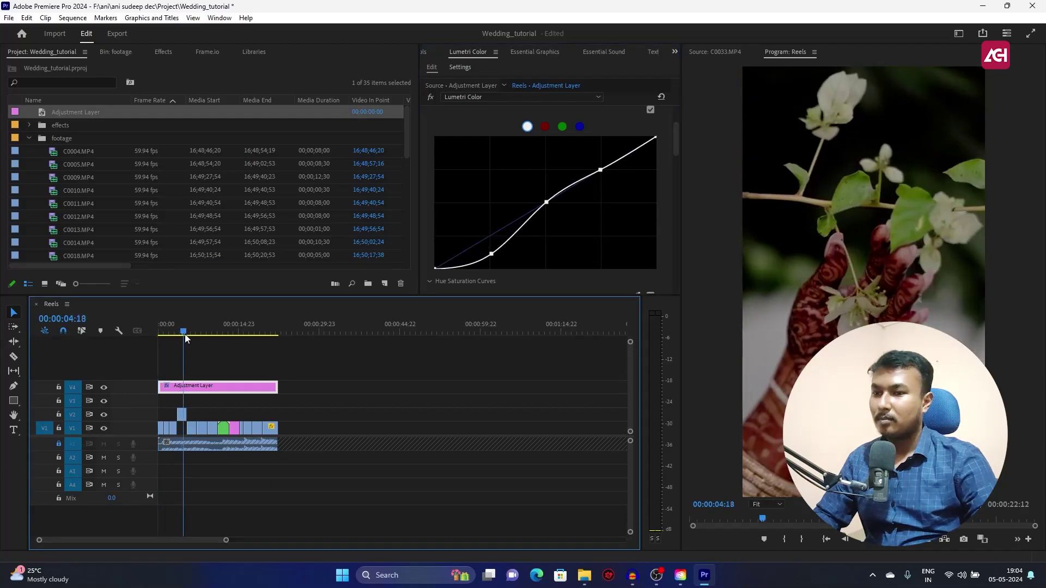
pyautogui.doubleClick(523, 203)
pyautogui.scroll(4, 548, 240)
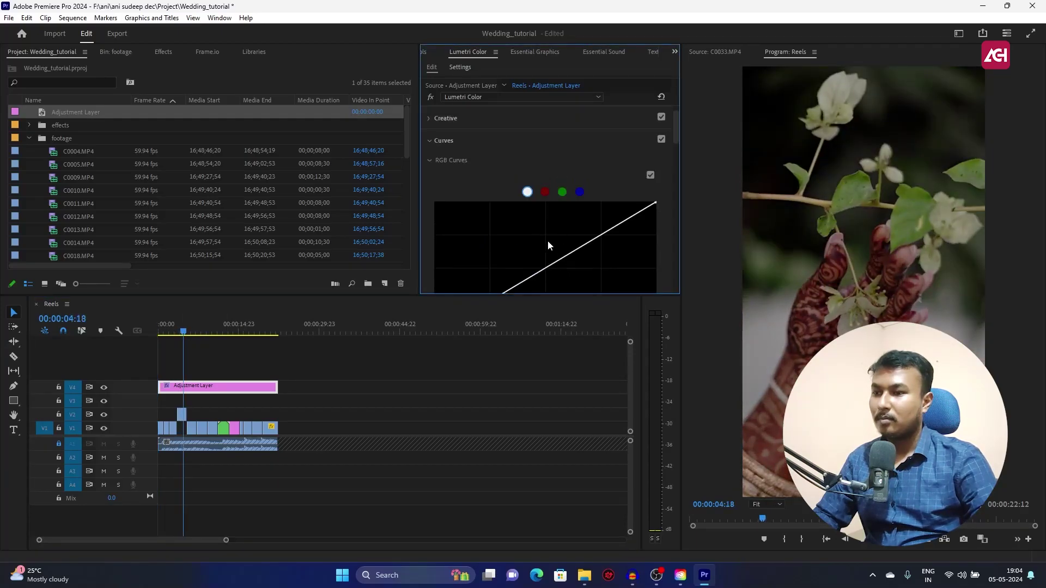
pyautogui.click(429, 140)
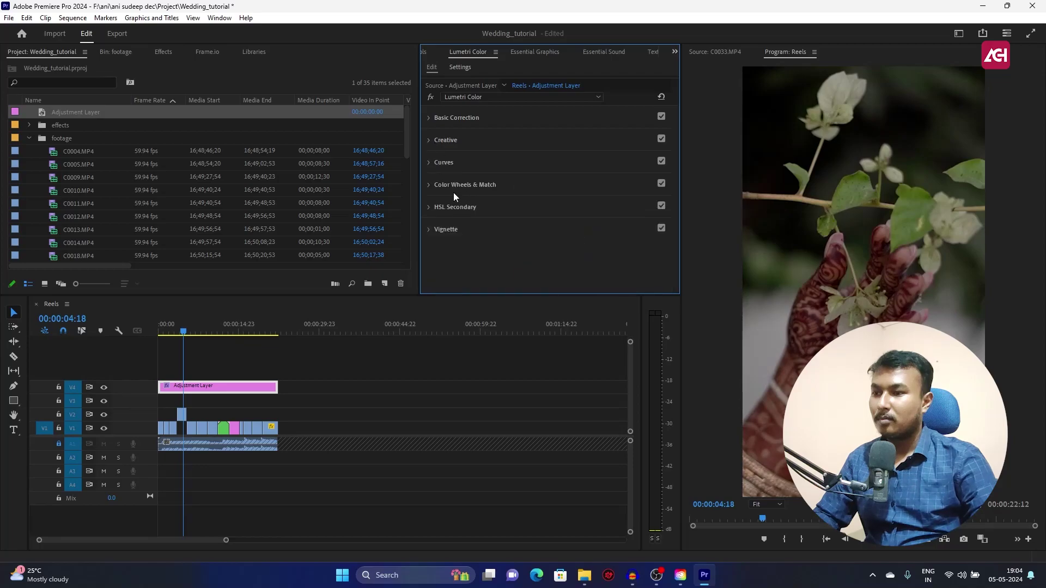
# Raise the adjustment layer's Creative vibrance to about 45 and check the look on the earlier flower clip.
pyautogui.click(429, 140)
pyautogui.scroll(-5, 520, 203)
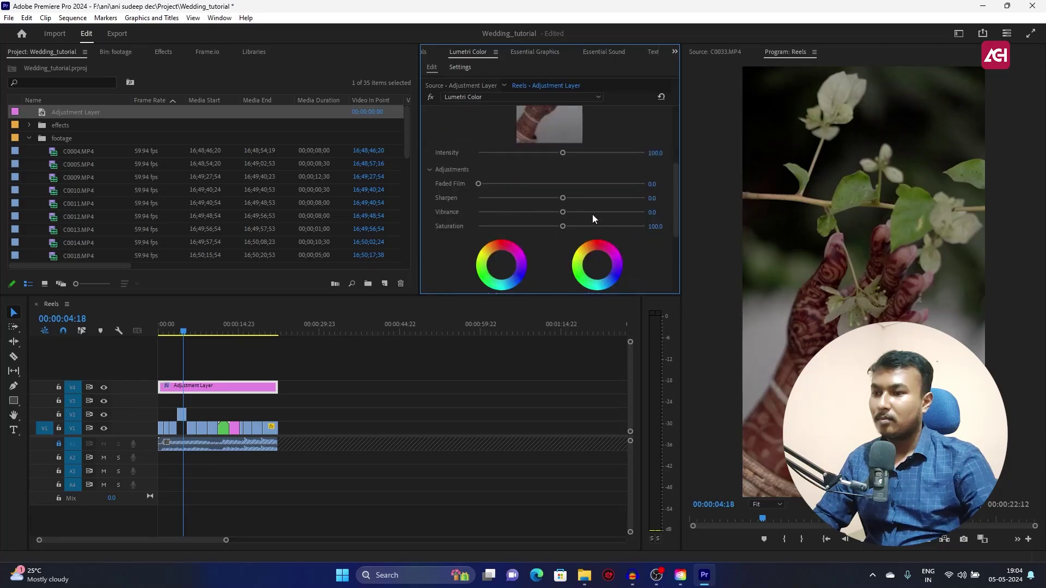
pyautogui.moveTo(578, 213); pyautogui.dragTo(599, 213)
pyautogui.moveTo(198, 329); pyautogui.dragTo(176, 338)
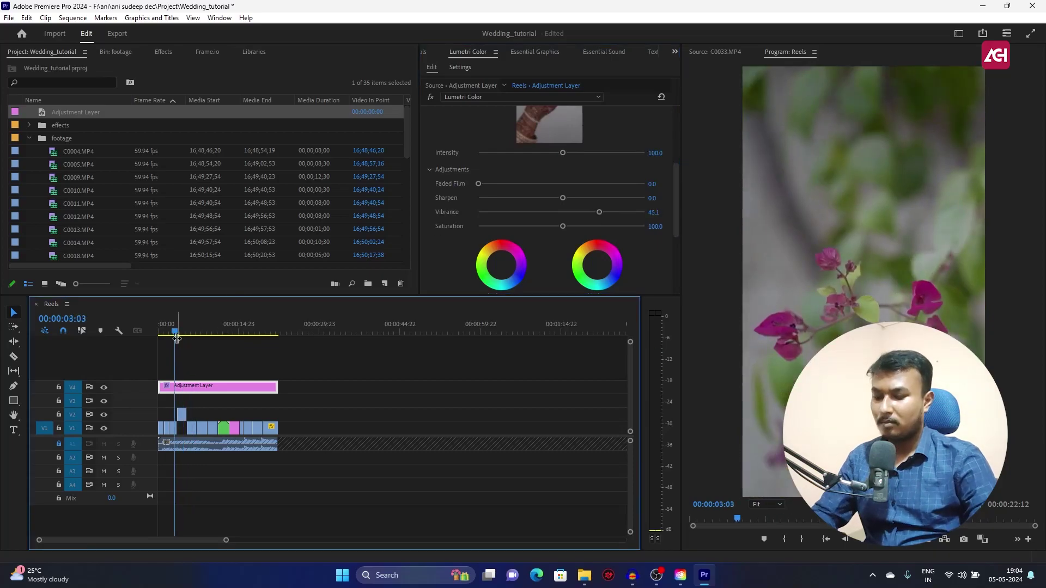
# Set the exposure of the C0037.MP4 clip to 0.7 and its contrast to about 31 in Lumetri's Basic Correction.
pyautogui.press('=')
pyautogui.press('=')
pyautogui.press('=')
pyautogui.click(274, 427)
pyautogui.click(258, 329)
pyautogui.moveTo(258, 329); pyautogui.dragTo(291, 351)
pyautogui.click(289, 430)
pyautogui.scroll(2, 475, 143)
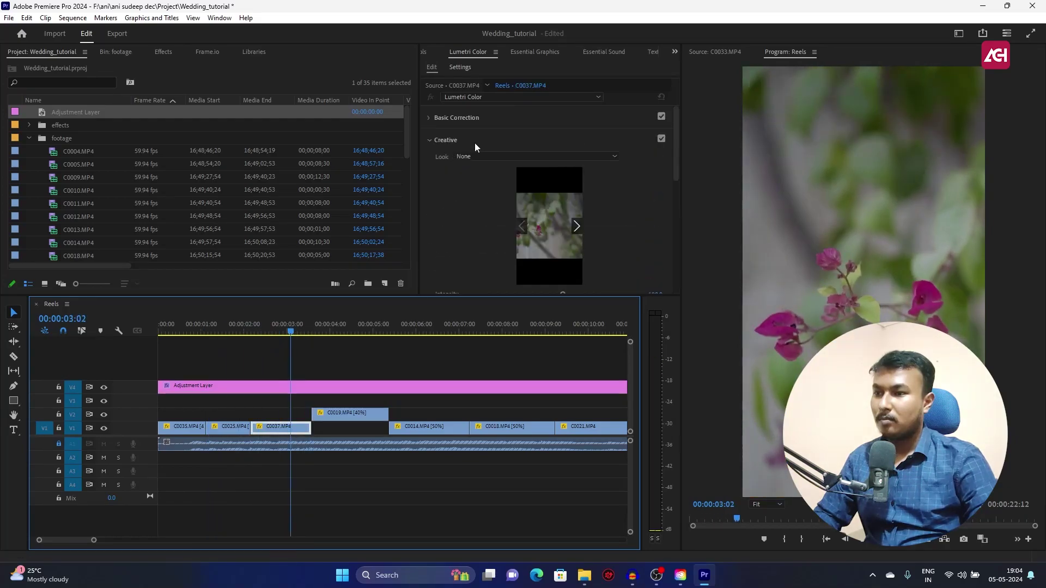
pyautogui.click(476, 119)
pyautogui.moveTo(564, 273); pyautogui.dragTo(572, 273)
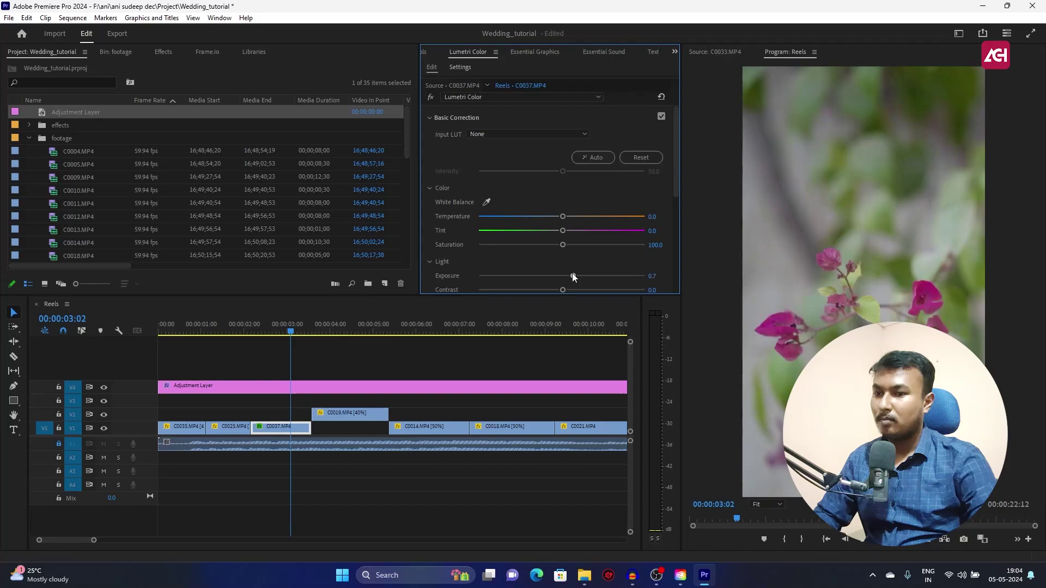
pyautogui.scroll(-2, 574, 275)
pyautogui.moveTo(572, 236); pyautogui.dragTo(587, 235)
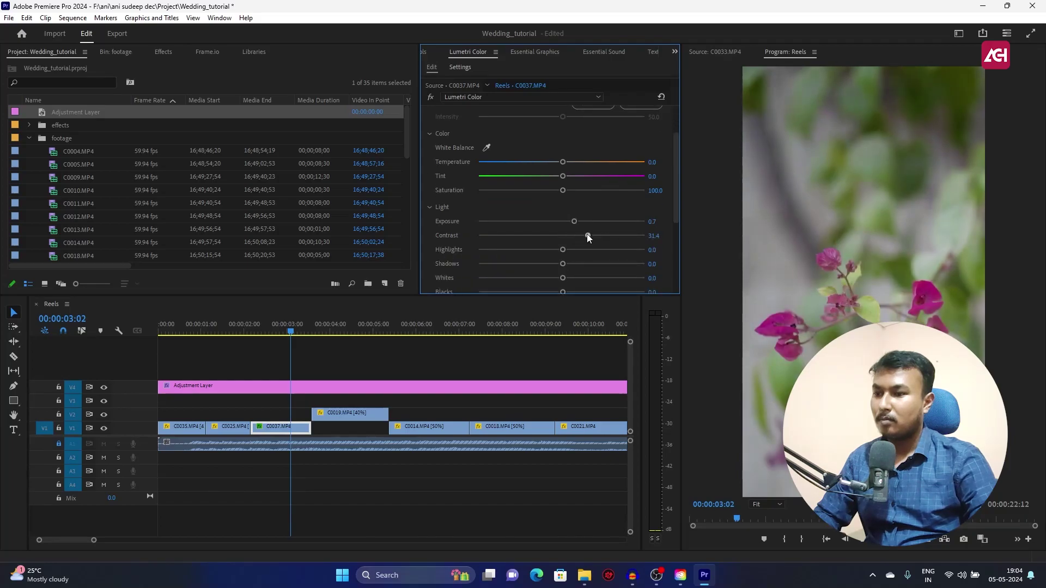
# Set the exposure of the C0019.MP4 clip on V2 to 1.6.
pyautogui.click(320, 329)
pyautogui.click(351, 415)
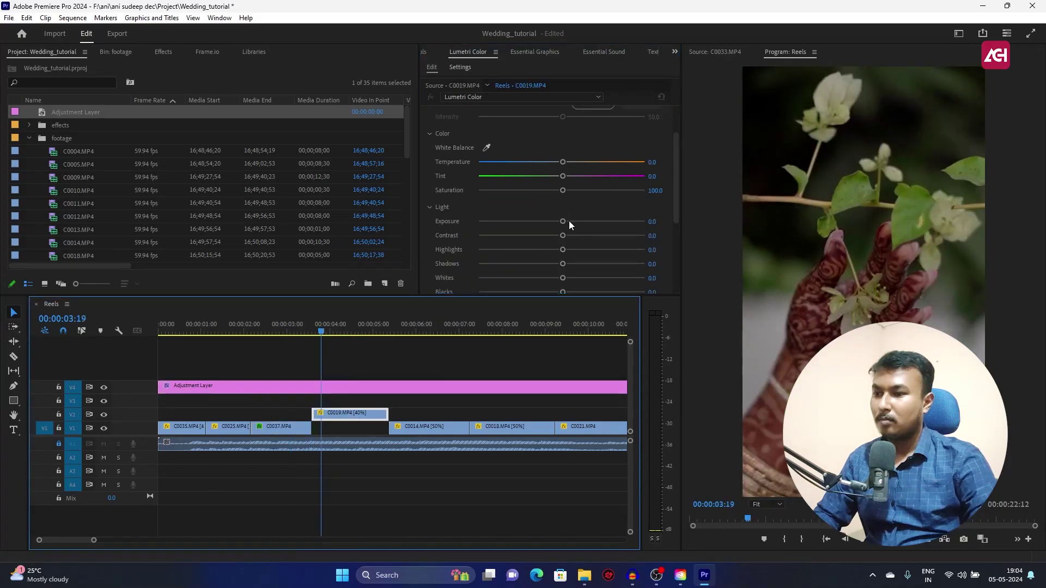
pyautogui.moveTo(579, 220); pyautogui.dragTo(587, 219)
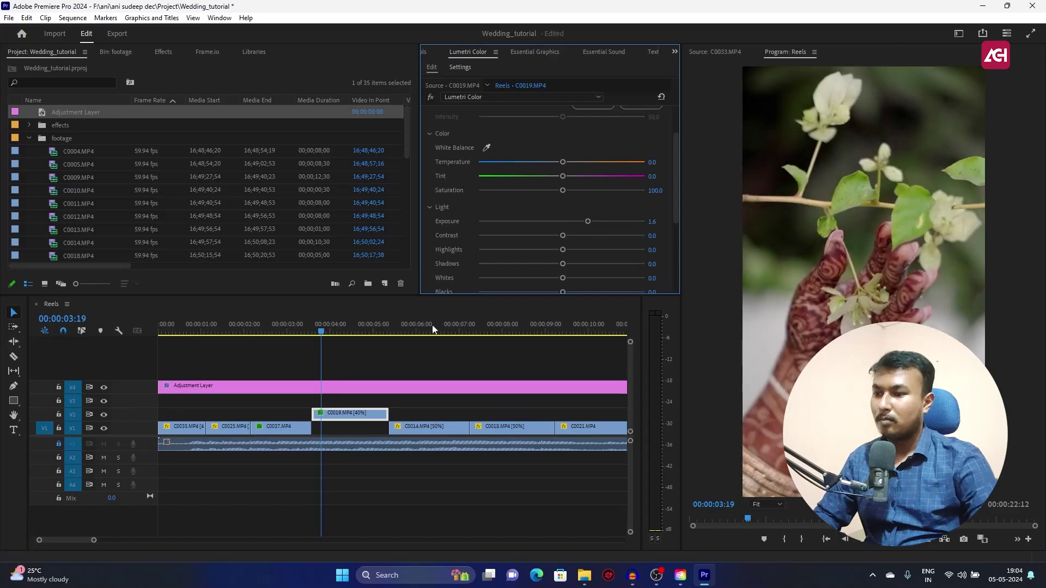
# Play C0014.MP4 and compare the C0018.MP4 shot with the adjustment layer's track hidden and shown.
pyautogui.click(393, 323)
pyautogui.click(434, 427)
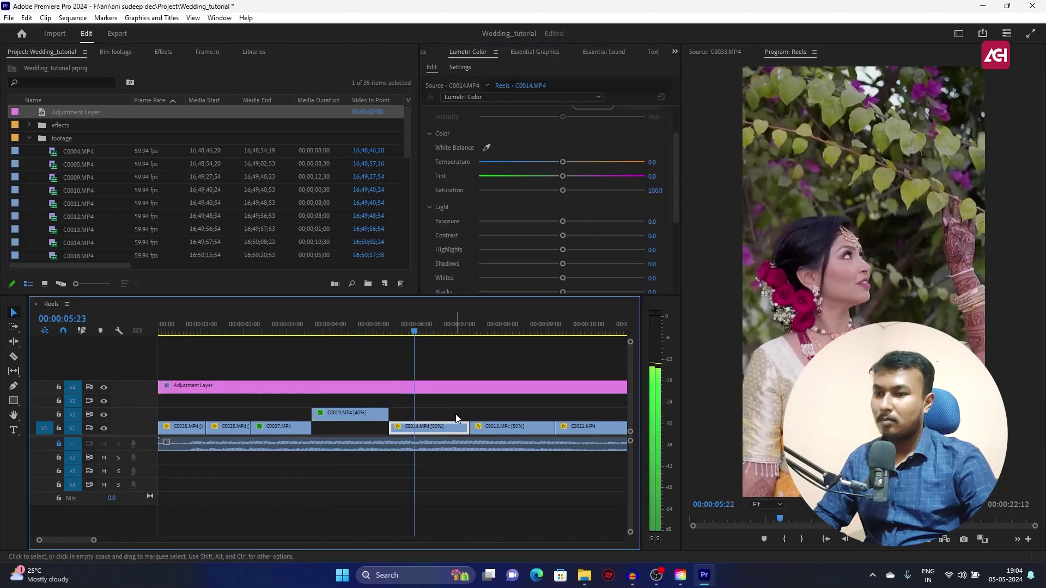
pyautogui.press('space')
pyautogui.press('space')
pyautogui.moveTo(468, 330); pyautogui.dragTo(505, 350)
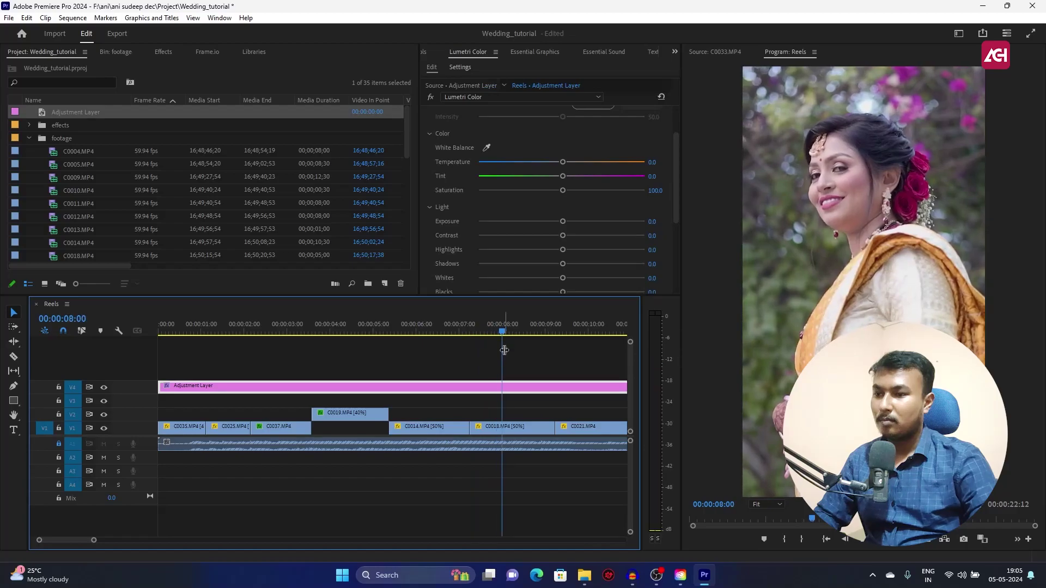
pyautogui.click(104, 387)
pyautogui.click(104, 388)
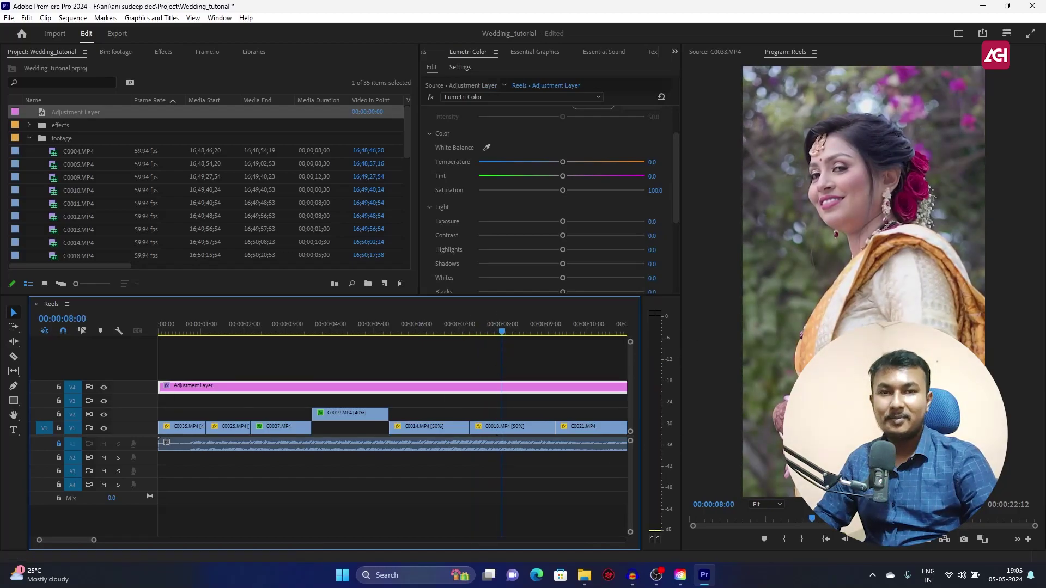
# Split the C0021.MP4 clip on V1 at 00:00:09:17.
pyautogui.press('-')
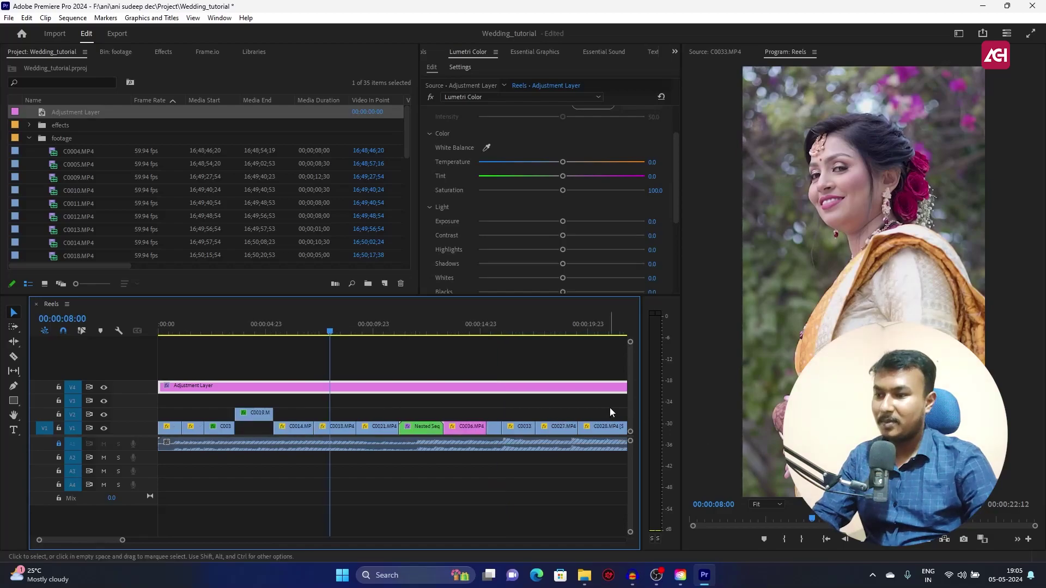
pyautogui.moveTo(354, 332); pyautogui.dragTo(366, 332)
pyautogui.click(380, 431)
pyautogui.click(382, 362)
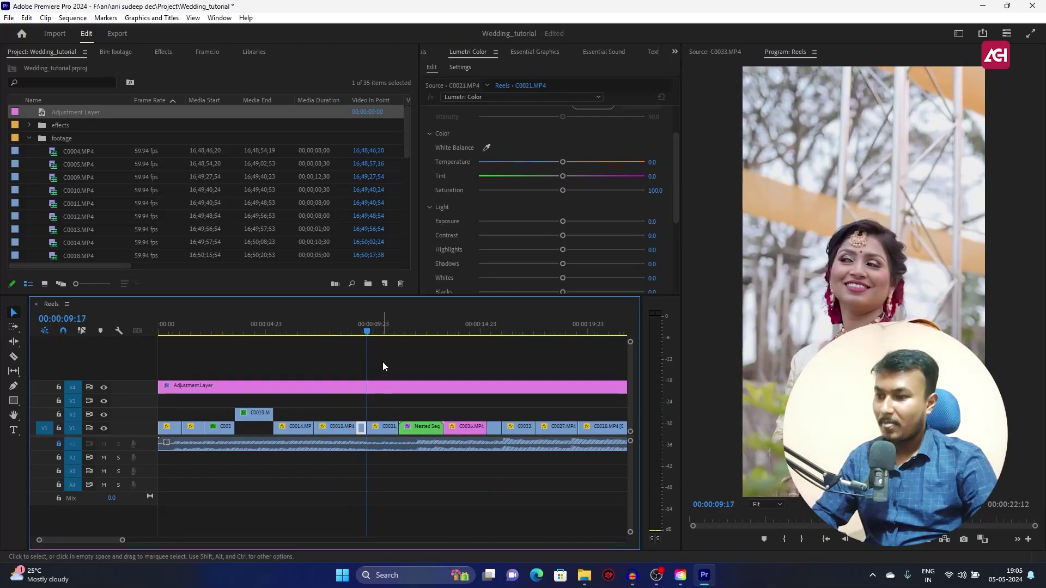
# Set the speed of the second part of the split C0021.MP4 clip to 40%.
pyautogui.click(384, 330)
pyautogui.click(382, 429)
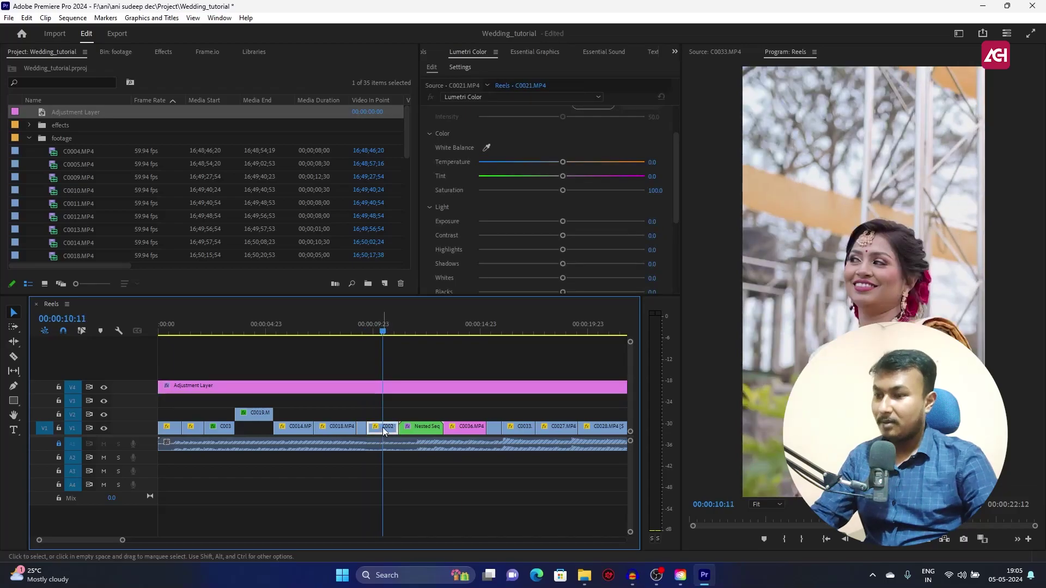
pyautogui.hotkey('ctrl', 'r')
pyautogui.write('40')
pyautogui.press('Return')
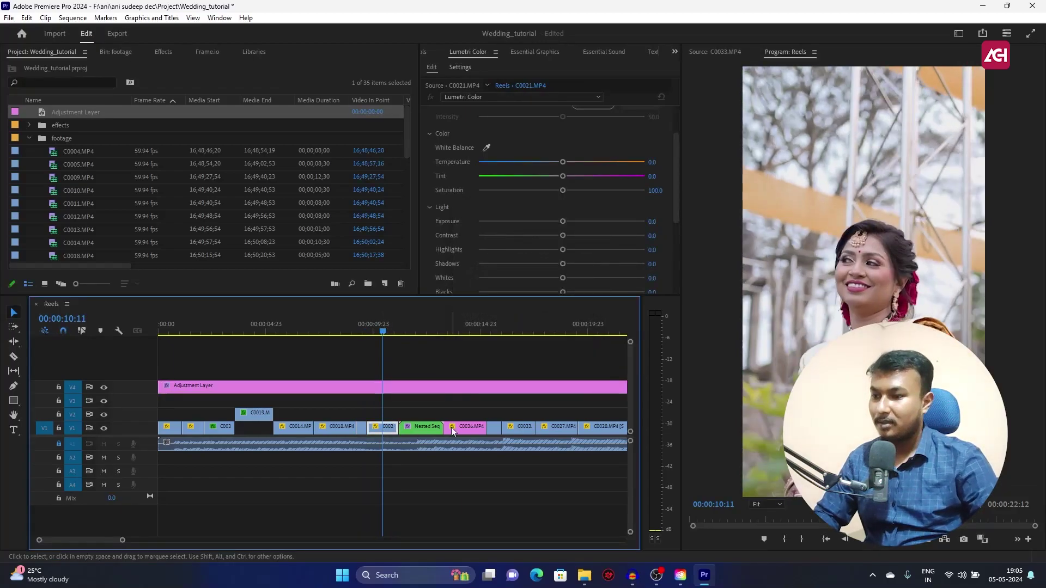
# Play the sequence from the earlier clips through C0036.MP4 to review the slowed and graded shots.
pyautogui.press('Up')
pyautogui.press('Up')
pyautogui.press('=')
pyautogui.press('space')
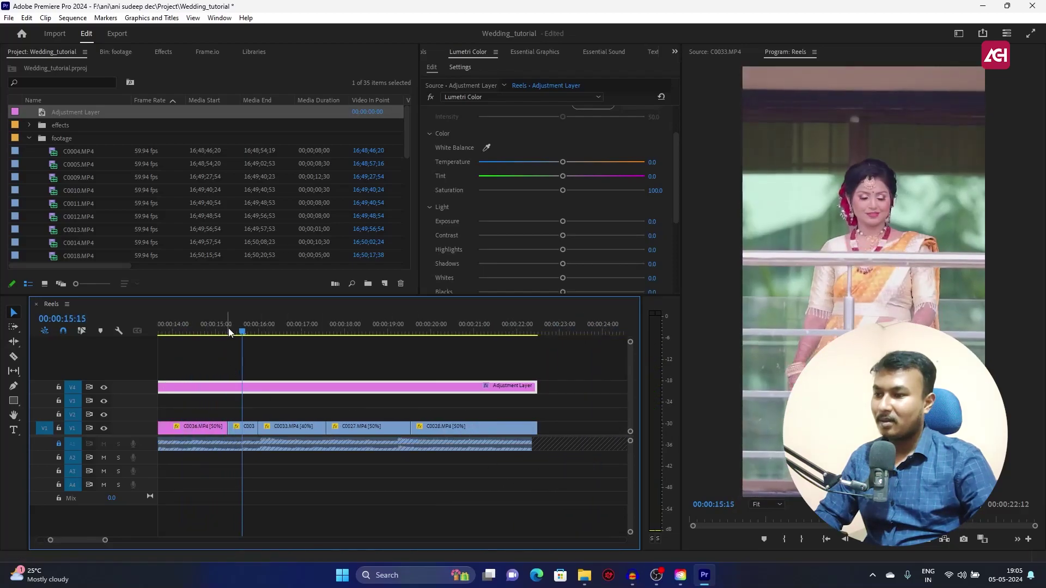
# Review the final part of C0036.MP4 and trim the clip's end back to 00:00:15:02.
pyautogui.moveTo(228, 330); pyautogui.dragTo(207, 339)
pyautogui.scroll(2, 289, 430)
pyautogui.click(313, 430)
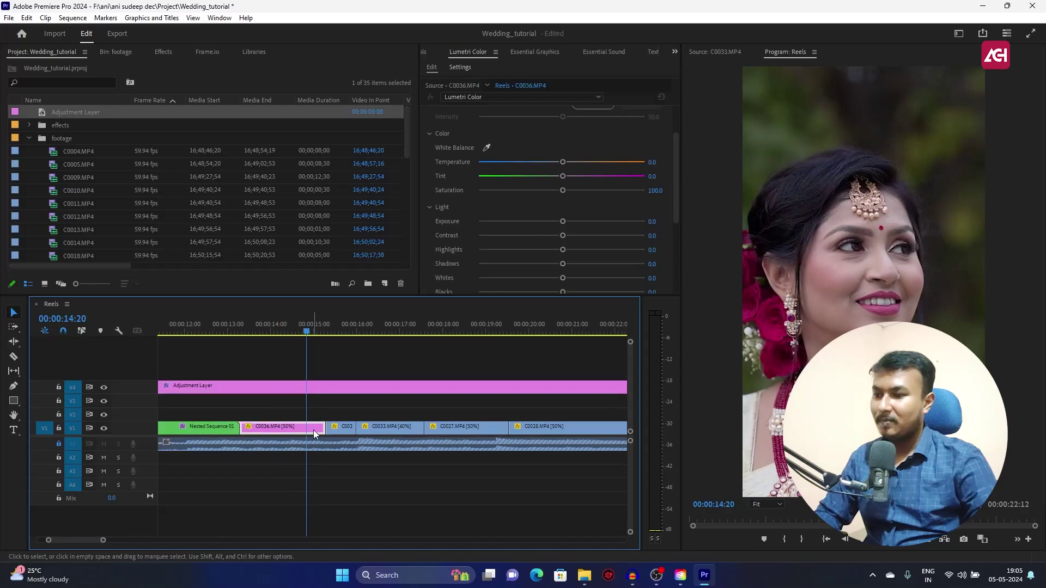
pyautogui.press('space')
pyautogui.press('space')
pyautogui.moveTo(321, 334); pyautogui.dragTo(317, 336)
pyautogui.moveTo(325, 427); pyautogui.dragTo(317, 428)
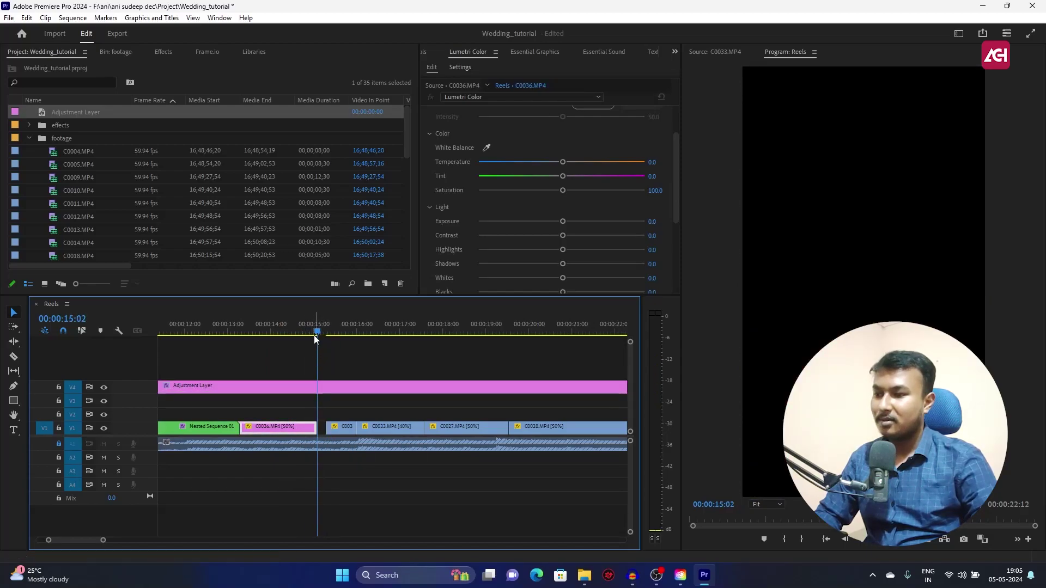
# Set the speed of the C0036.MP4 clip to 40% and move the playhead to just before it.
pyautogui.click(287, 331)
pyautogui.hotkey('ctrl', 'r')
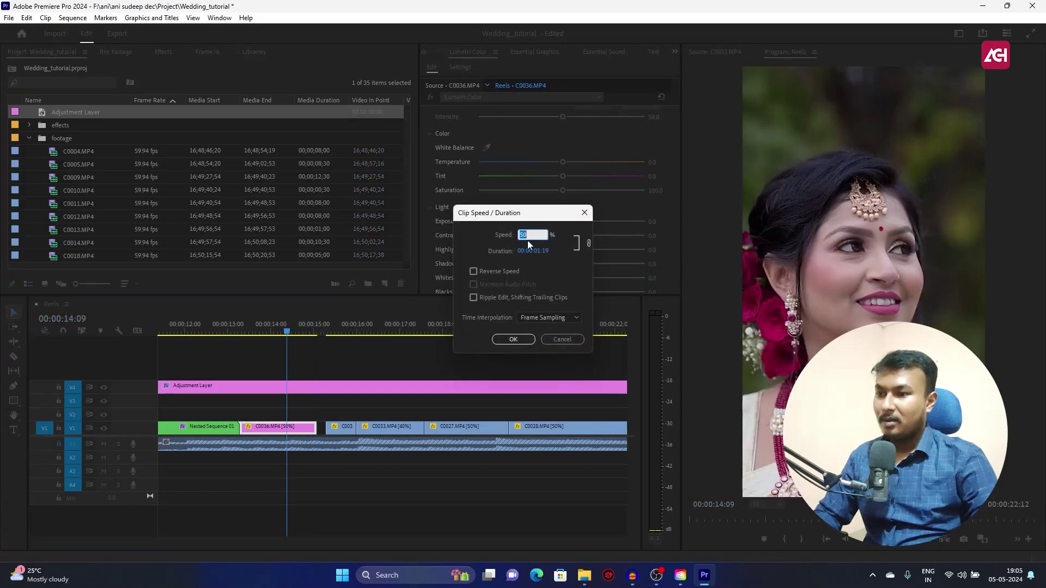
pyautogui.write('40')
pyautogui.press('Return')
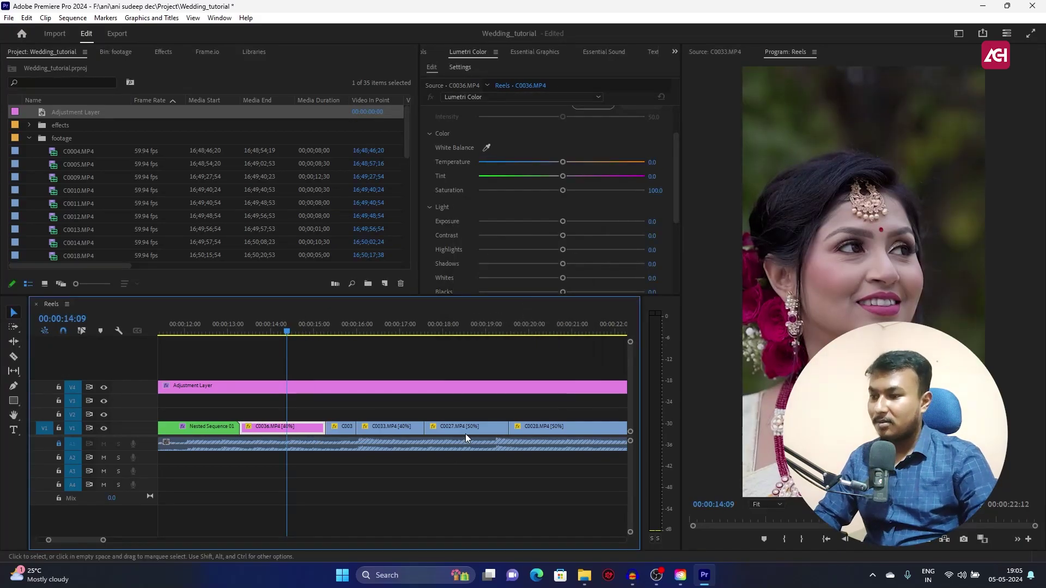
pyautogui.doubleClick(305, 427)
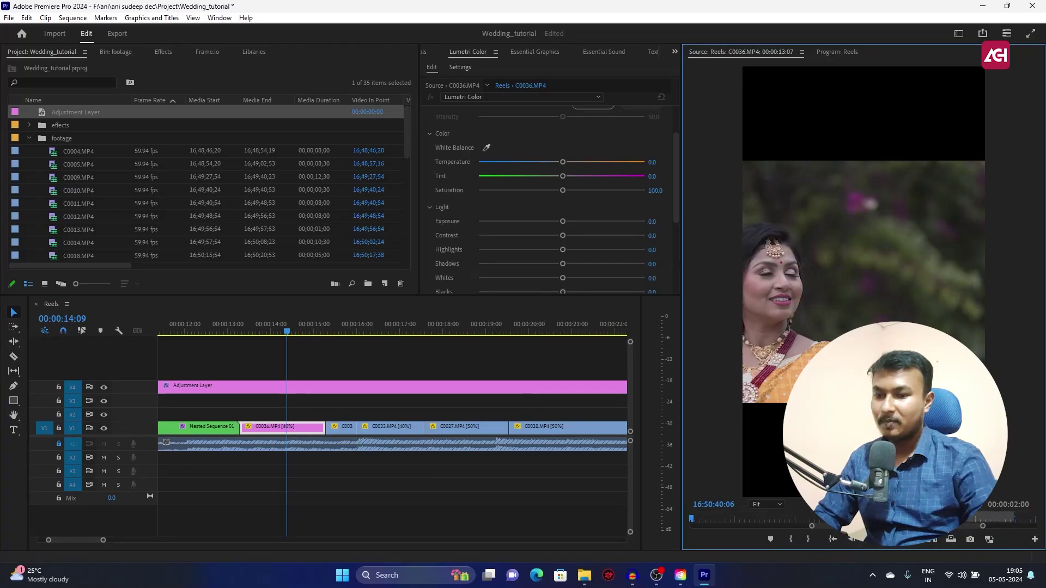
pyautogui.click(243, 331)
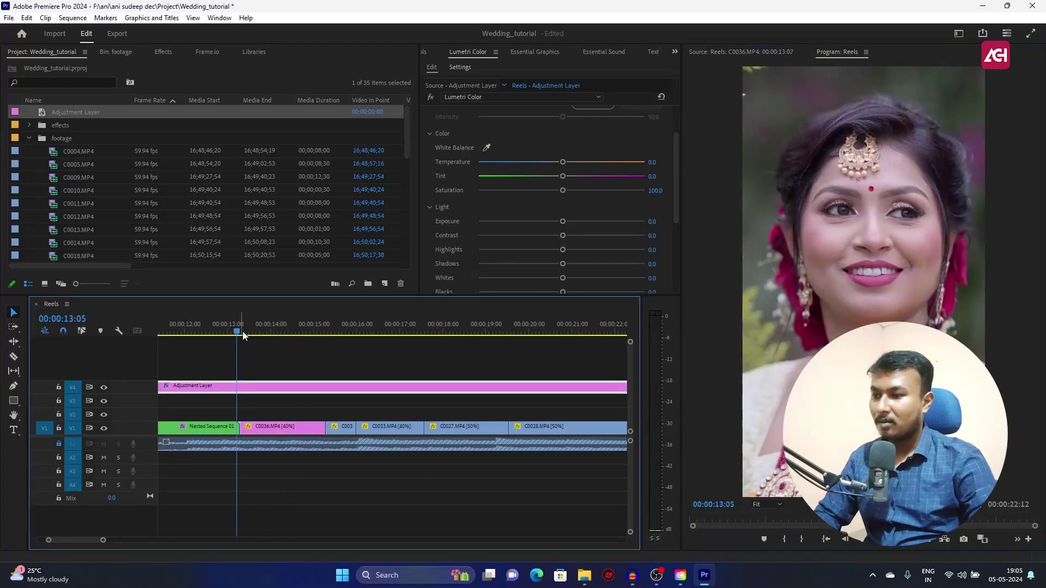
# Grade the short C0033.MP4 clip after C0036.MP4 with temperature 7.2, contrast about 24 and highlights -34.
pyautogui.press('space')
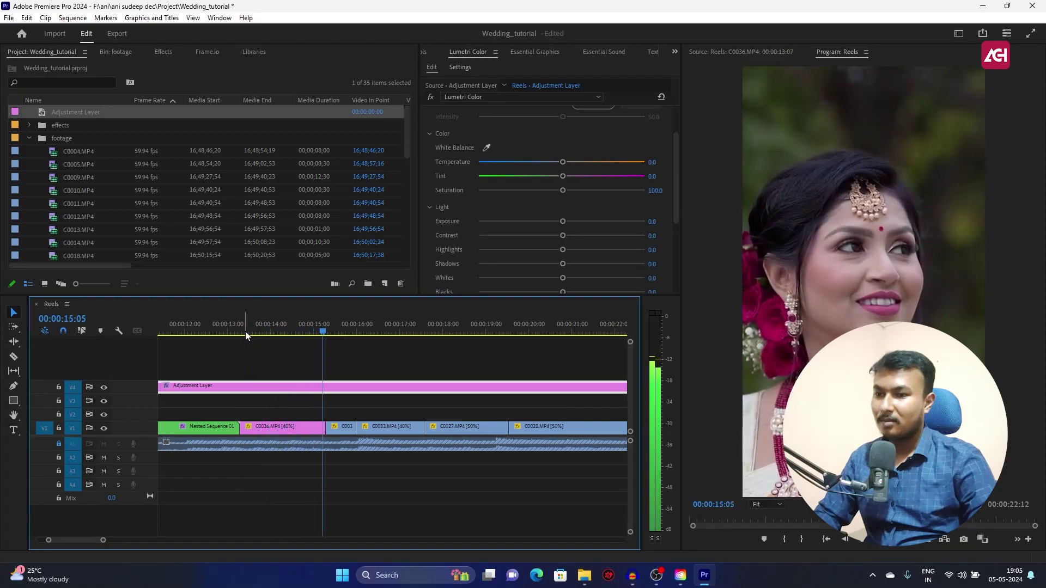
pyautogui.click(343, 428)
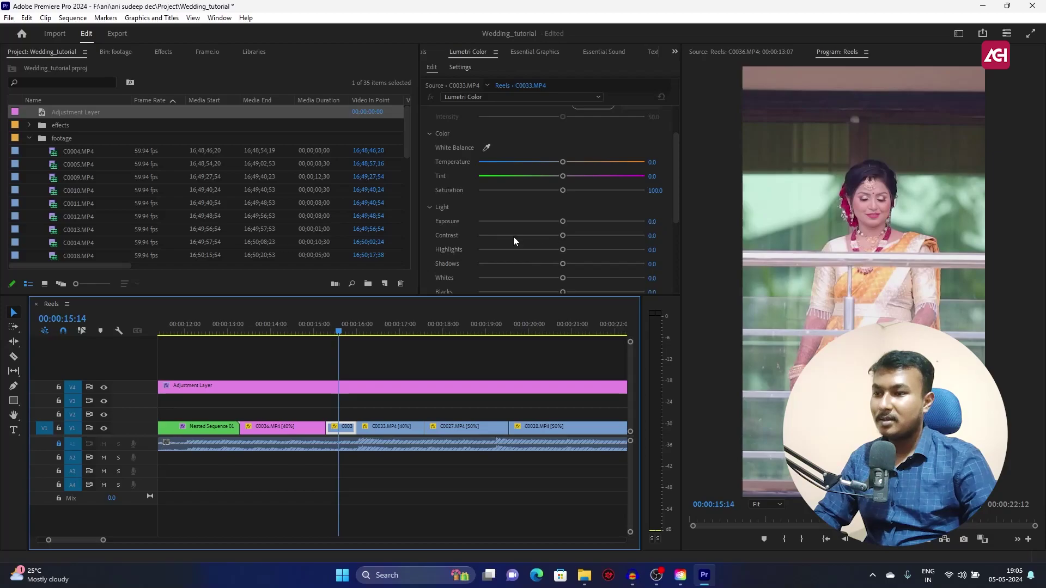
pyautogui.moveTo(529, 250); pyautogui.dragTo(530, 250)
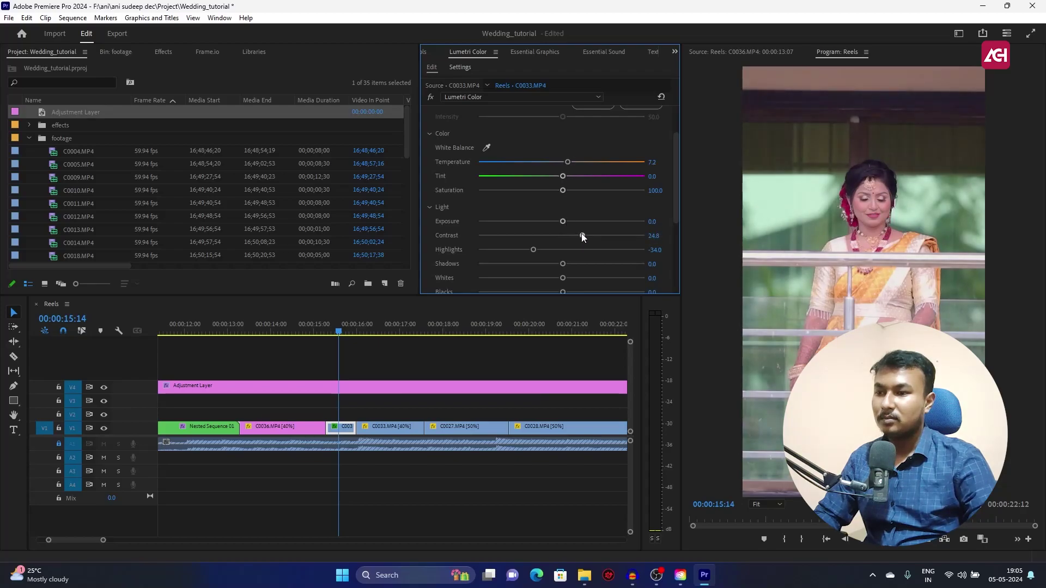
# Play through the two C0033.MP4 clips into C0027.MP4 to compare the graded shot with the ungraded ones.
pyautogui.press('space')
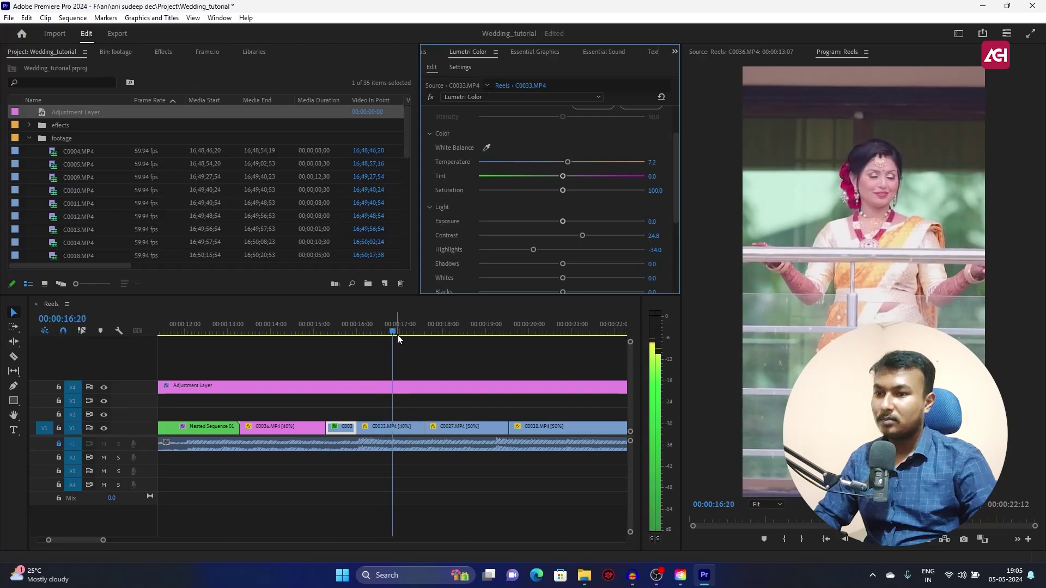
pyautogui.click(395, 425)
pyautogui.moveTo(486, 331); pyautogui.dragTo(361, 383)
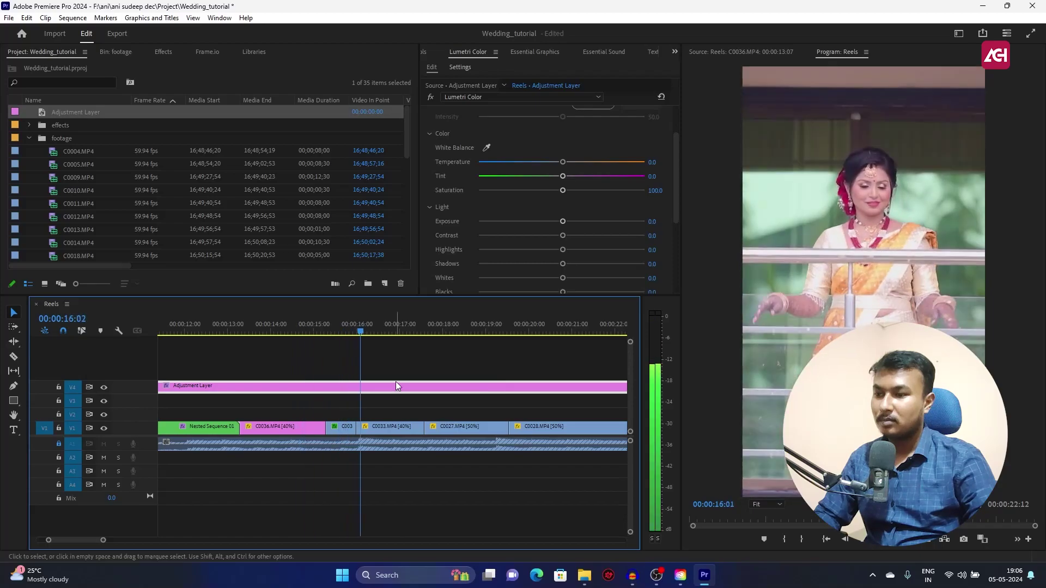
pyautogui.press('space')
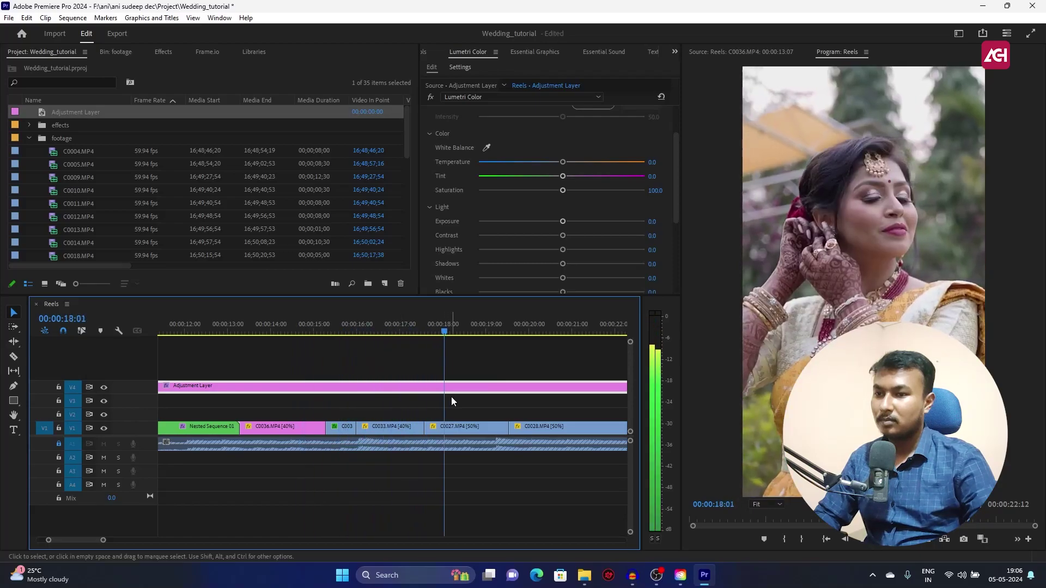
pyautogui.press('space')
pyautogui.moveTo(422, 329); pyautogui.dragTo(387, 418)
pyautogui.click(387, 426)
pyautogui.scroll(2, 511, 226)
pyautogui.scroll(-2, 506, 257)
# Refine the short C0033.MP4 clip's grade by setting highlights to -38.6 and shadows to -34.
pyautogui.moveTo(370, 328); pyautogui.dragTo(338, 332)
pyautogui.click(342, 427)
pyautogui.moveTo(535, 232)
pyautogui.mouseDown()
pyautogui.moveTo(511, 229)
pyautogui.moveTo(529, 228)
pyautogui.mouseUp()
pyautogui.scroll(-2, 533, 239)
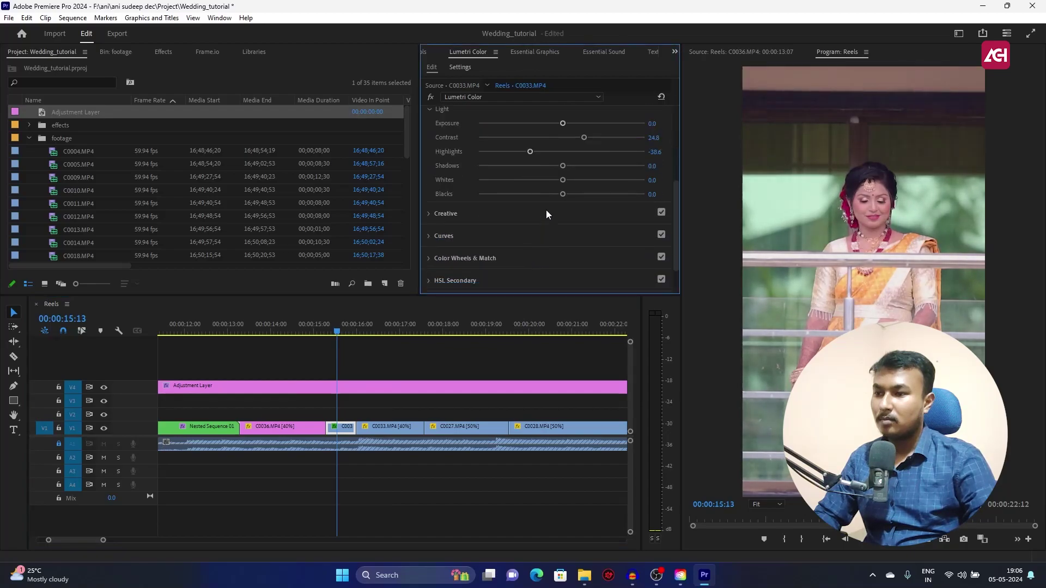
pyautogui.moveTo(557, 168); pyautogui.dragTo(526, 166)
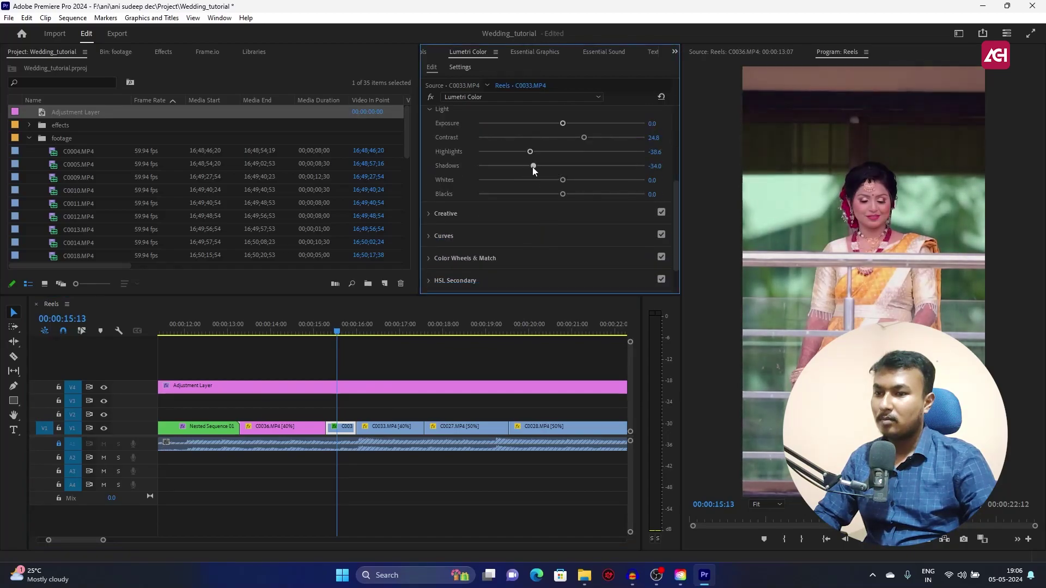
# Copy the short C0033.MP4 clip's attributes onto the following C0033.MP4 clip and play it back.
pyautogui.click(342, 427)
pyautogui.click(385, 429)
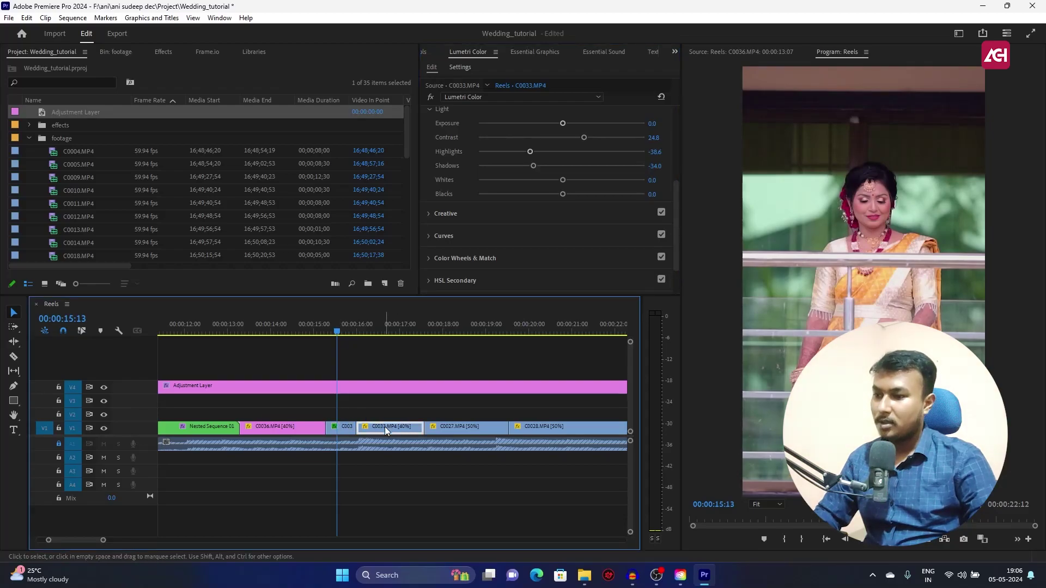
pyautogui.hotkey('ctrl', 'alt', 'v')
pyautogui.click(547, 467)
pyautogui.press('space')
pyautogui.press('space')
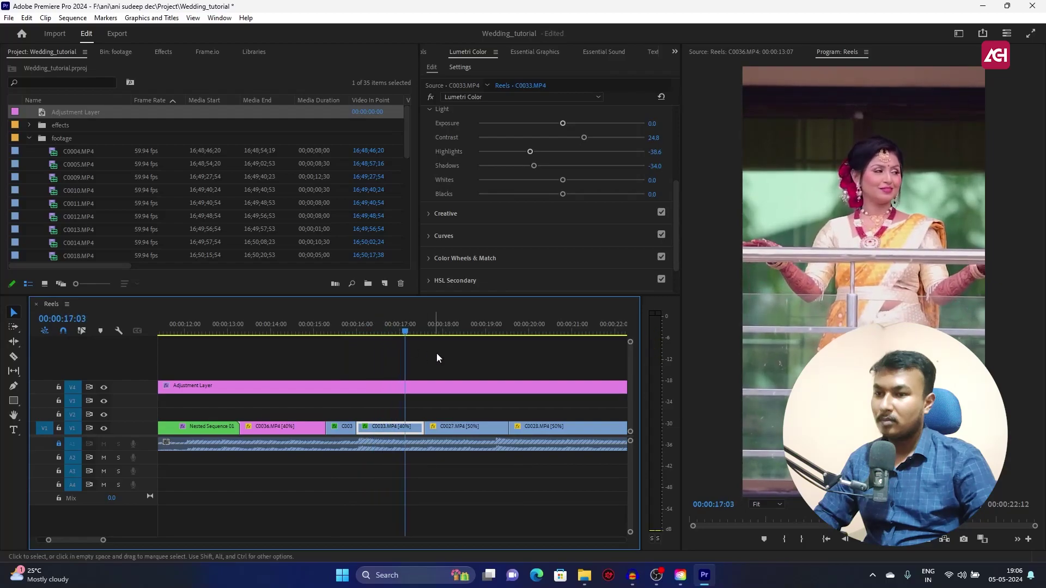
pyautogui.press('space')
pyautogui.press('space')
# Set the exposure of the C0027.MP4 clip to 0.4 and play on into C0028.MP4.
pyautogui.click(452, 430)
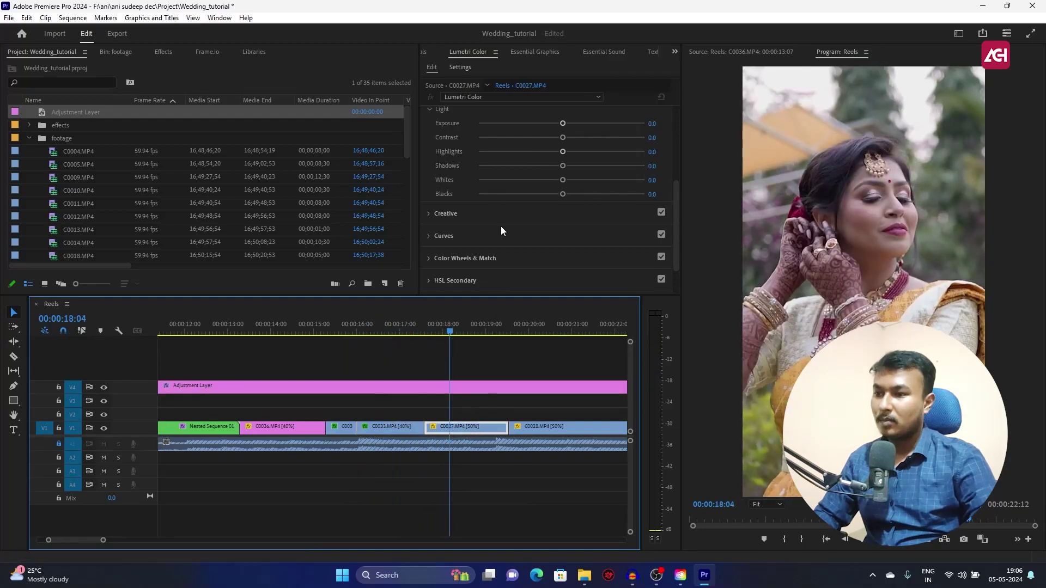
pyautogui.moveTo(565, 231); pyautogui.dragTo(566, 231)
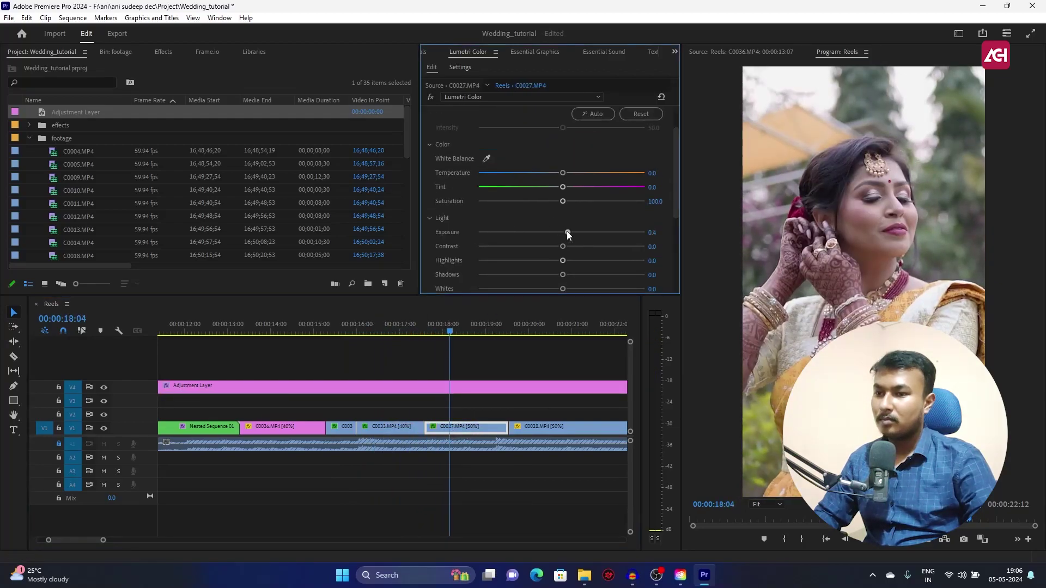
pyautogui.press('space')
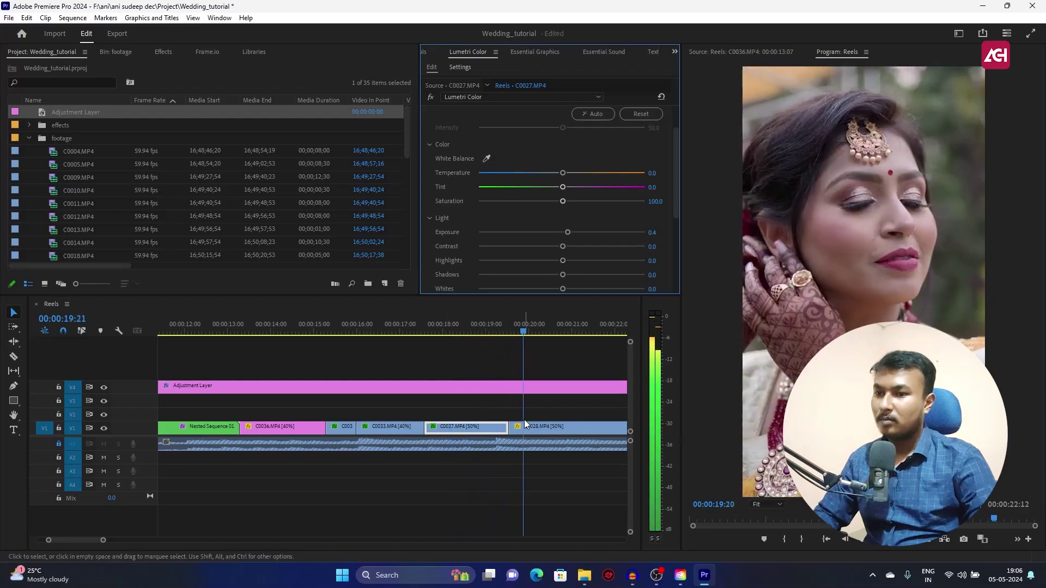
# Trim the end of C0028.MP4 to the end of the song and add a Cross Dissolve there.
pyautogui.click(555, 430)
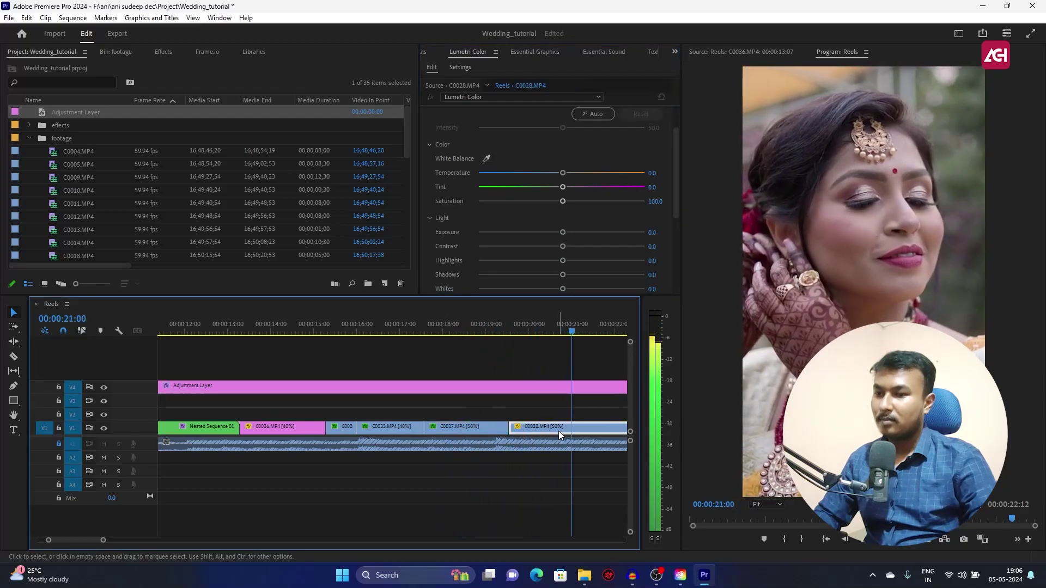
pyautogui.click(364, 325)
pyautogui.press('End')
pyautogui.click(356, 326)
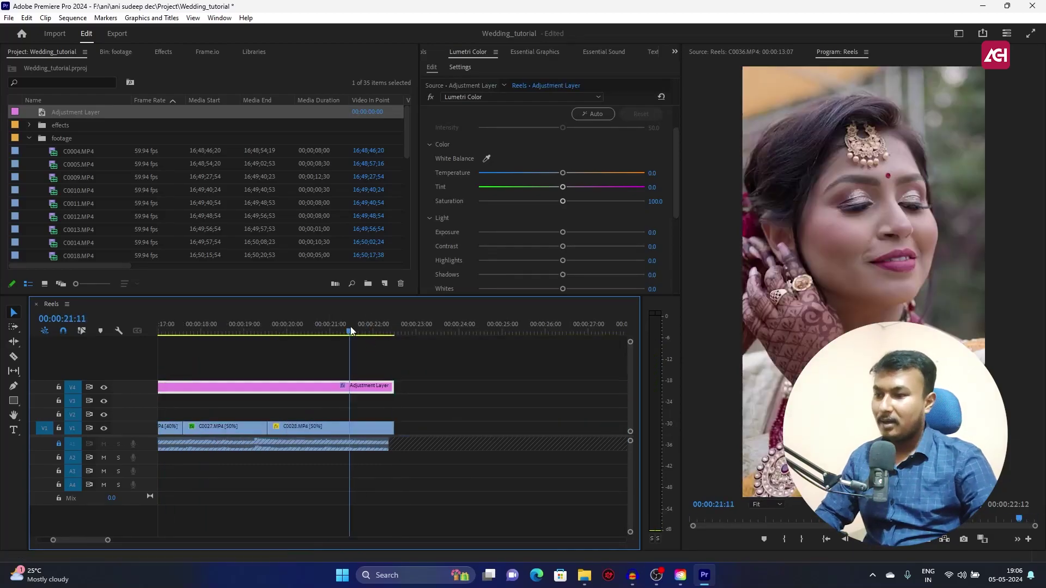
pyautogui.moveTo(391, 430); pyautogui.dragTo(386, 430)
pyautogui.hotkey('ctrl', 'd')
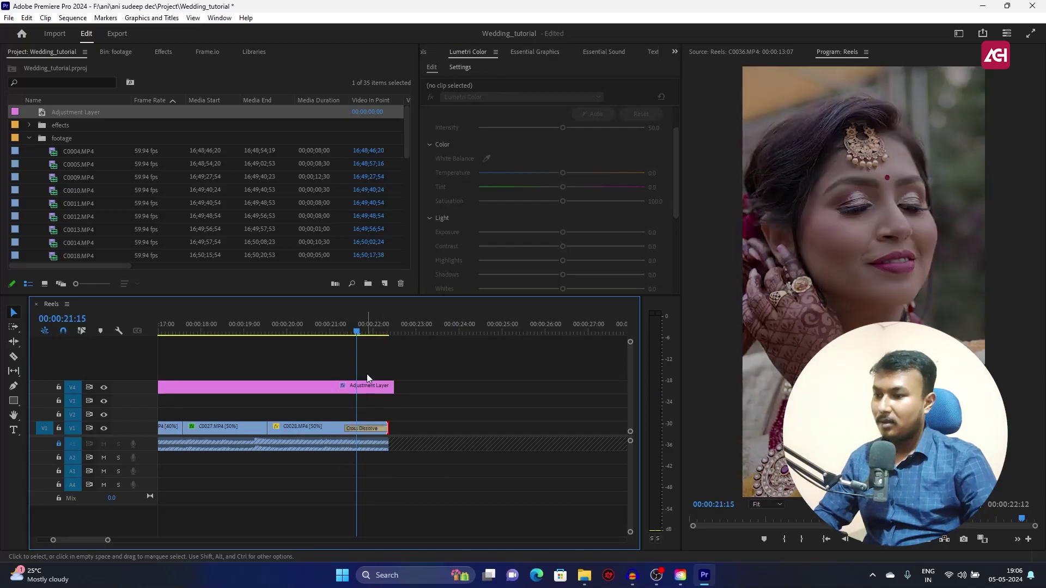
pyautogui.moveTo(357, 328); pyautogui.dragTo(347, 327)
pyautogui.press('space')
pyautogui.press('space')
# Unlock audio track A1, extend the song to the adjustment layer's end and add a Constant Power fade at its end.
pyautogui.click(322, 445)
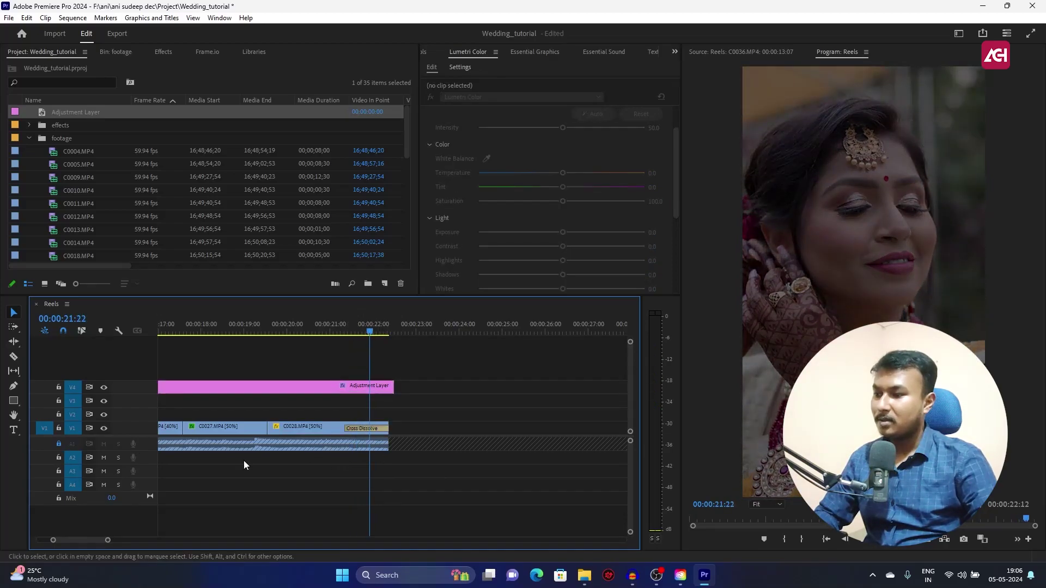
pyautogui.click(58, 444)
pyautogui.click(340, 453)
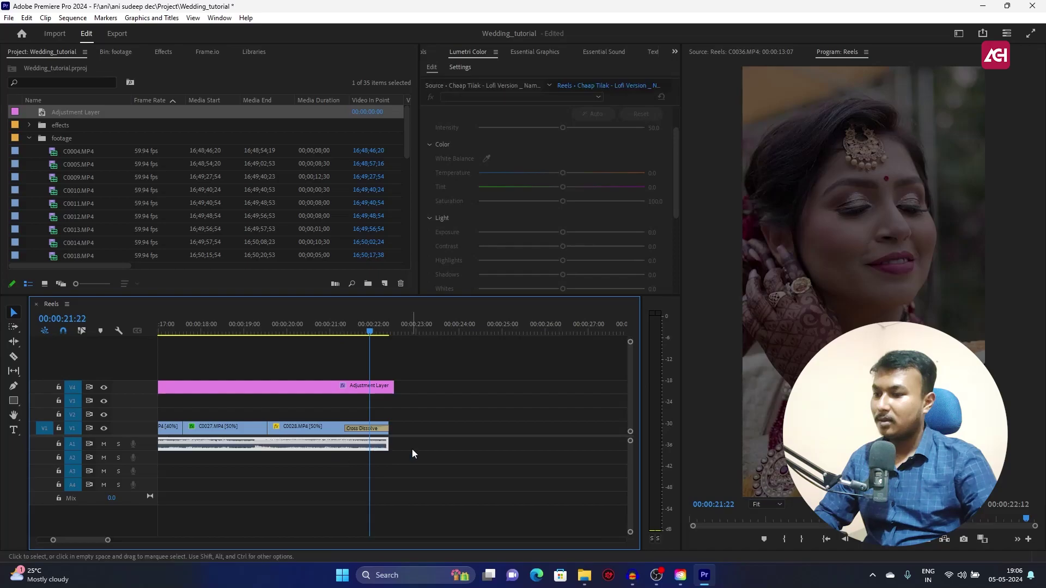
pyautogui.moveTo(388, 444); pyautogui.dragTo(393, 444)
pyautogui.hotkey('ctrl', 'shift', 'd')
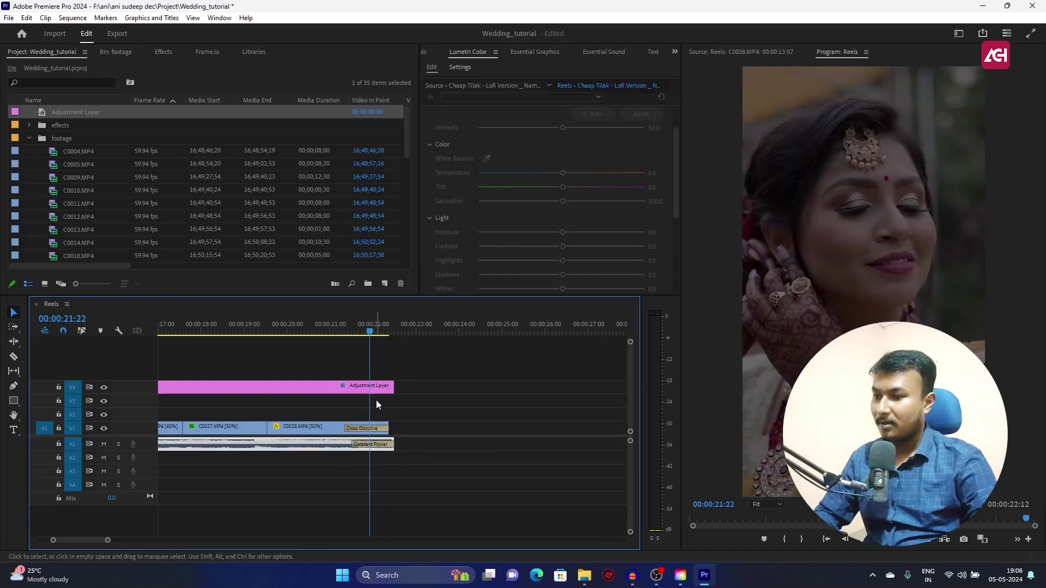
pyautogui.click(328, 332)
pyautogui.press('space')
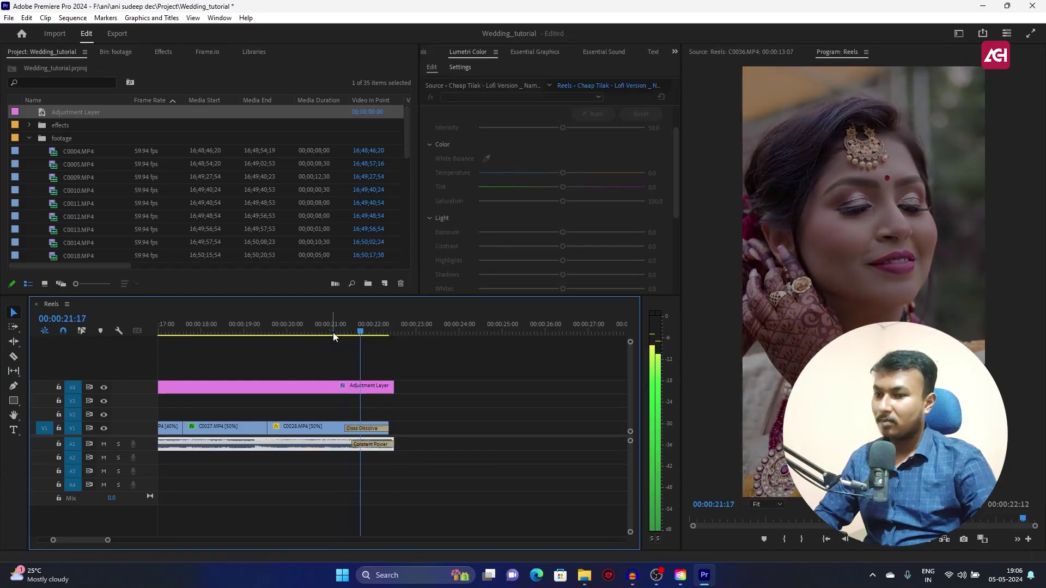
pyautogui.press('space')
# Replace the Constant Power fade at the song's end with an Exponential Fade and play the ending.
pyautogui.hotkey('shift', '7')
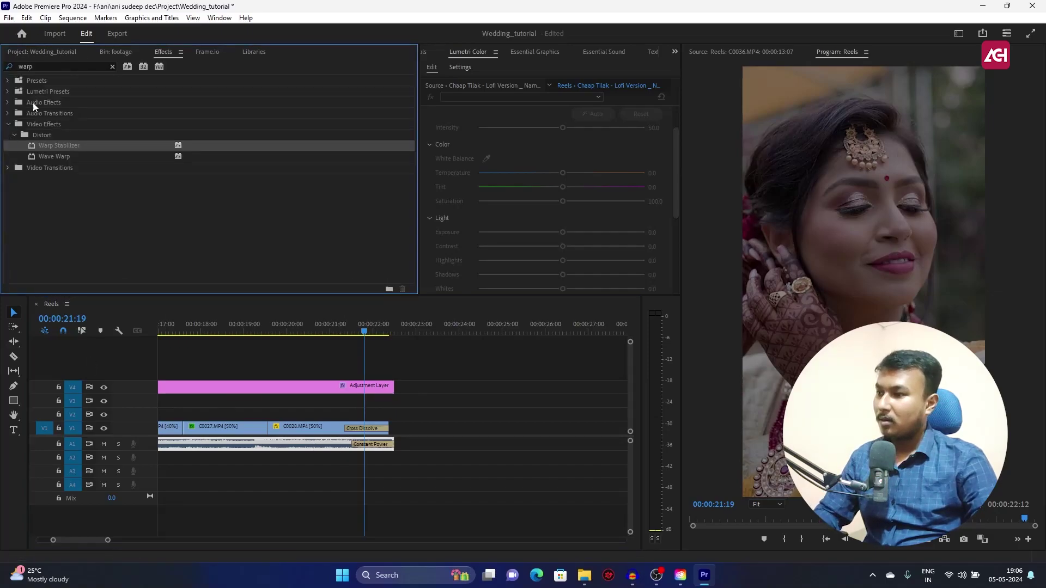
pyautogui.click(43, 67)
pyautogui.write('expo')
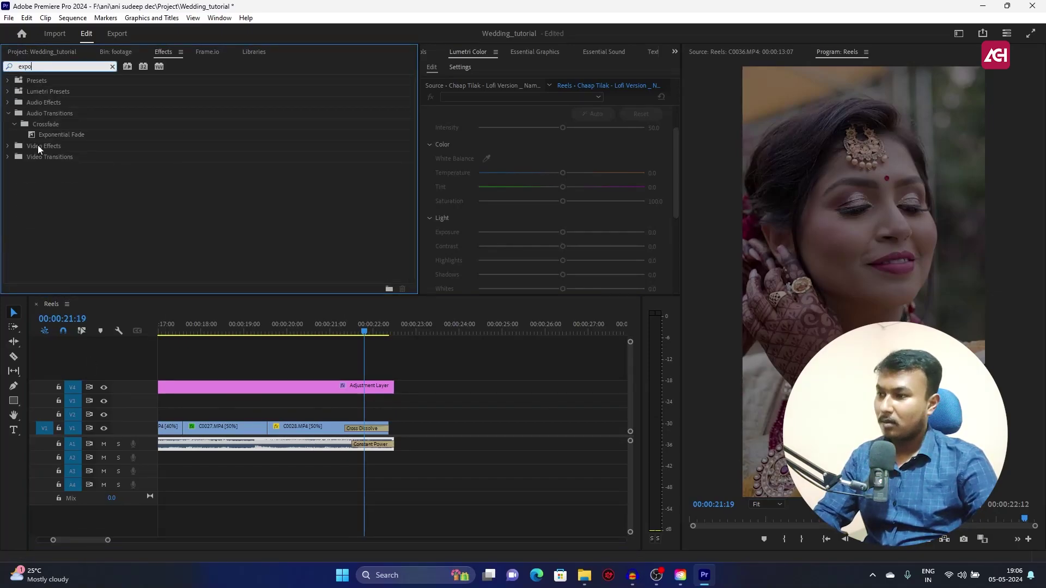
pyautogui.click(73, 137)
pyautogui.moveTo(370, 455); pyautogui.dragTo(370, 455)
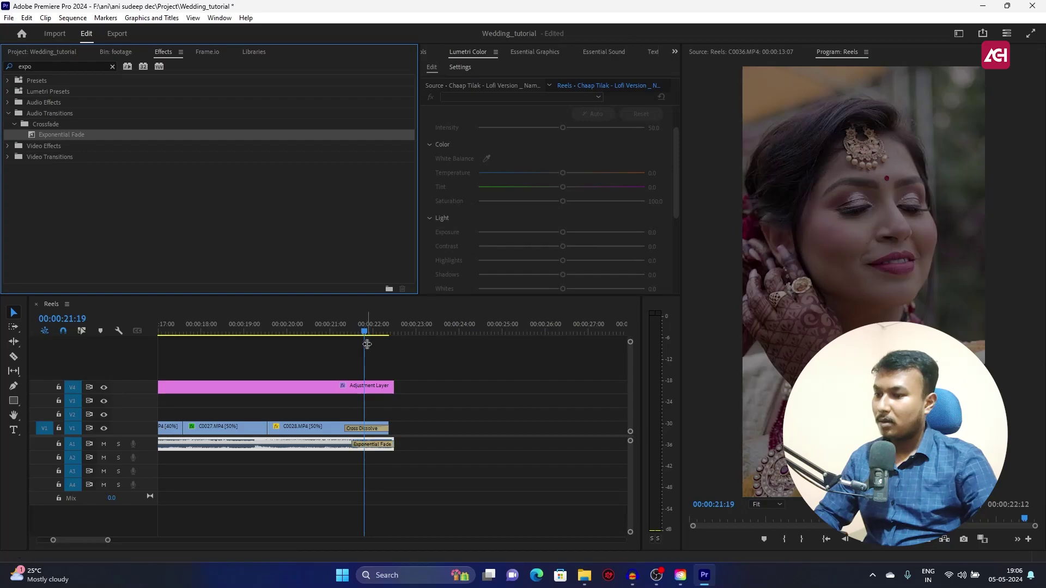
pyautogui.click(339, 331)
pyautogui.press('space')
# Trim the adjustment layer's end to match C0028.MP4 and play the opening of the sequence.
pyautogui.press('space')
pyautogui.moveTo(393, 389); pyautogui.dragTo(387, 390)
pyautogui.press('\\')
pyautogui.press('space')
pyautogui.press('=')
pyautogui.press('=')
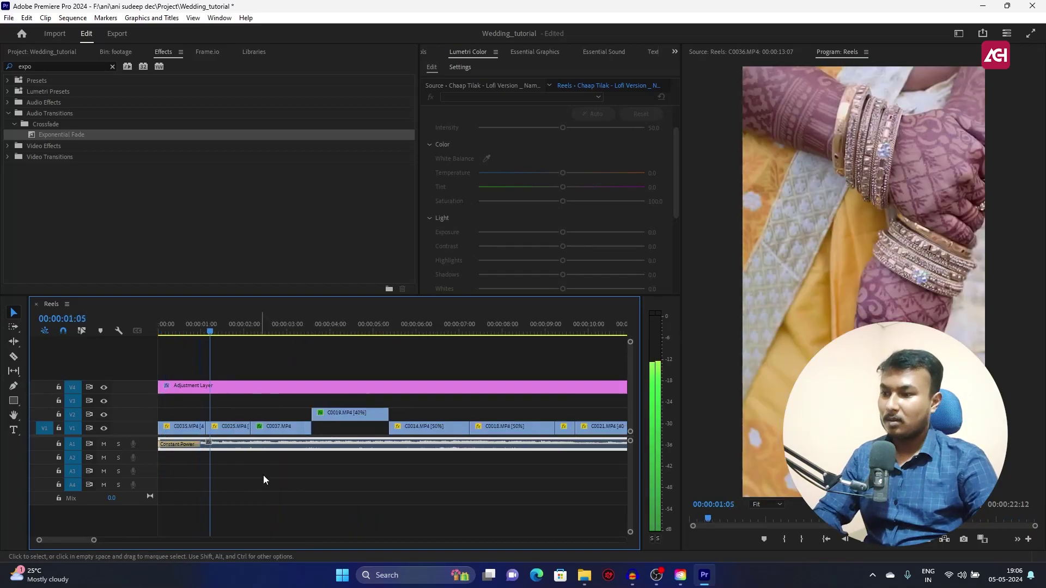
pyautogui.press('space')
# Delete the Constant Power fade at the beginning of the song.
pyautogui.moveTo(212, 332); pyautogui.dragTo(157, 333)
pyautogui.click(181, 429)
pyautogui.click(184, 445)
pyautogui.press('Delete')
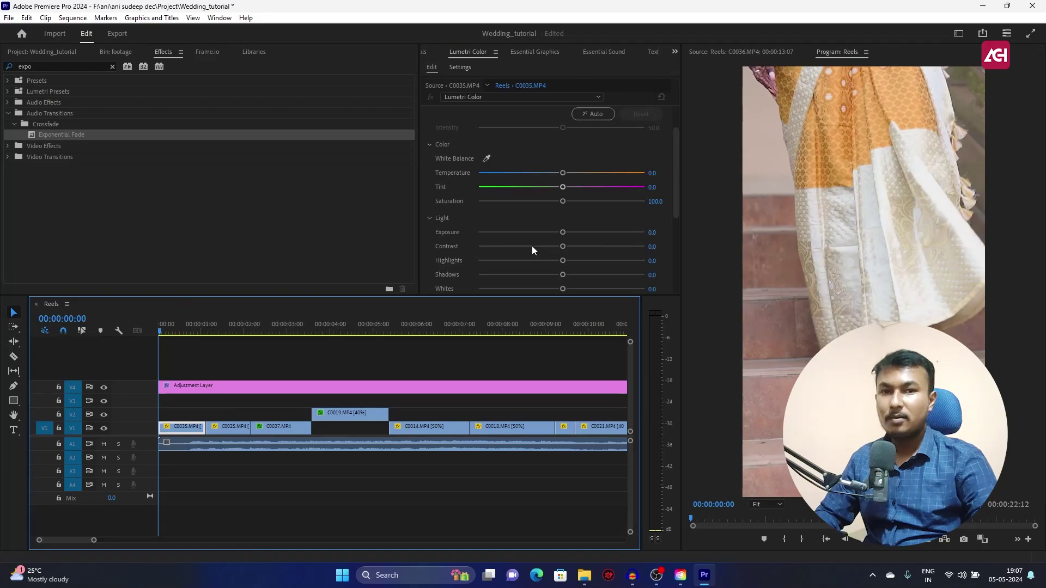
# Adjust the Lumetri light settings of the opening C0035.MP4 clip and move the playhead to 00:00:01:17.
pyautogui.scroll(-1, 510, 256)
pyautogui.moveTo(509, 250); pyautogui.dragTo(514, 252)
pyautogui.moveTo(586, 236); pyautogui.dragTo(585, 236)
pyautogui.scroll(-2, 539, 248)
pyautogui.moveTo(210, 325); pyautogui.dragTo(231, 326)
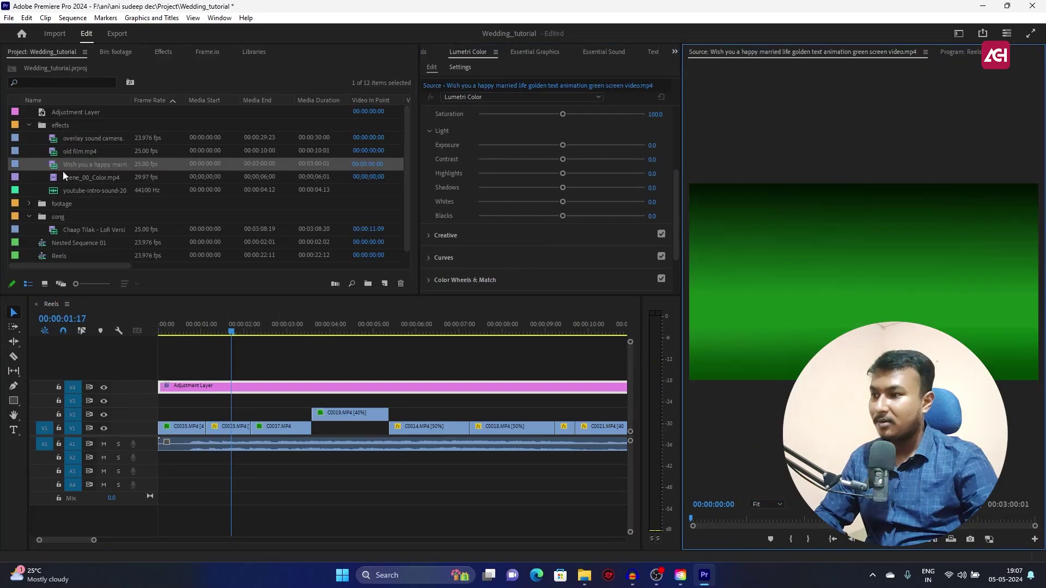
# Mark overlay sound camera.mp4 from 00:00:03:06 to 00:00:04:09 and place that part on V5 over the cut between C0037.MP4 and C0019.MP4.
pyautogui.doubleClick(57, 153)
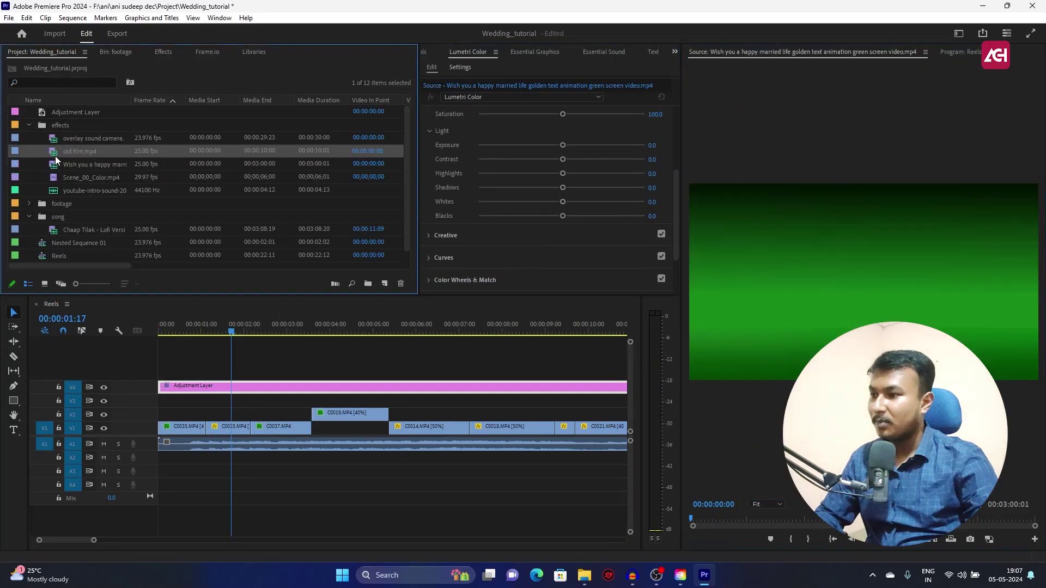
pyautogui.doubleClick(56, 139)
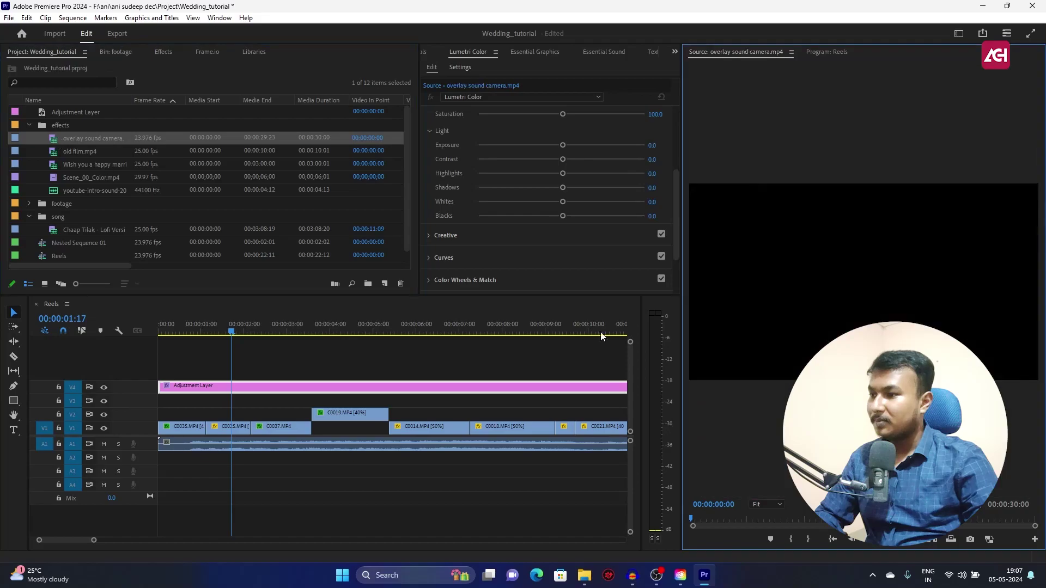
pyautogui.moveTo(700, 518); pyautogui.dragTo(730, 524)
pyautogui.click(791, 540)
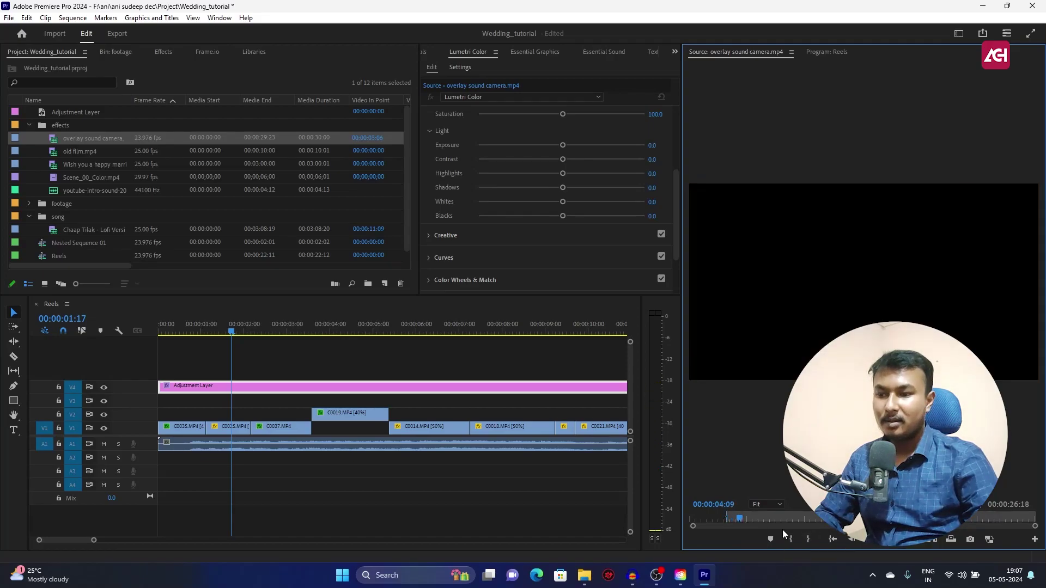
pyautogui.click(807, 539)
pyautogui.moveTo(850, 348); pyautogui.dragTo(224, 369)
pyautogui.moveTo(472, 409); pyautogui.dragTo(294, 374)
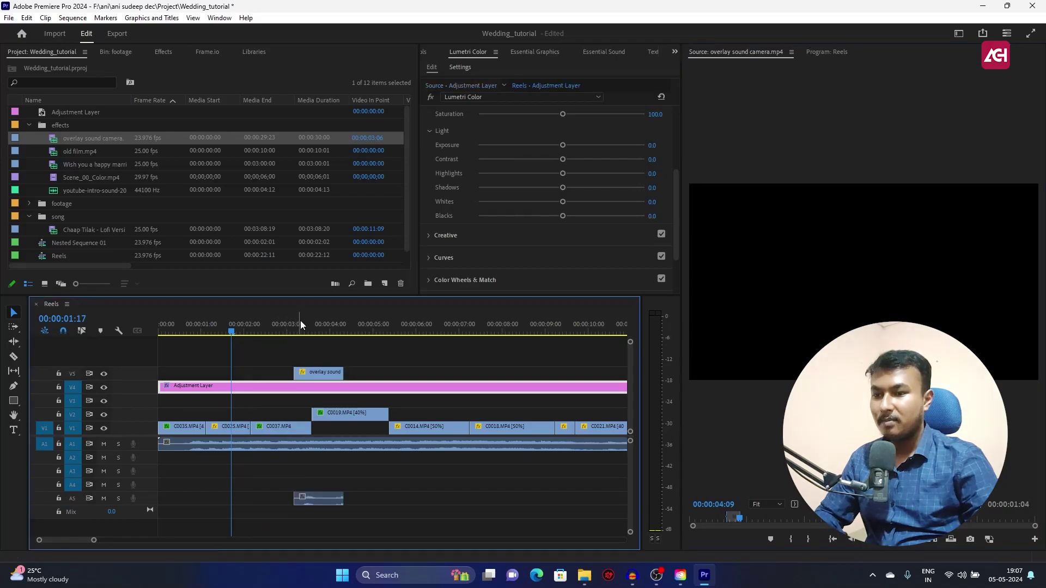
# Scale the overlay sound camera.mp4 clip to 180 and set its blend mode to Screen.
pyautogui.click(300, 322)
pyautogui.click(308, 375)
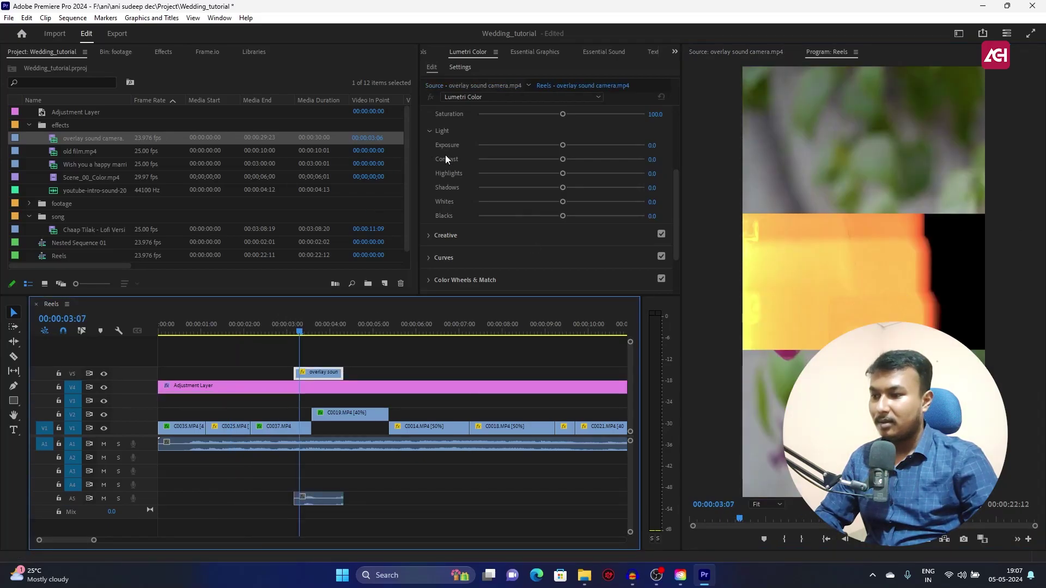
pyautogui.hotkey('shift', '5')
pyautogui.click(508, 116)
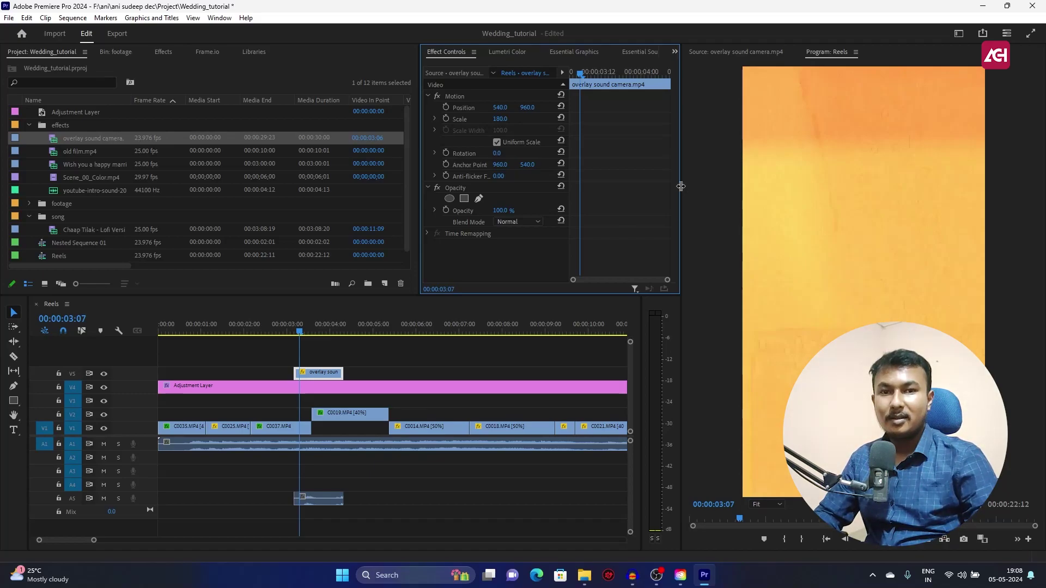
pyautogui.click(515, 222)
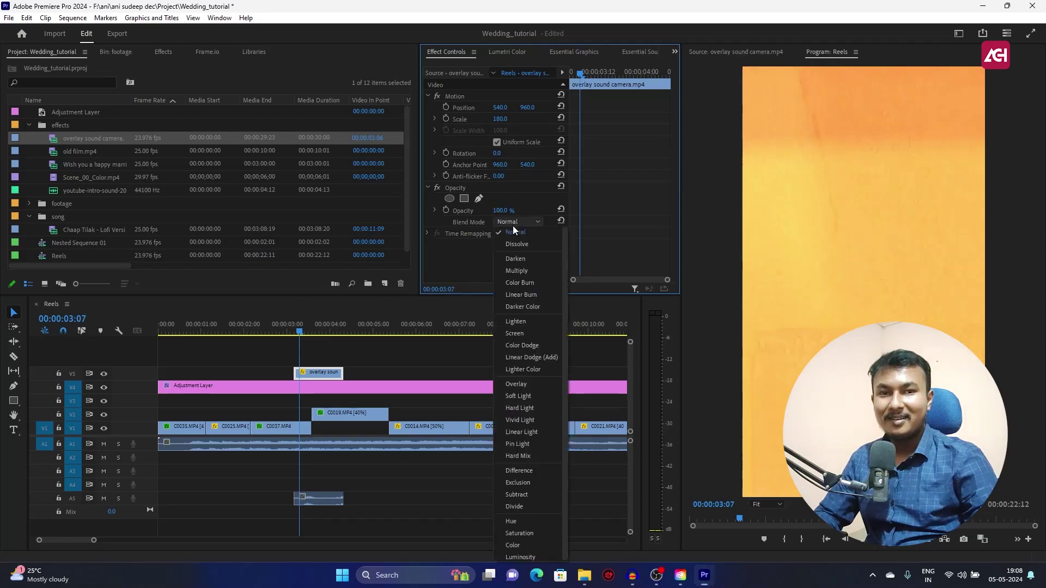
pyautogui.click(513, 358)
# Play the sequence across the overlay clip to review the light leak transition between C0037.MP4 and C0019.MP4.
pyautogui.click(306, 385)
pyautogui.click(284, 335)
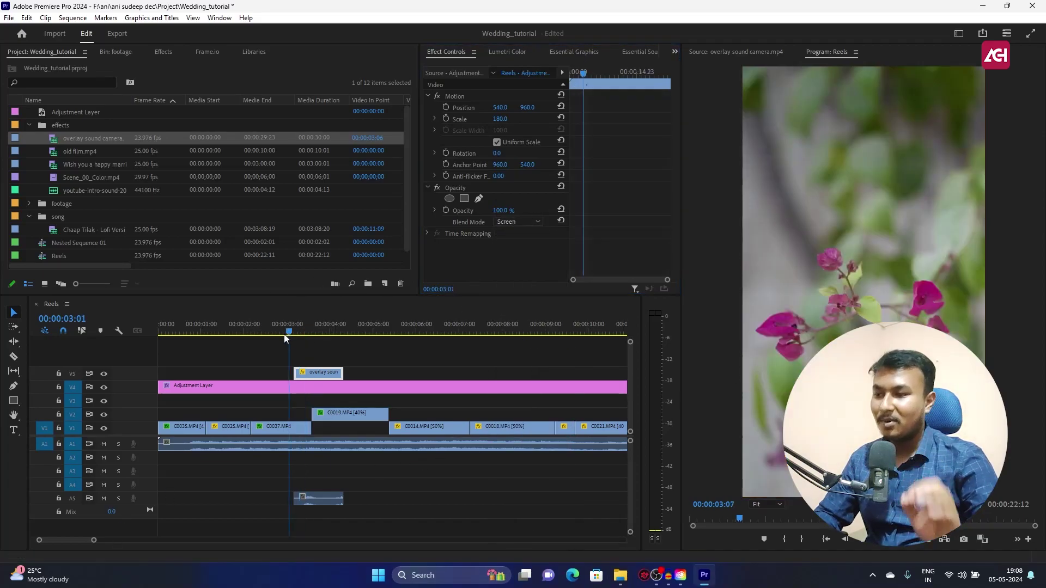
pyautogui.press('=')
pyautogui.press('space')
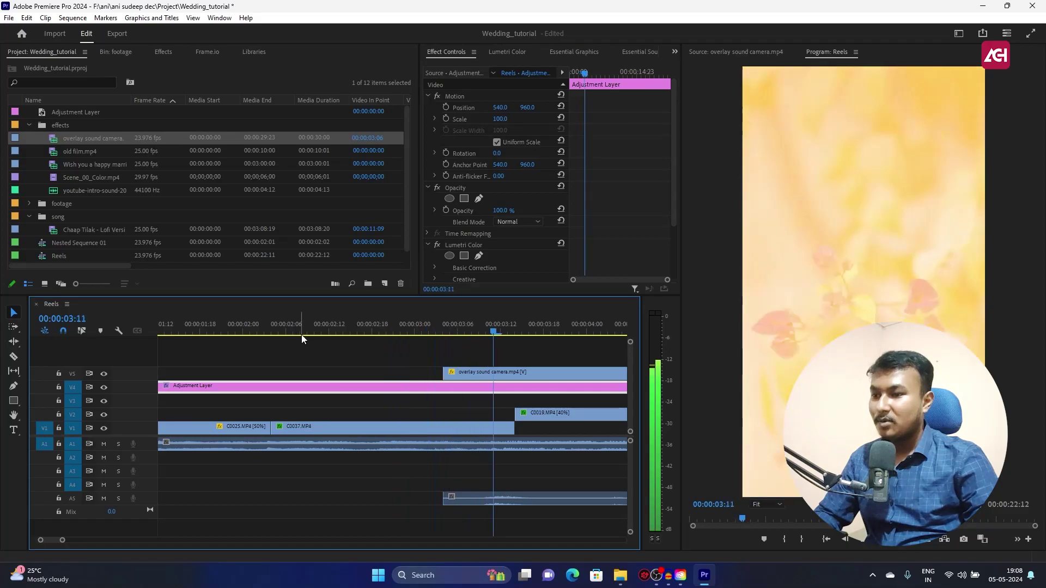
pyautogui.press('space')
pyautogui.press('-')
pyautogui.press('-')
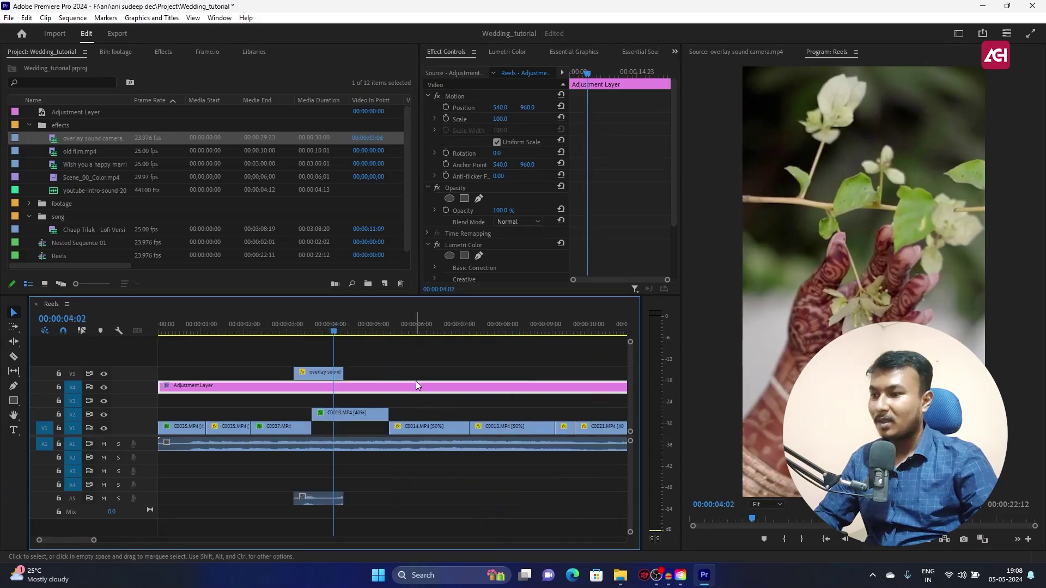
# Try placing the overlay clip further along the sequence near C0014.MP4 and undo it.
pyautogui.moveTo(331, 374); pyautogui.dragTo(427, 382)
pyautogui.hotkey('ctrl', 'z')
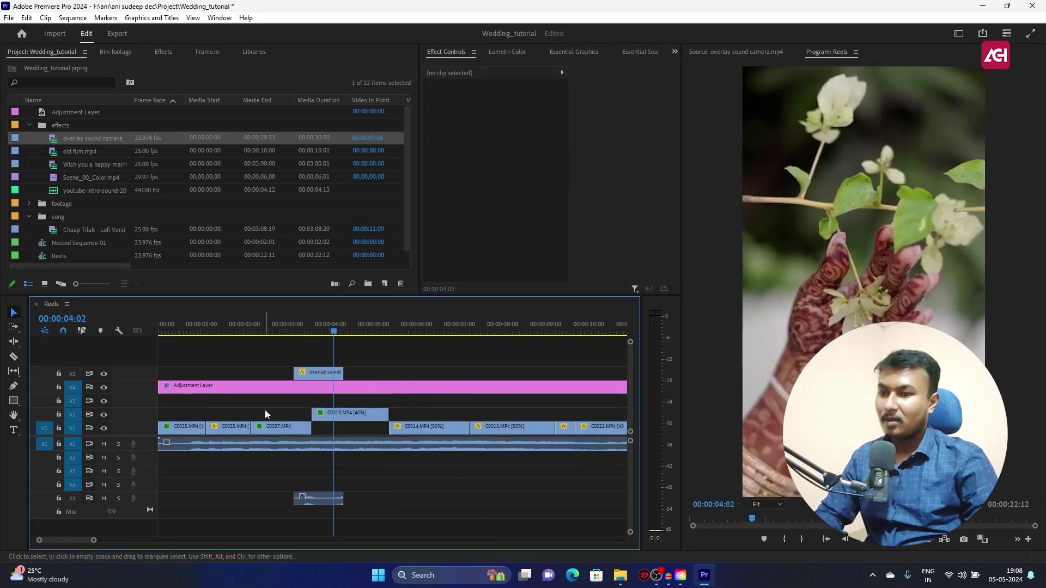
# Move the light leak overlay clip on V5 over the cut between C0014.MP4 and C0018.MP4 and play the transition.
pyautogui.moveTo(321, 372); pyautogui.dragTo(467, 373)
pyautogui.click(389, 317)
pyautogui.press('space')
pyautogui.press('space')
pyautogui.press('space')
pyautogui.press('space')
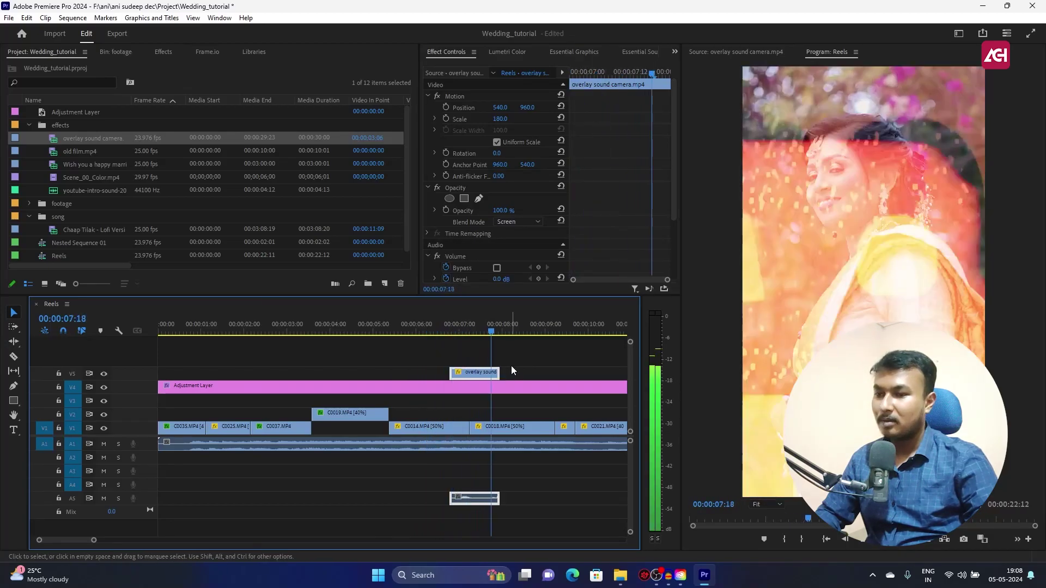
# Shift the overlay clip's used range to the start of overlay sound camera.mp4 and play the transition again.
pyautogui.doubleClick(477, 373)
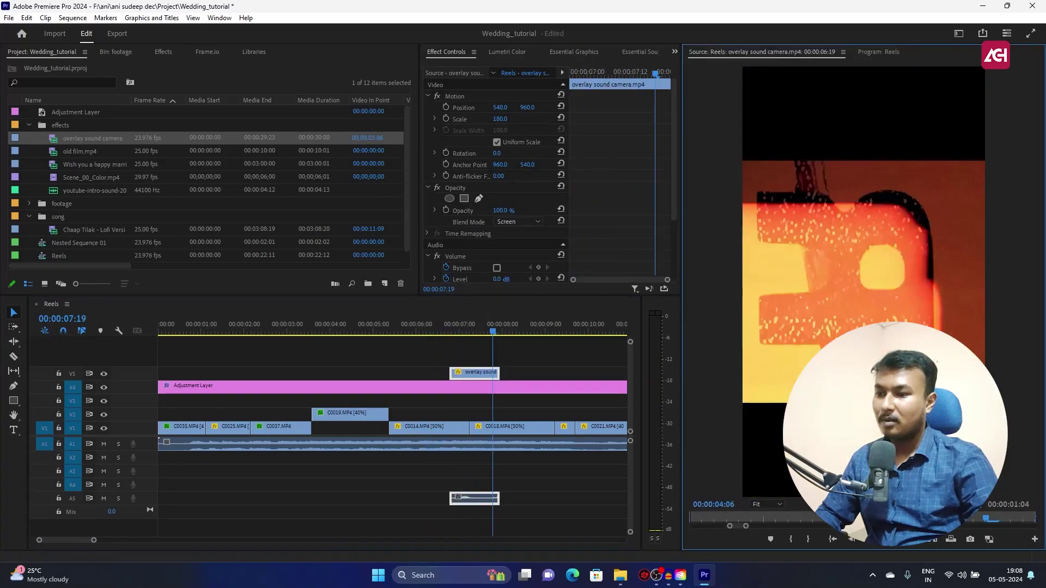
pyautogui.doubleClick(738, 525)
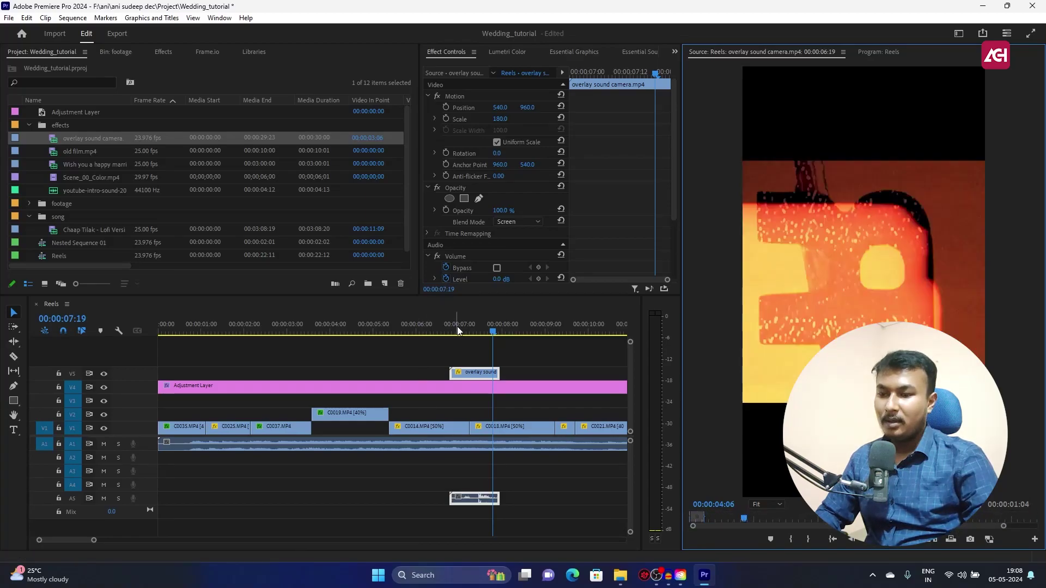
pyautogui.click(438, 334)
pyautogui.press('space')
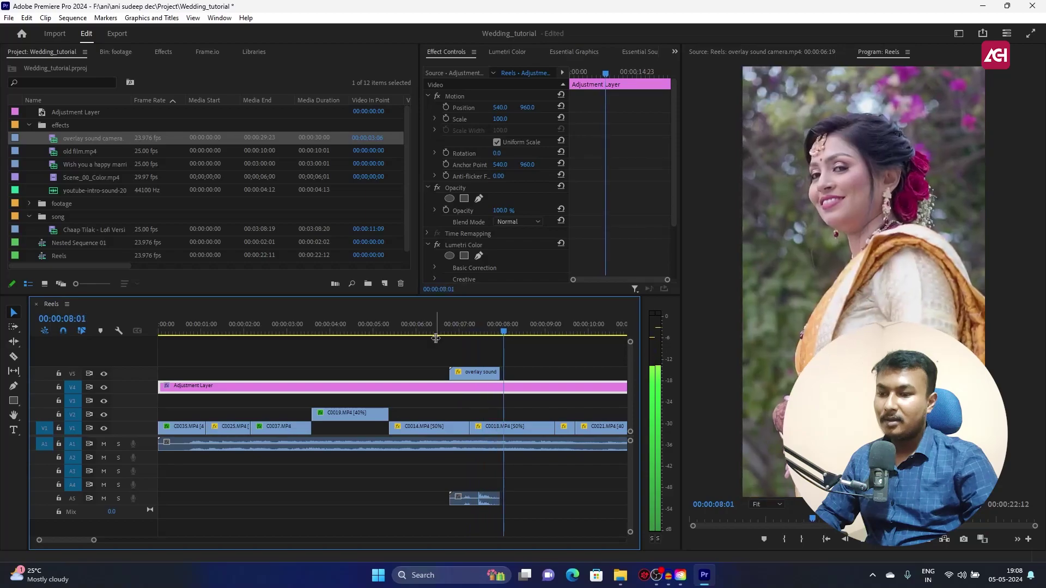
# Adjust the overlay clip's audio gain by -10 dB and play the transition to check its sound level.
pyautogui.click(472, 374)
pyautogui.click(476, 323)
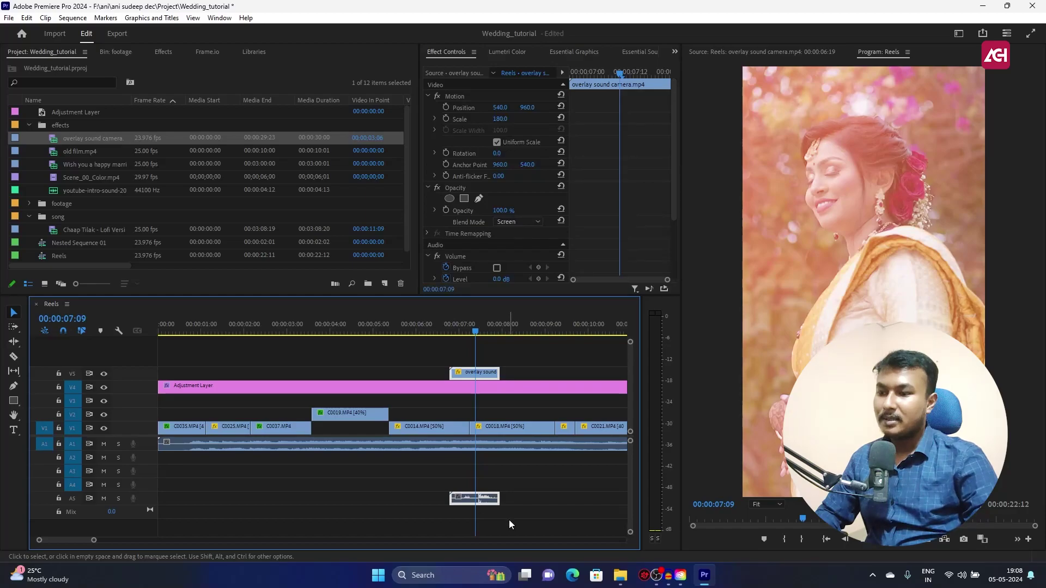
pyautogui.scroll(1, 145, 491)
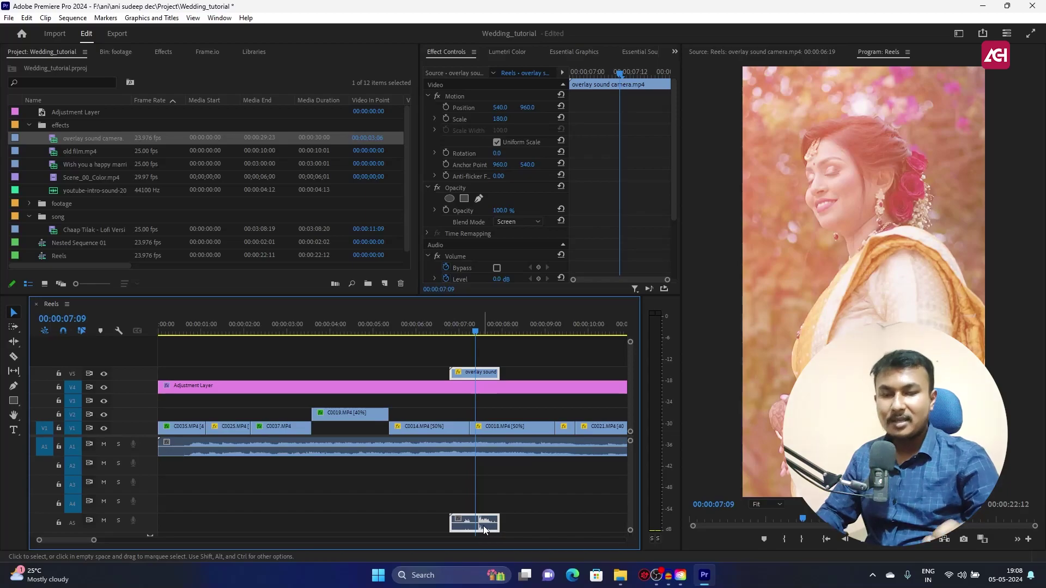
pyautogui.press('g')
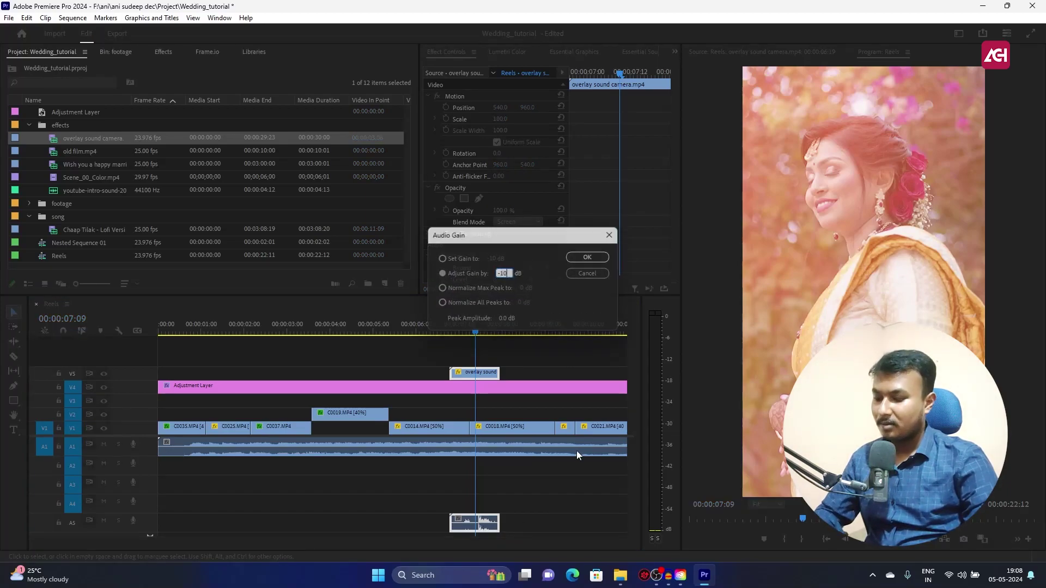
pyautogui.press('Return')
pyautogui.click(435, 329)
pyautogui.press('space')
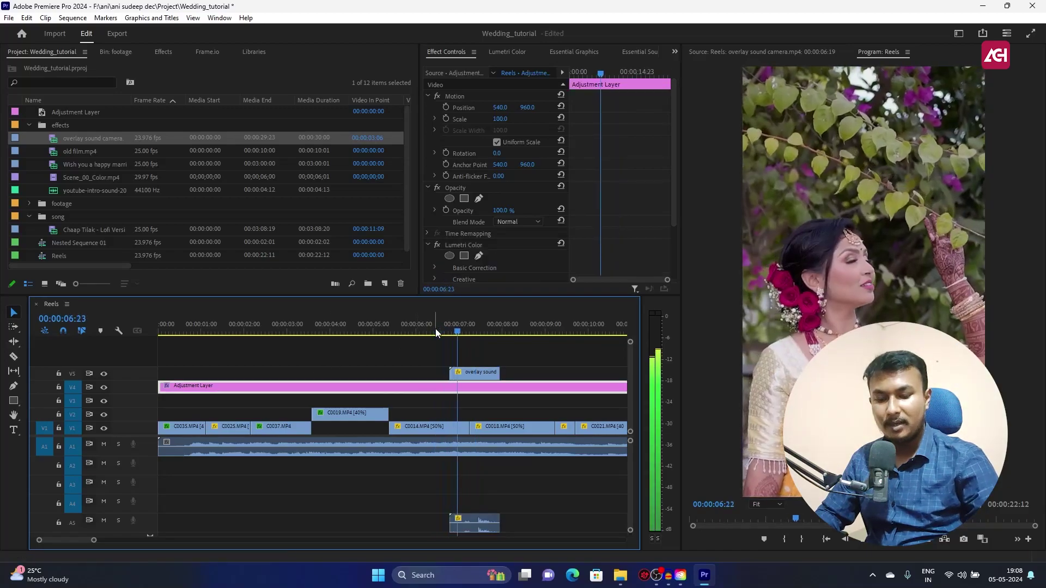
# Nest the C0018.MP4 clip on V1 as Nested Sequence 02.
pyautogui.click(518, 427)
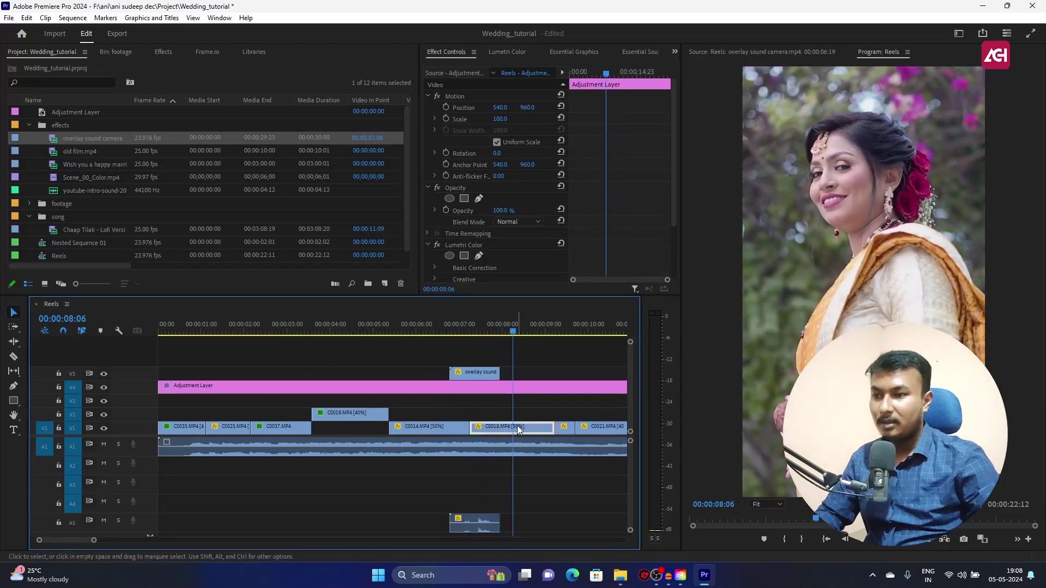
pyautogui.hotkey('alt', 'n')
pyautogui.click(507, 293)
# Find the Warp Stabilizer effect and apply it to Nested Sequence 02 on V1.
pyautogui.hotkey('shift', '7')
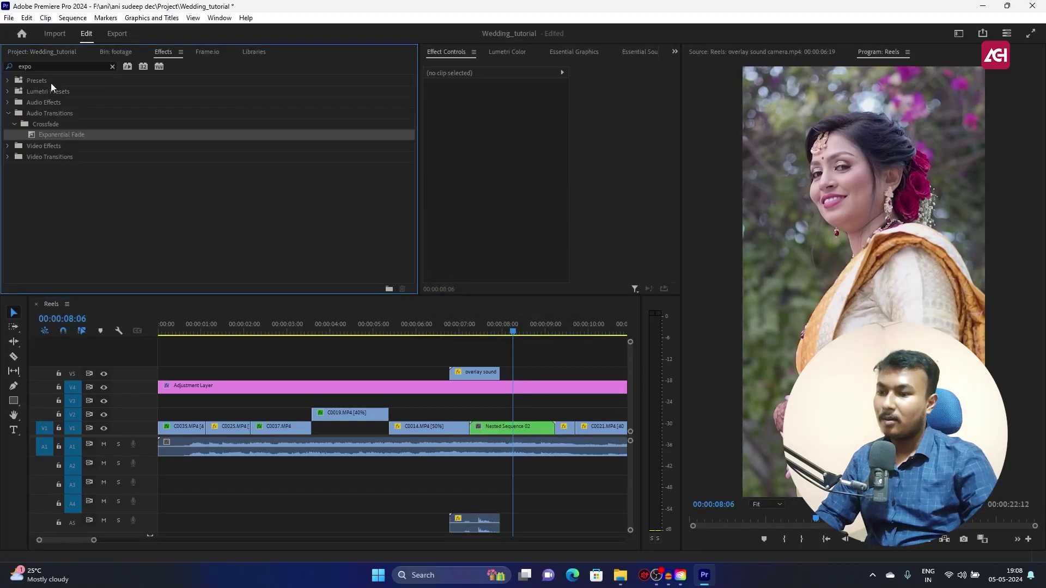
pyautogui.click(54, 66)
pyautogui.write('warp')
pyautogui.moveTo(65, 145); pyautogui.dragTo(512, 428)
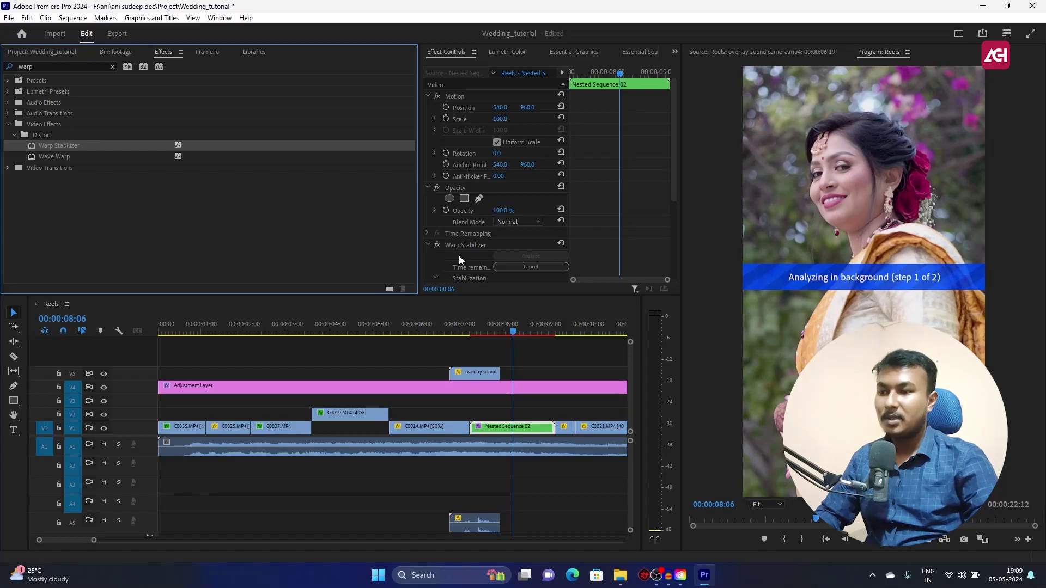
pyautogui.scroll(-1, 463, 263)
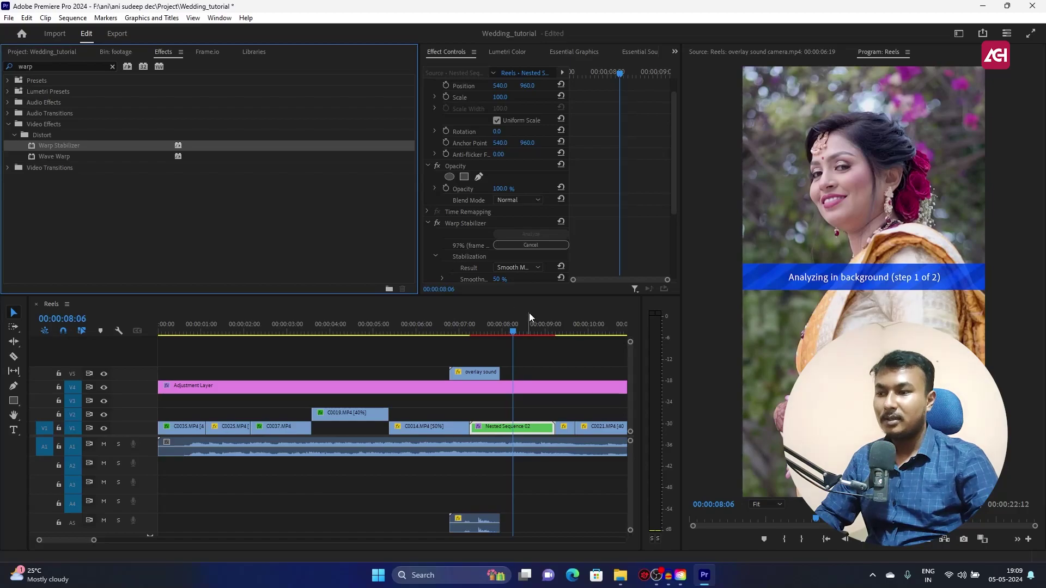
# Play the sequence from the stabilized clip up to C0036.MP4 and set that clip's Lumetri exposure to 0.5.
pyautogui.moveTo(464, 334); pyautogui.dragTo(471, 335)
pyautogui.press('space')
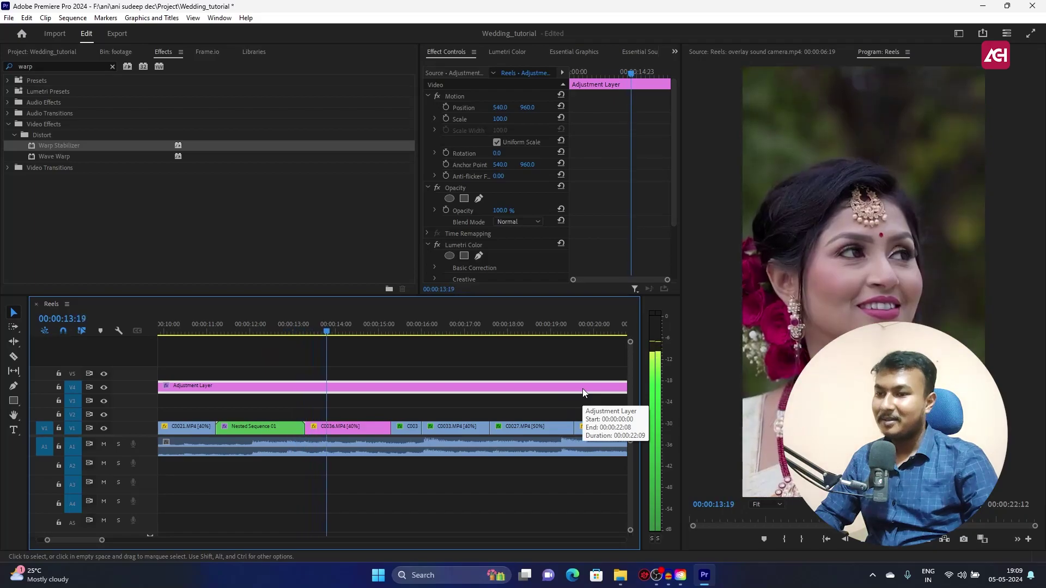
pyautogui.press('space')
pyautogui.click(381, 430)
pyautogui.press('space')
pyautogui.press('space')
pyautogui.click(507, 51)
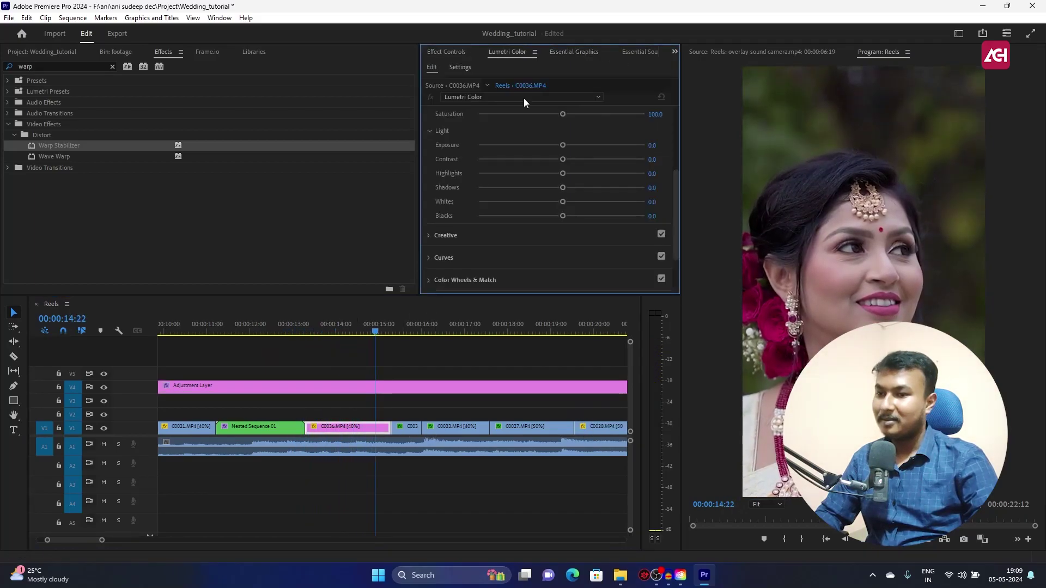
pyautogui.scroll(2, 490, 188)
pyautogui.click(567, 189)
# Play the sequence to its ending and mark the out point at 00:00:22:08, where the last video clip ends.
pyautogui.press('space')
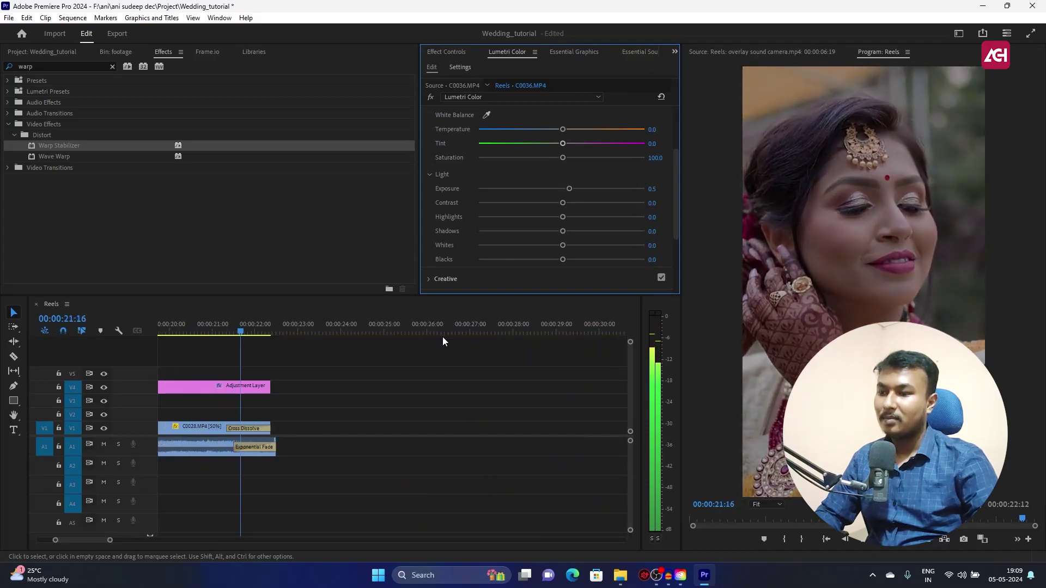
pyautogui.moveTo(257, 320); pyautogui.dragTo(271, 336)
pyautogui.press('o')
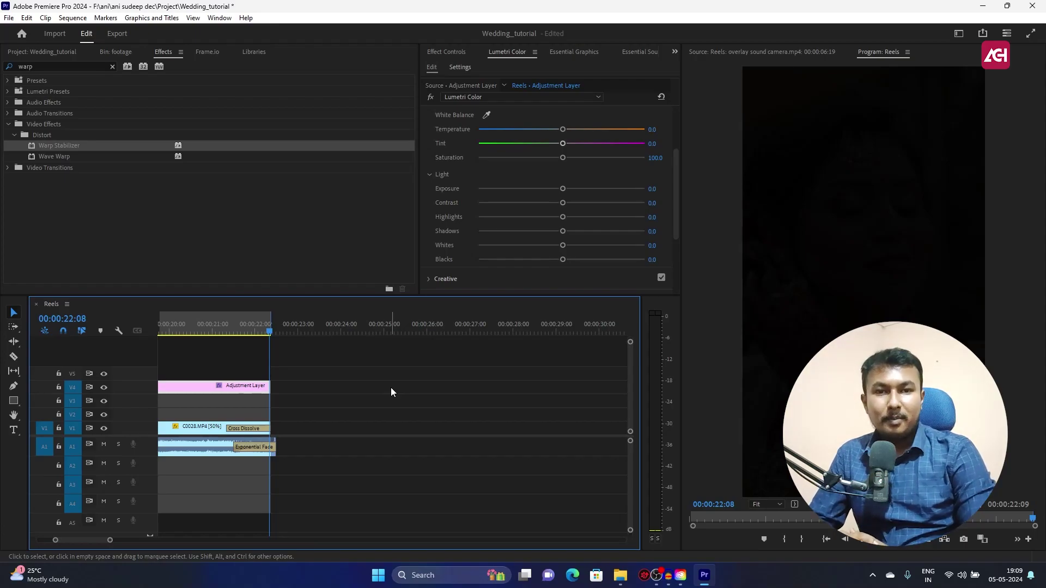
# Play the whole Reels sequence full screen from the beginning to review the finished edit.
pyautogui.press('Home')
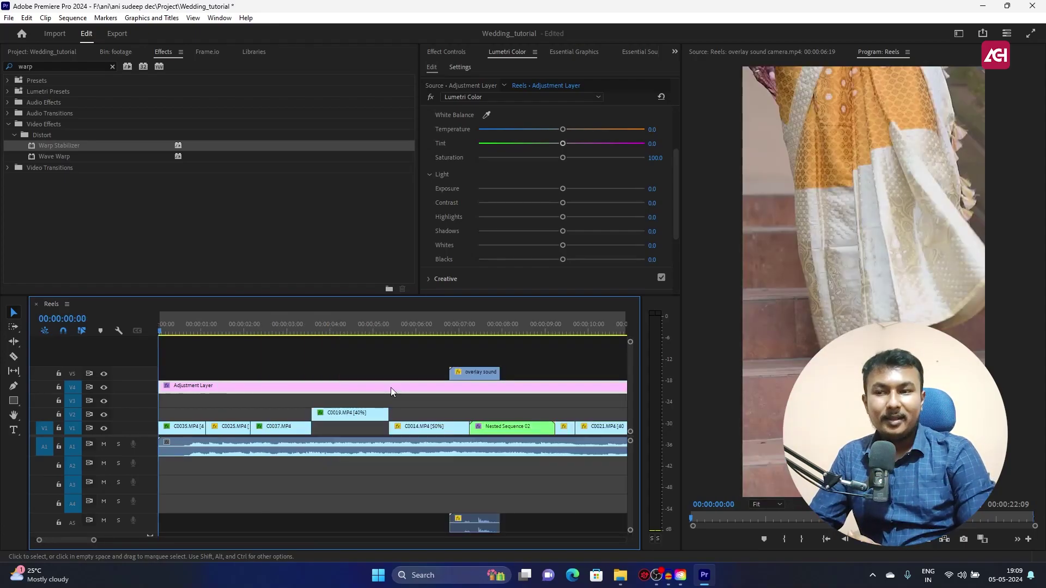
pyautogui.click(962, 83)
pyautogui.click(1031, 34)
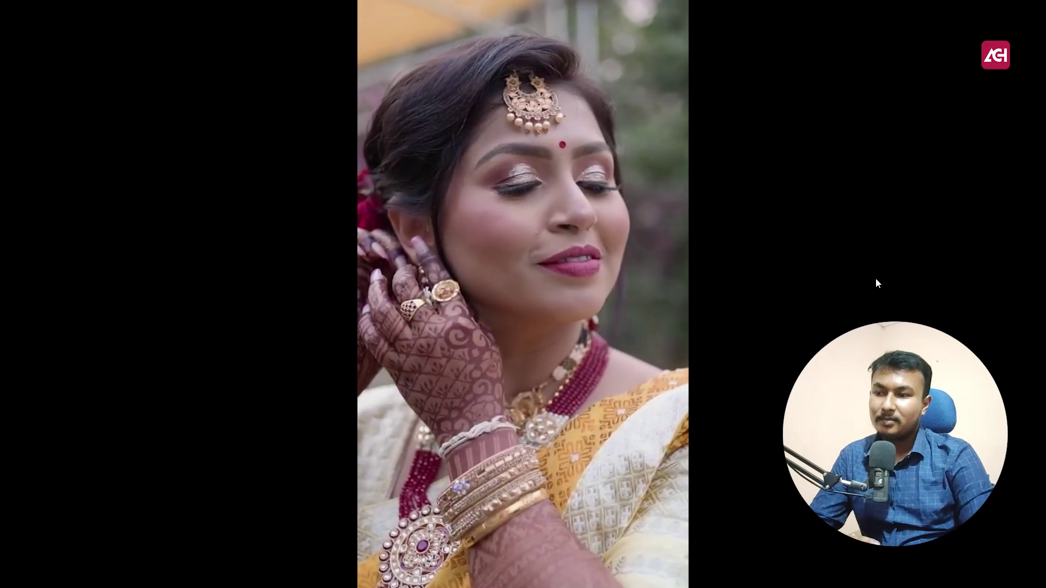
pyautogui.press('Escape')
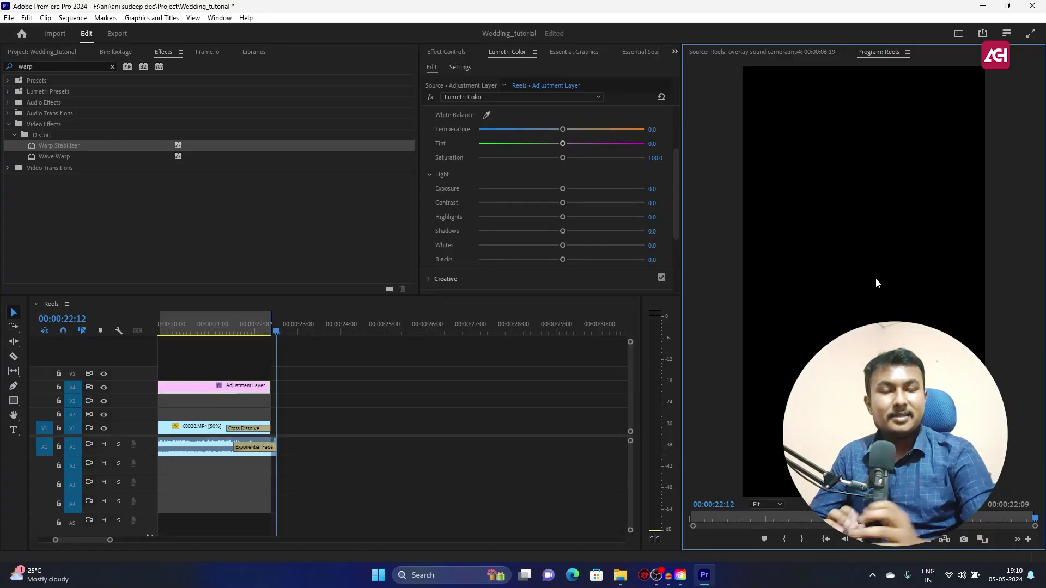